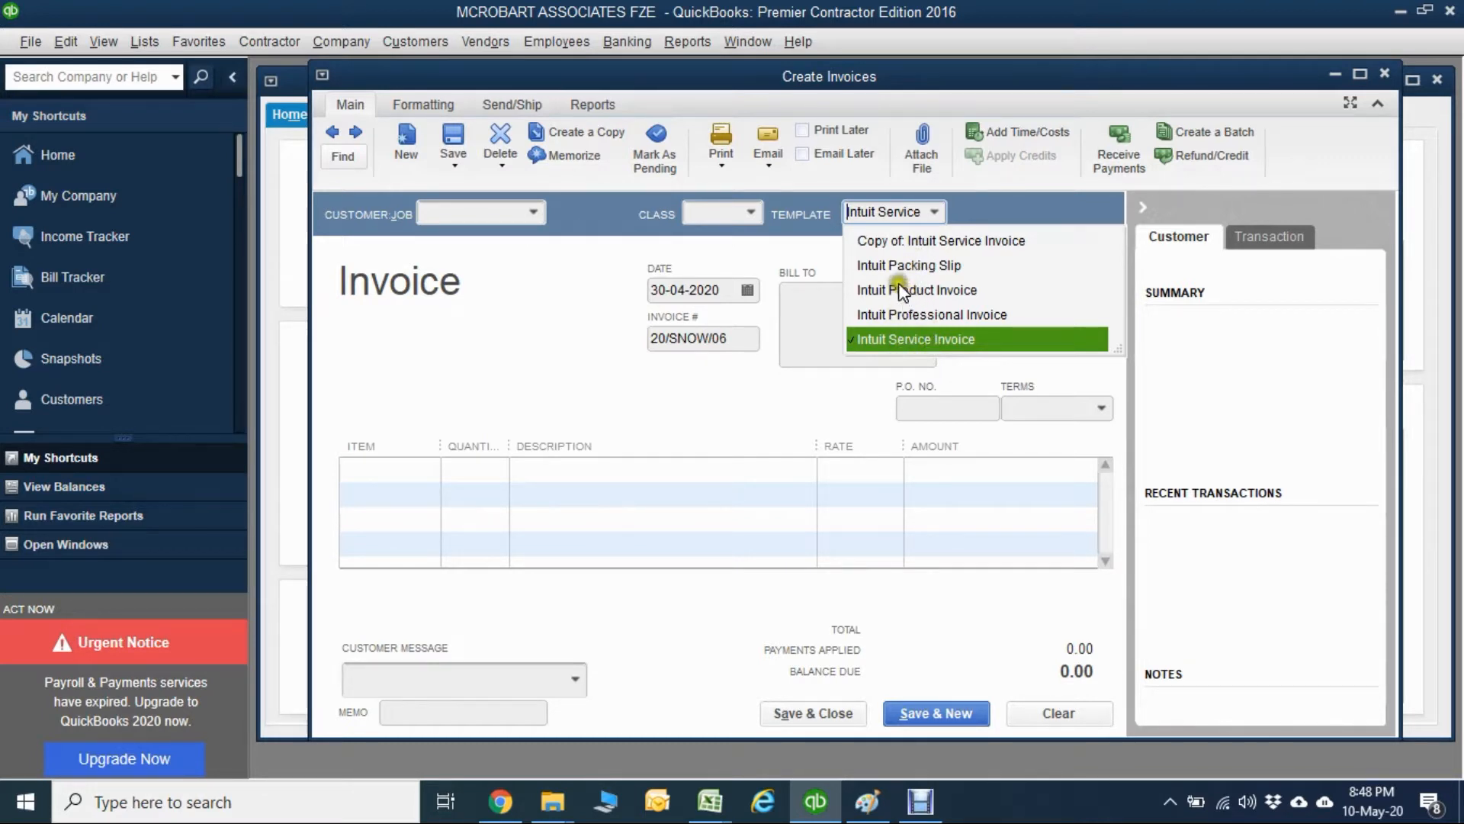
# Apply the Intuit Service Invoice template to the blank invoice and examine its layout in the print preview.
pyautogui.click(882, 338)
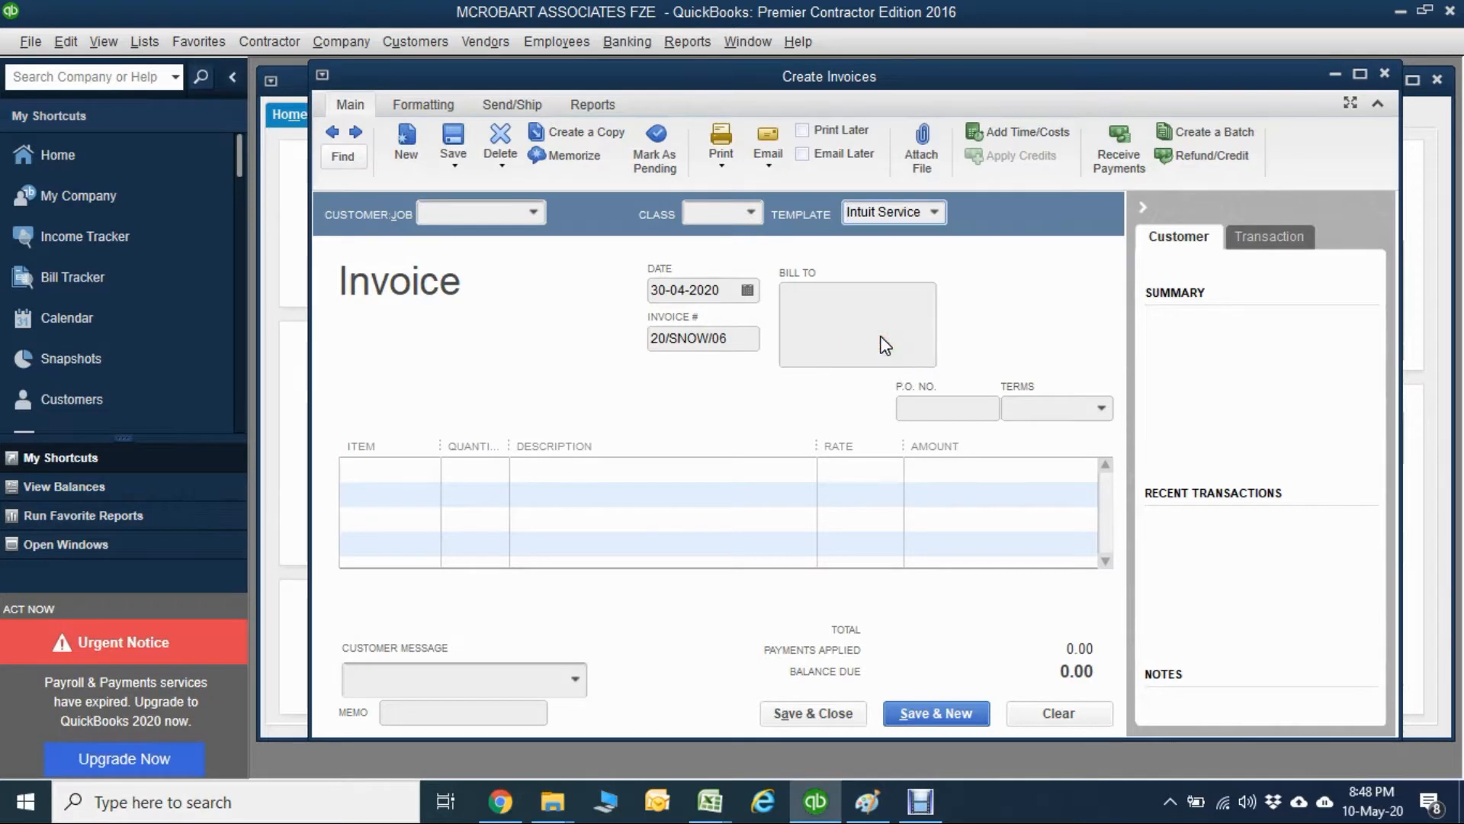
pyautogui.click(725, 161)
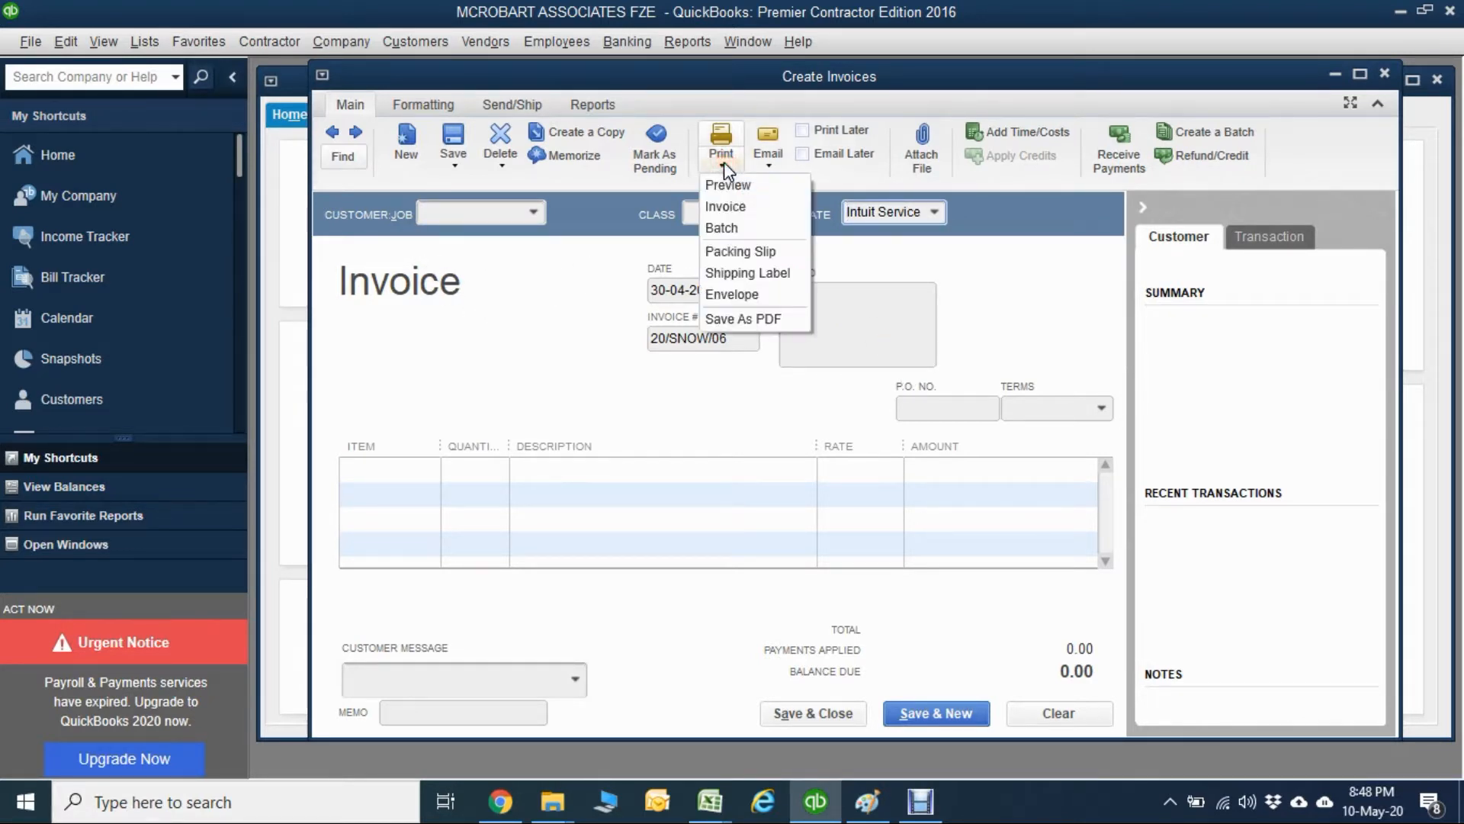
pyautogui.click(722, 190)
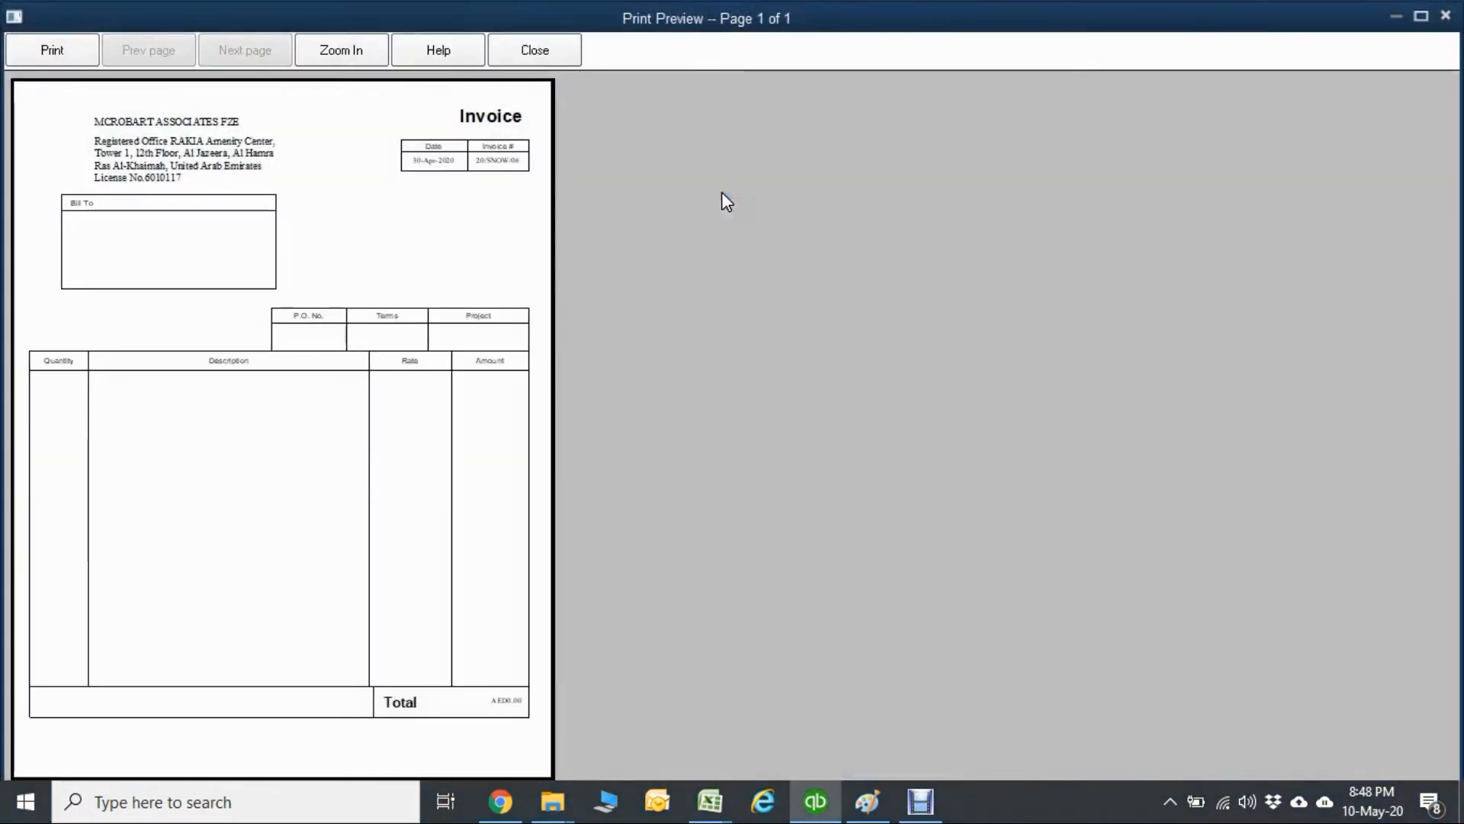
pyautogui.click(394, 512)
pyautogui.click(391, 512)
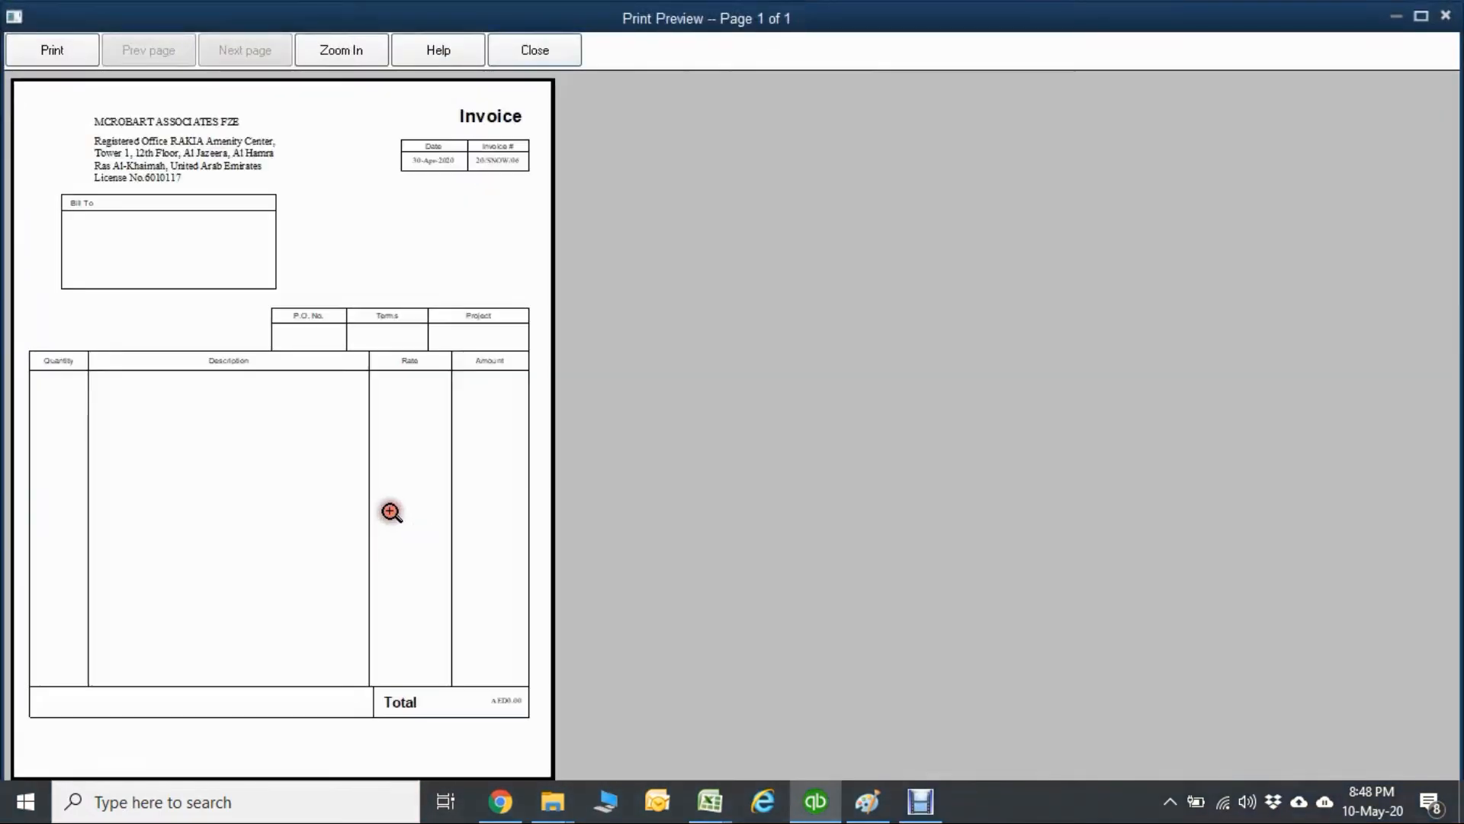
pyautogui.click(196, 174)
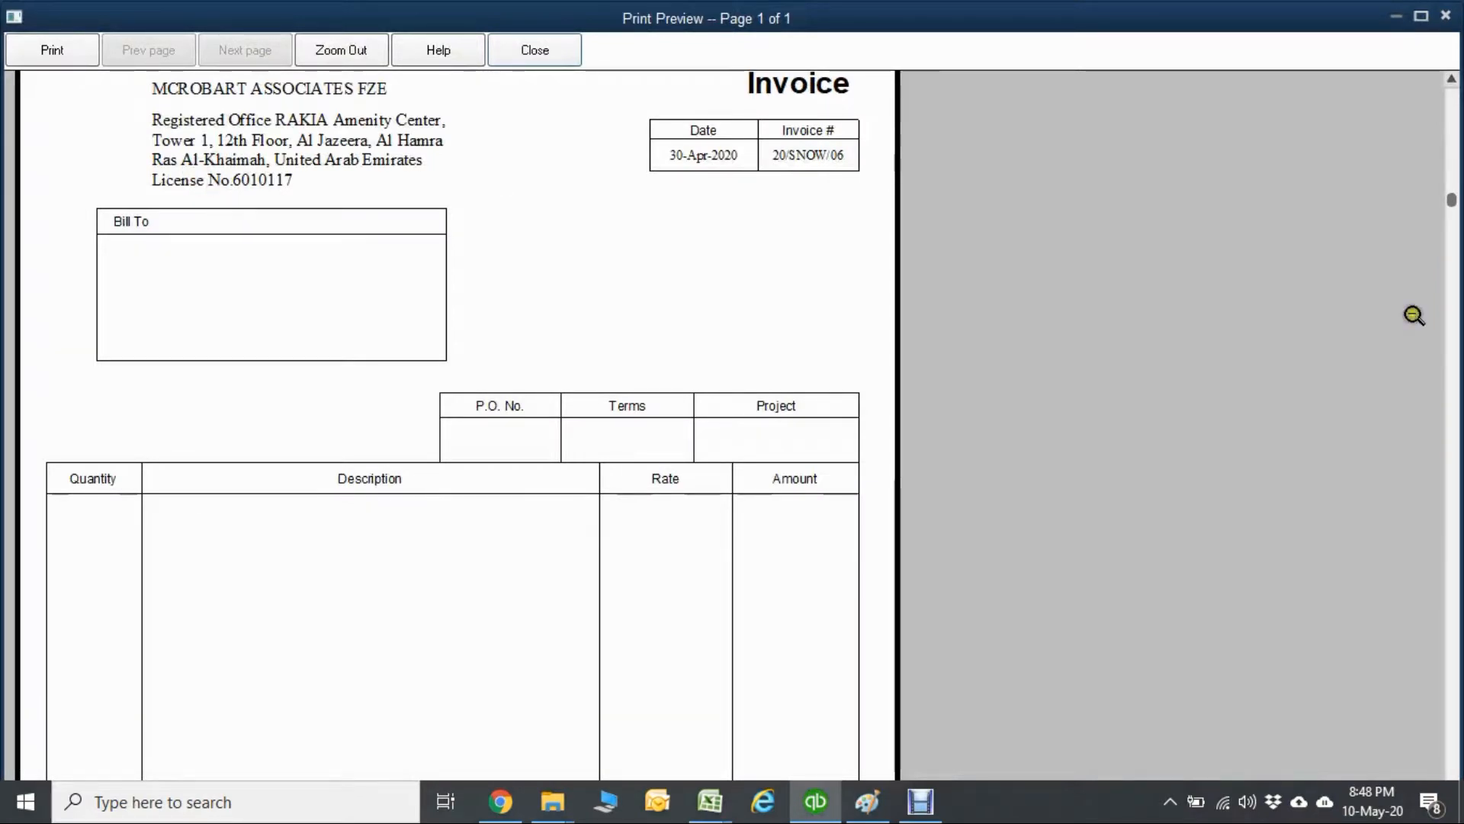
pyautogui.click(1451, 170)
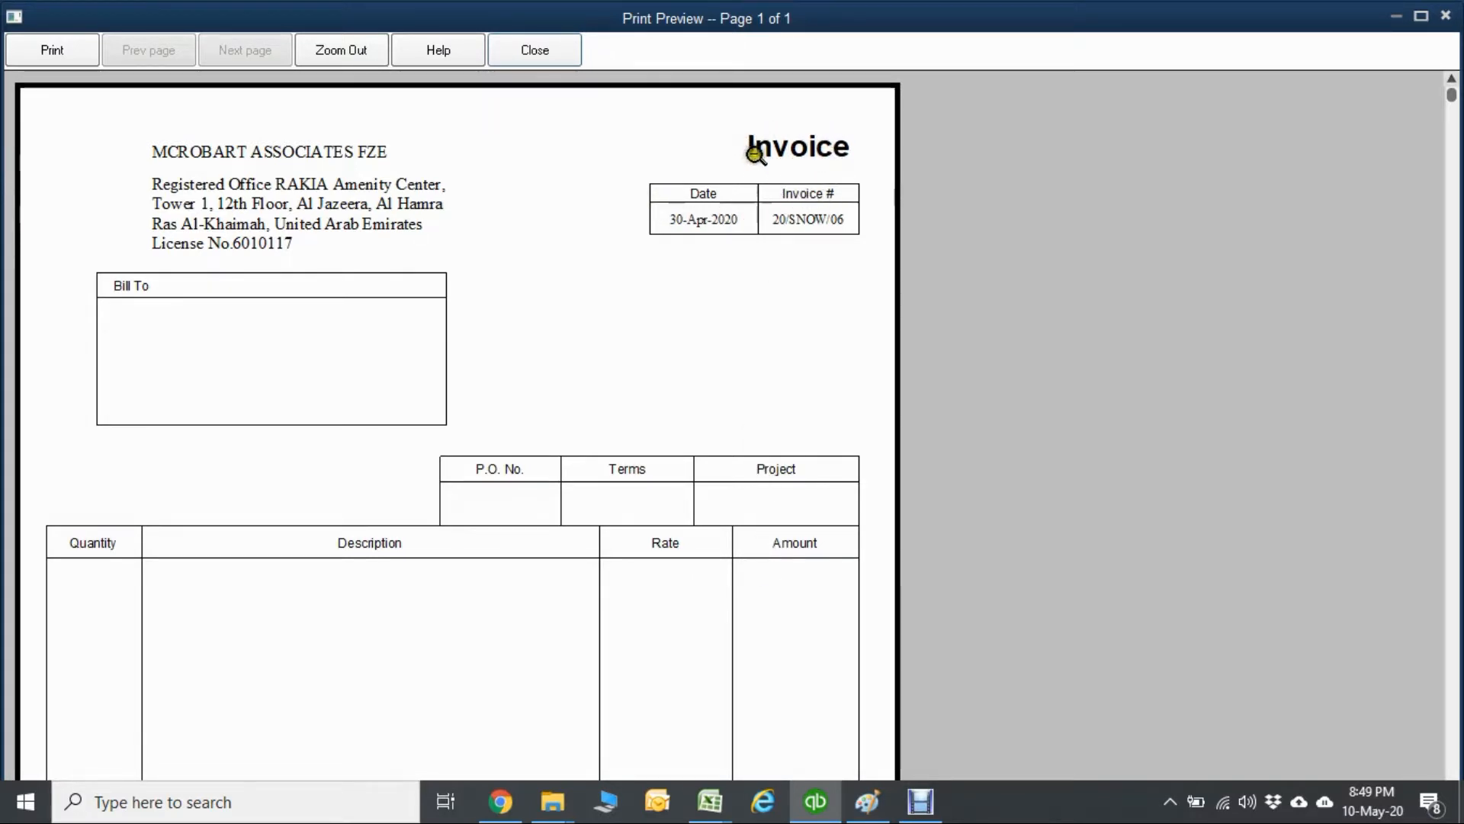
pyautogui.click(536, 52)
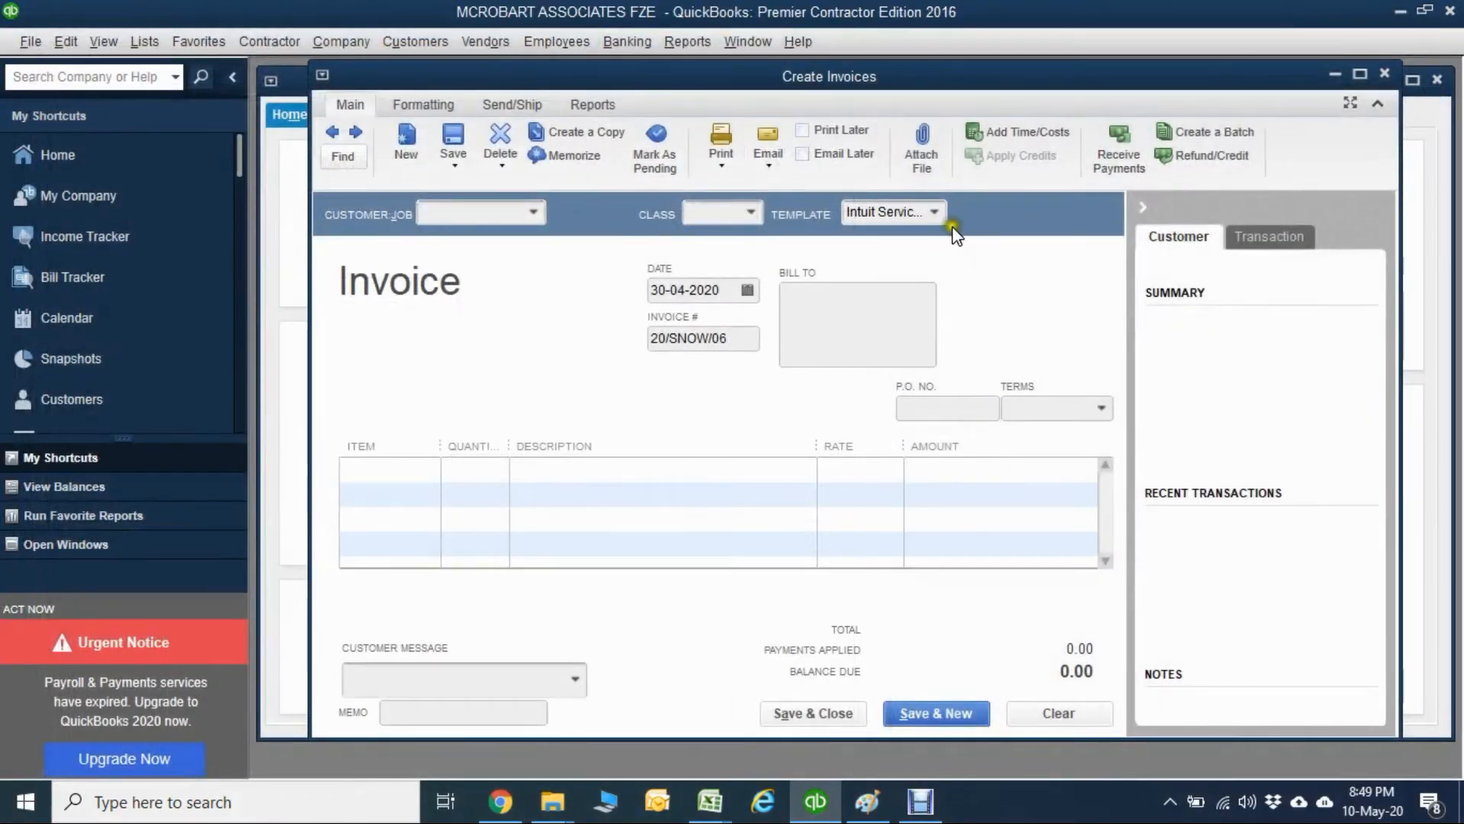
# Switch the invoice to the Copy of: Intuit Service Invoice template and examine its customized design in the print preview.
pyautogui.click(938, 213)
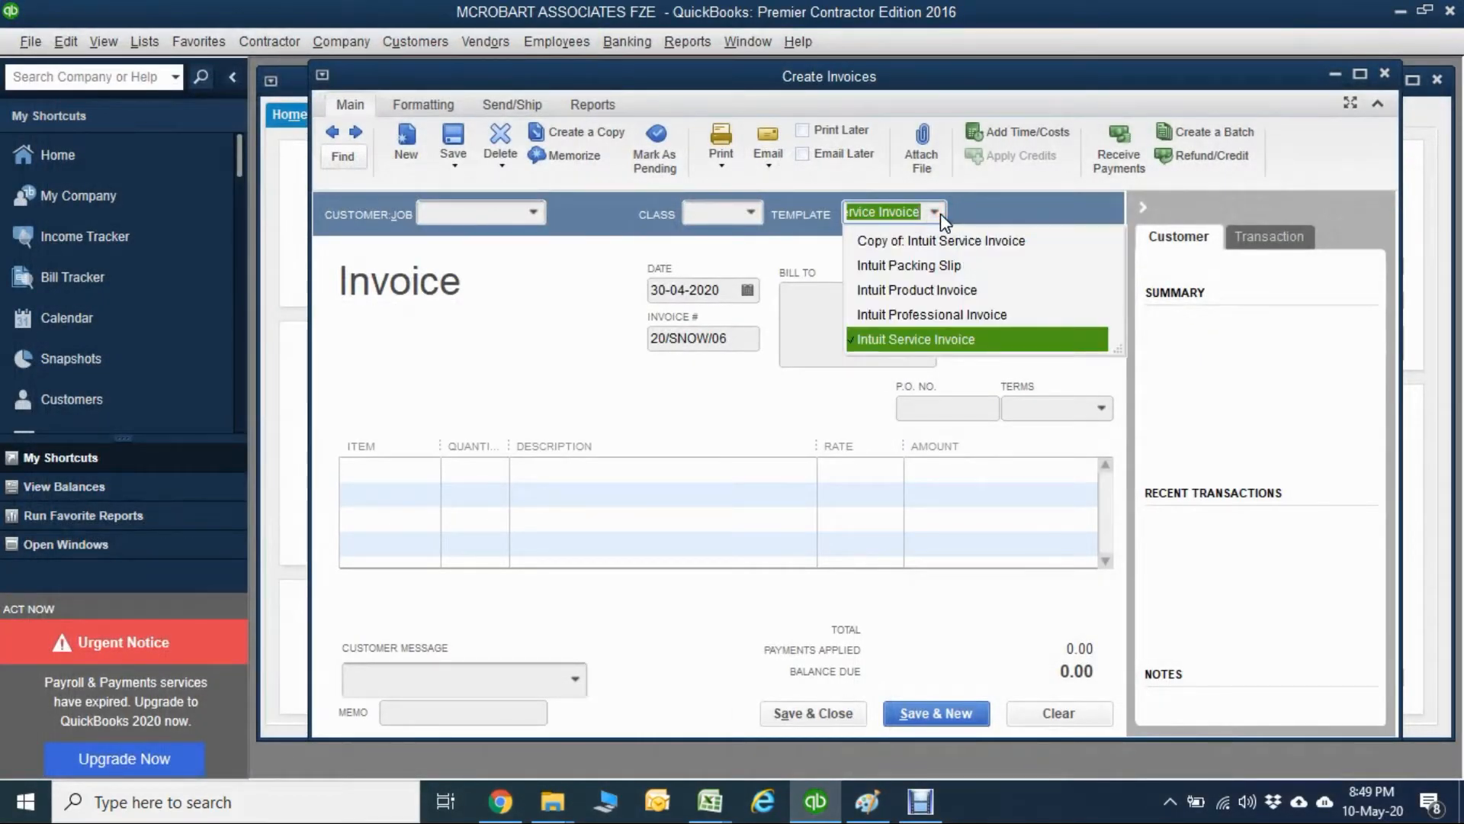
pyautogui.click(935, 242)
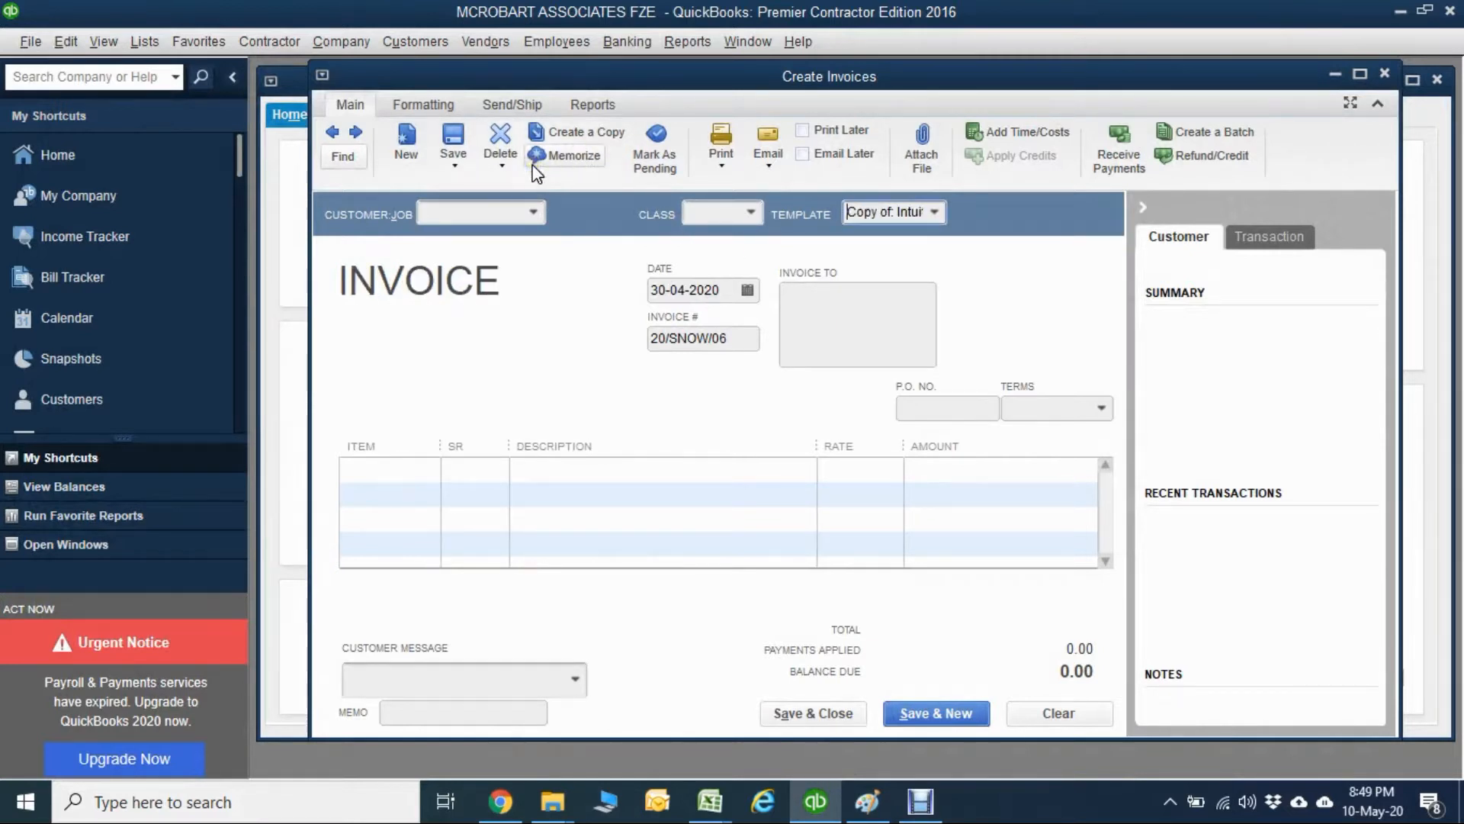
pyautogui.click(726, 164)
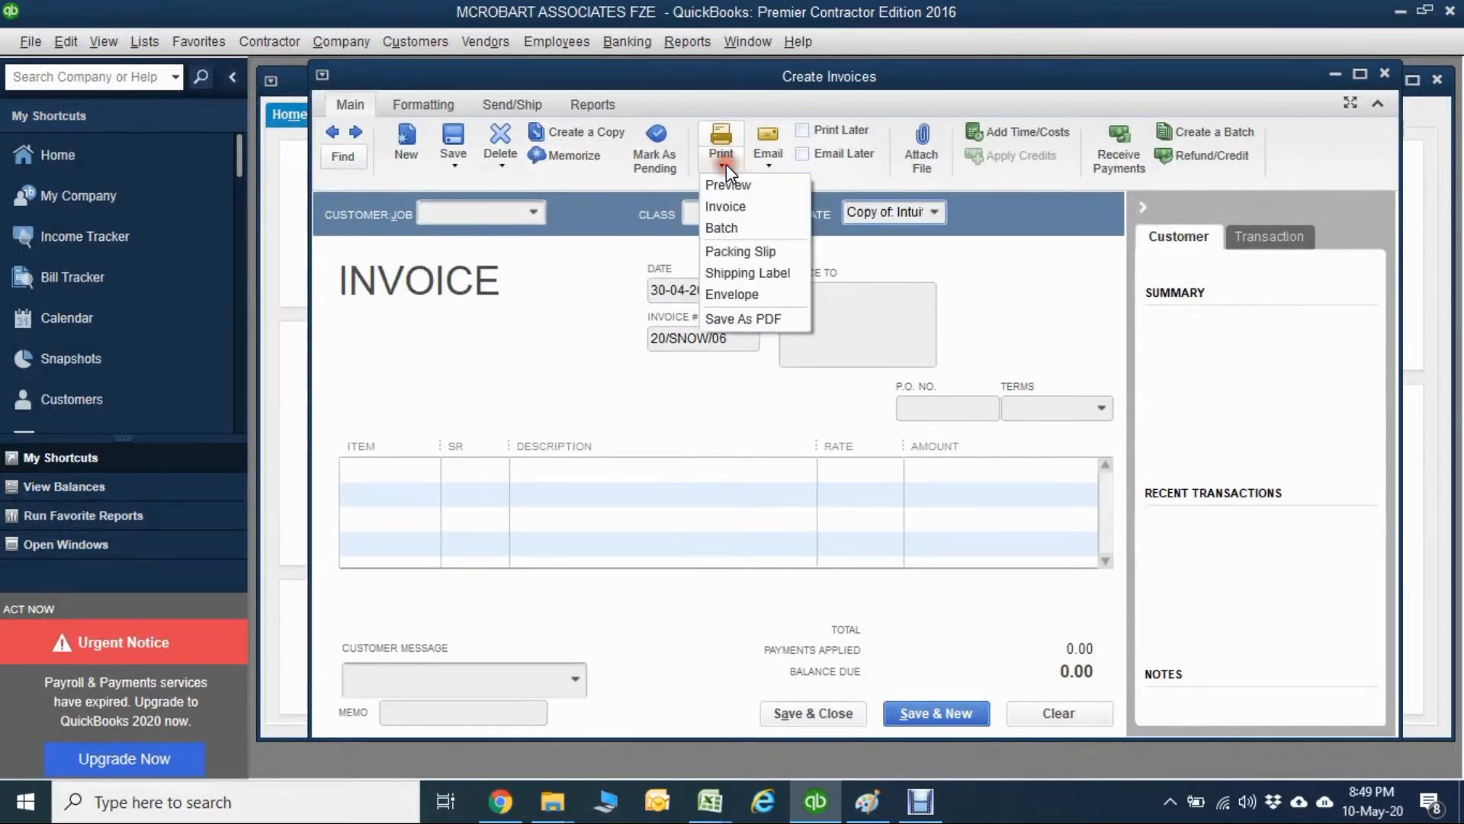
pyautogui.click(726, 186)
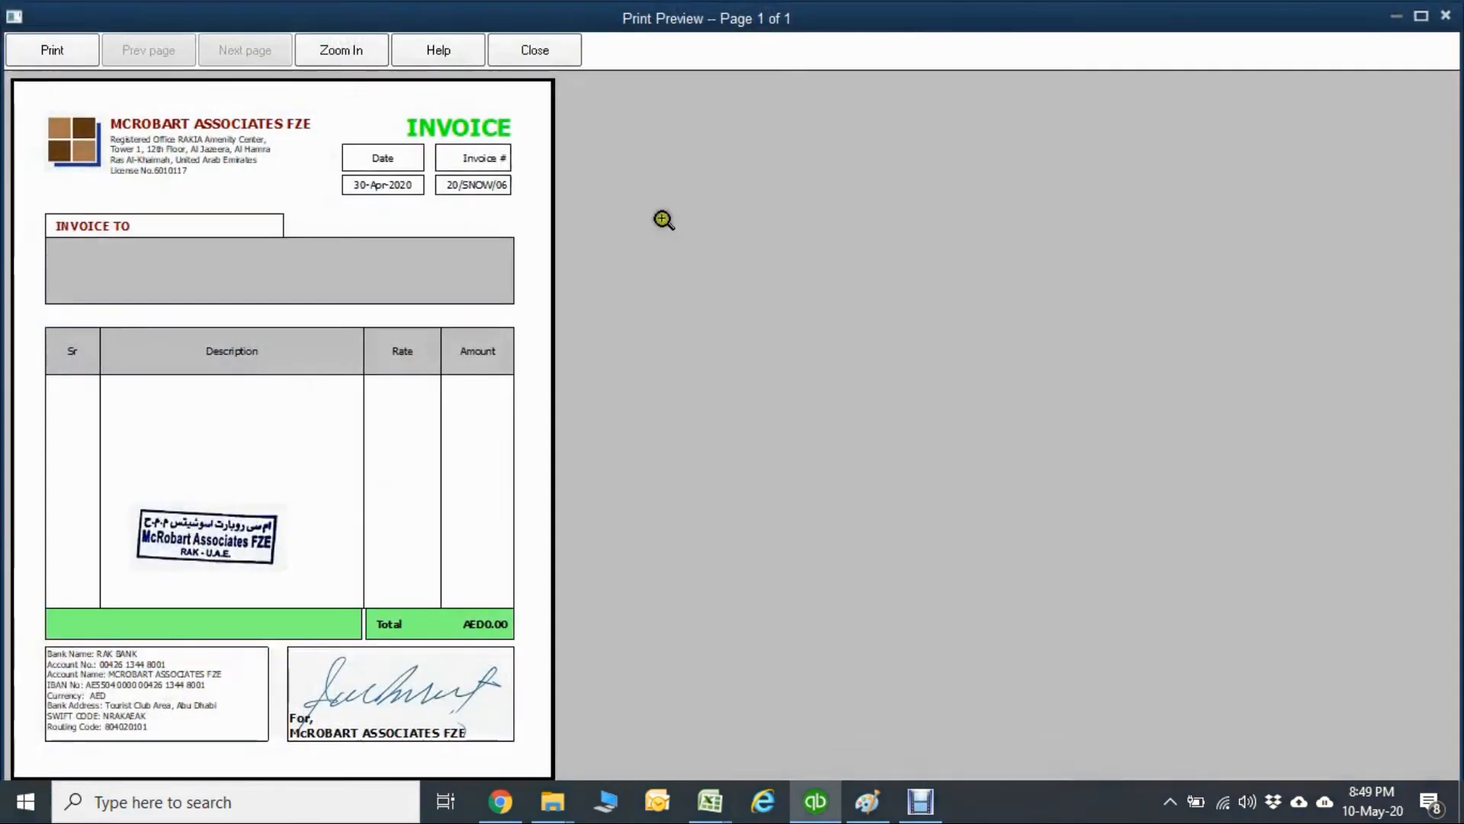
pyautogui.click(221, 447)
pyautogui.click(219, 446)
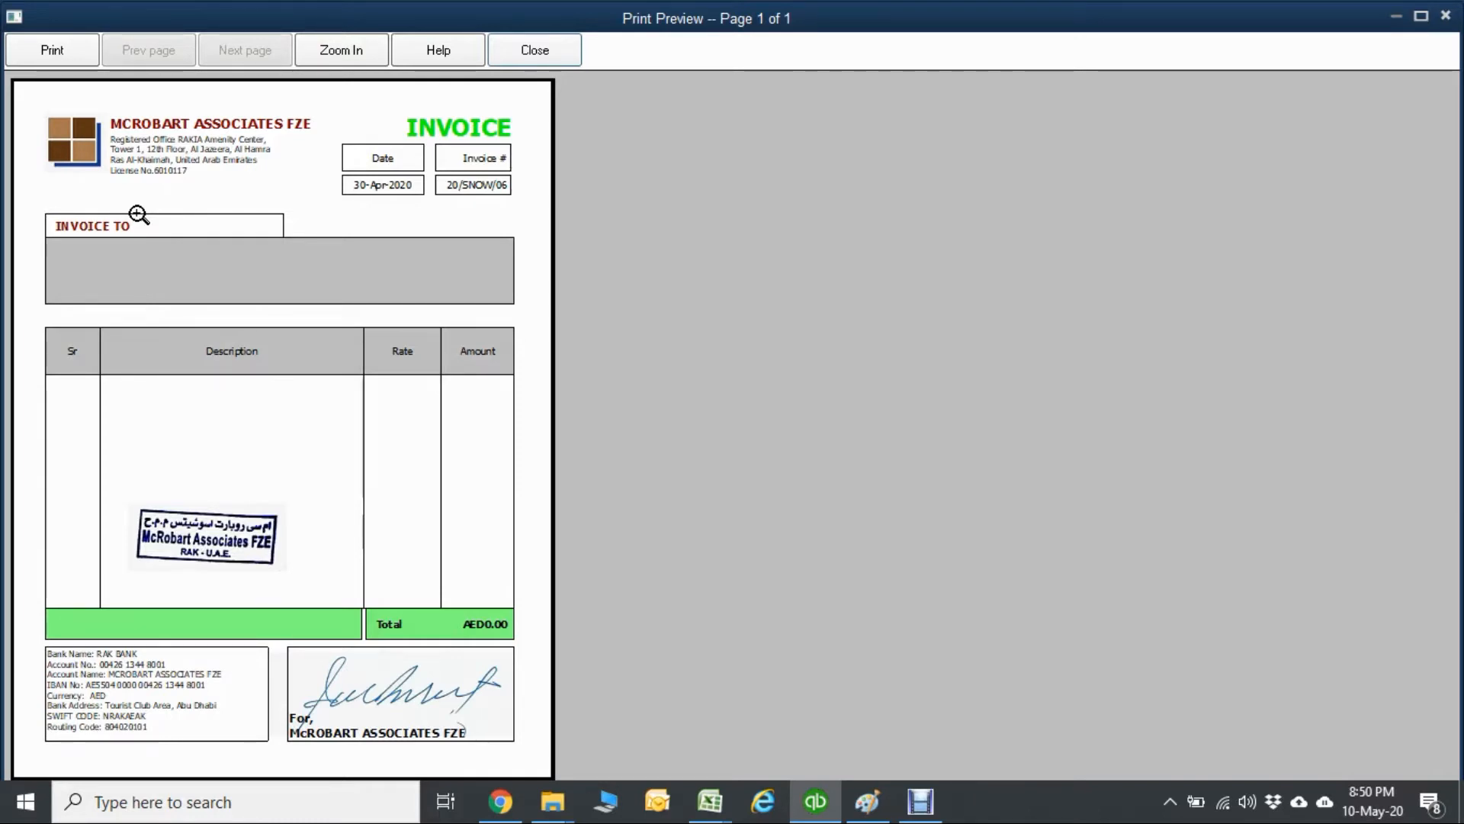
pyautogui.click(535, 50)
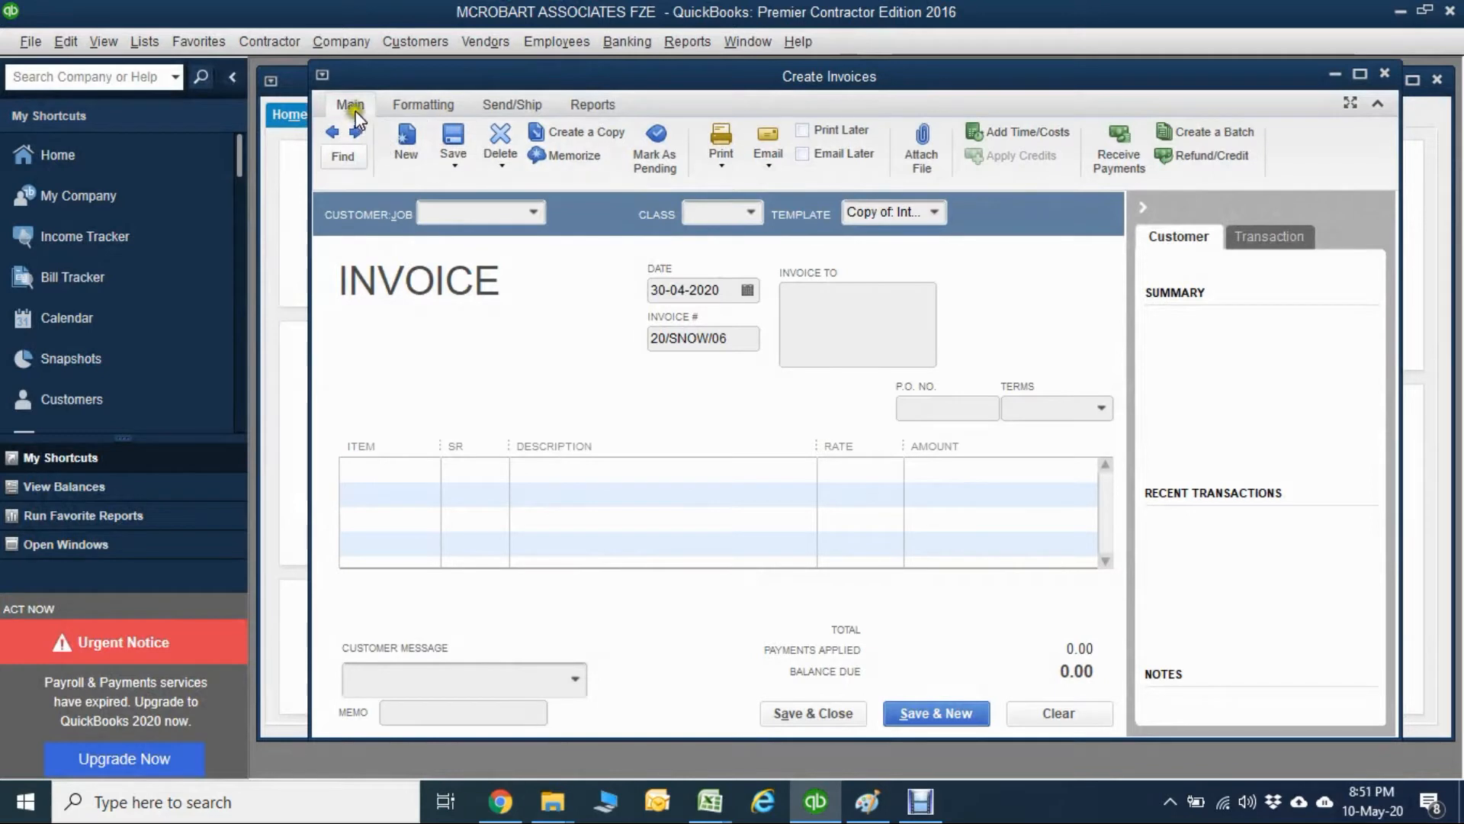
# View the data layout customization options of the Copy of: Intuit Service Invoice template and leave without changing anything.
pyautogui.click(424, 107)
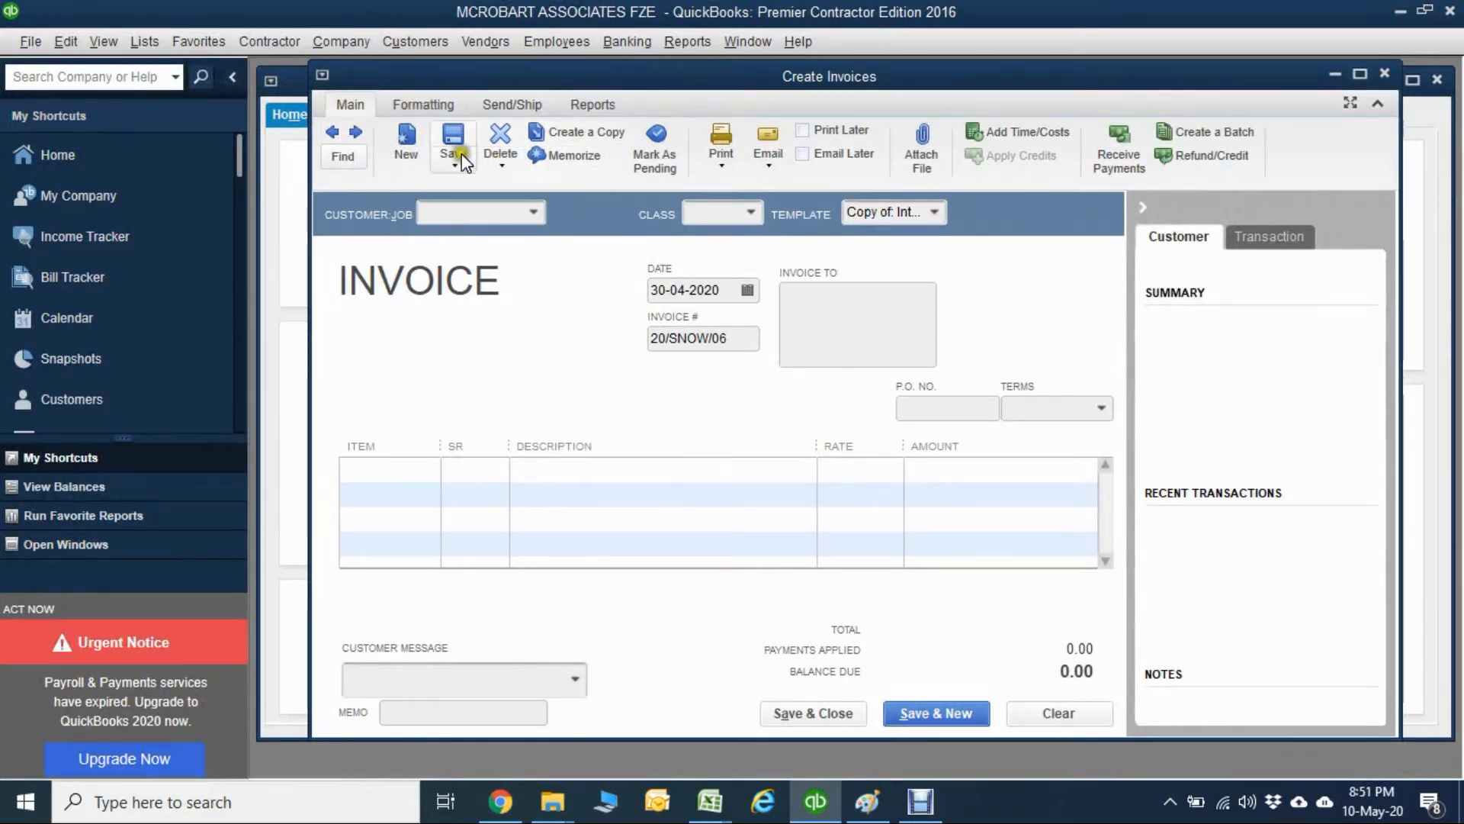
pyautogui.click(417, 107)
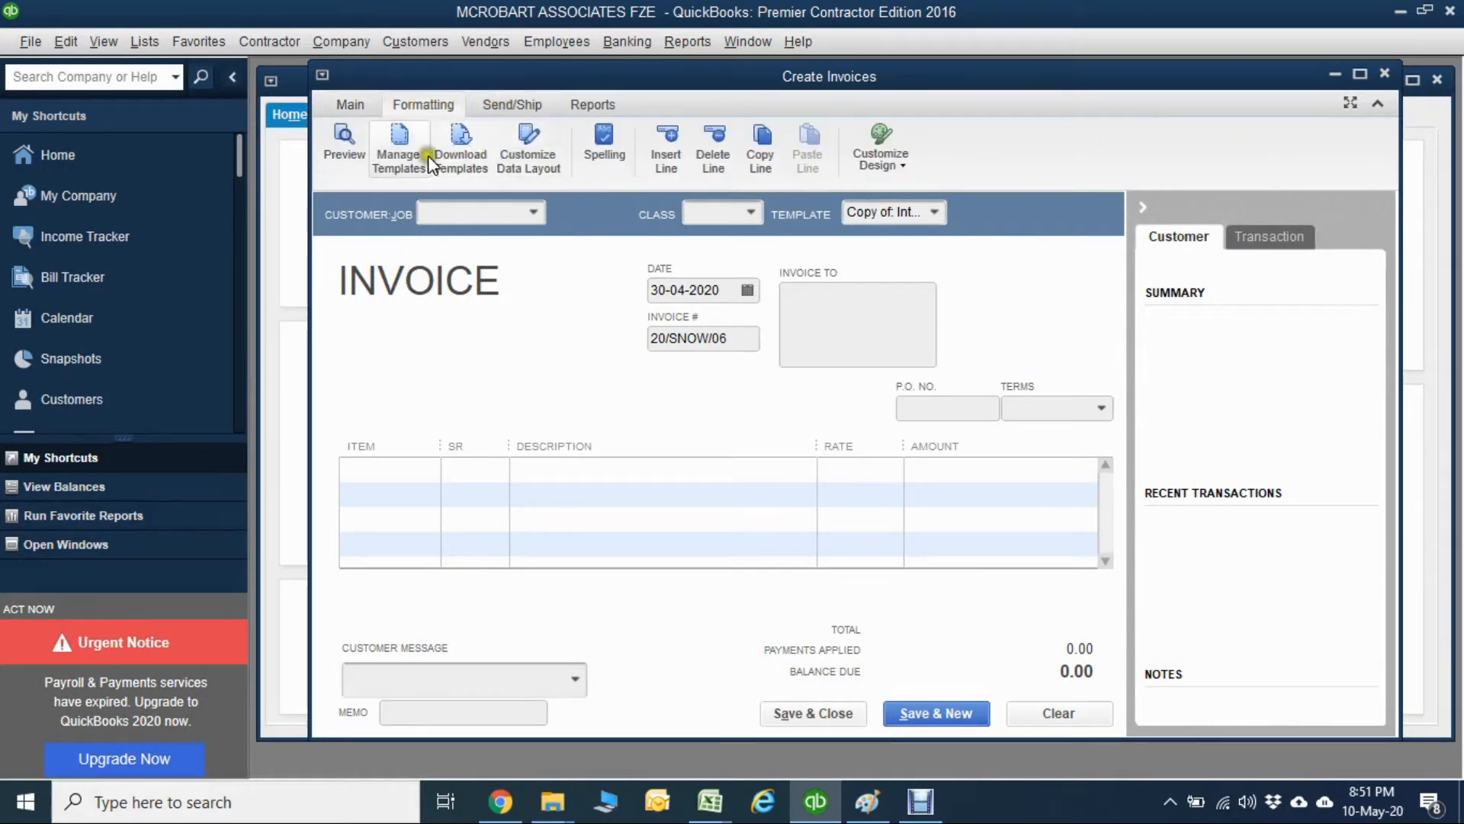
pyautogui.click(527, 166)
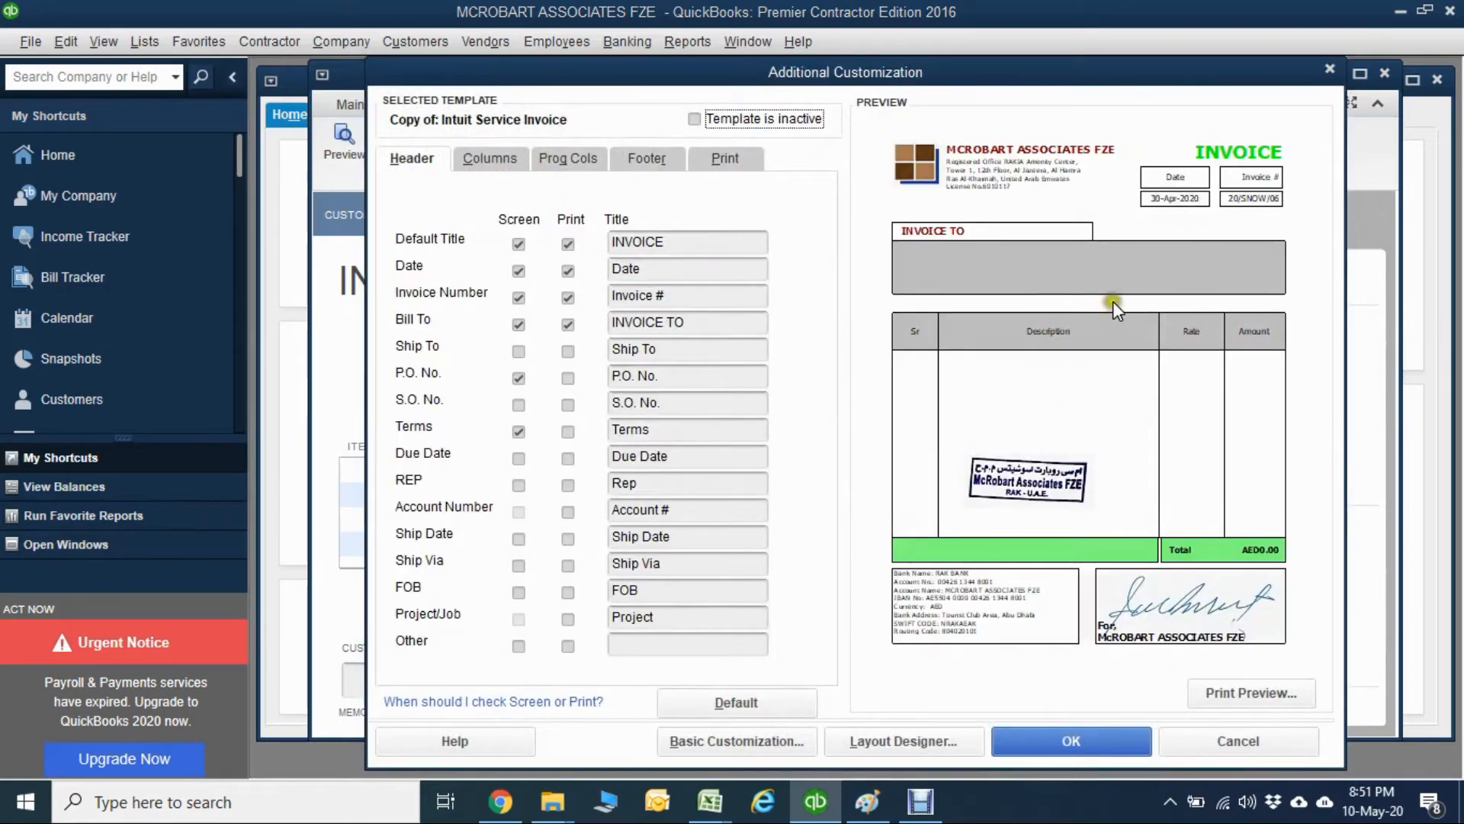
pyautogui.click(1207, 744)
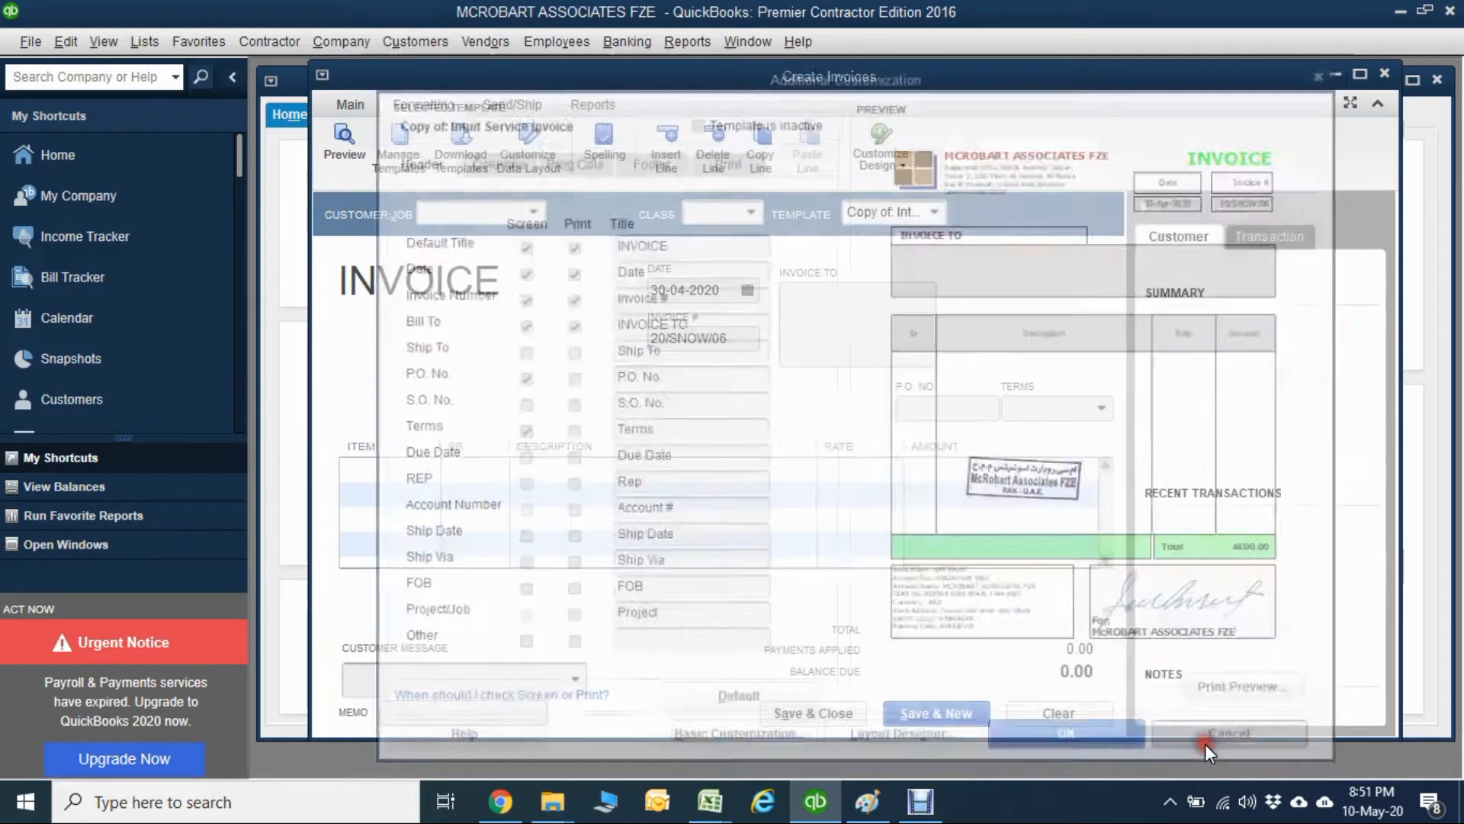
# Select the Intuit Service Invoice template and make a copy of it for data layout customization.
pyautogui.click(932, 213)
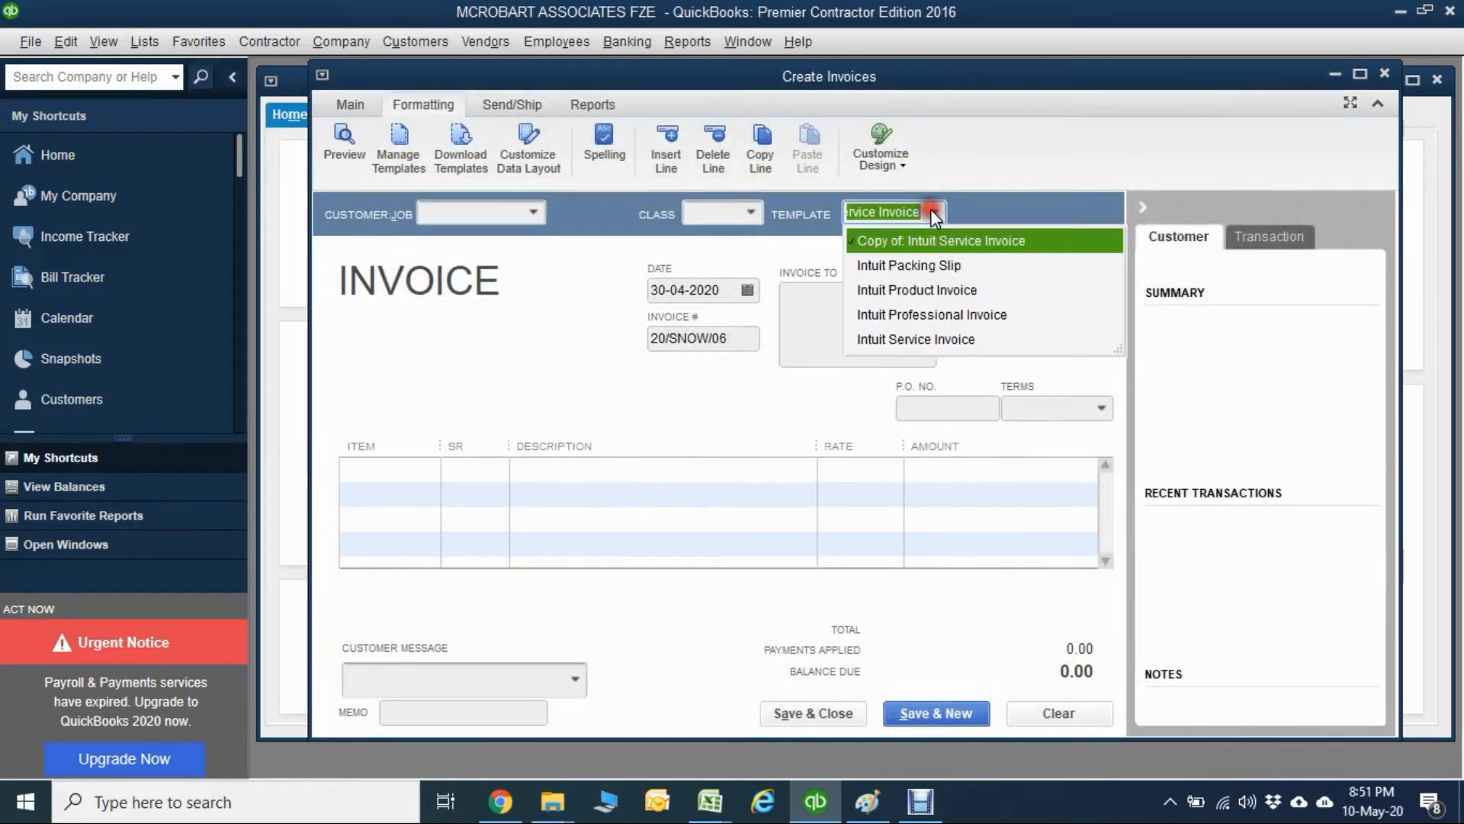
pyautogui.click(889, 340)
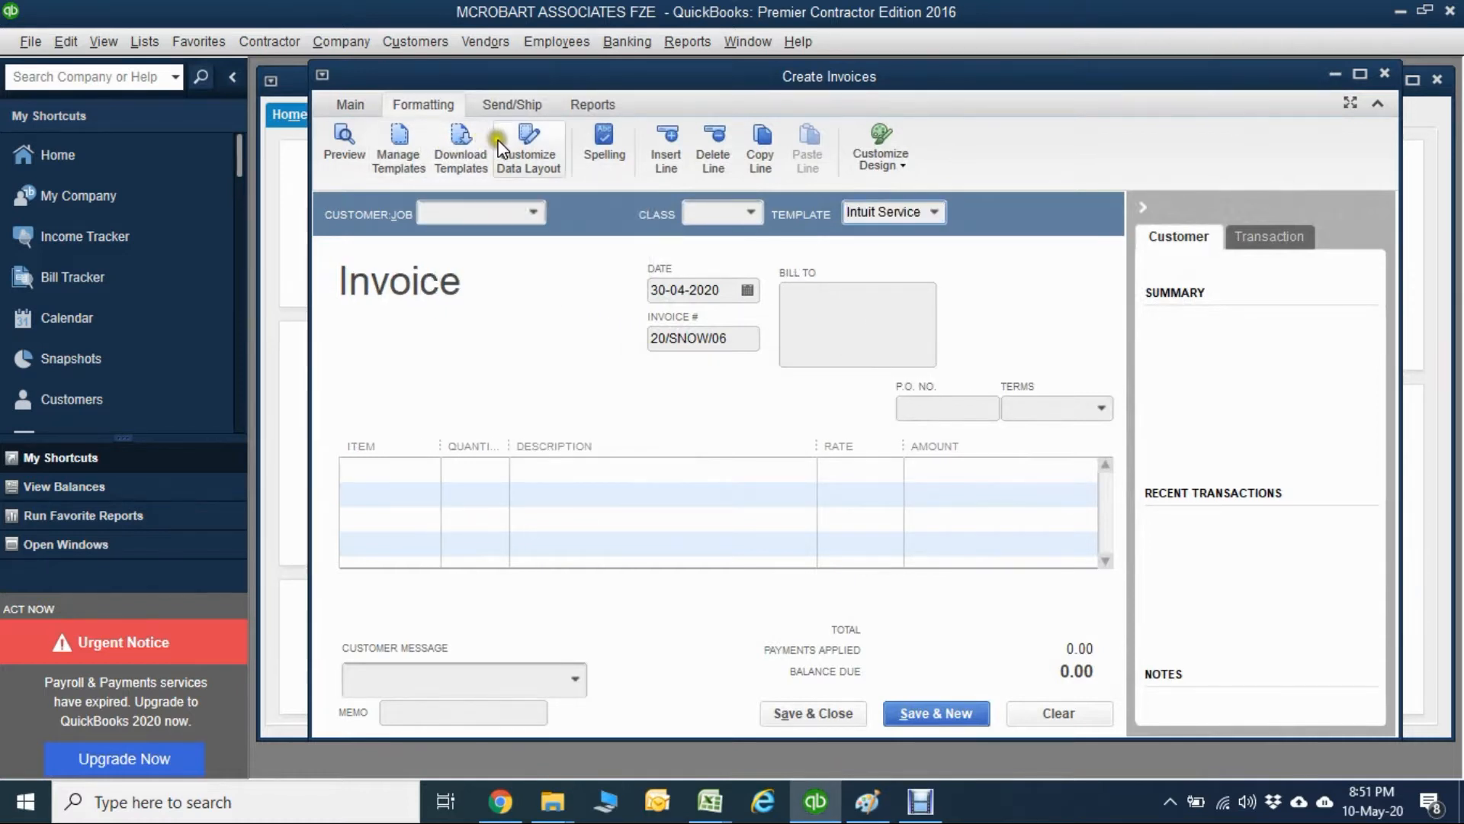
pyautogui.click(544, 148)
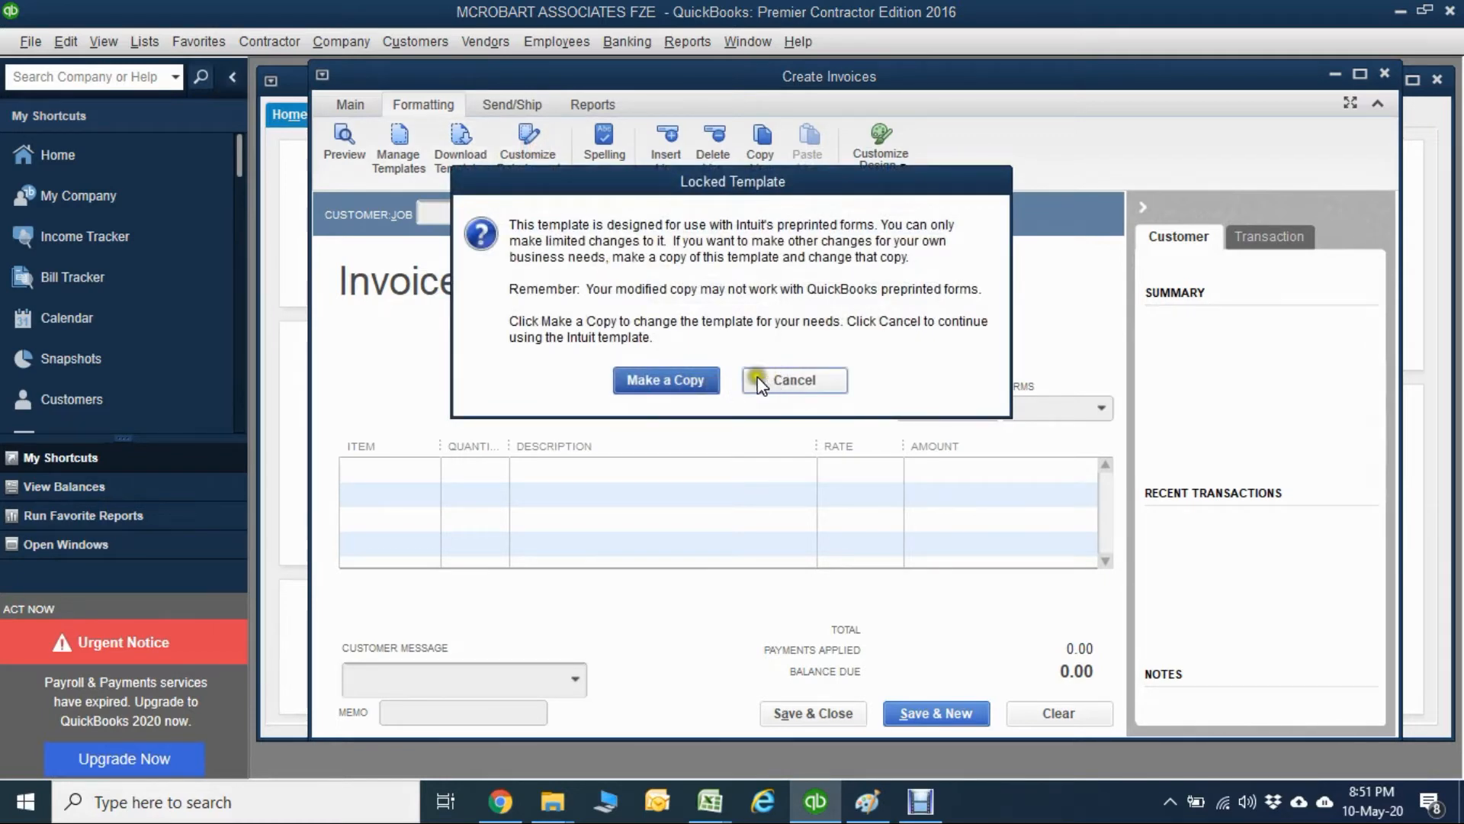
pyautogui.click(684, 381)
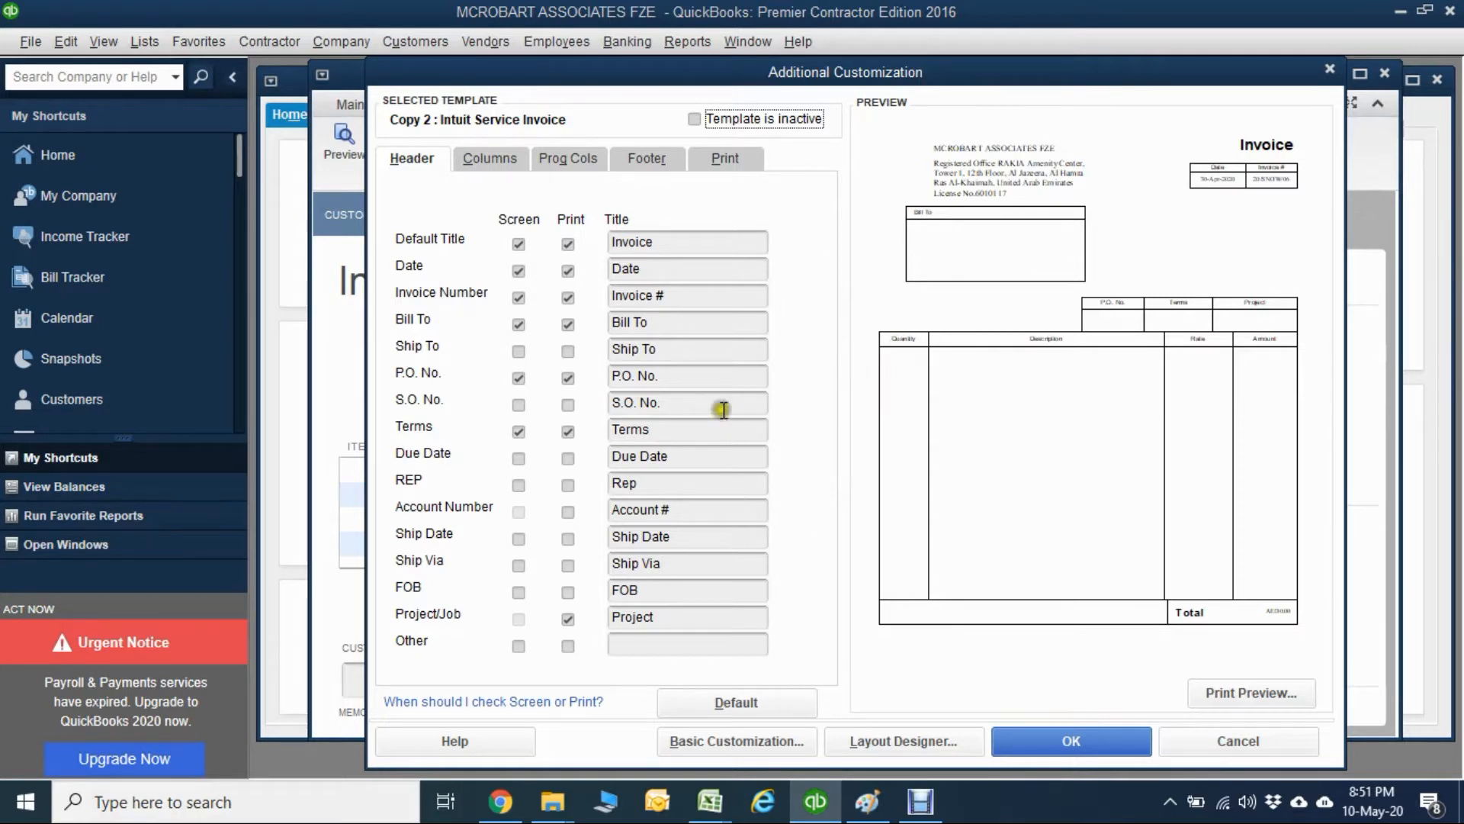
# Open the new template copy in the Layout Designer and narrow the Invoice title field to about 2.19 wide, keeping its right edge fixed.
pyautogui.click(927, 740)
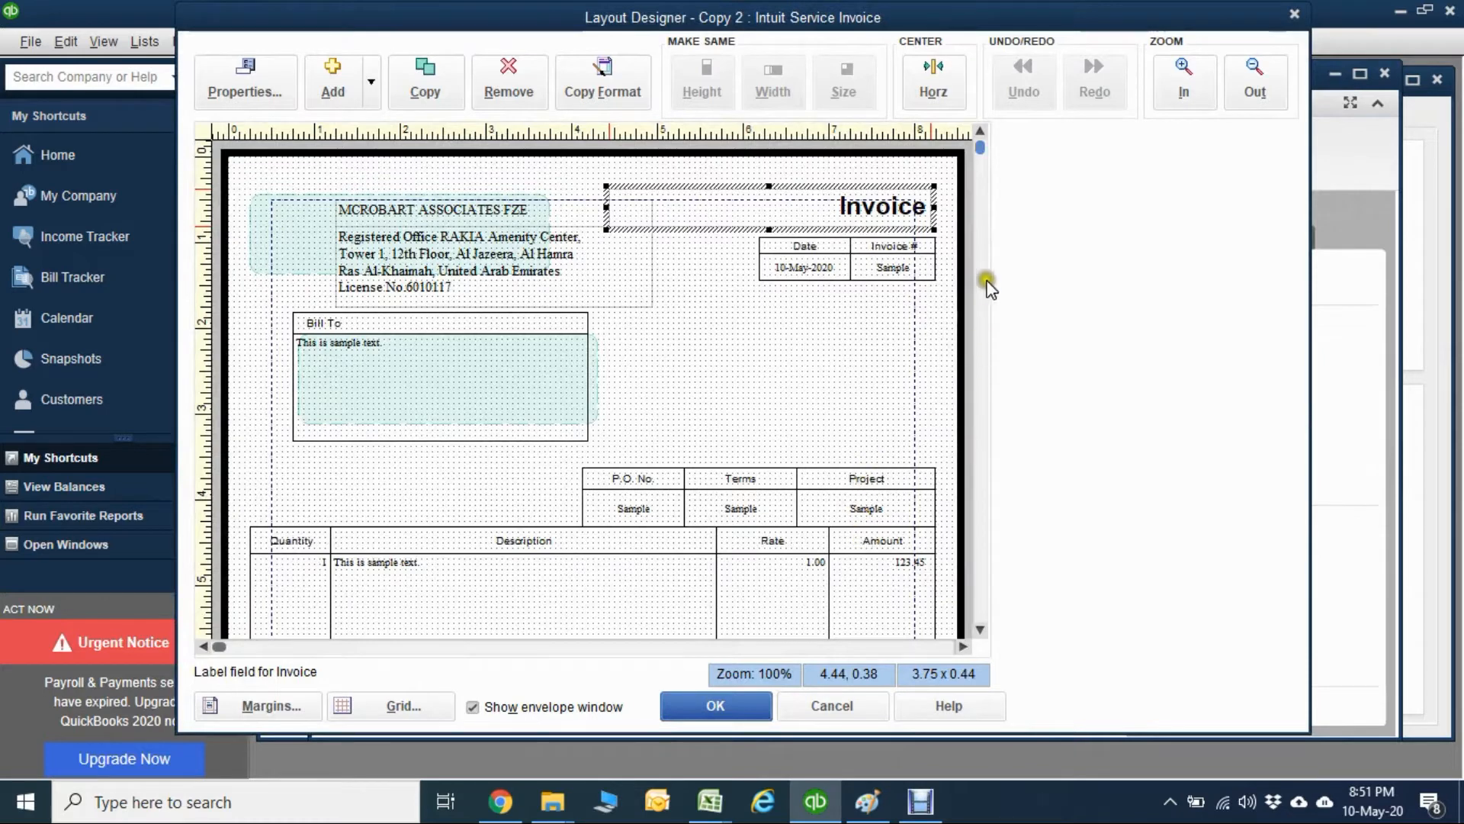
pyautogui.moveTo(981, 145)
pyautogui.mouseDown()
pyautogui.moveTo(931, 700)
pyautogui.moveTo(951, 618)
pyautogui.moveTo(934, 610)
pyautogui.moveTo(1004, 500)
pyautogui.moveTo(1009, 137)
pyautogui.mouseUp()
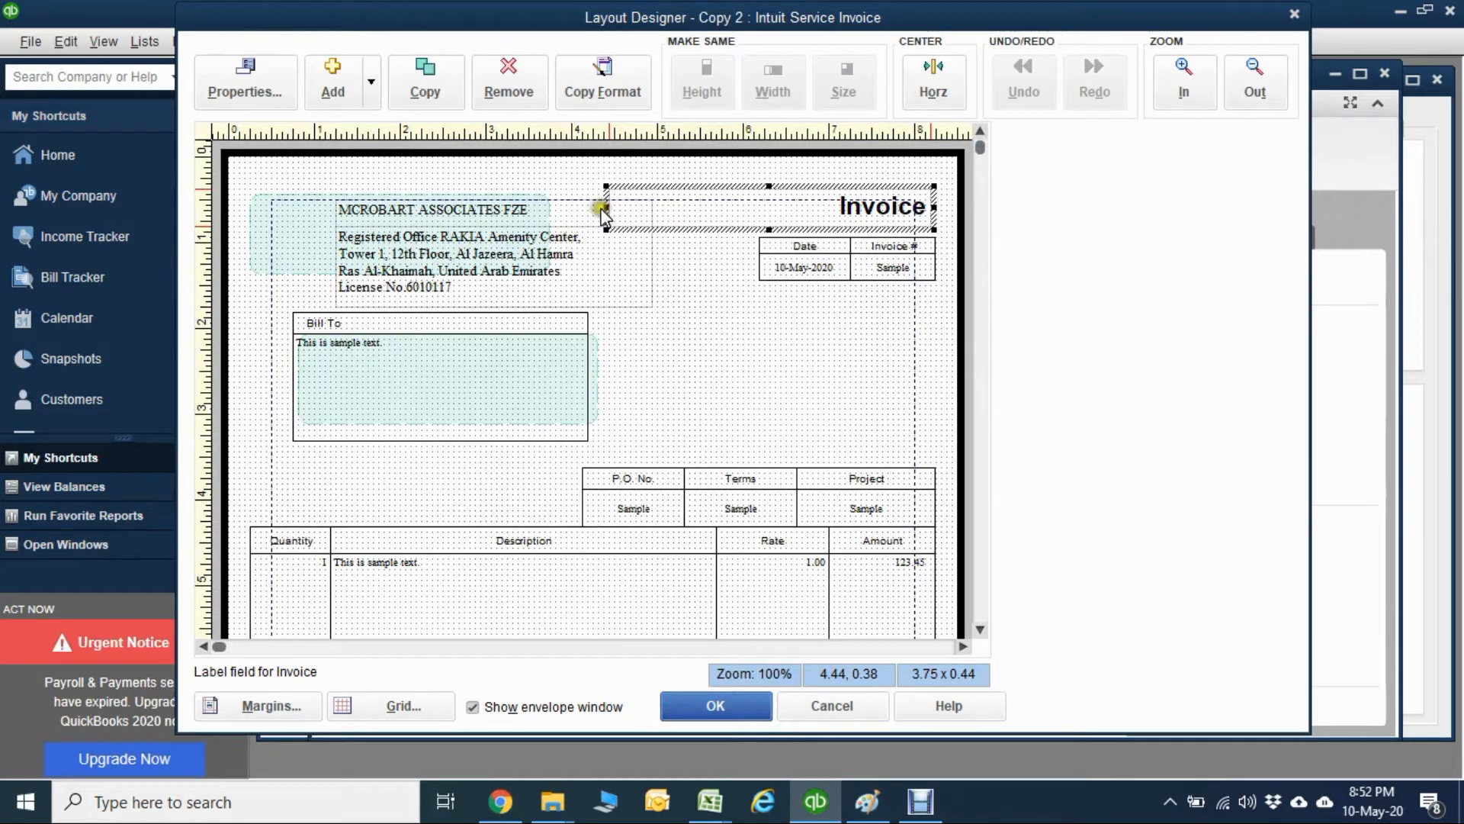
pyautogui.moveTo(605, 209); pyautogui.dragTo(740, 217)
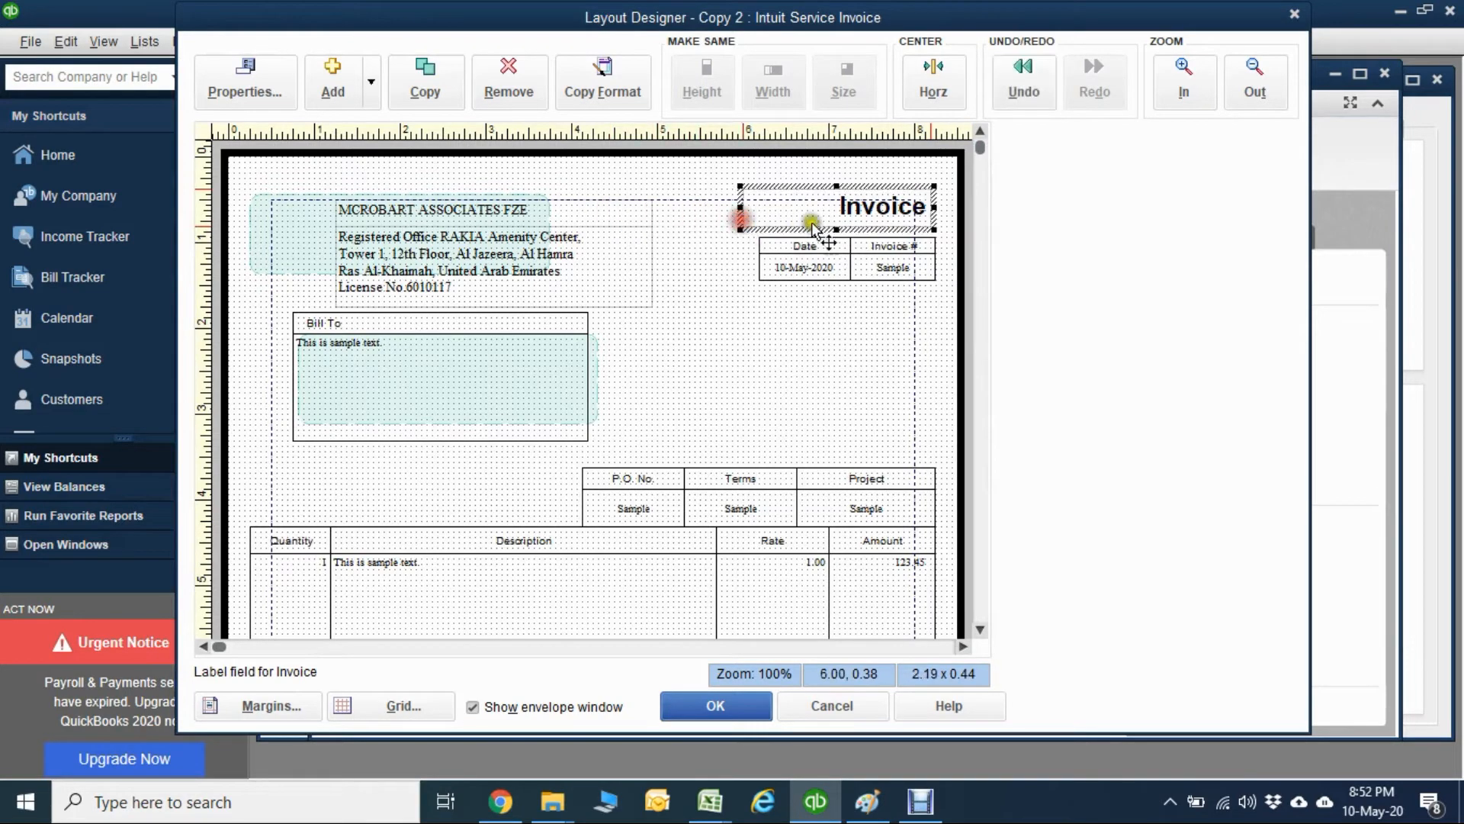
# Set the font size of the Invoice title label to 26.
pyautogui.click(859, 204)
pyautogui.doubleClick(860, 204)
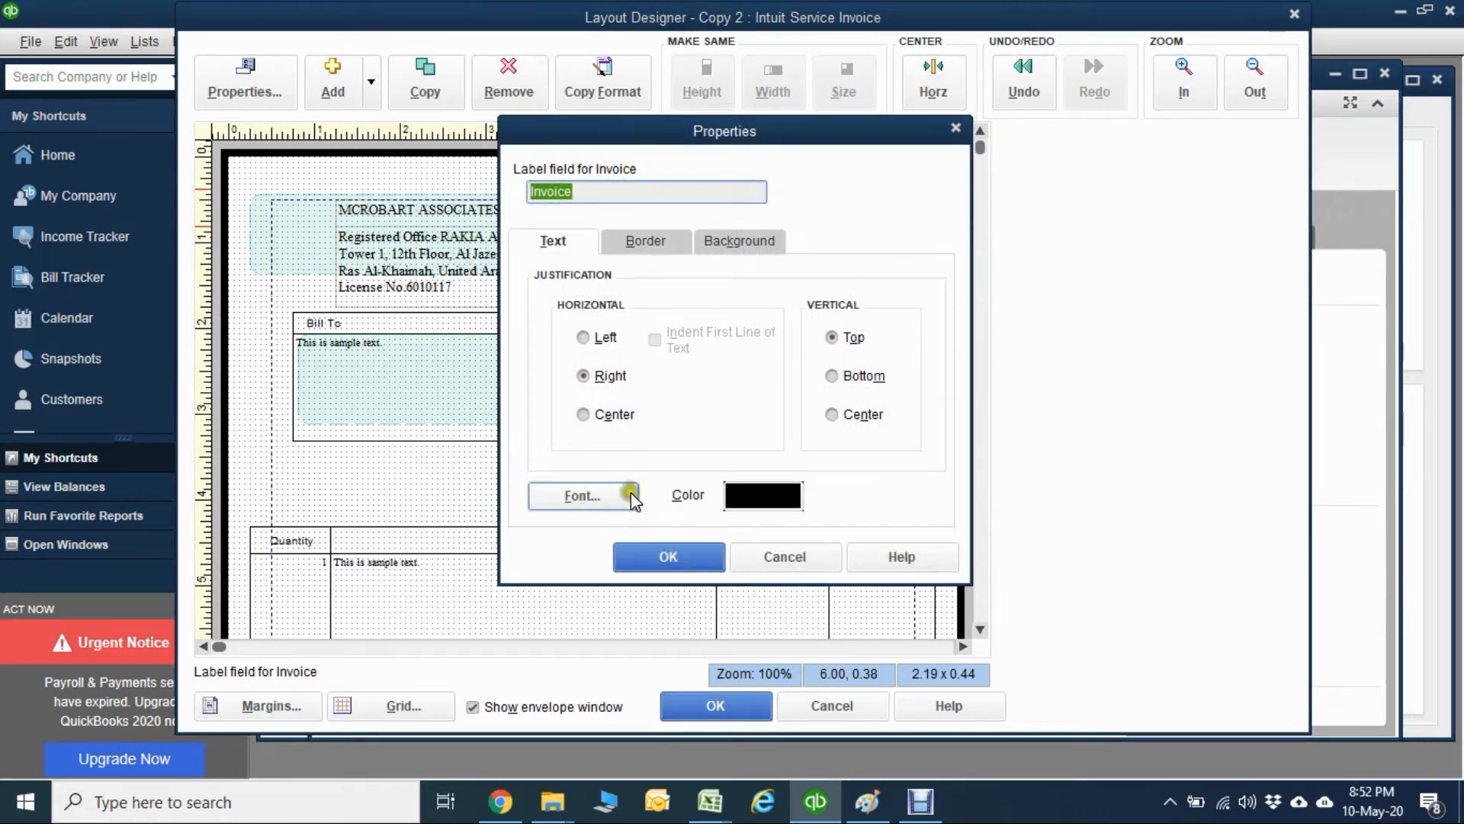
pyautogui.click(592, 500)
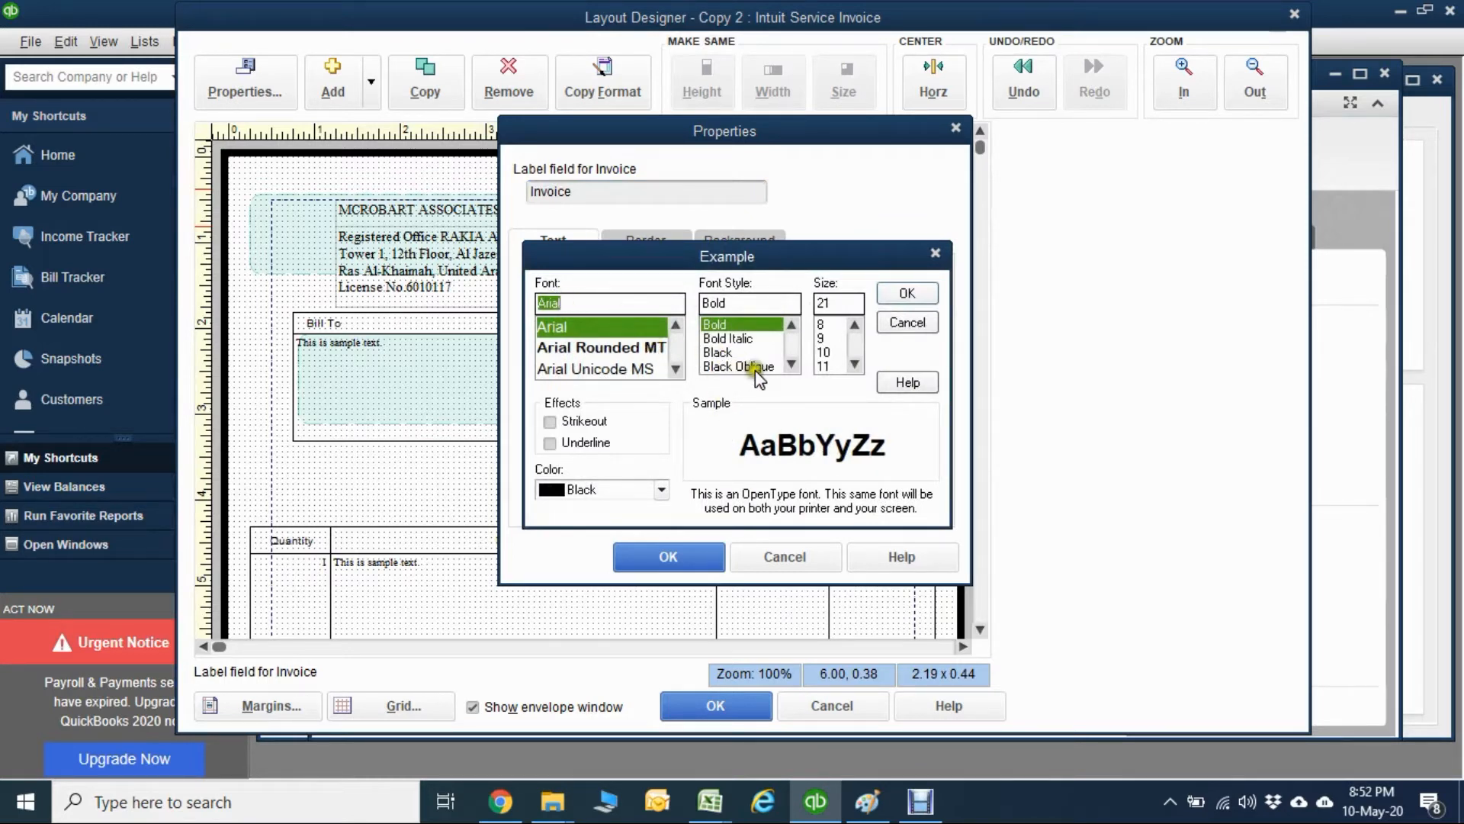
pyautogui.click(856, 365)
pyautogui.click(858, 365)
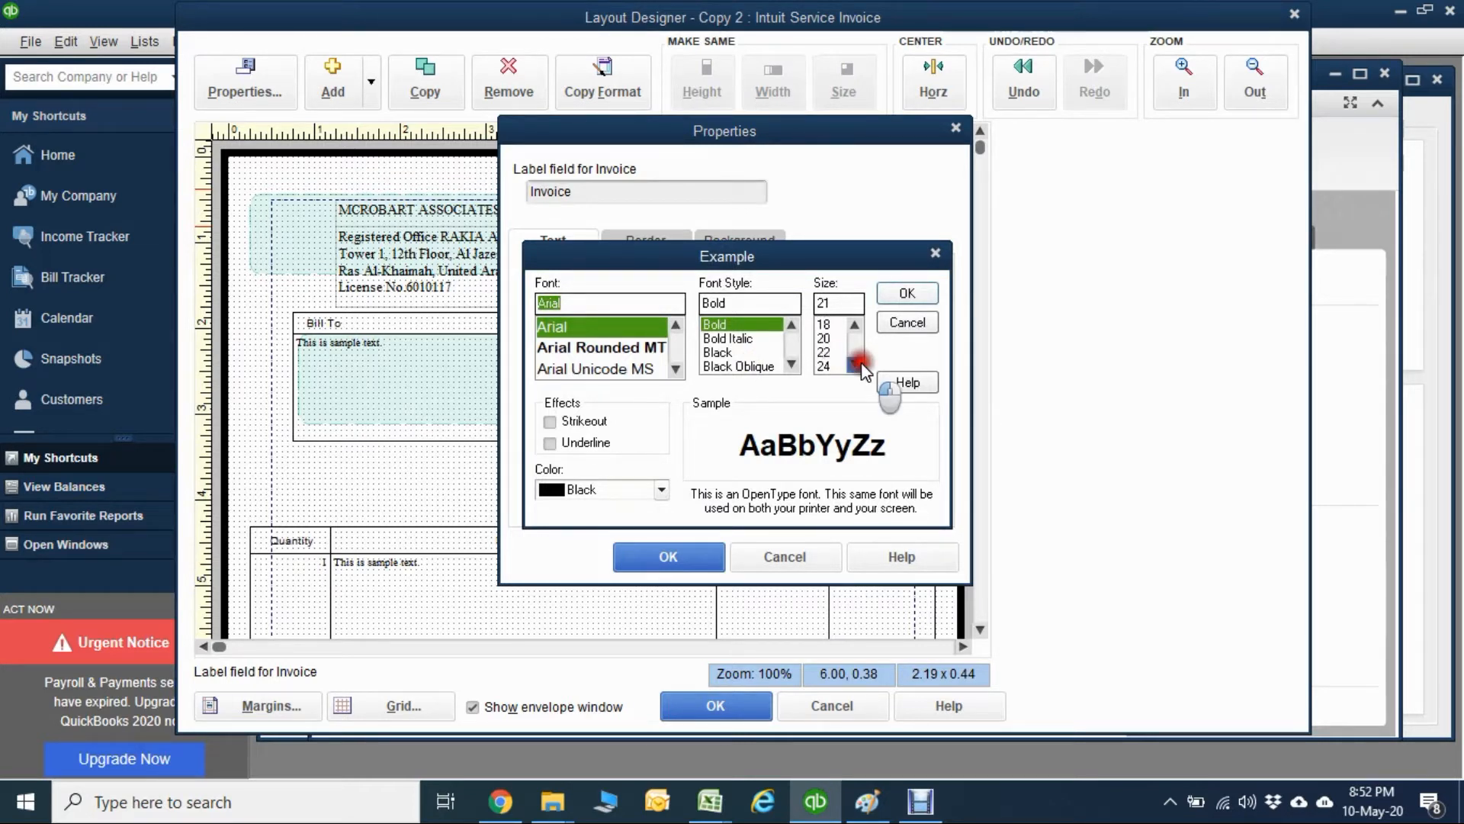
pyautogui.click(857, 365)
pyautogui.click(825, 353)
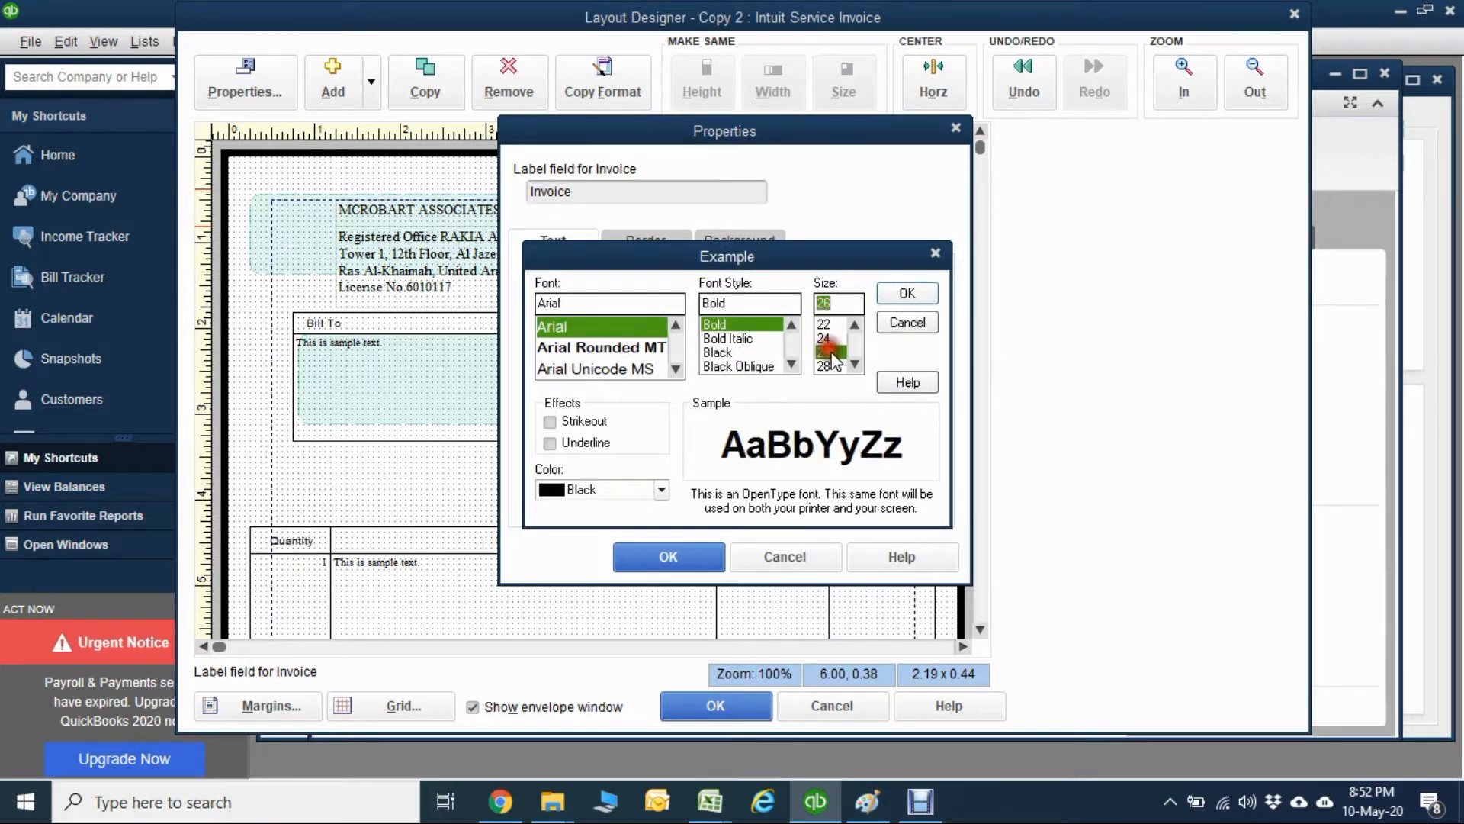
pyautogui.click(906, 292)
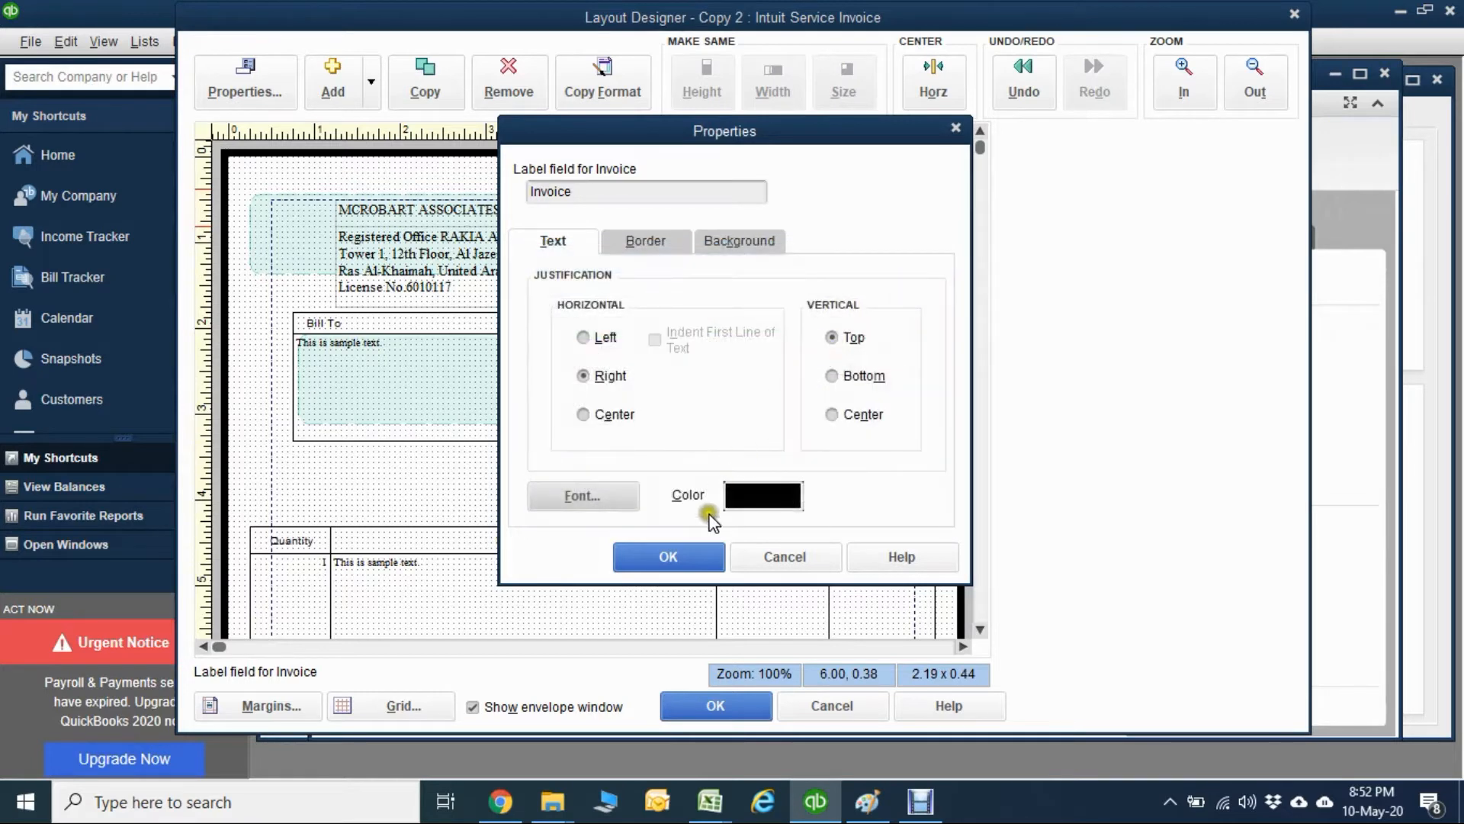
# Change the text color of the Invoice title to bright green and apply the label's properties.
pyautogui.click(762, 495)
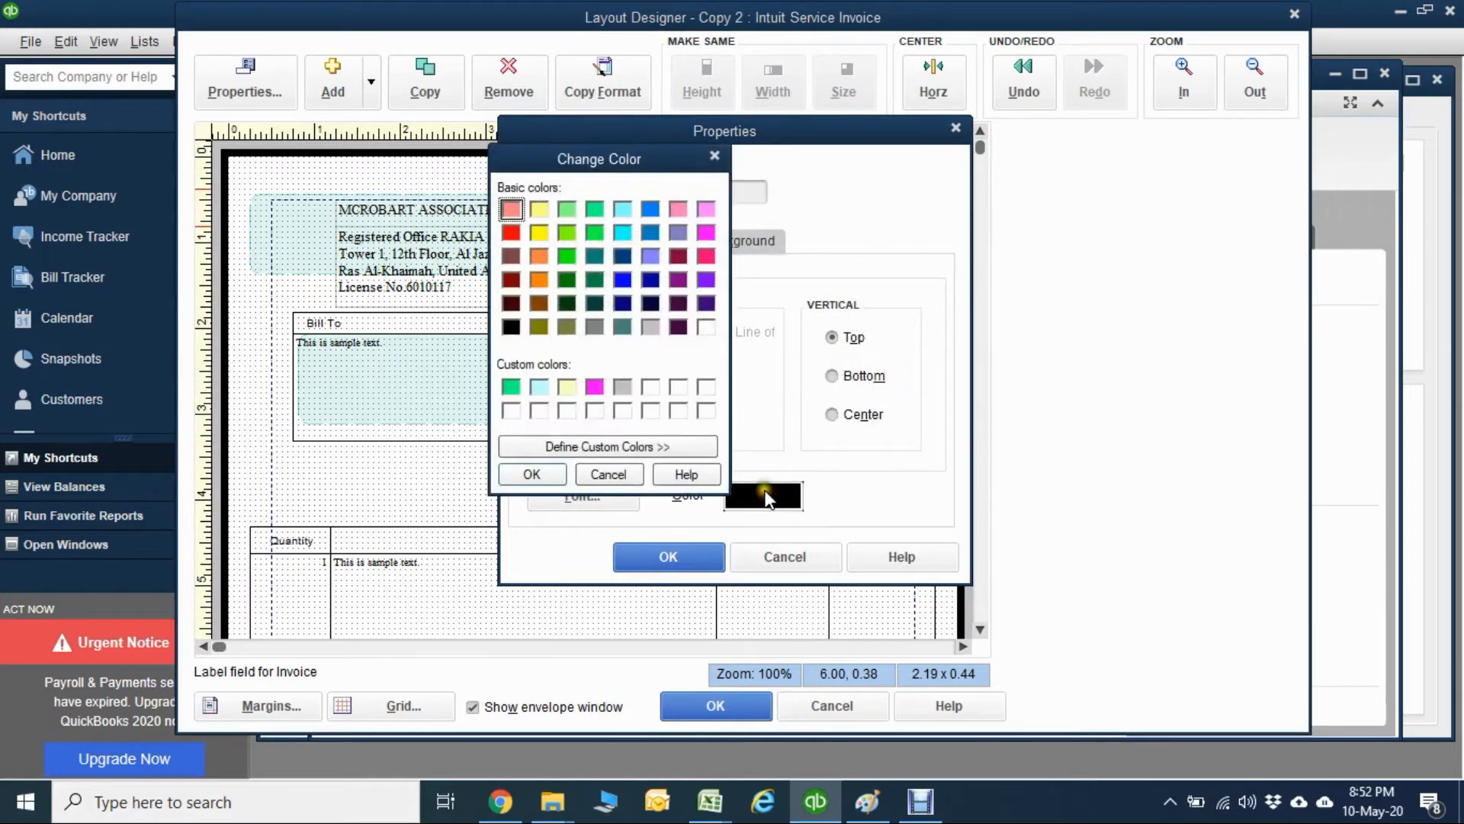
pyautogui.click(568, 257)
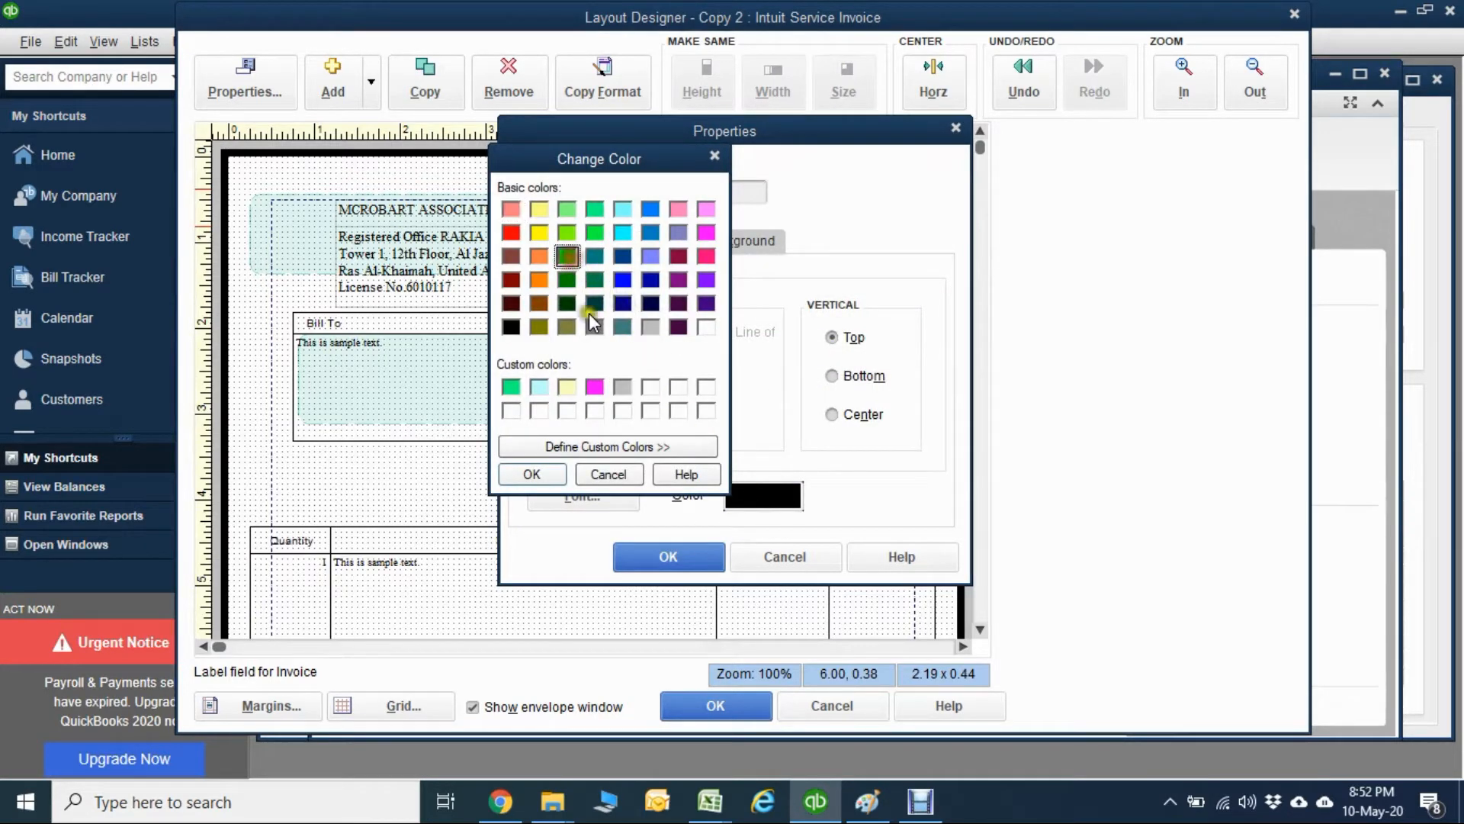
pyautogui.click(551, 471)
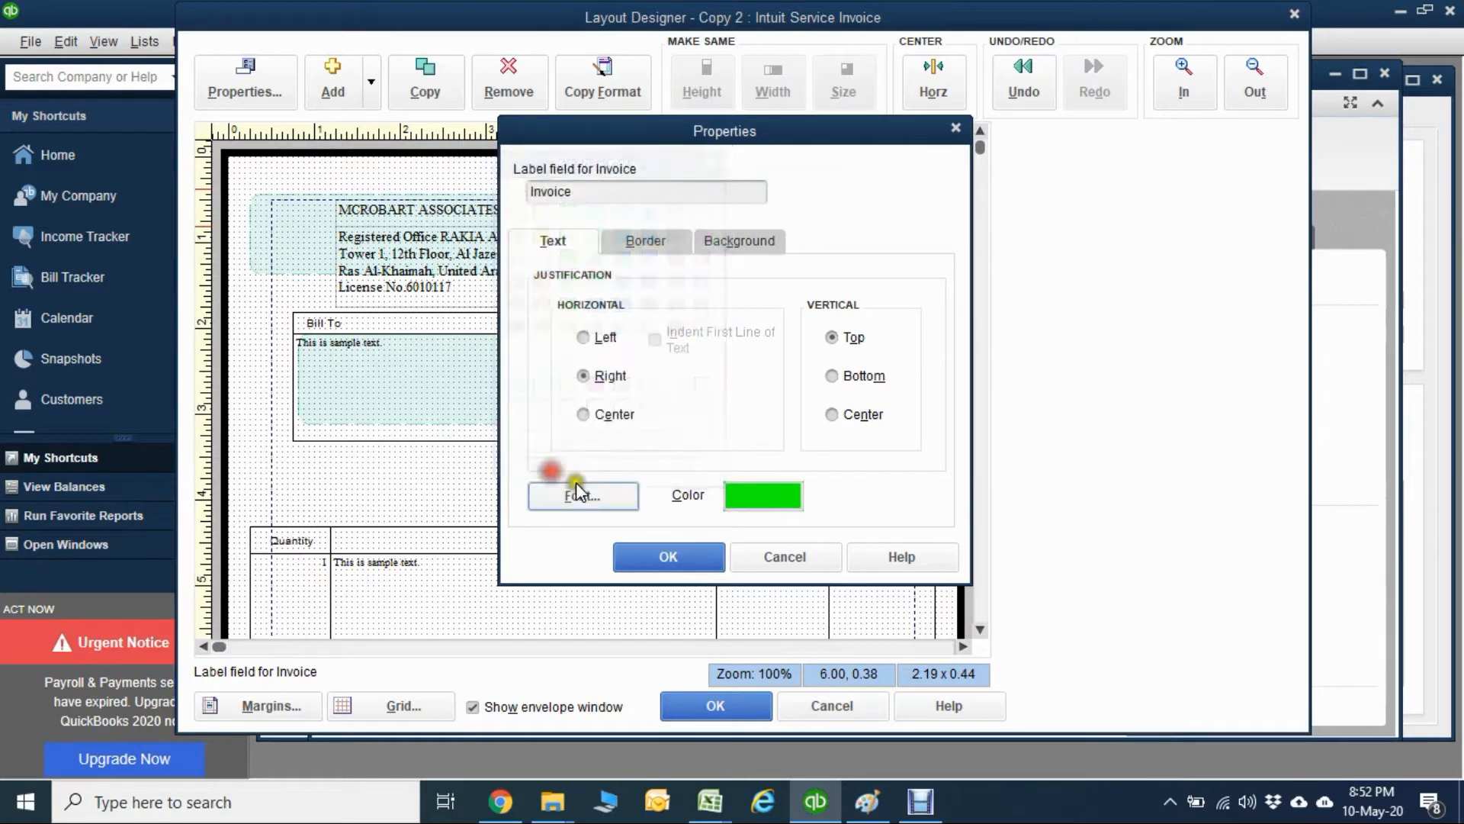
pyautogui.click(669, 555)
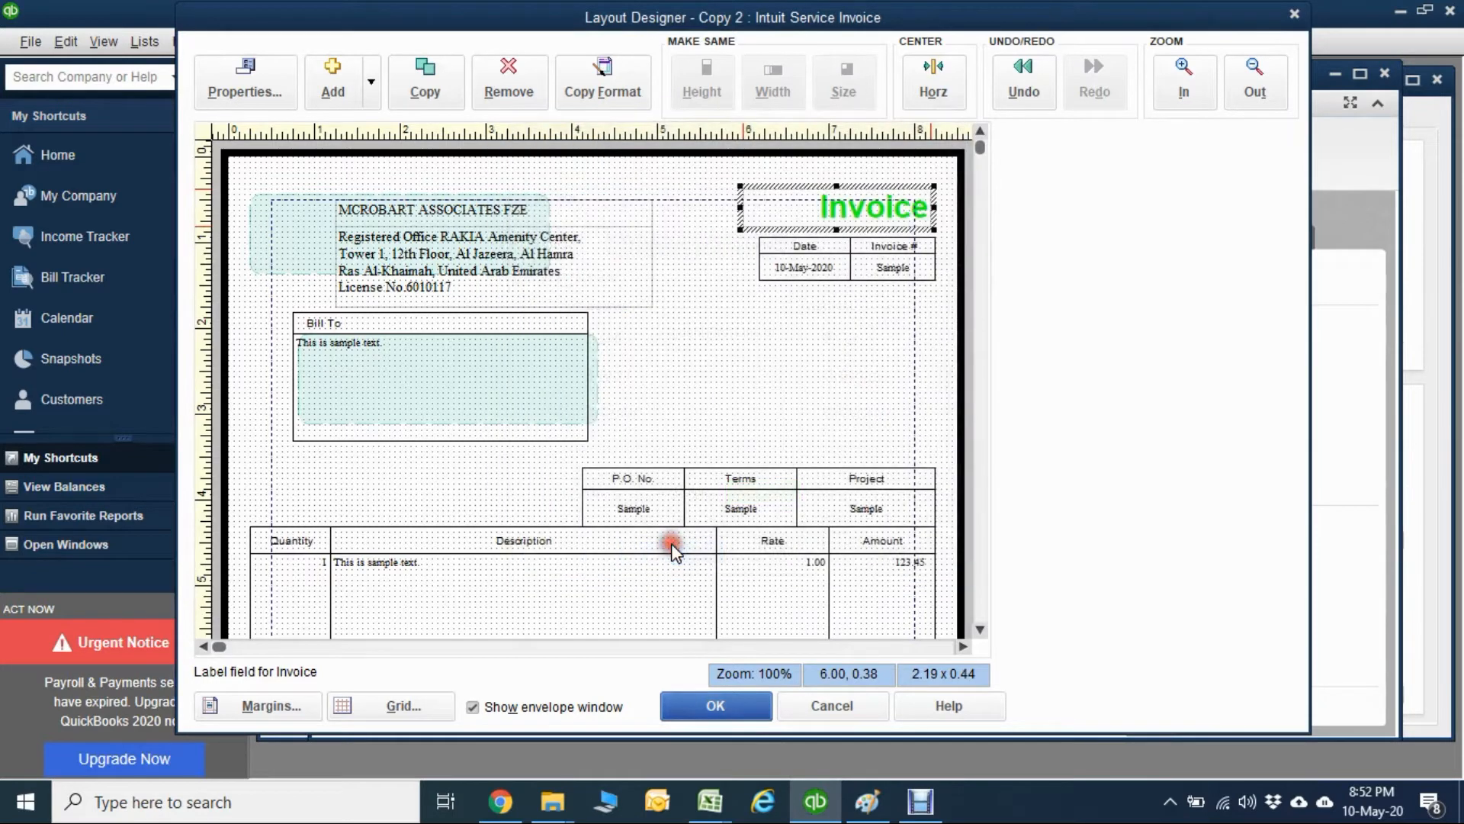
# Set the font of the Invoice title label to Arial Rounded MT Bold and apply the label's properties.
pyautogui.doubleClick(865, 202)
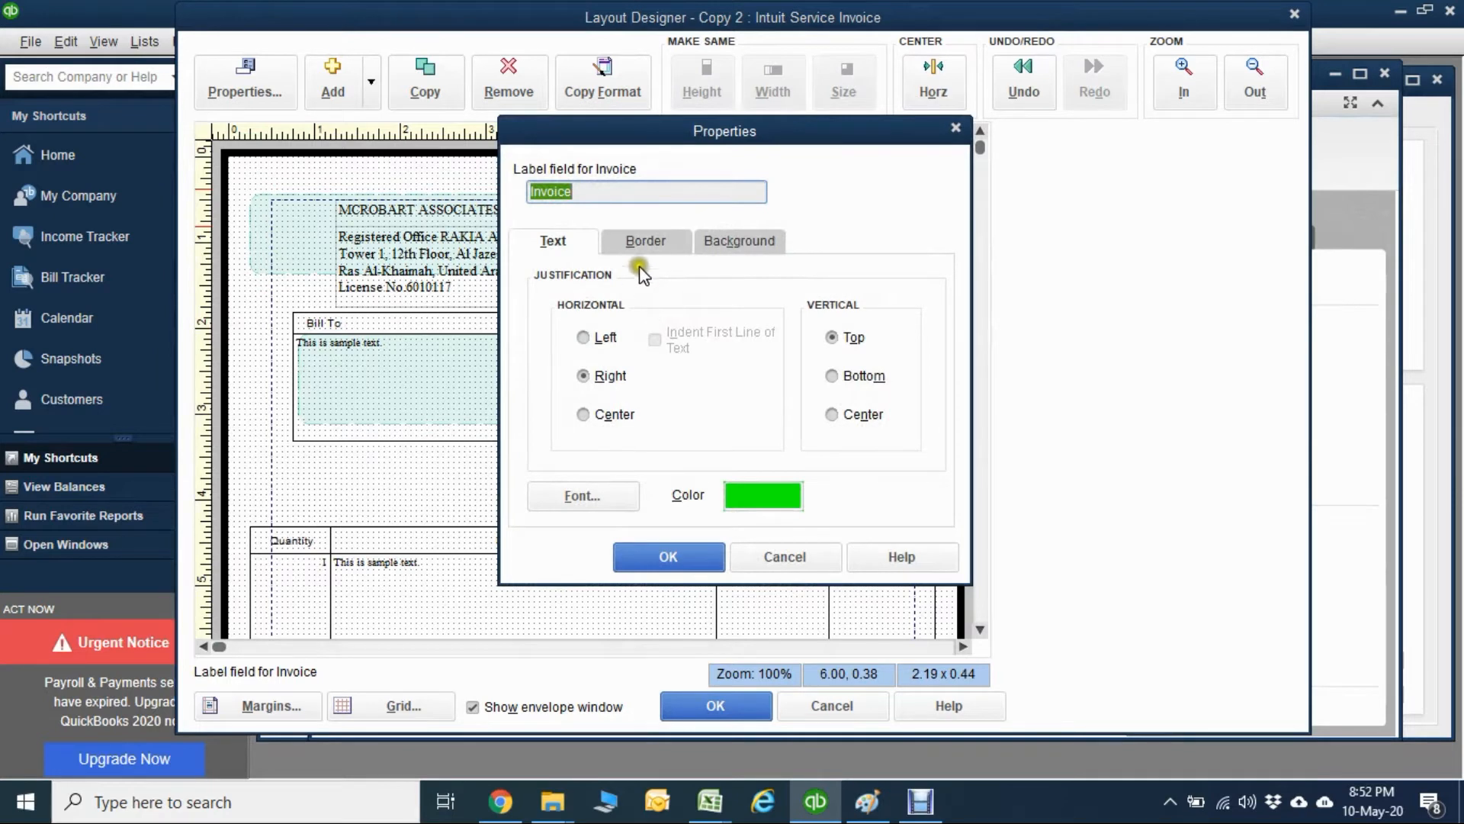
pyautogui.click(643, 243)
pyautogui.click(582, 239)
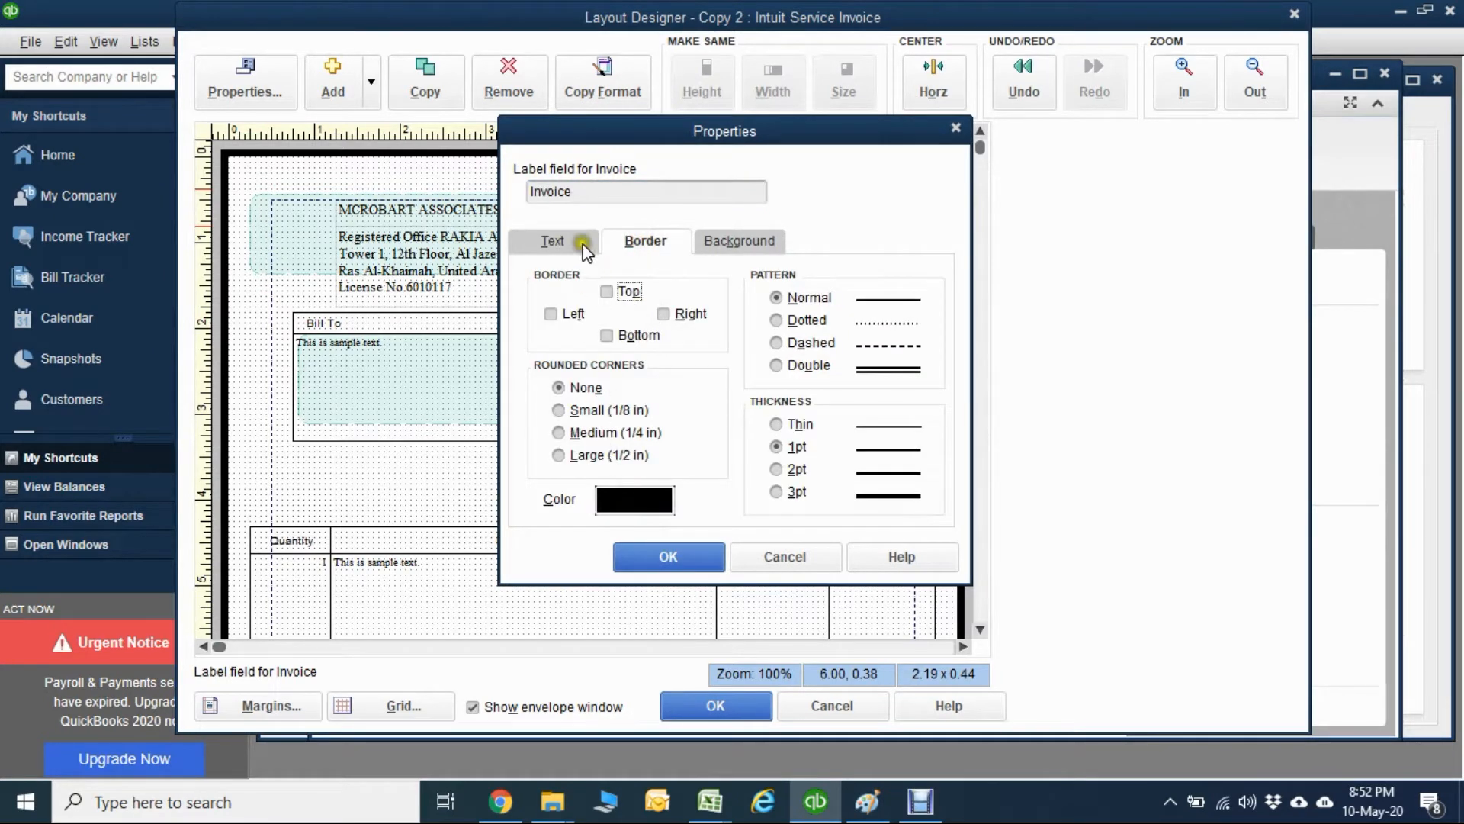
pyautogui.click(584, 497)
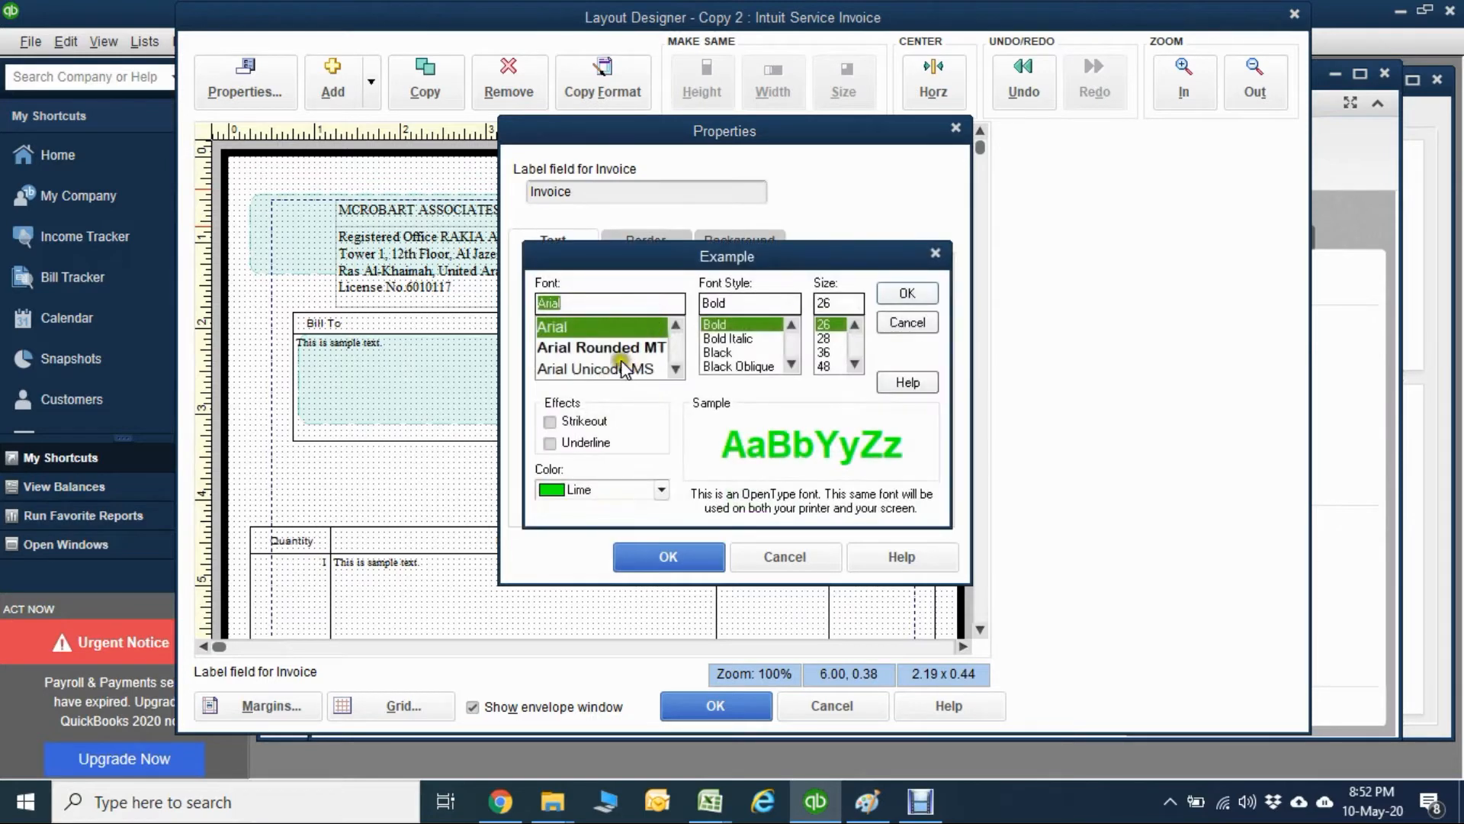
pyautogui.click(621, 354)
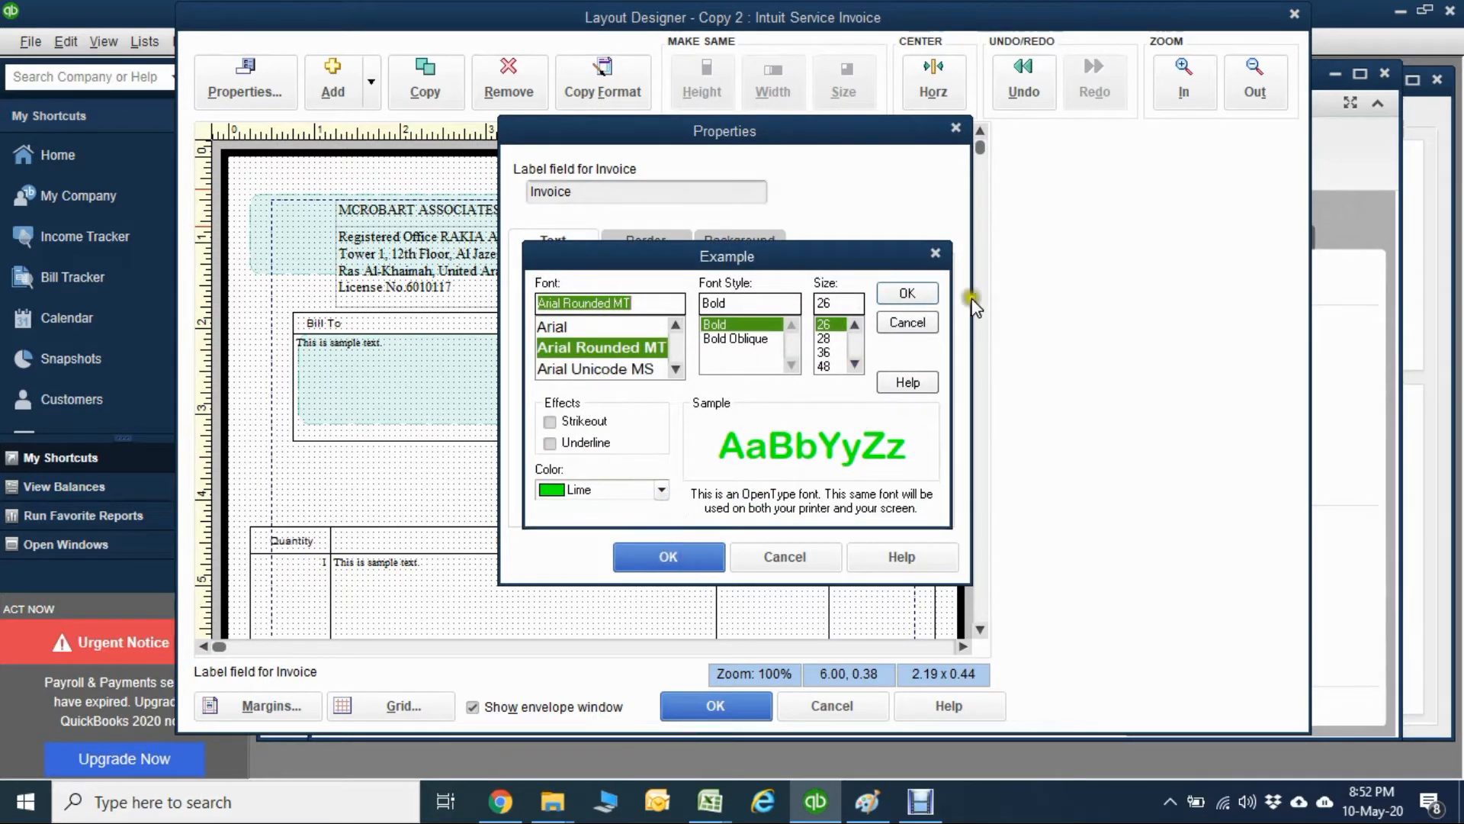
pyautogui.click(905, 293)
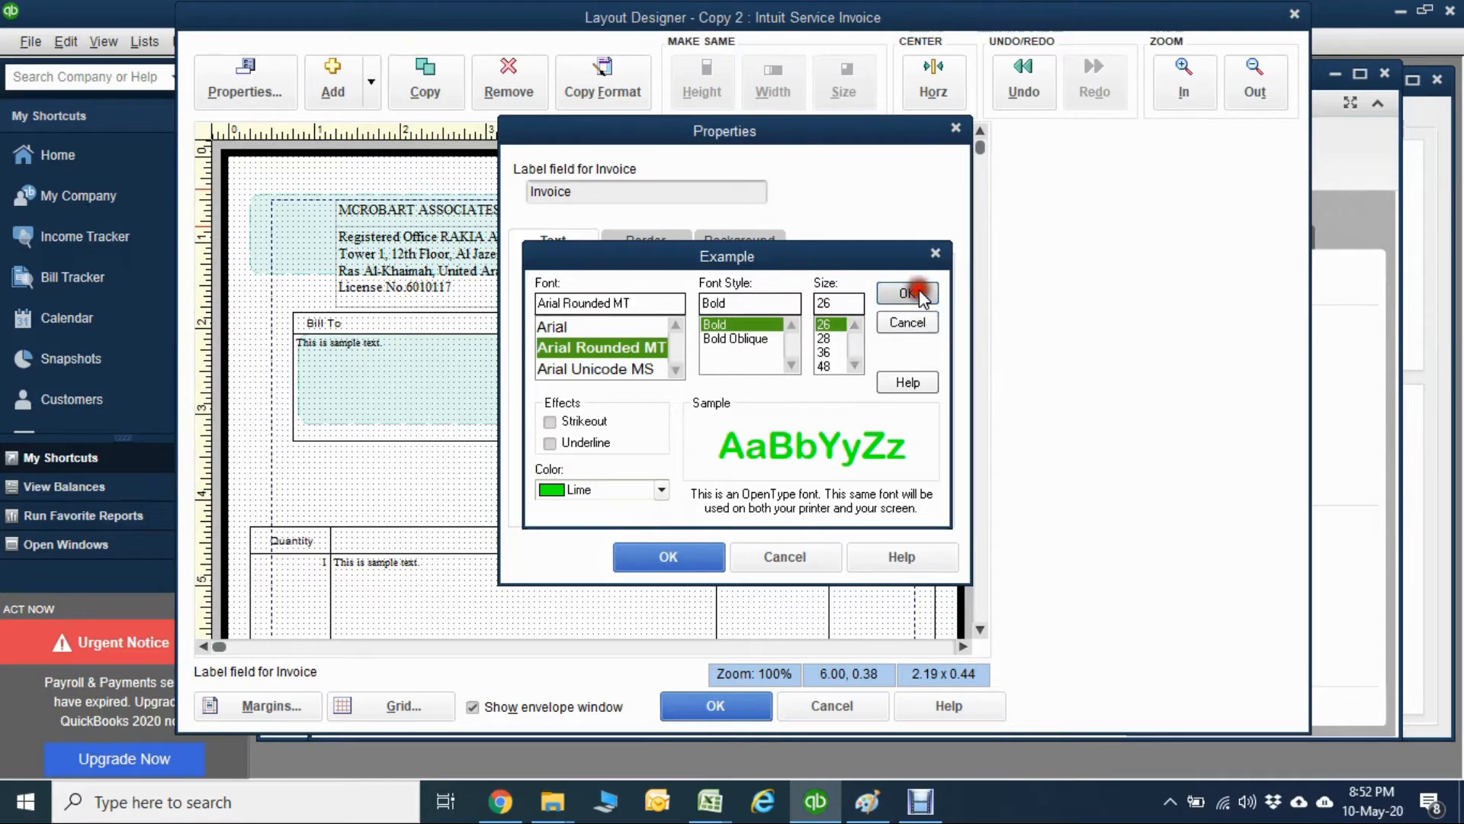
pyautogui.click(678, 553)
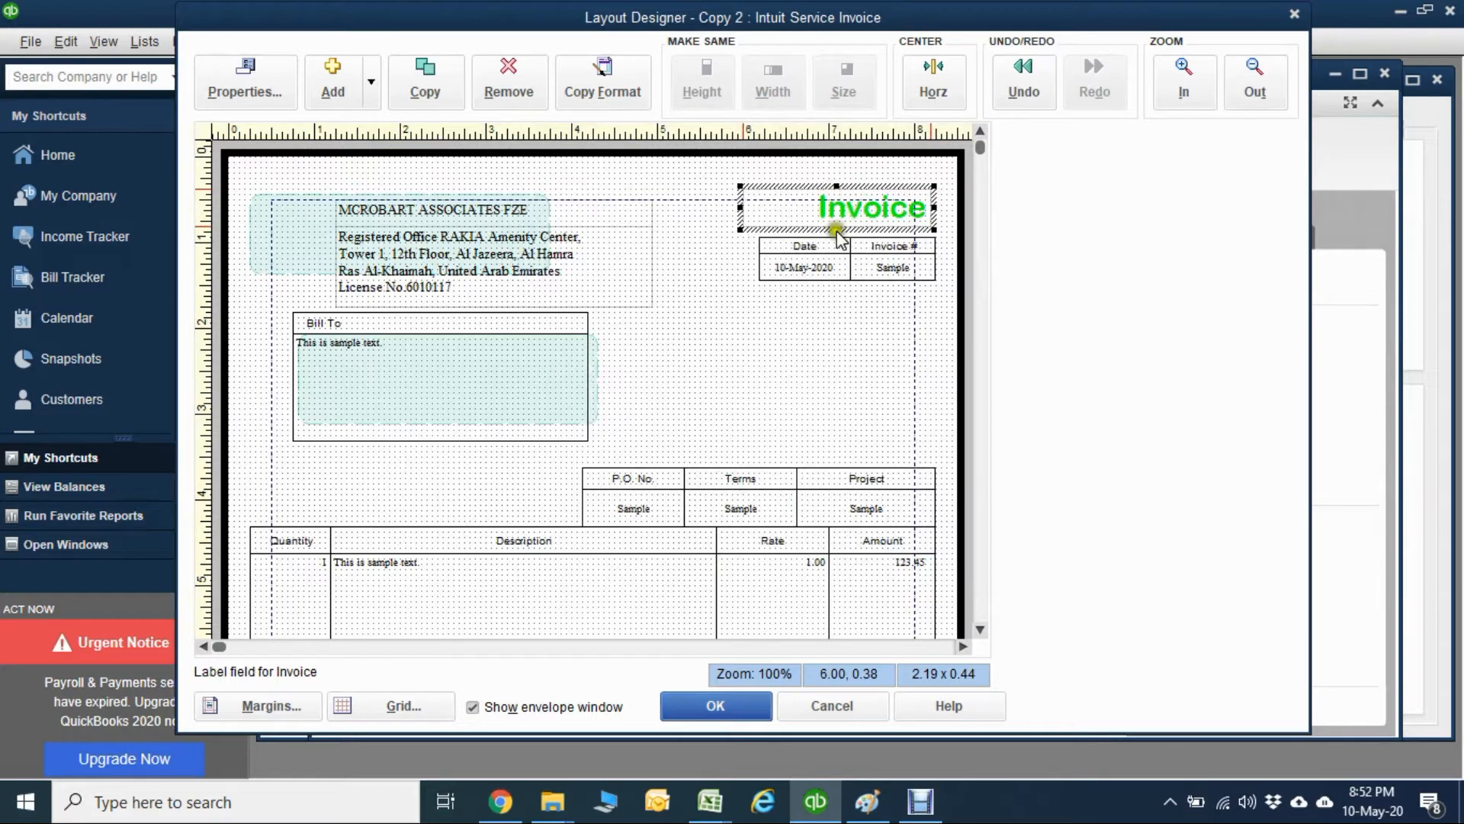
# Rearrange the Date and Invoice # labels and data fields into four separate boxes below the Invoice title, inside the page margin.
pyautogui.click(781, 251)
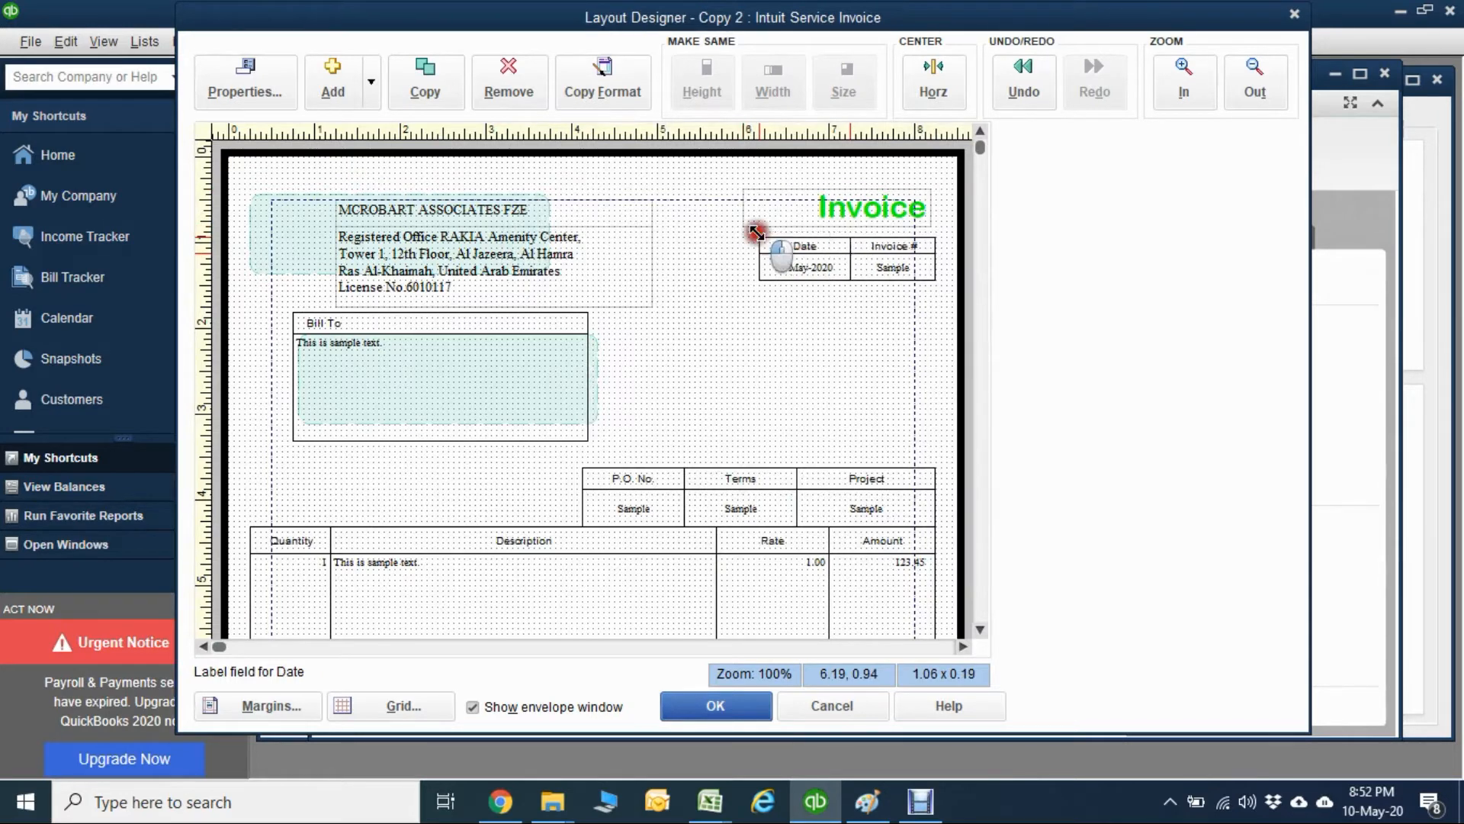
pyautogui.moveTo(757, 233); pyautogui.dragTo(766, 272)
pyautogui.click(787, 270)
pyautogui.moveTo(875, 269); pyautogui.dragTo(793, 242)
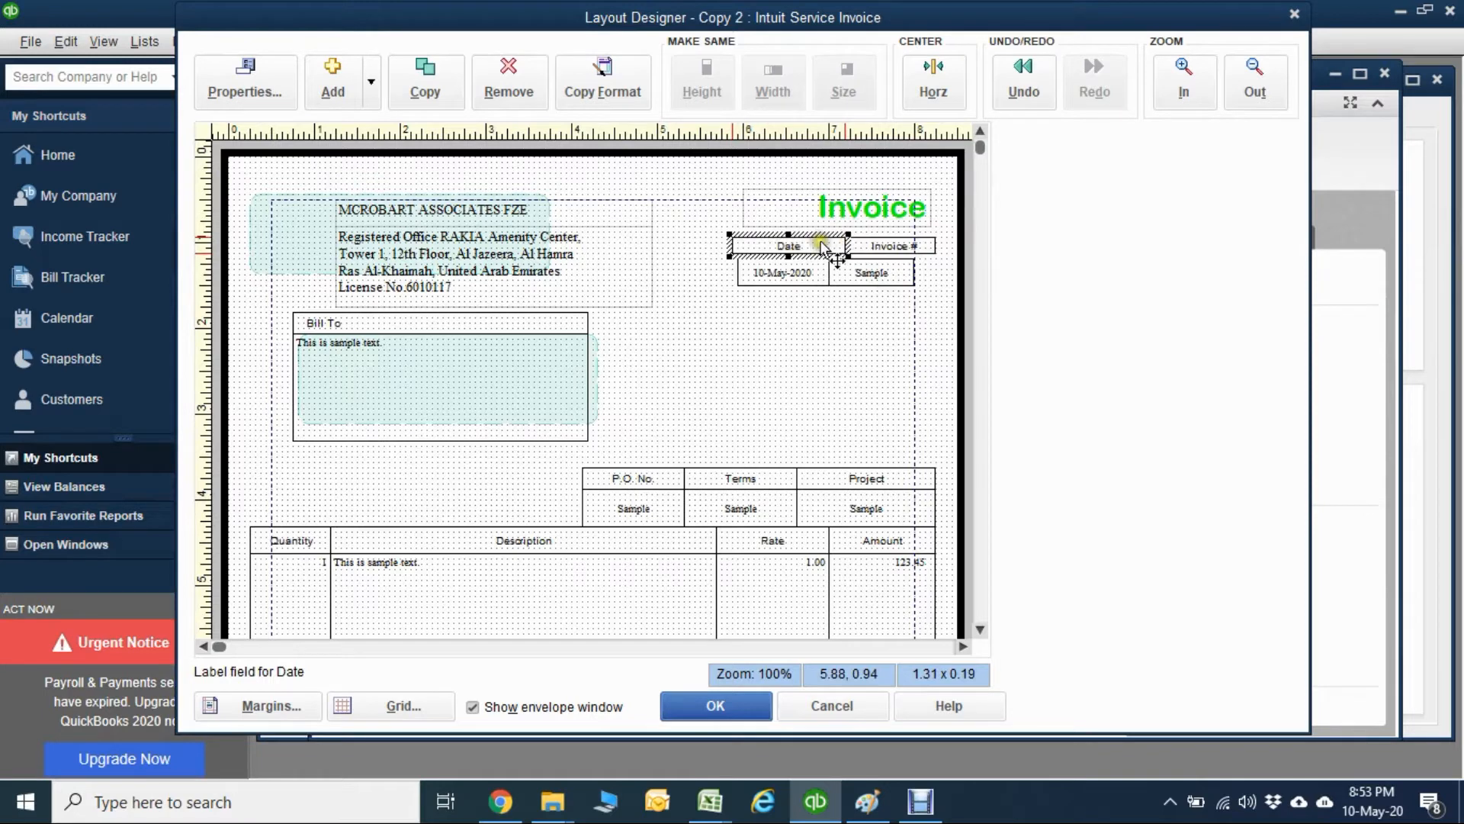
pyautogui.moveTo(794, 244); pyautogui.dragTo(783, 247)
pyautogui.moveTo(877, 246); pyautogui.dragTo(748, 287)
pyautogui.click(877, 246)
pyautogui.click(779, 248)
pyautogui.click(759, 287)
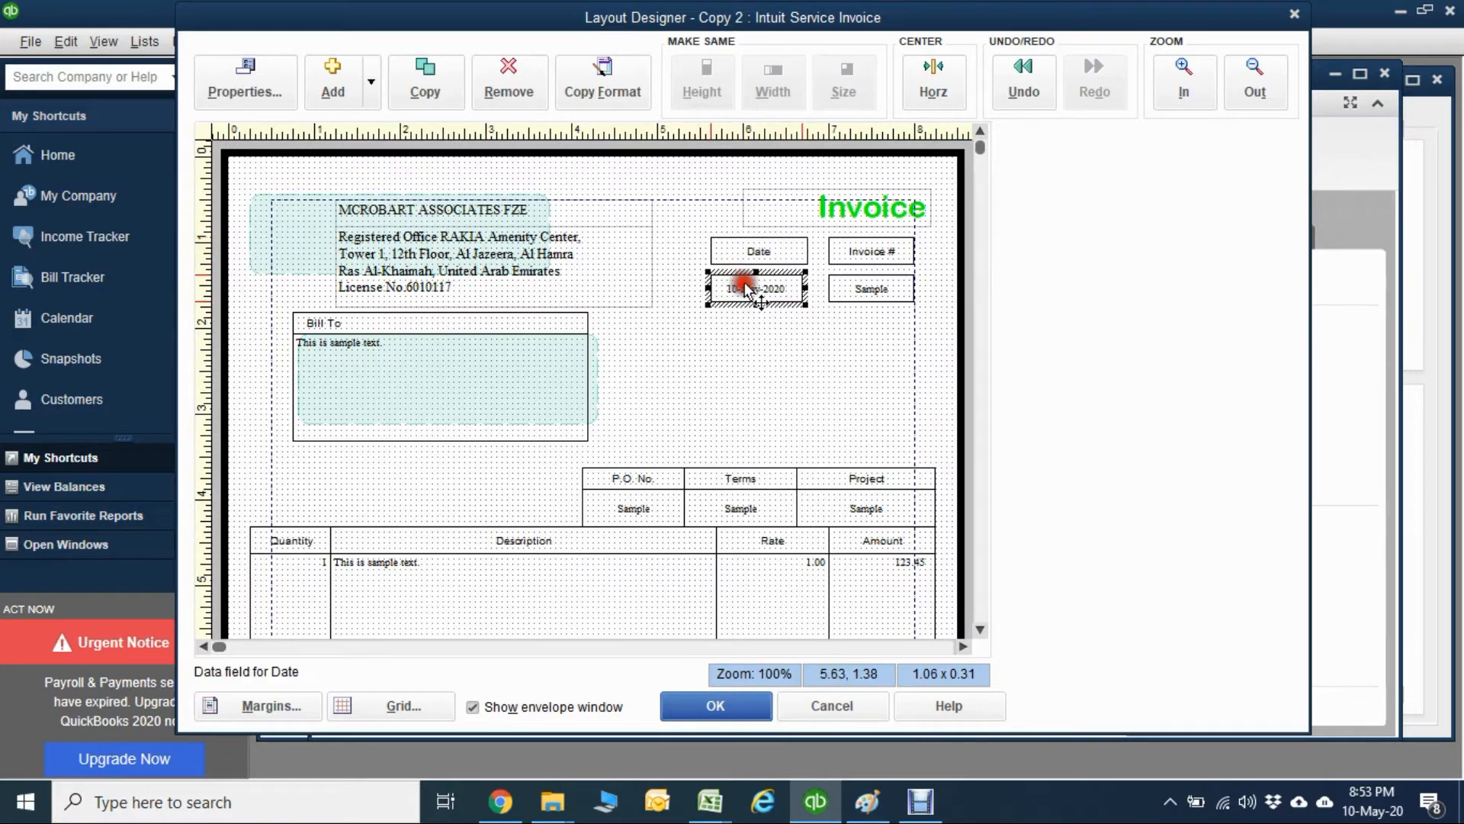
pyautogui.click(809, 326)
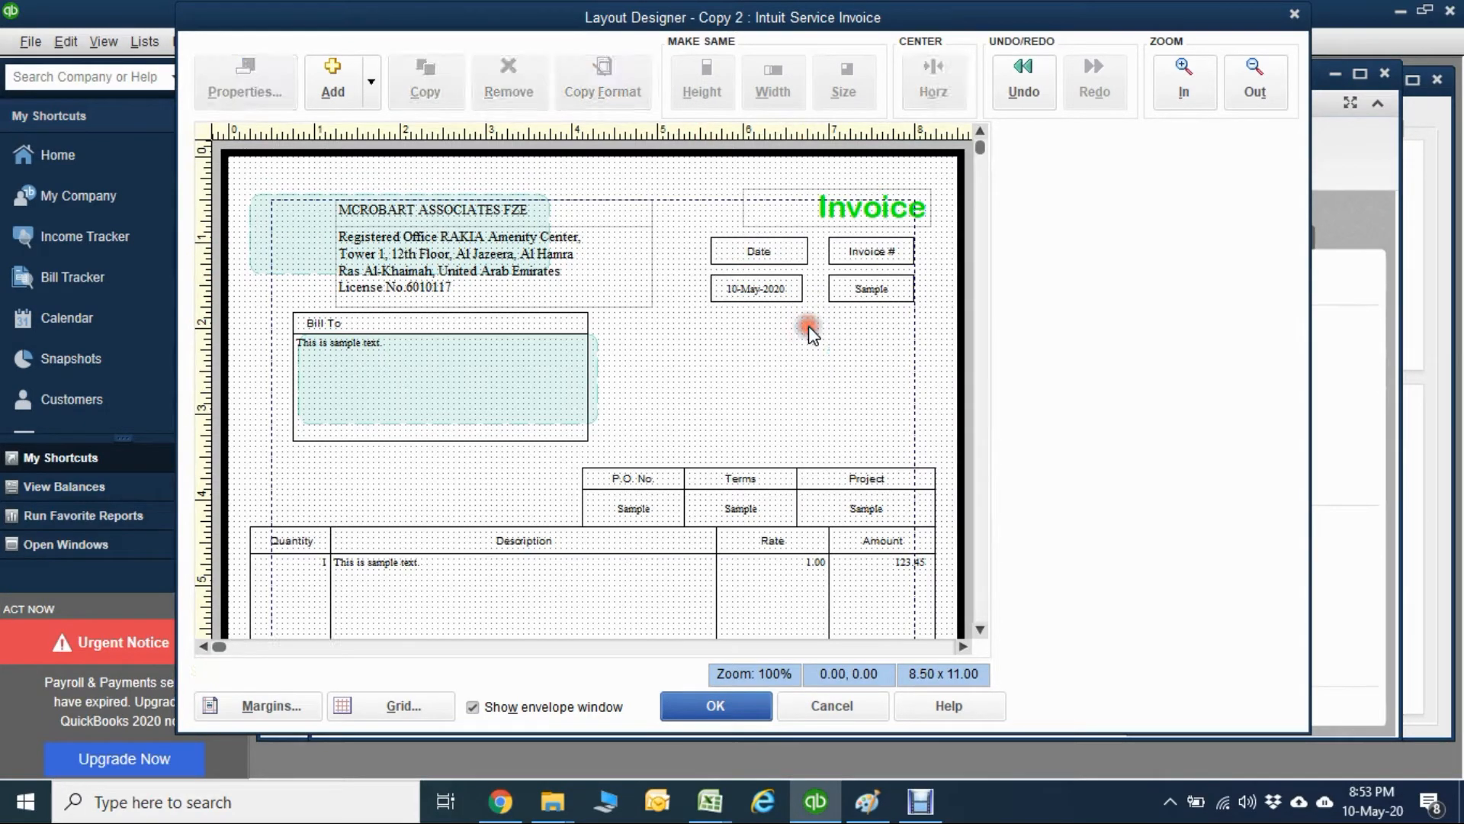
# Widen the Date data field to about 1.19, keeping its left edge fixed.
pyautogui.click(791, 292)
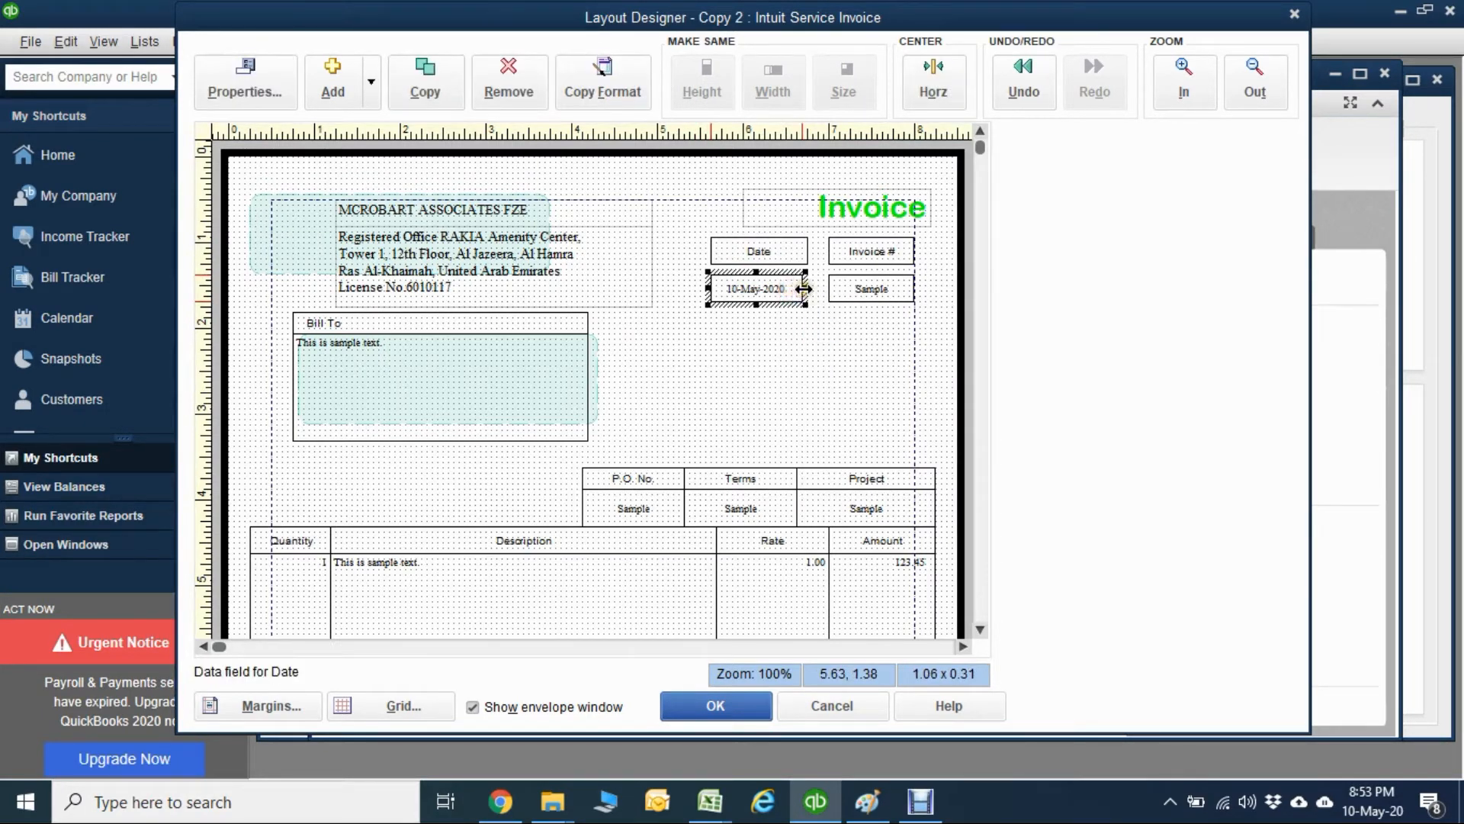
pyautogui.moveTo(804, 288); pyautogui.dragTo(818, 290)
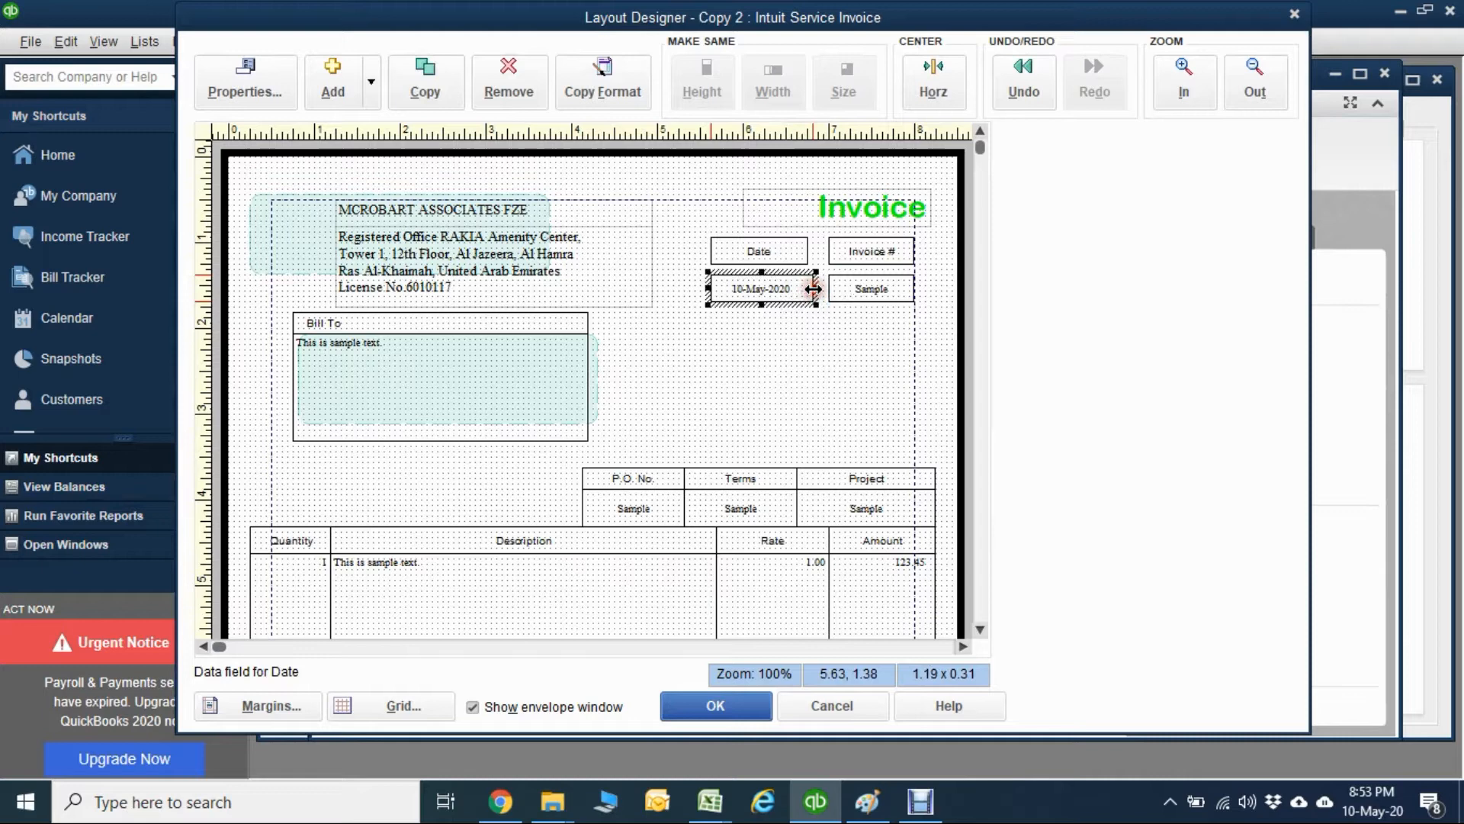
pyautogui.click(861, 290)
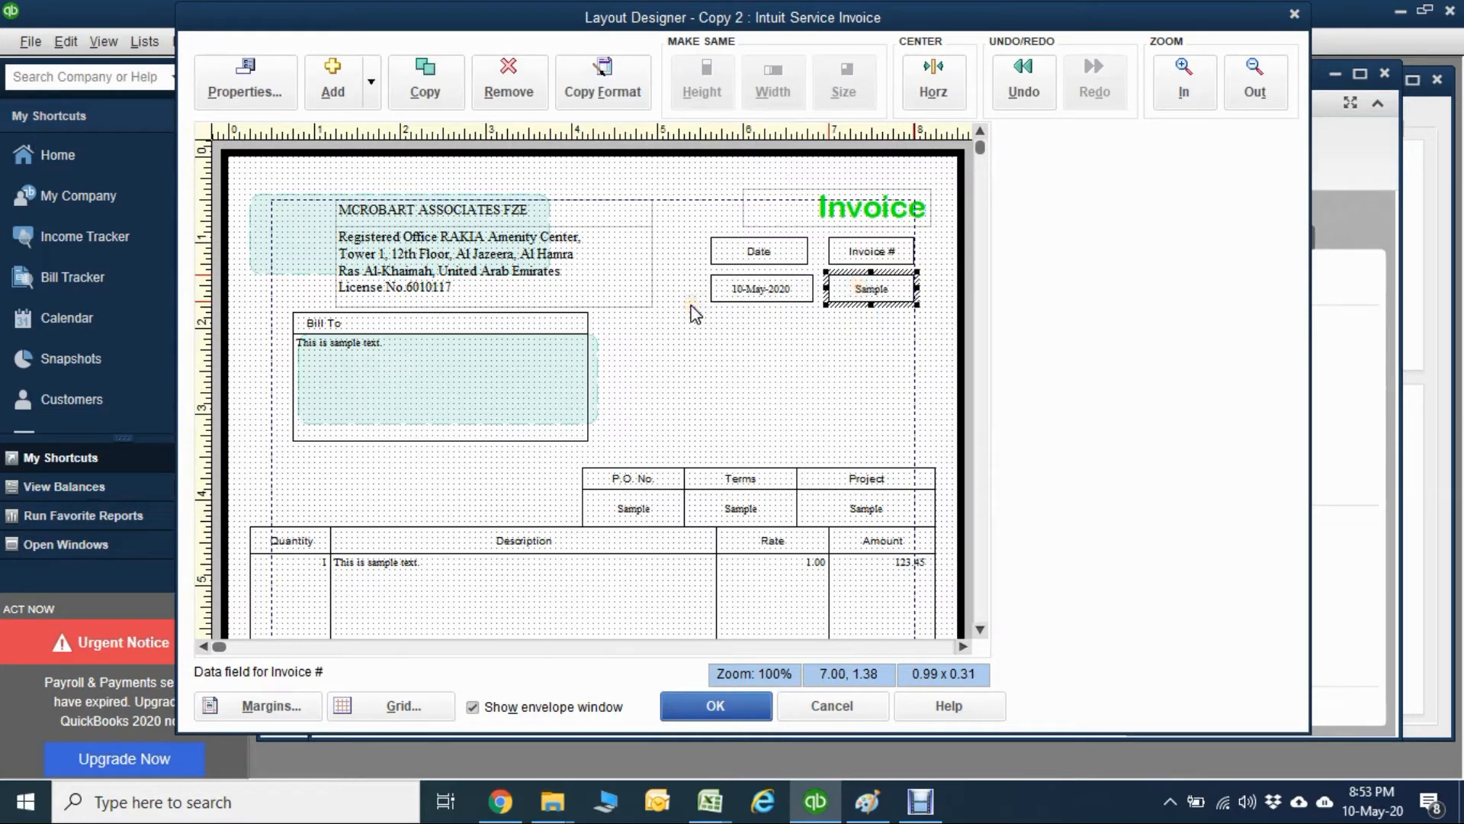
# Move the Invoice title inside the page margin, to position about 5.81, 0.50.
pyautogui.click(865, 221)
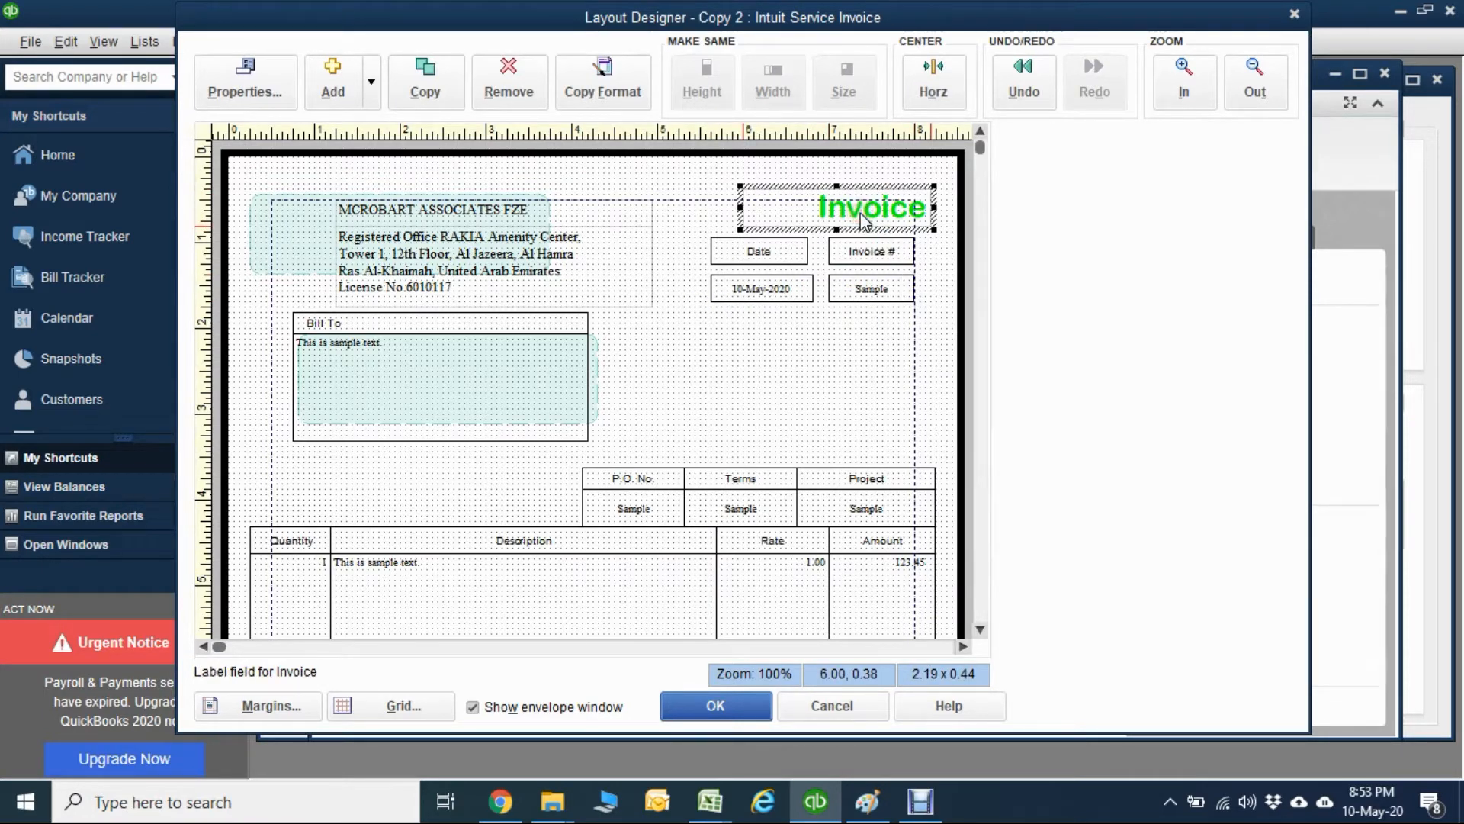
pyautogui.moveTo(861, 213); pyautogui.dragTo(843, 221)
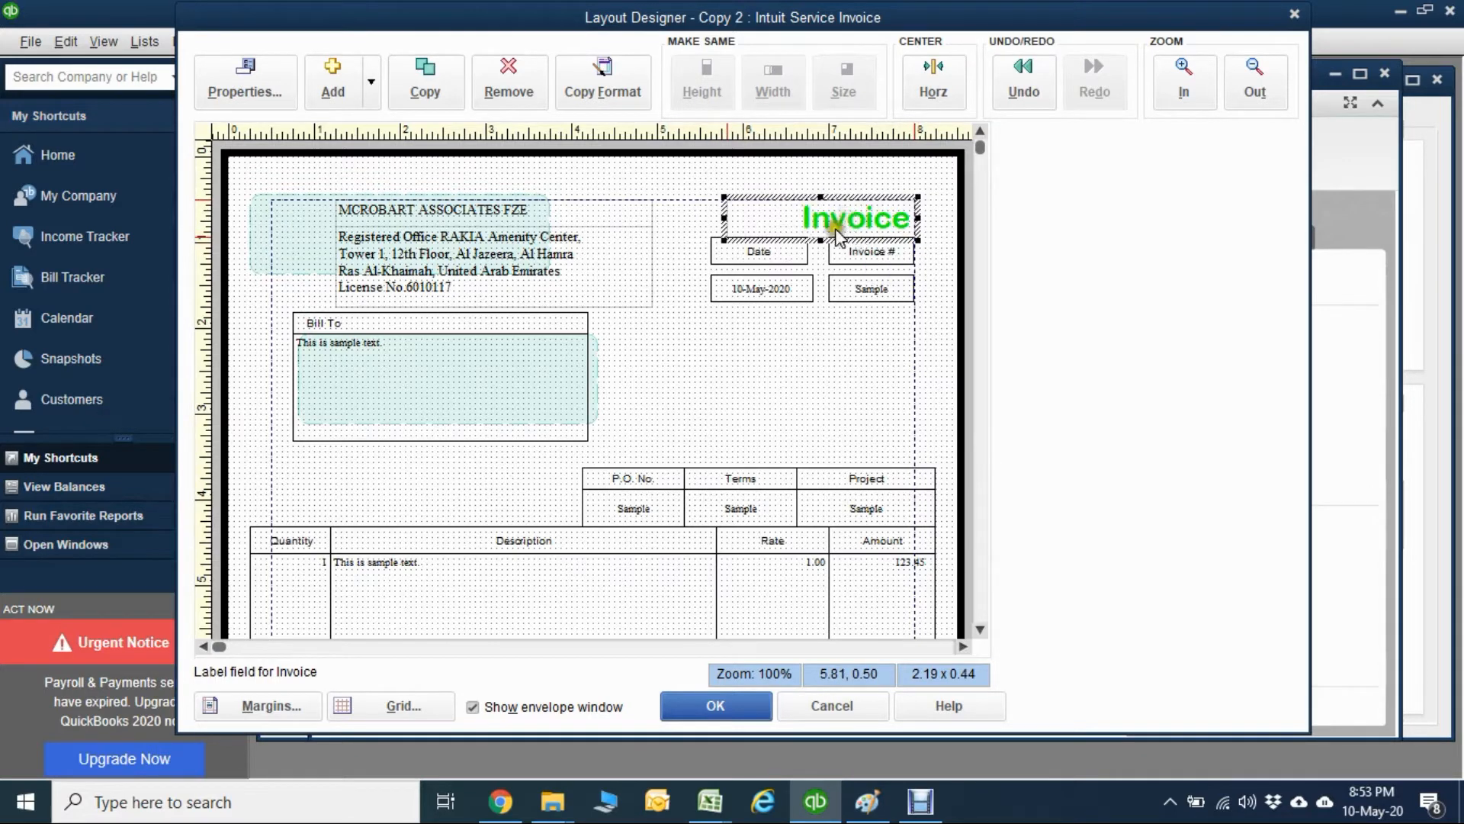
pyautogui.click(735, 370)
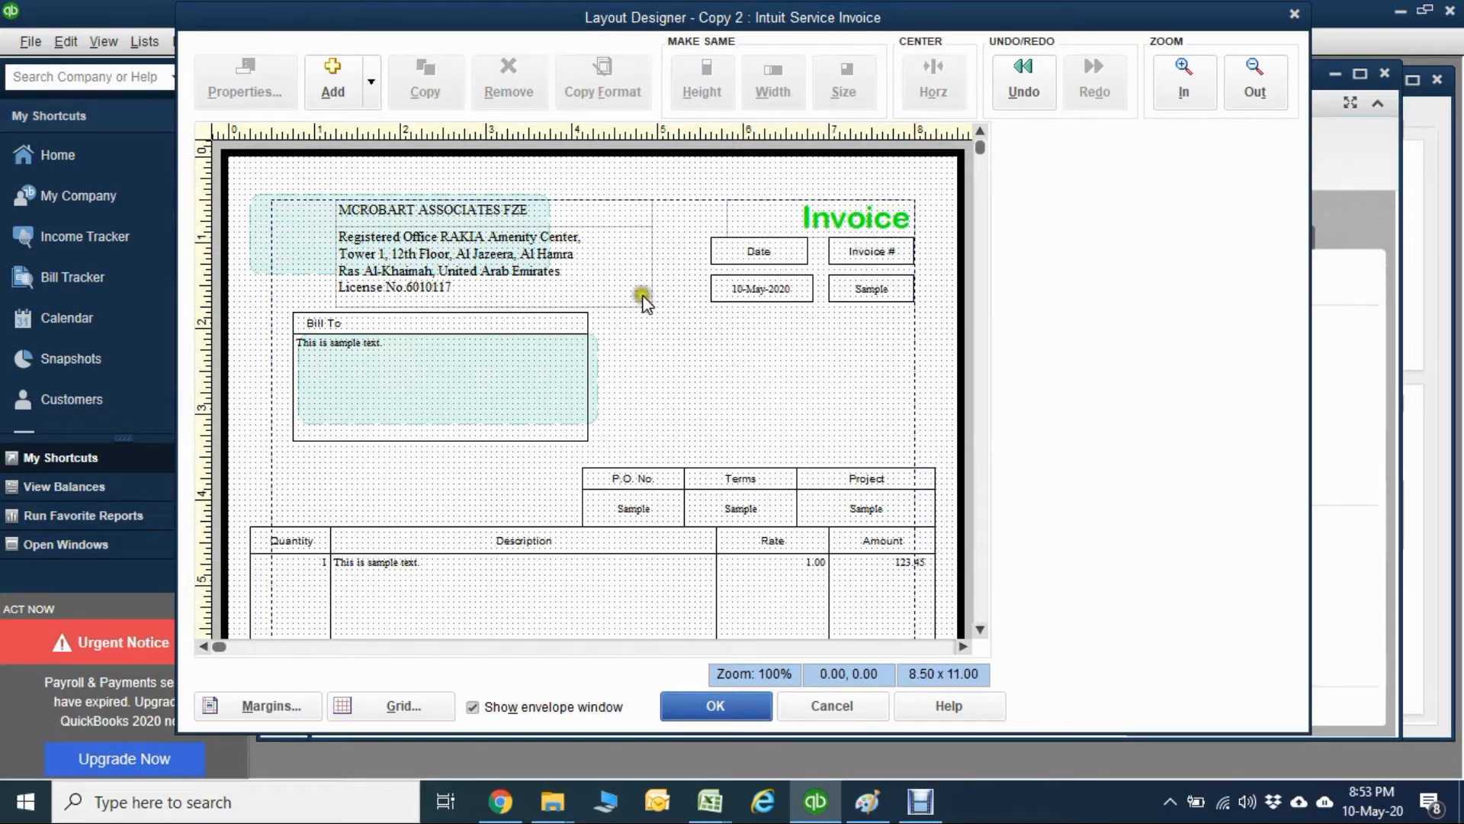
# Shift the Company Name data field slightly right to position about 1.38, 0.50.
pyautogui.click(385, 205)
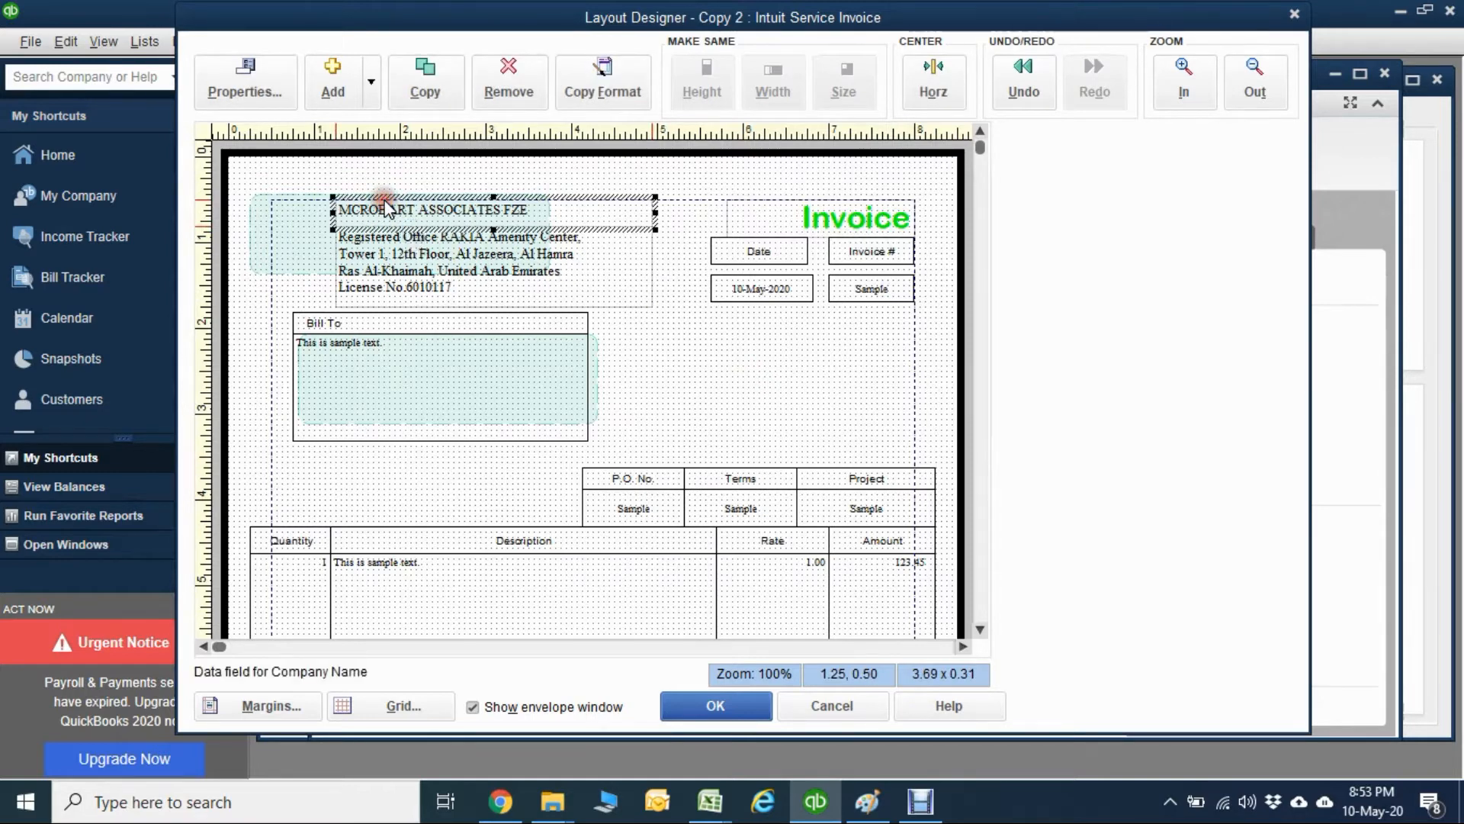
pyautogui.moveTo(388, 207)
pyautogui.mouseDown()
pyautogui.moveTo(359, 207)
pyautogui.moveTo(399, 208)
pyautogui.mouseUp()
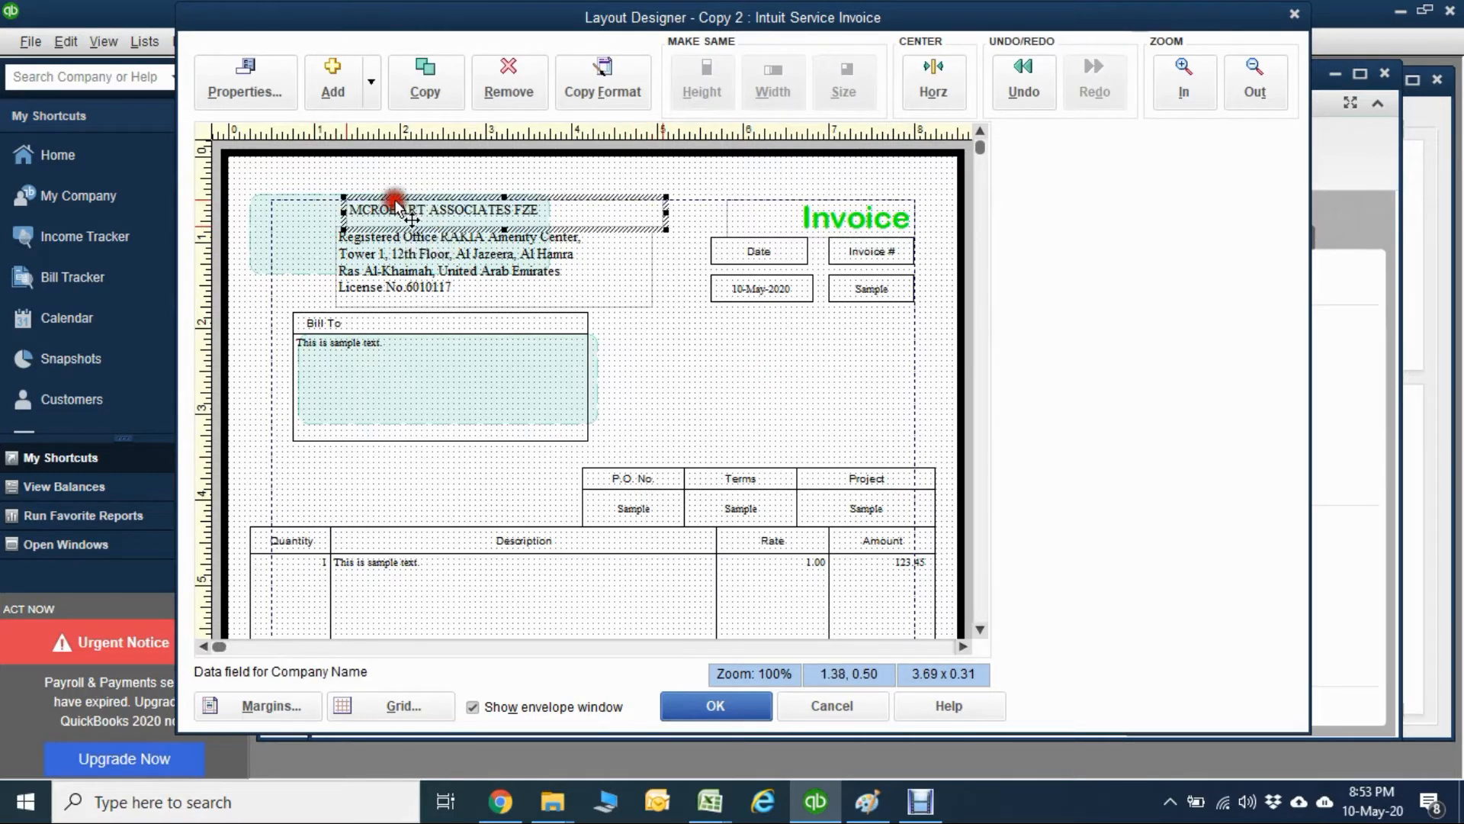
pyautogui.click(312, 221)
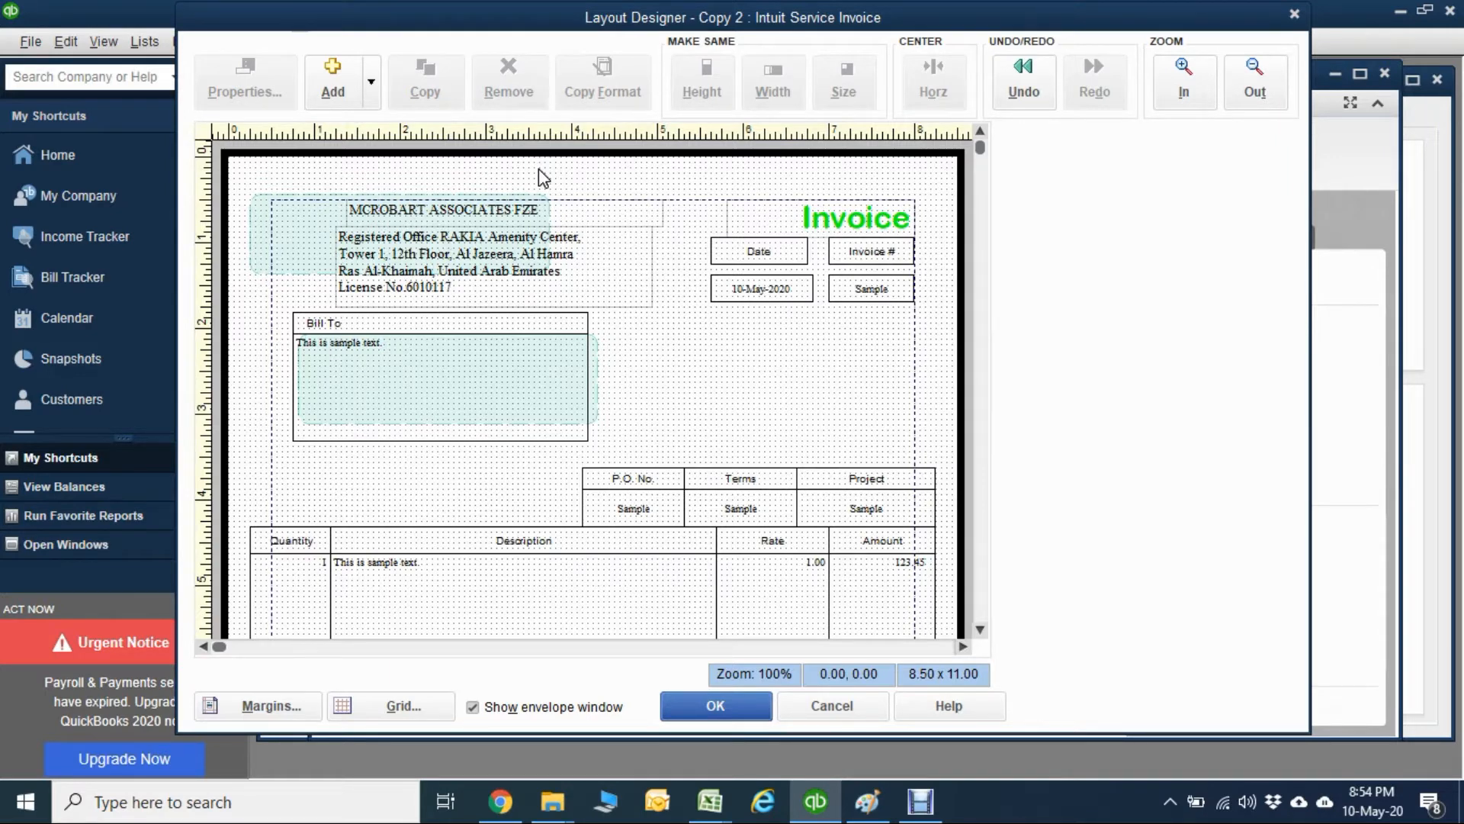
pyautogui.click(450, 271)
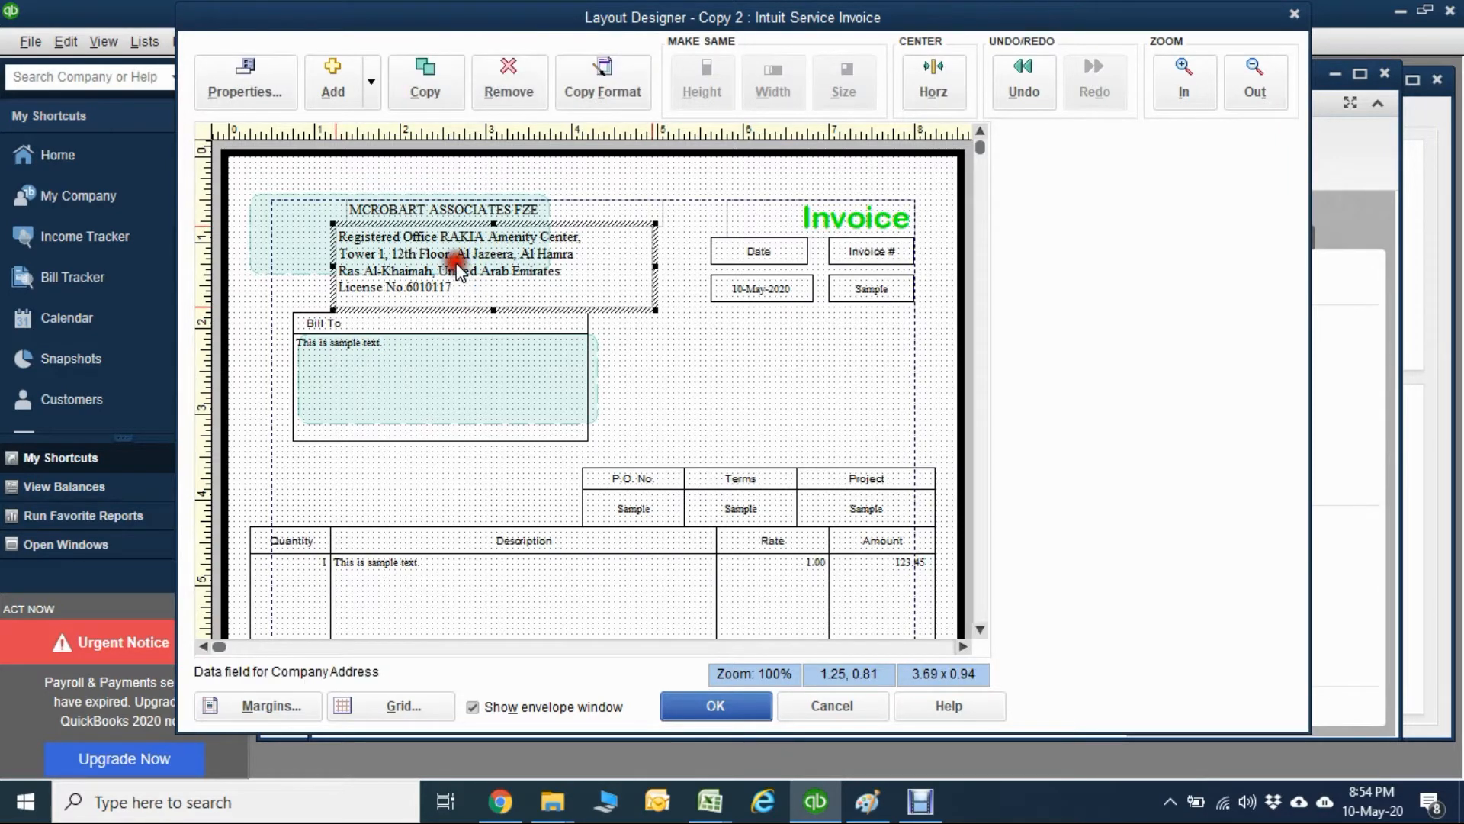
# Align the Bill To box with the left margin, placing its data field at about 0.50, 2.13 and its label at about 0.50, 1.88.
pyautogui.click(377, 378)
pyautogui.moveTo(377, 378)
pyautogui.mouseDown()
pyautogui.moveTo(336, 390)
pyautogui.moveTo(359, 370)
pyautogui.moveTo(369, 382)
pyautogui.mouseUp()
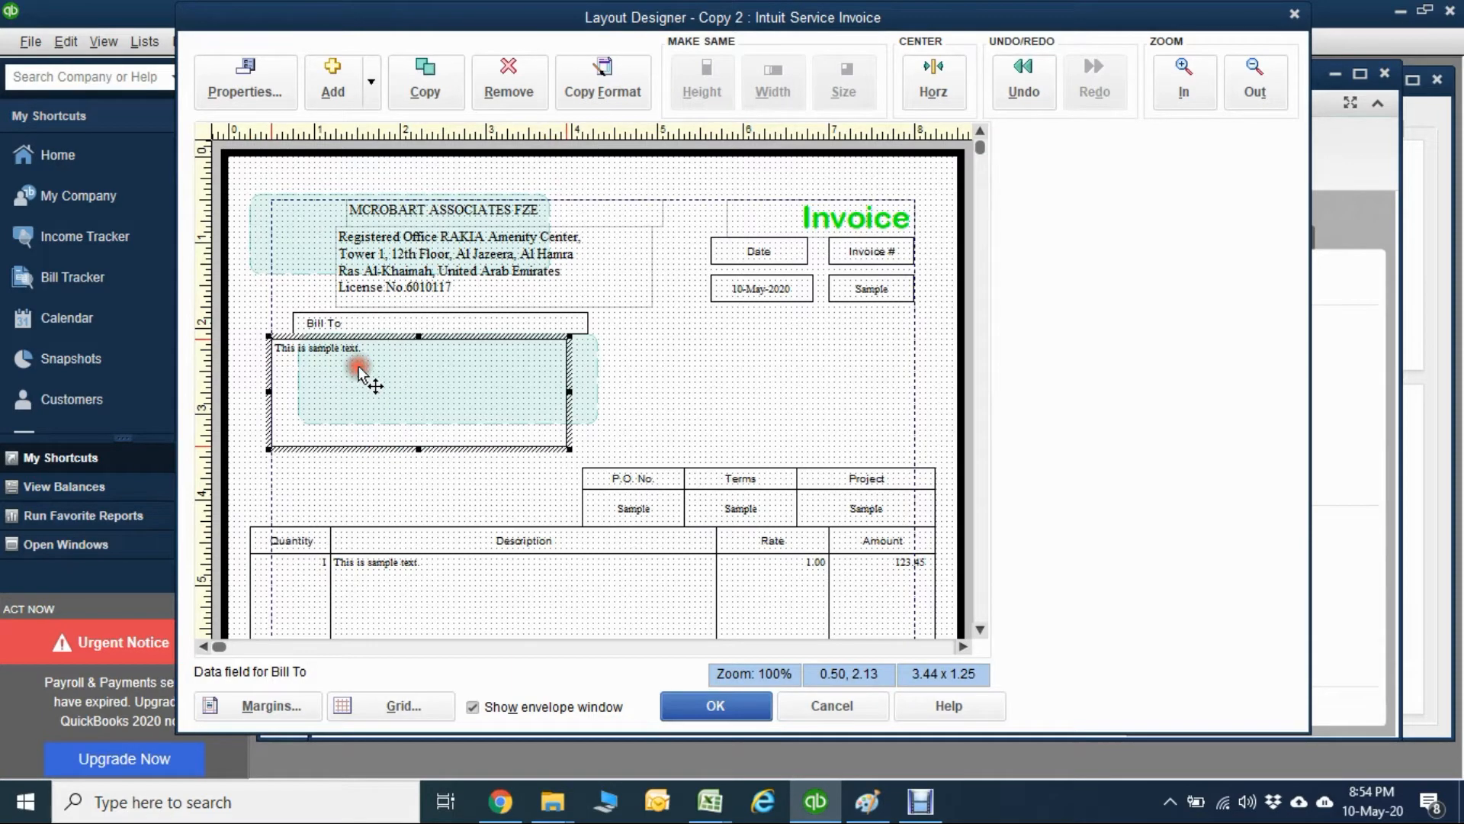
pyautogui.click(373, 319)
pyautogui.moveTo(373, 319); pyautogui.dragTo(352, 323)
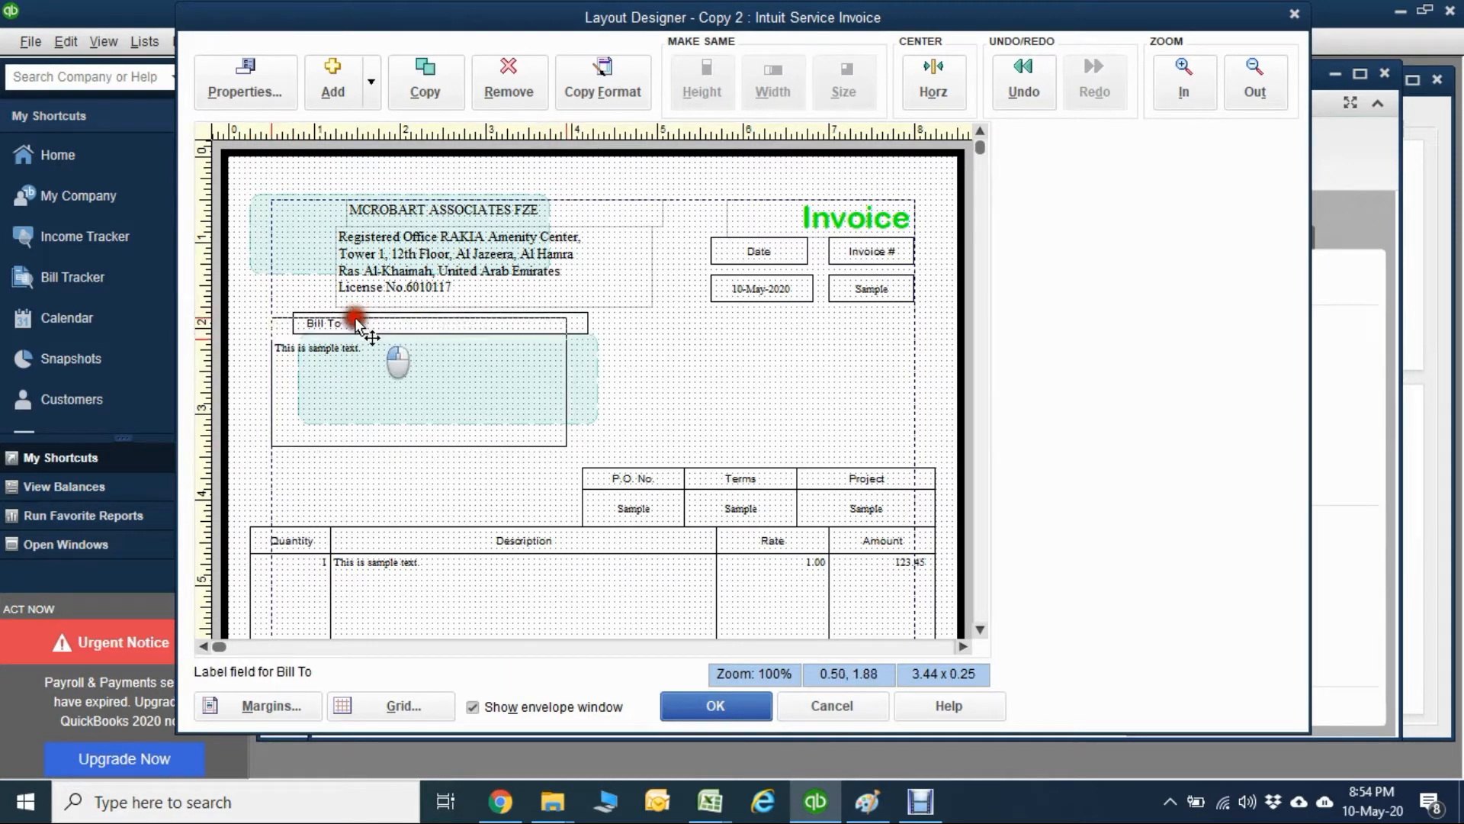
# Change the text of the Bill To label to INVOICE TO.
pyautogui.doubleClick(354, 323)
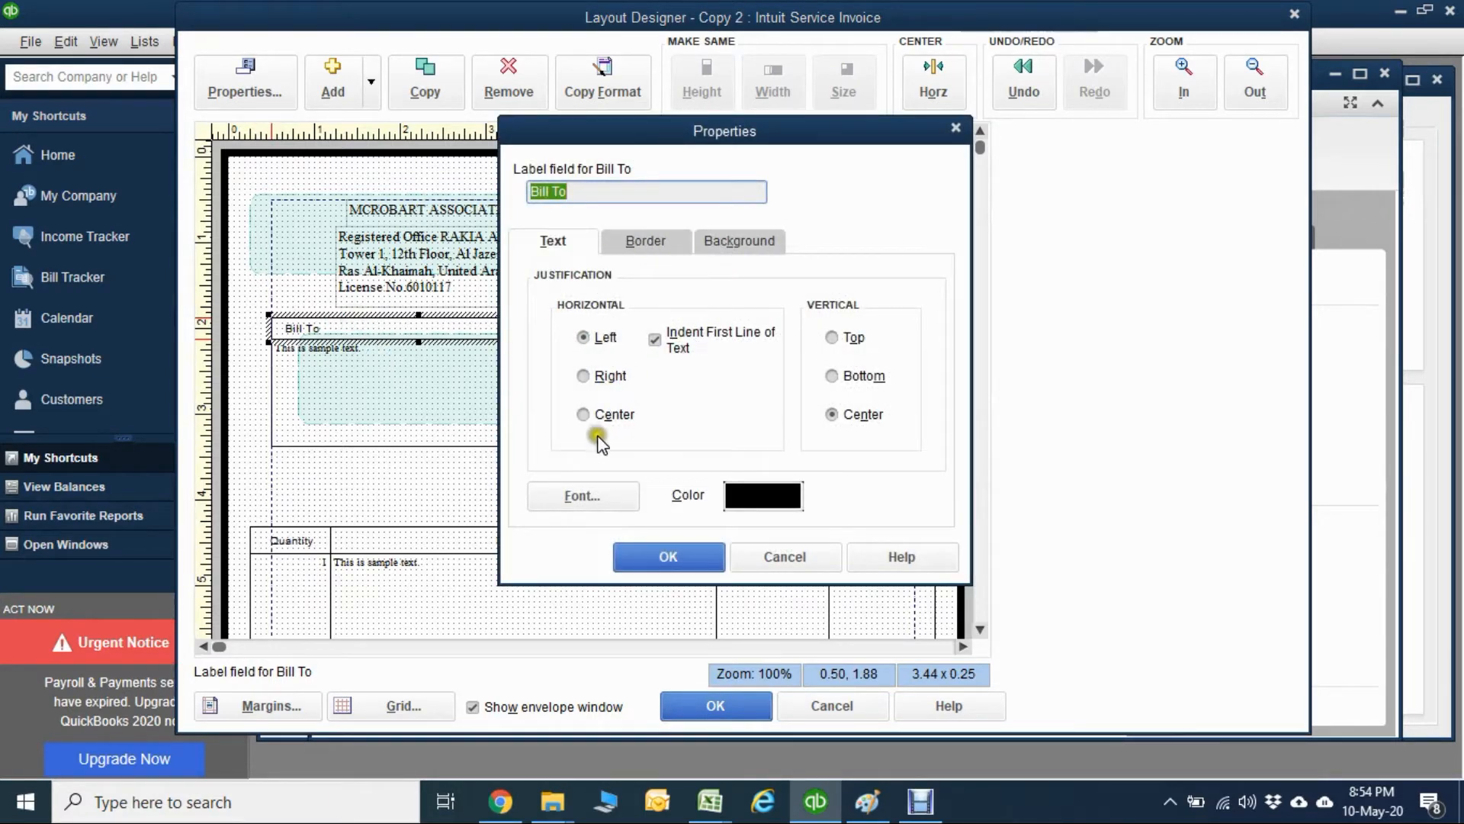
pyautogui.write('INVOICE TO')
pyautogui.click(652, 558)
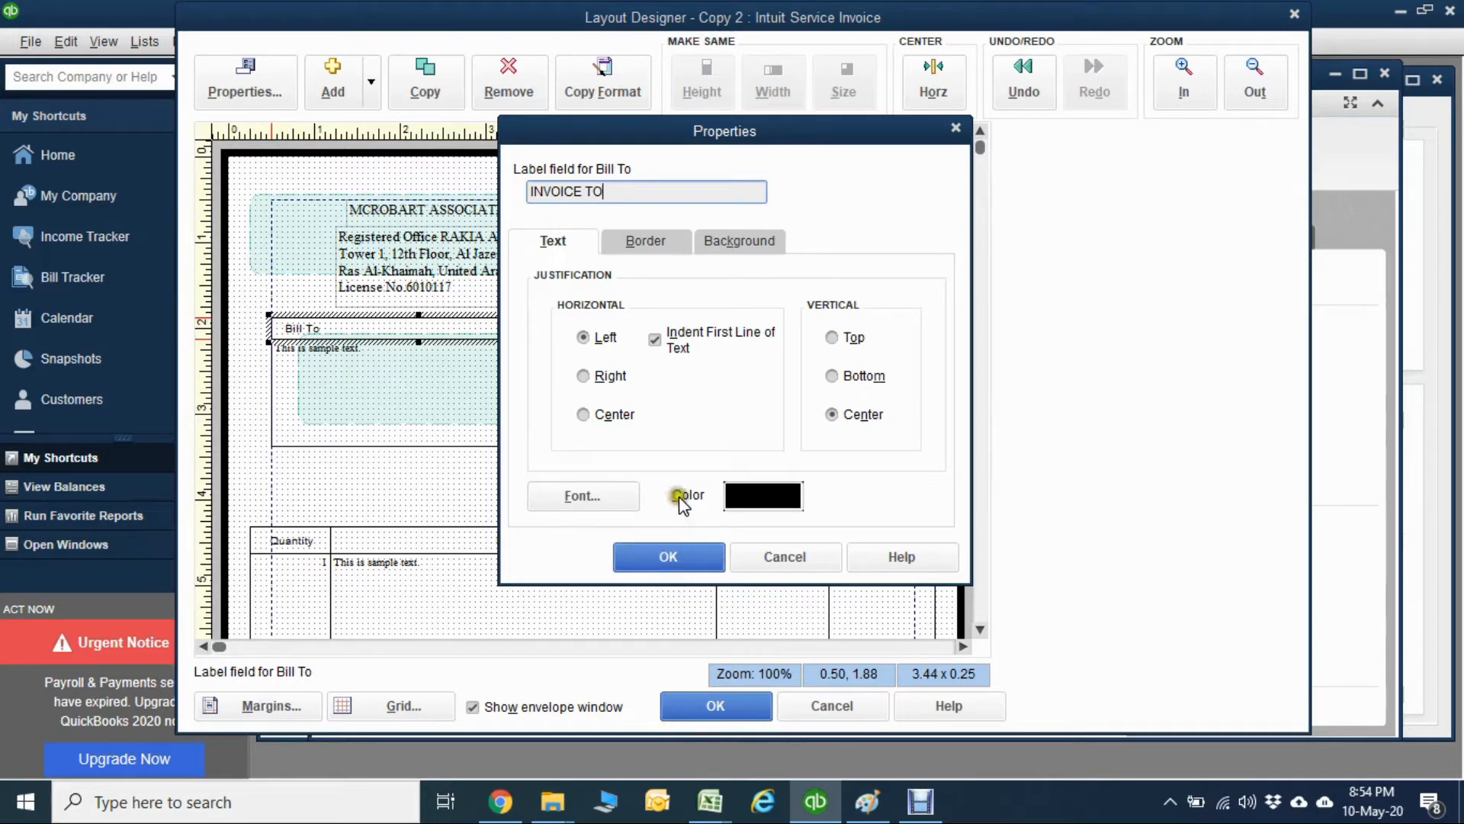
# Set the text color of the INVOICE TO label to Lime and apply the label's properties.
pyautogui.click(589, 497)
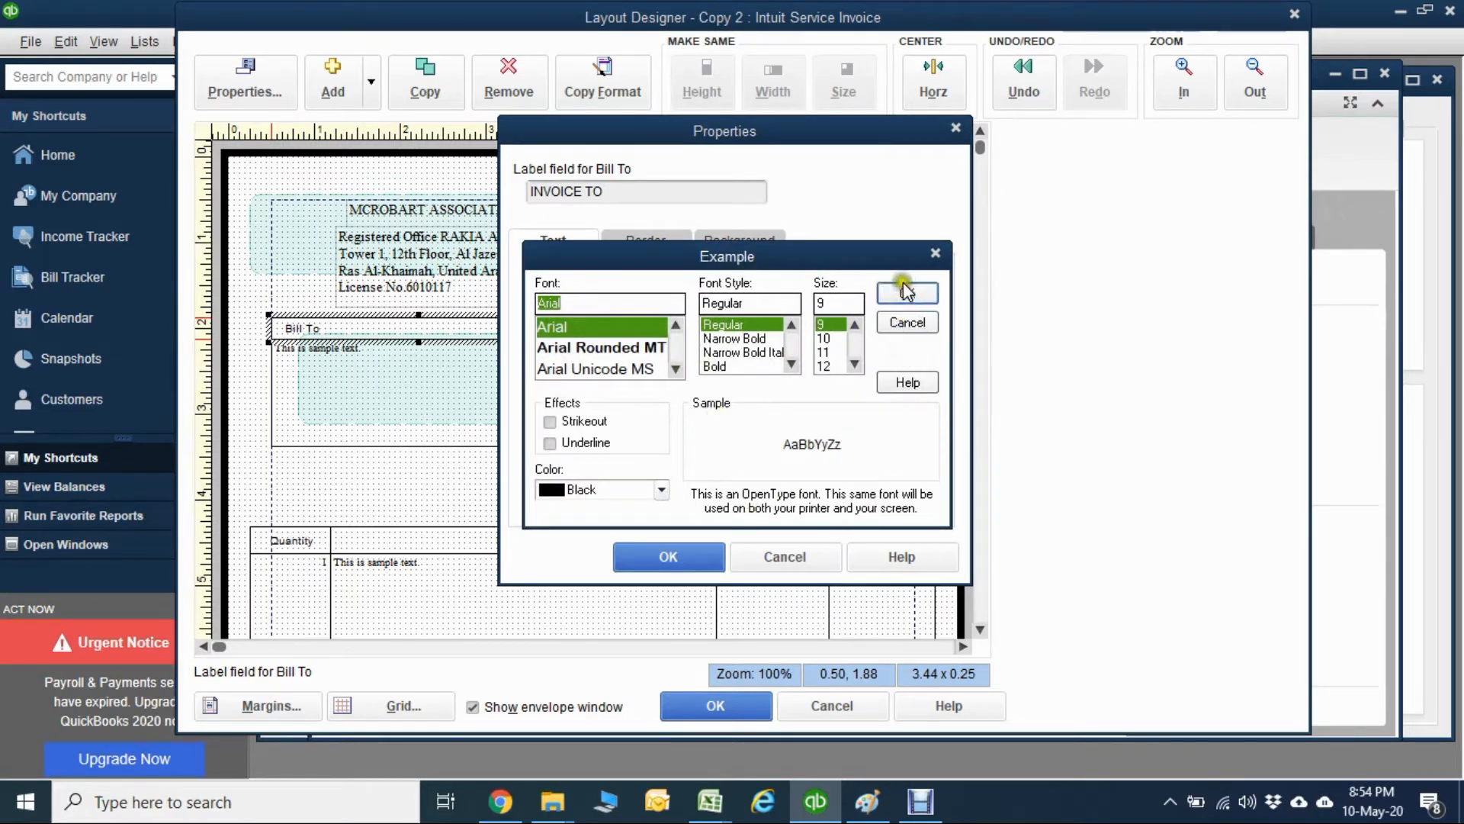
pyautogui.click(661, 490)
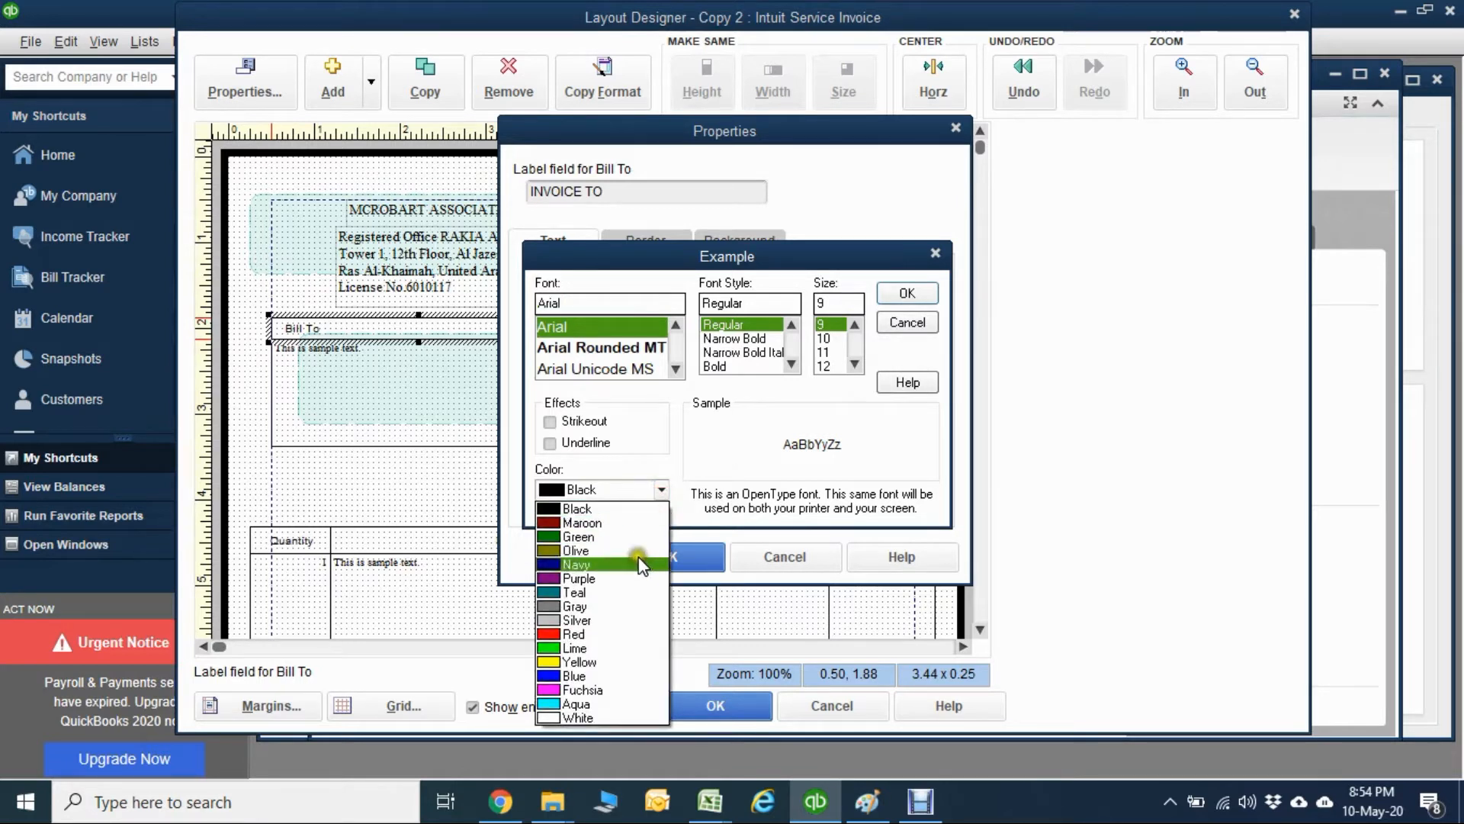
pyautogui.click(579, 647)
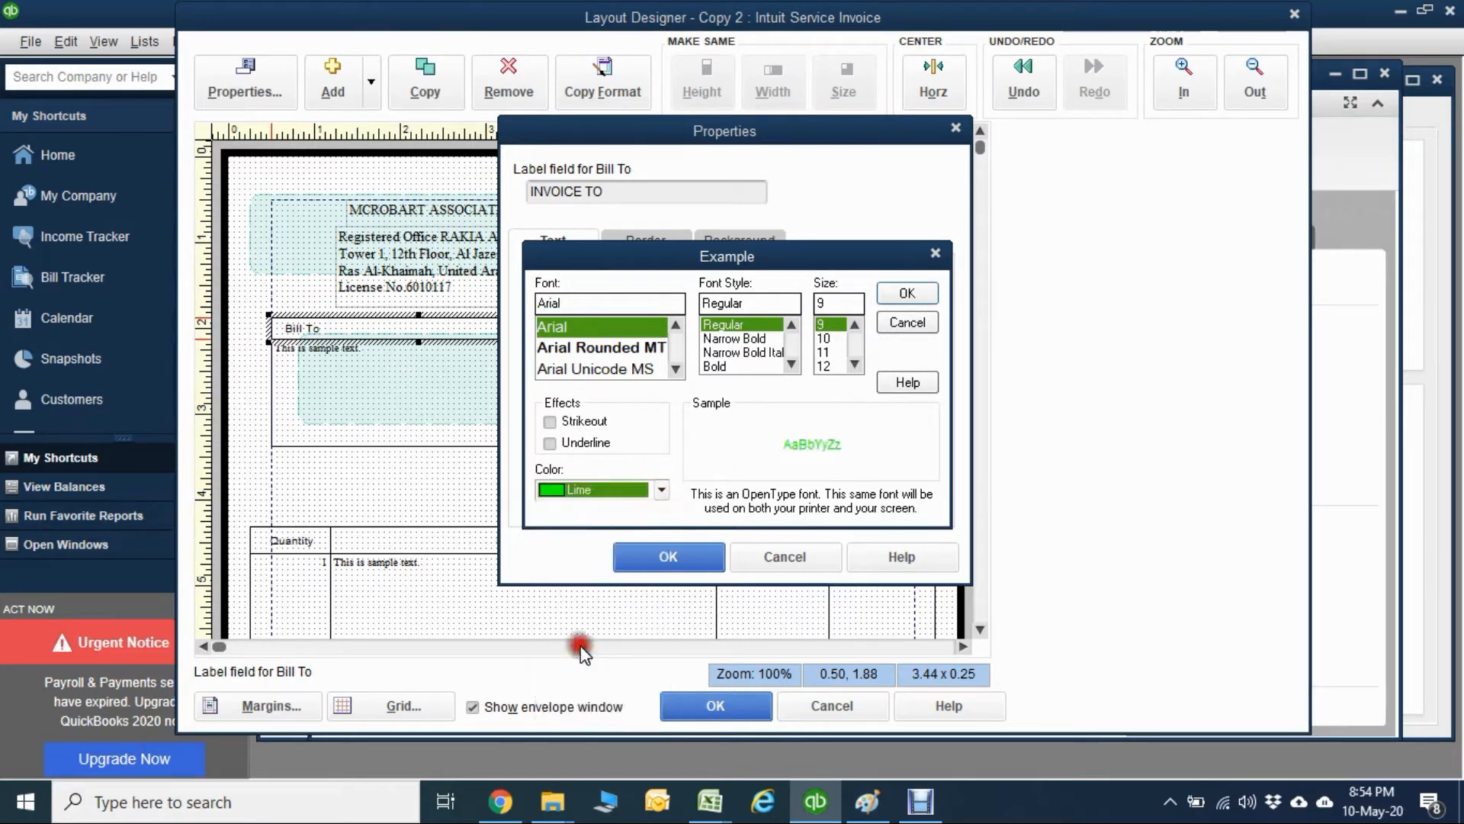
pyautogui.click(655, 557)
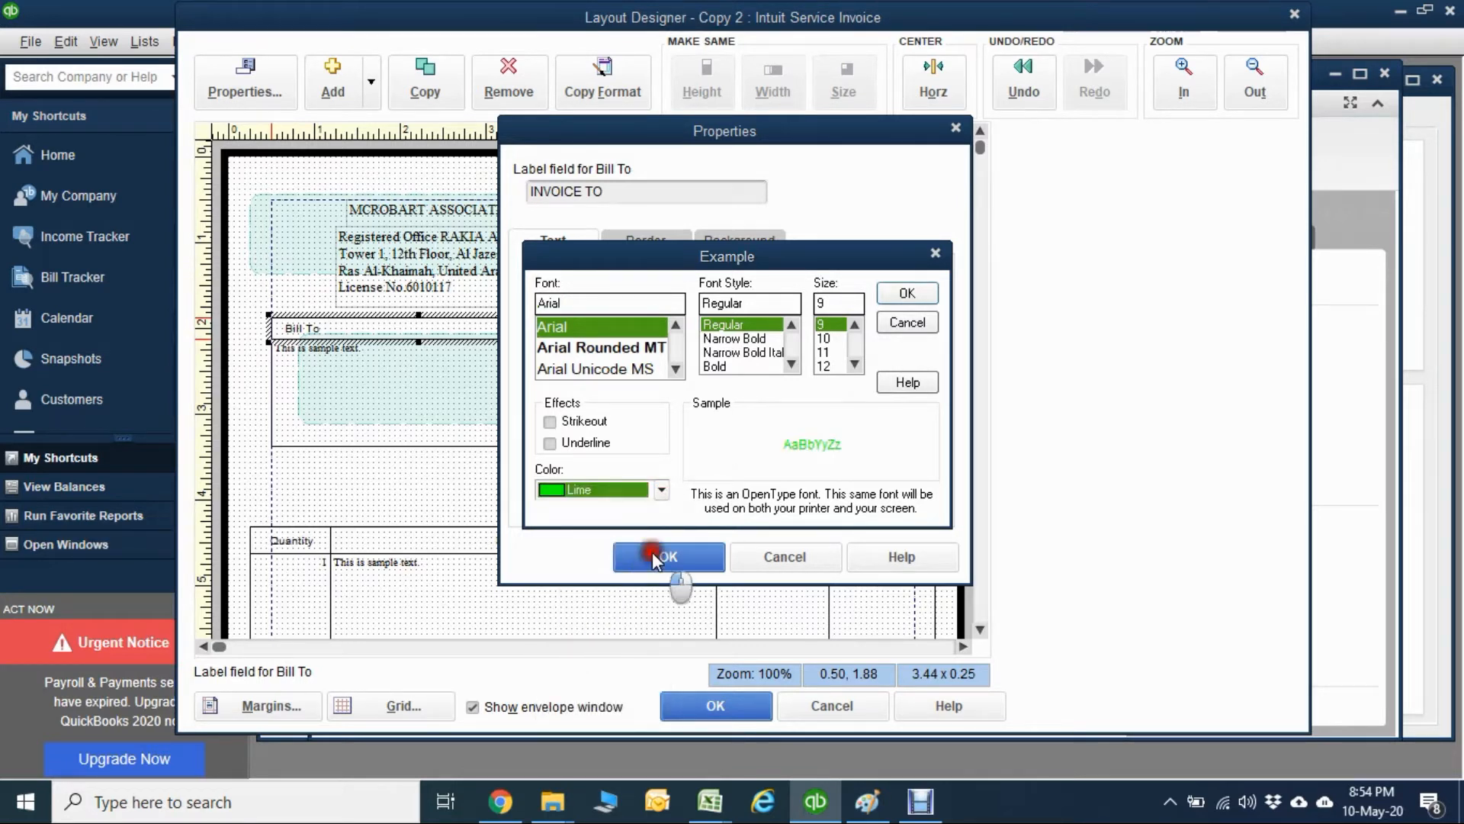
pyautogui.click(904, 295)
pyautogui.click(701, 558)
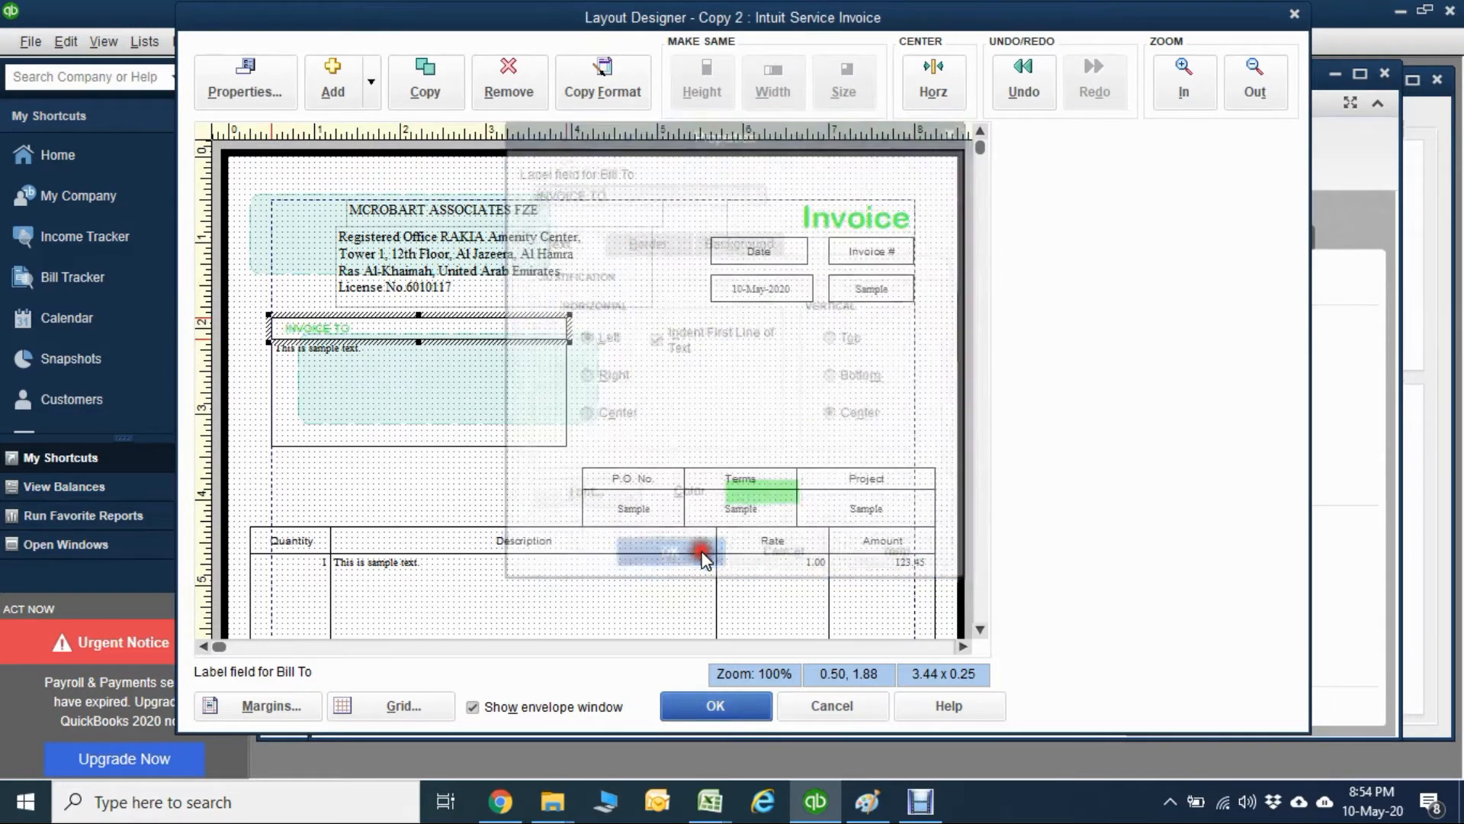
pyautogui.click(635, 362)
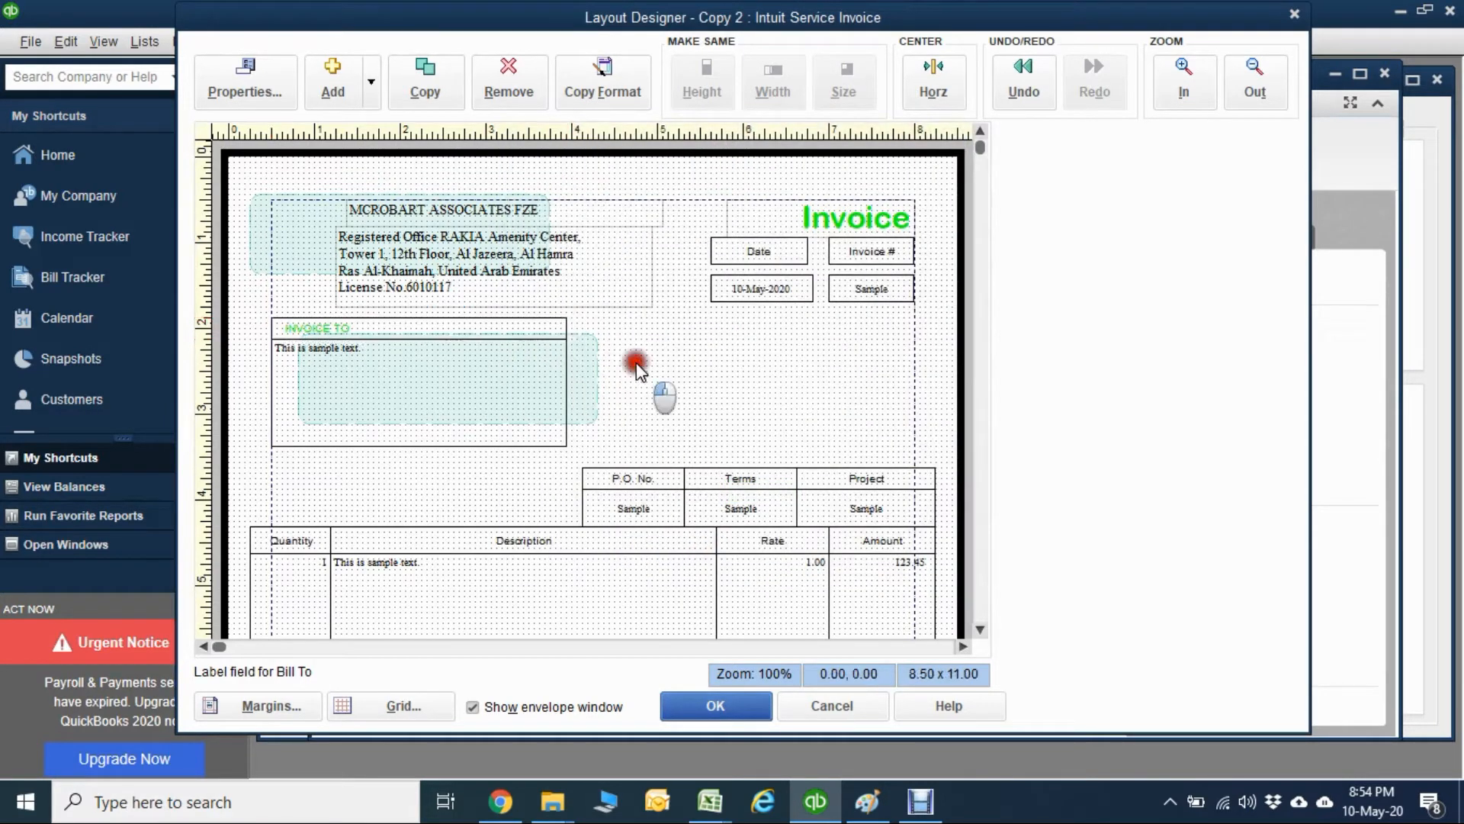
# Set the font of the INVOICE TO label to Arial Rounded MT, Bold, size 12.
pyautogui.doubleClick(424, 328)
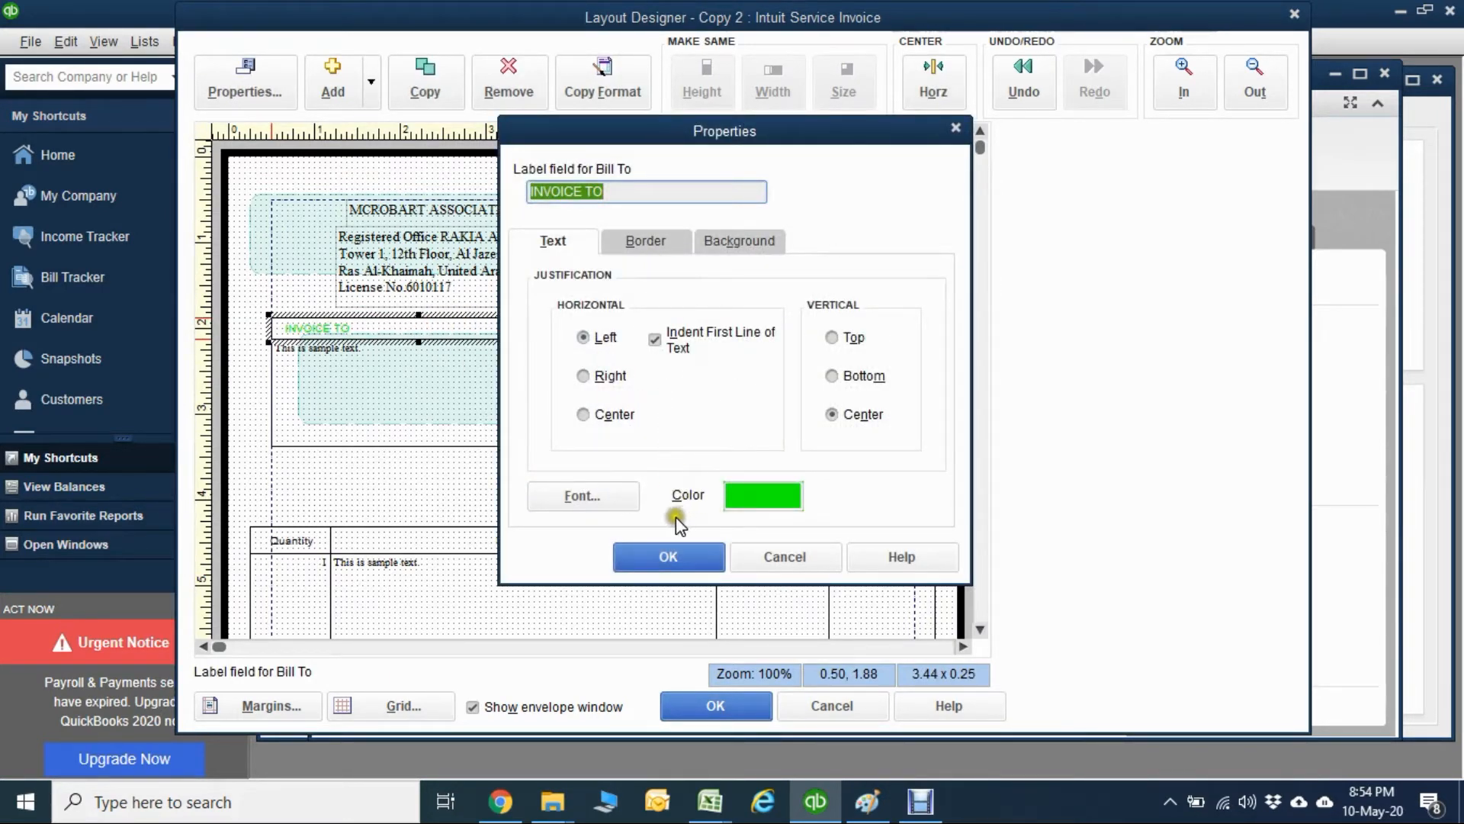
pyautogui.click(603, 497)
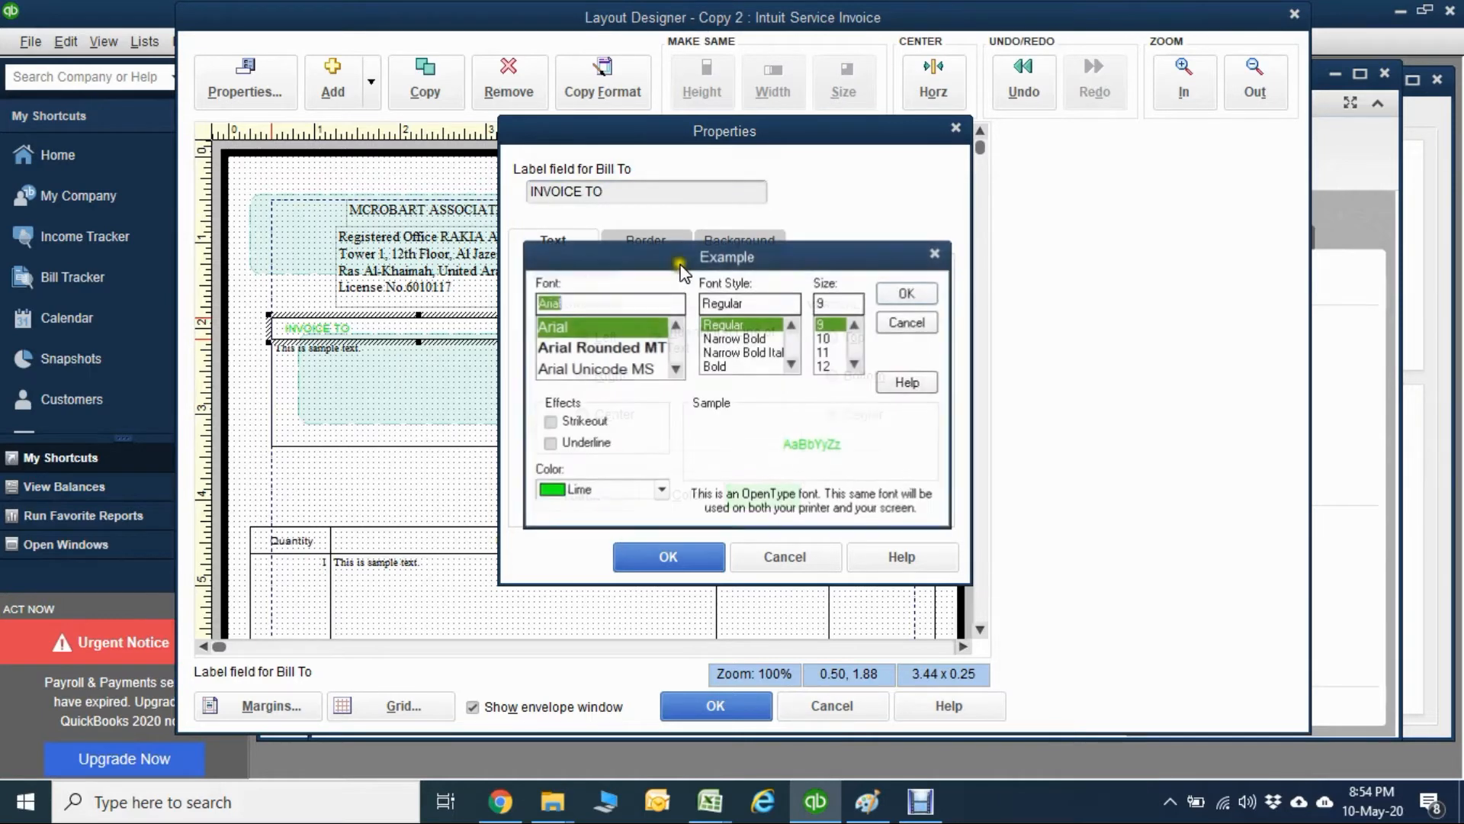
pyautogui.click(637, 344)
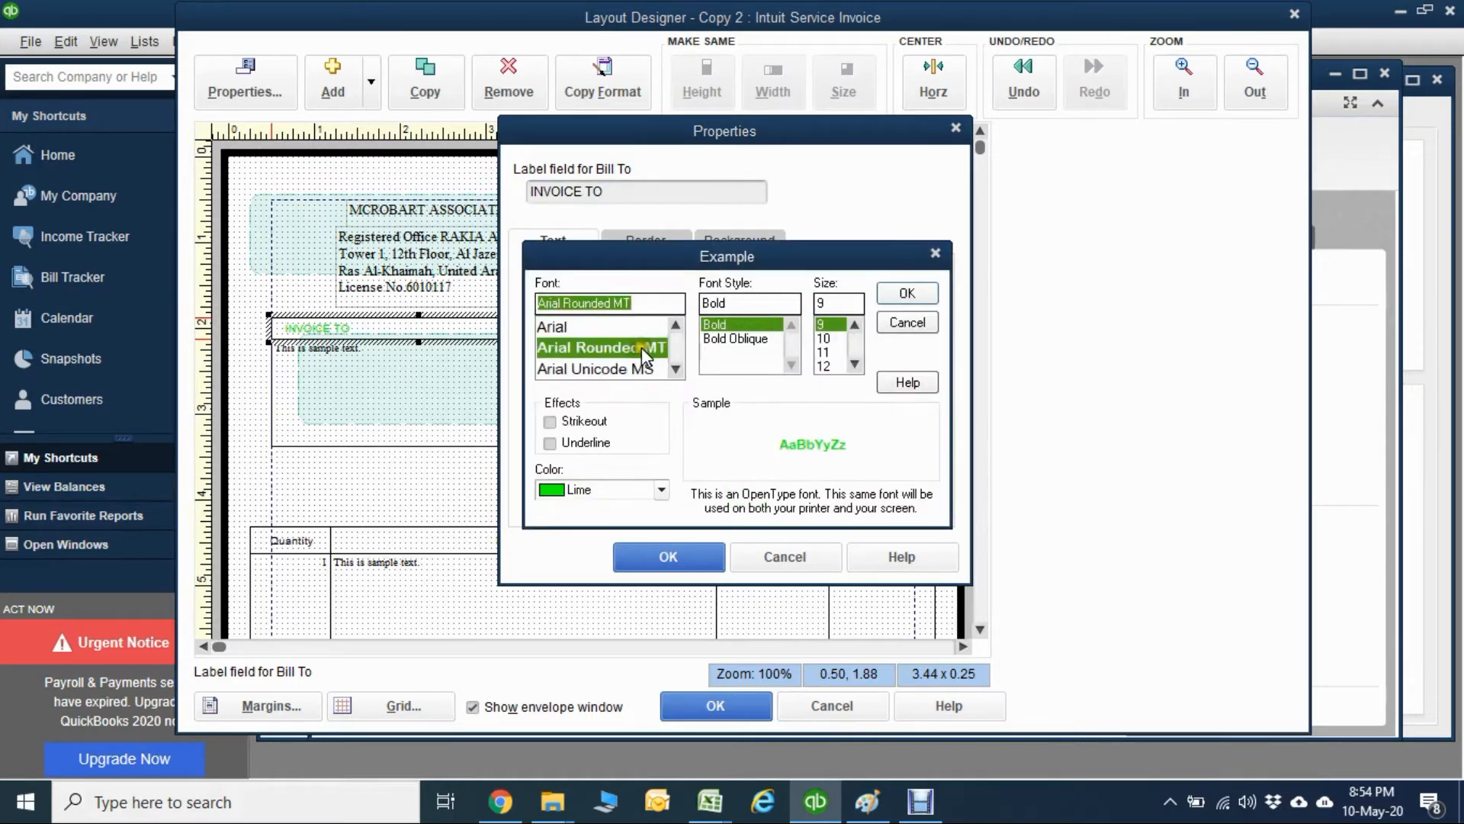
pyautogui.click(828, 352)
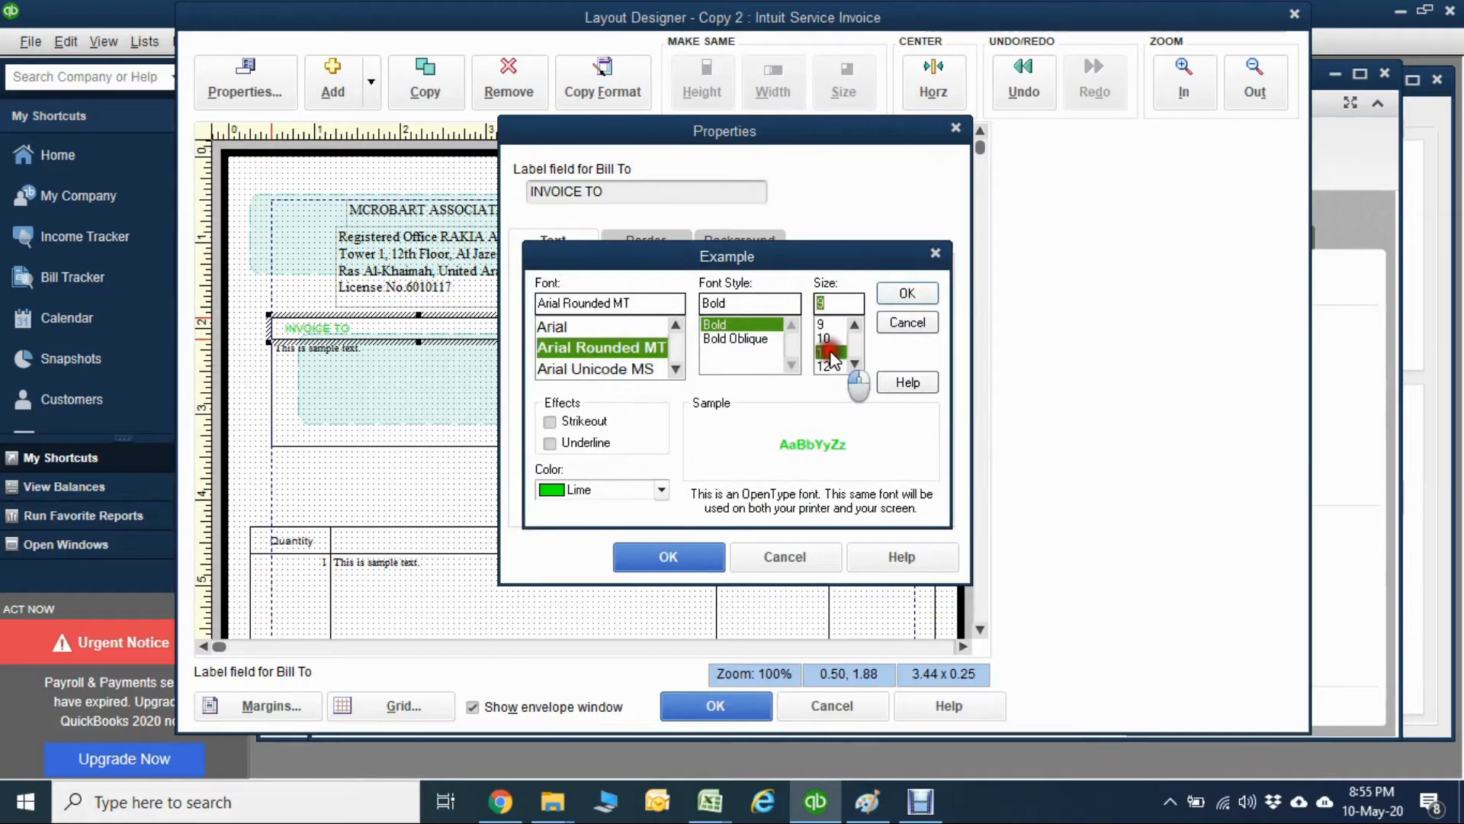
pyautogui.click(830, 362)
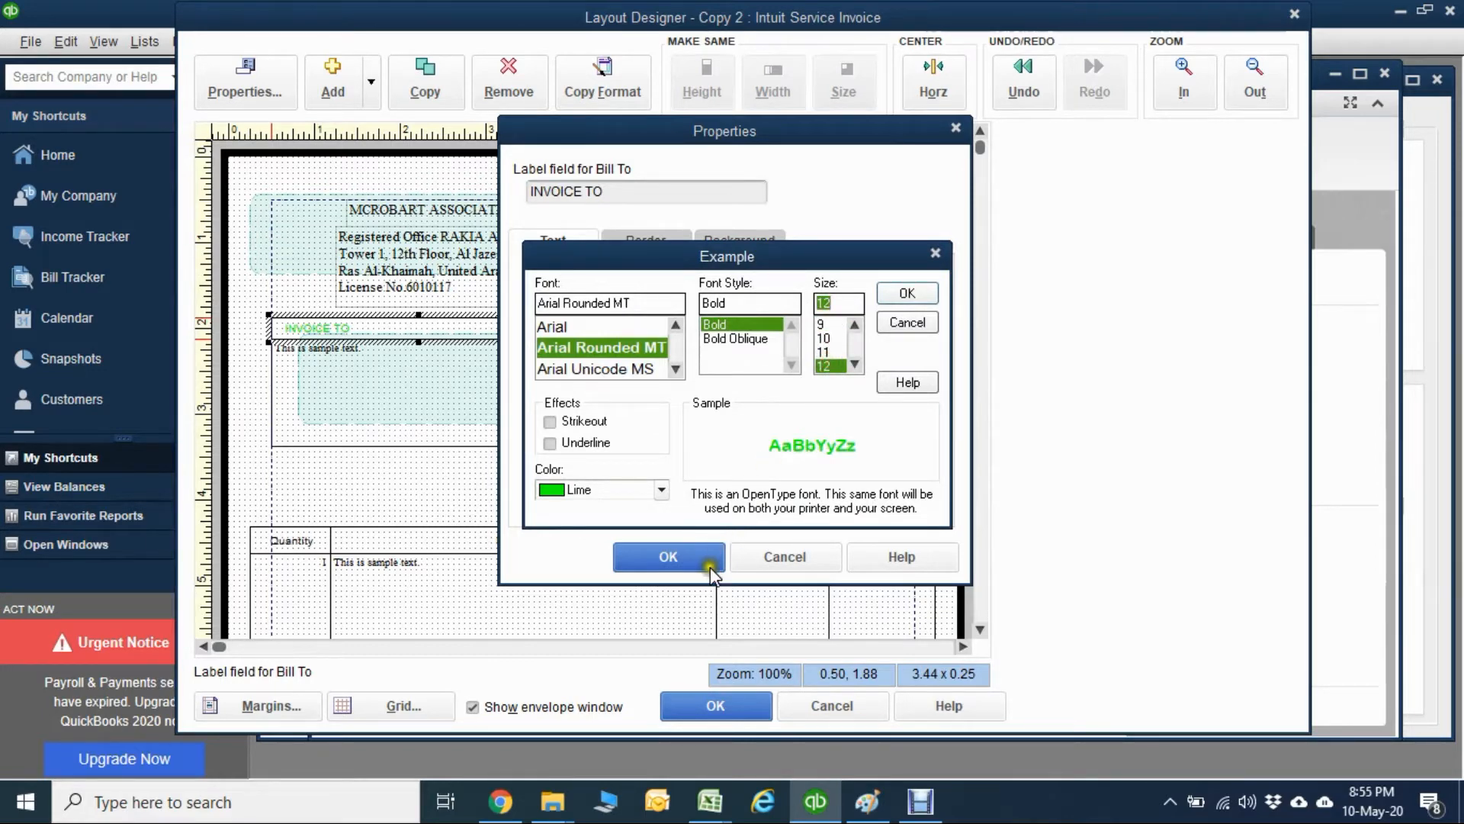
pyautogui.click(906, 292)
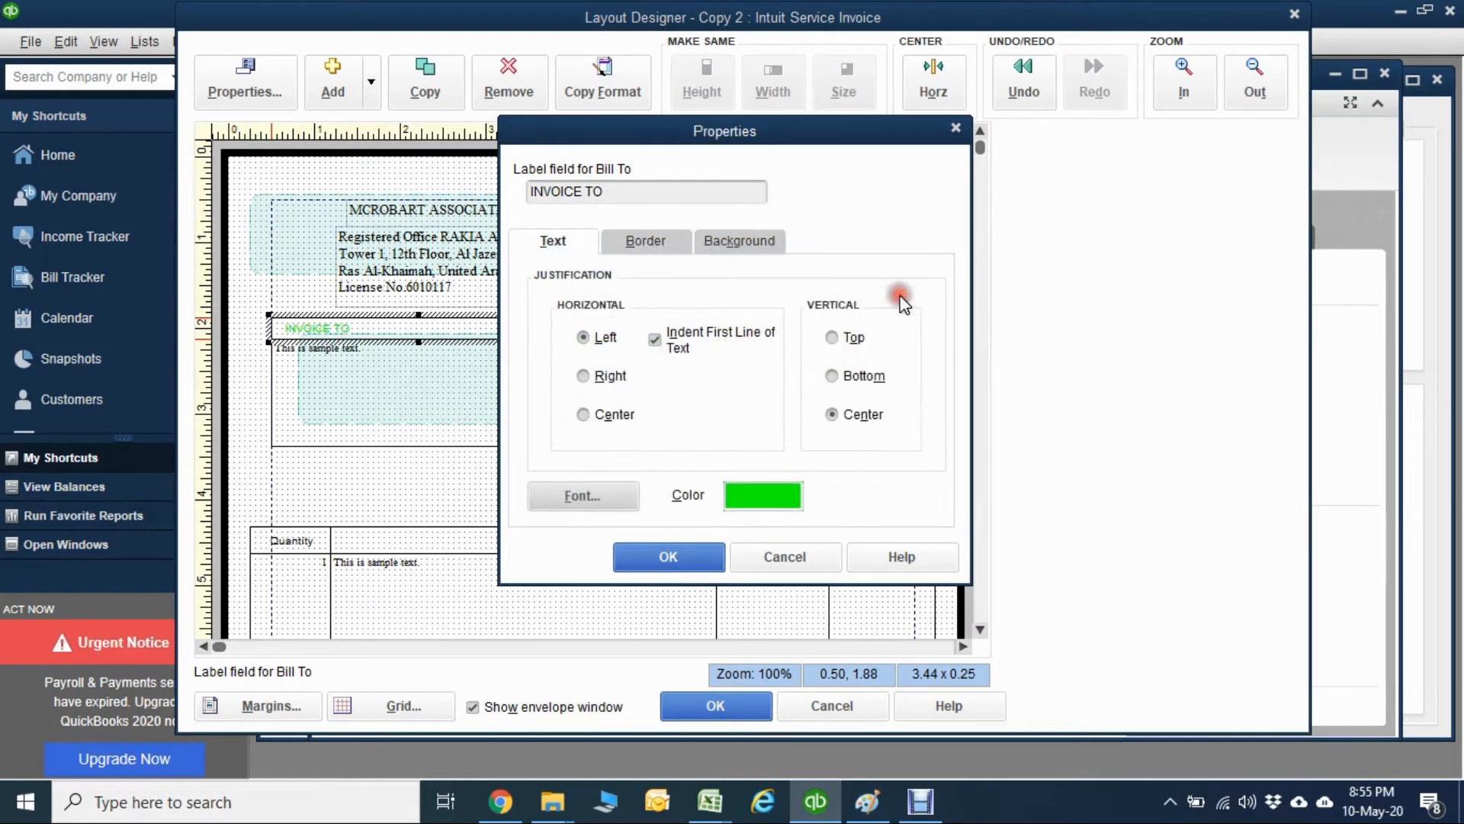
pyautogui.click(693, 553)
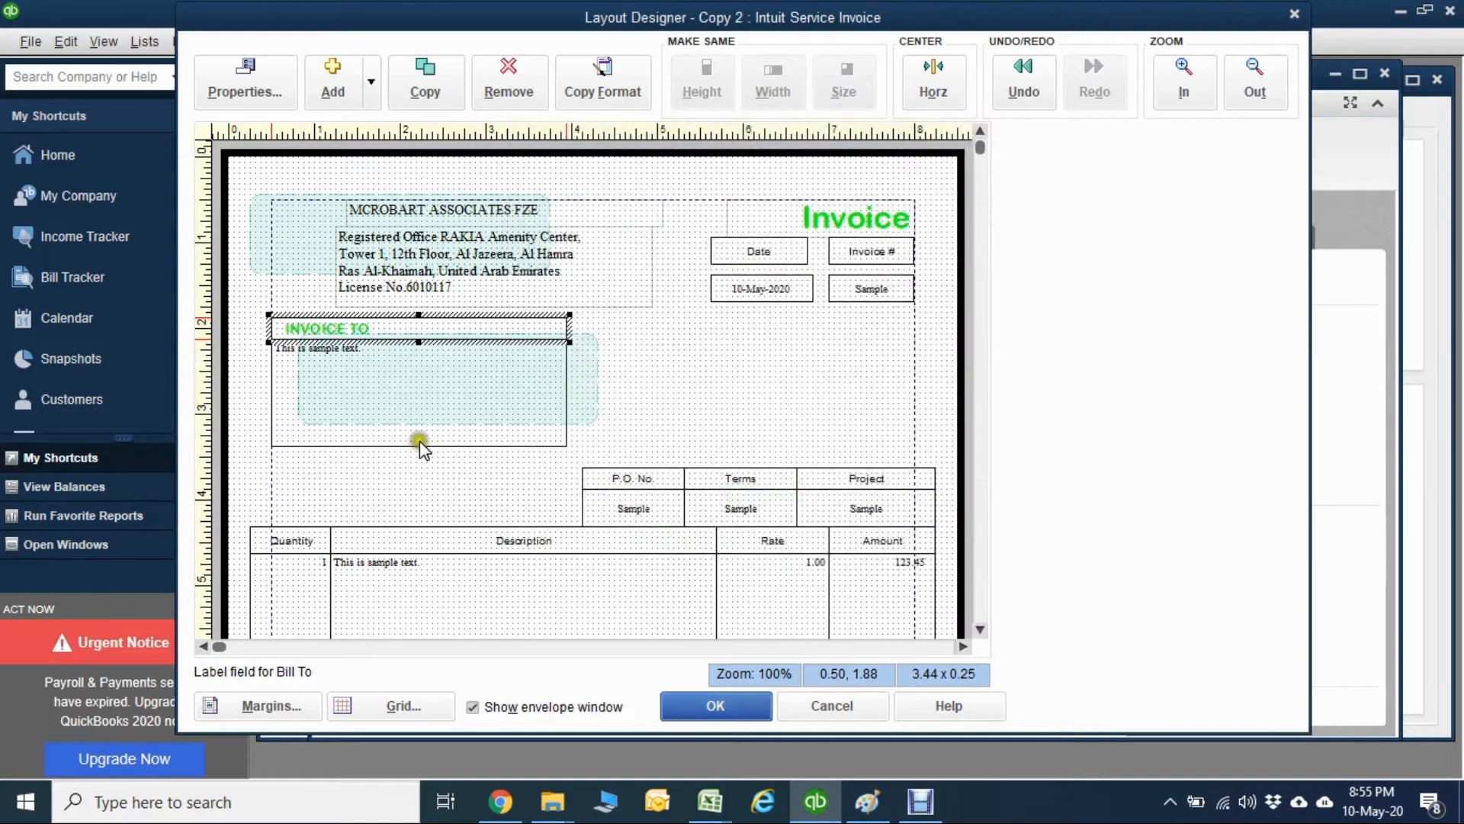
# Widen the Bill To data field to the right margin, 7.50 wide, and fill its background with light gray.
pyautogui.click(394, 408)
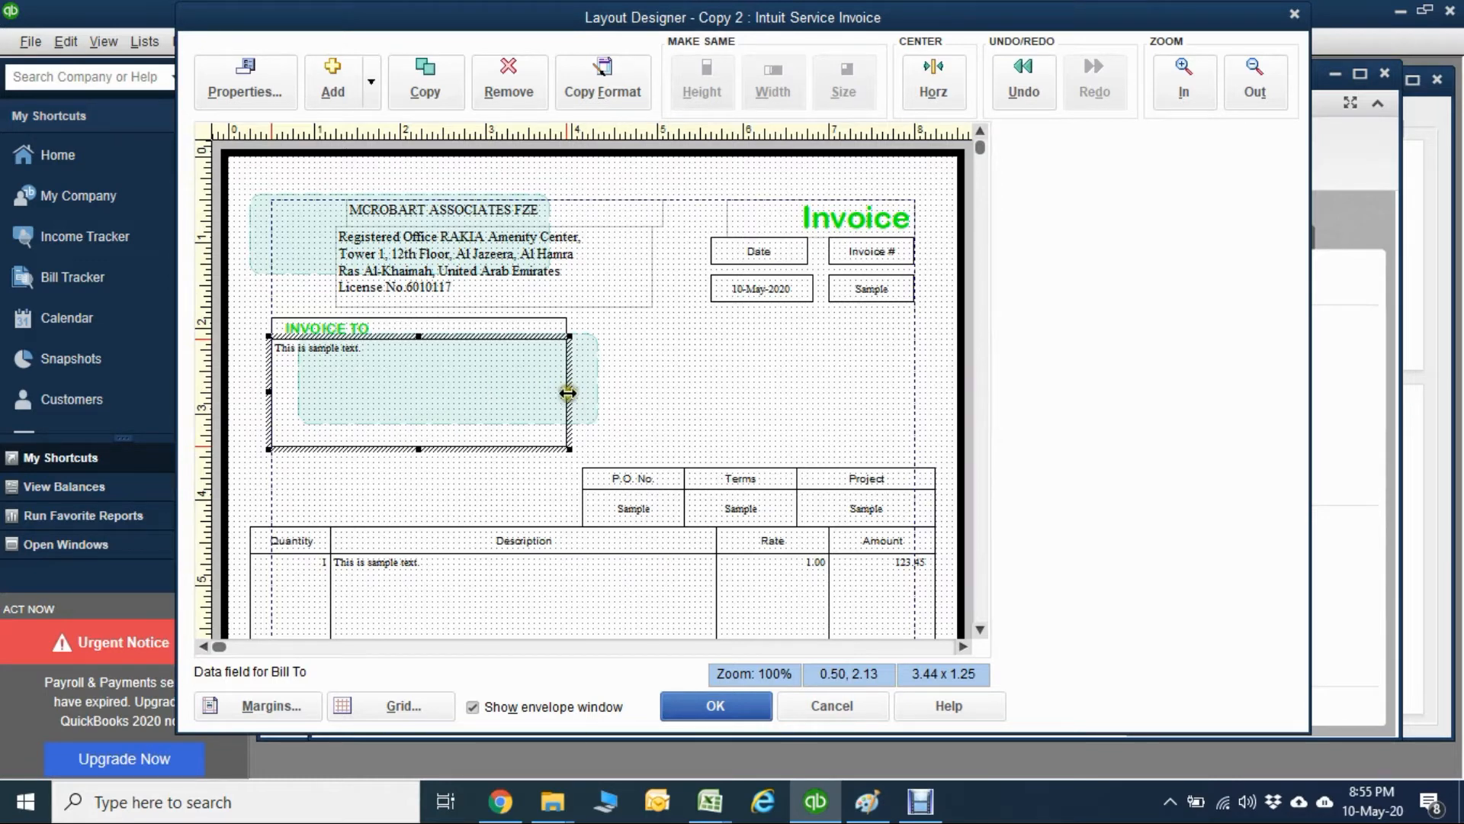
pyautogui.moveTo(570, 393); pyautogui.dragTo(916, 375)
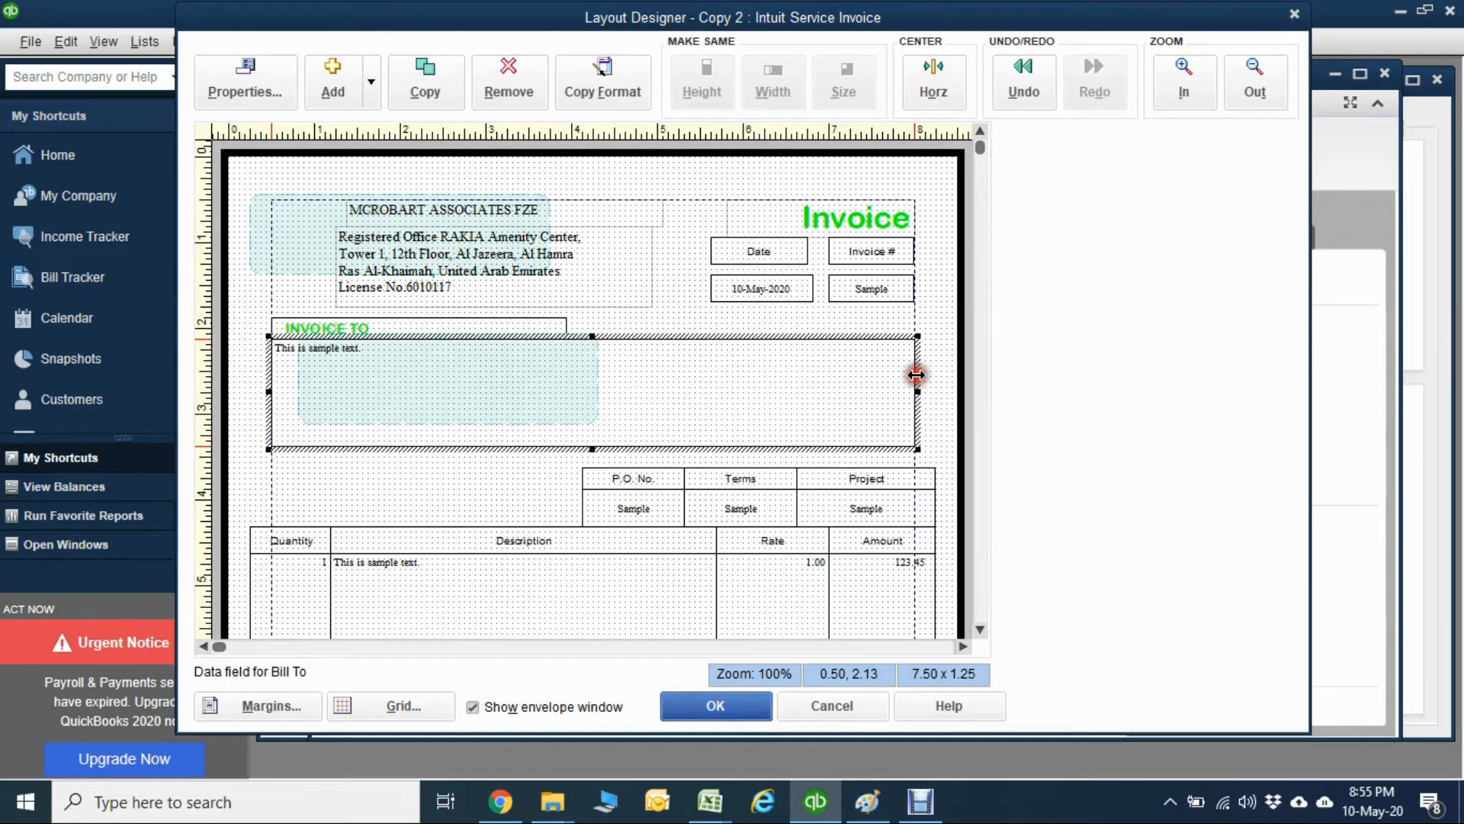
pyautogui.doubleClick(654, 370)
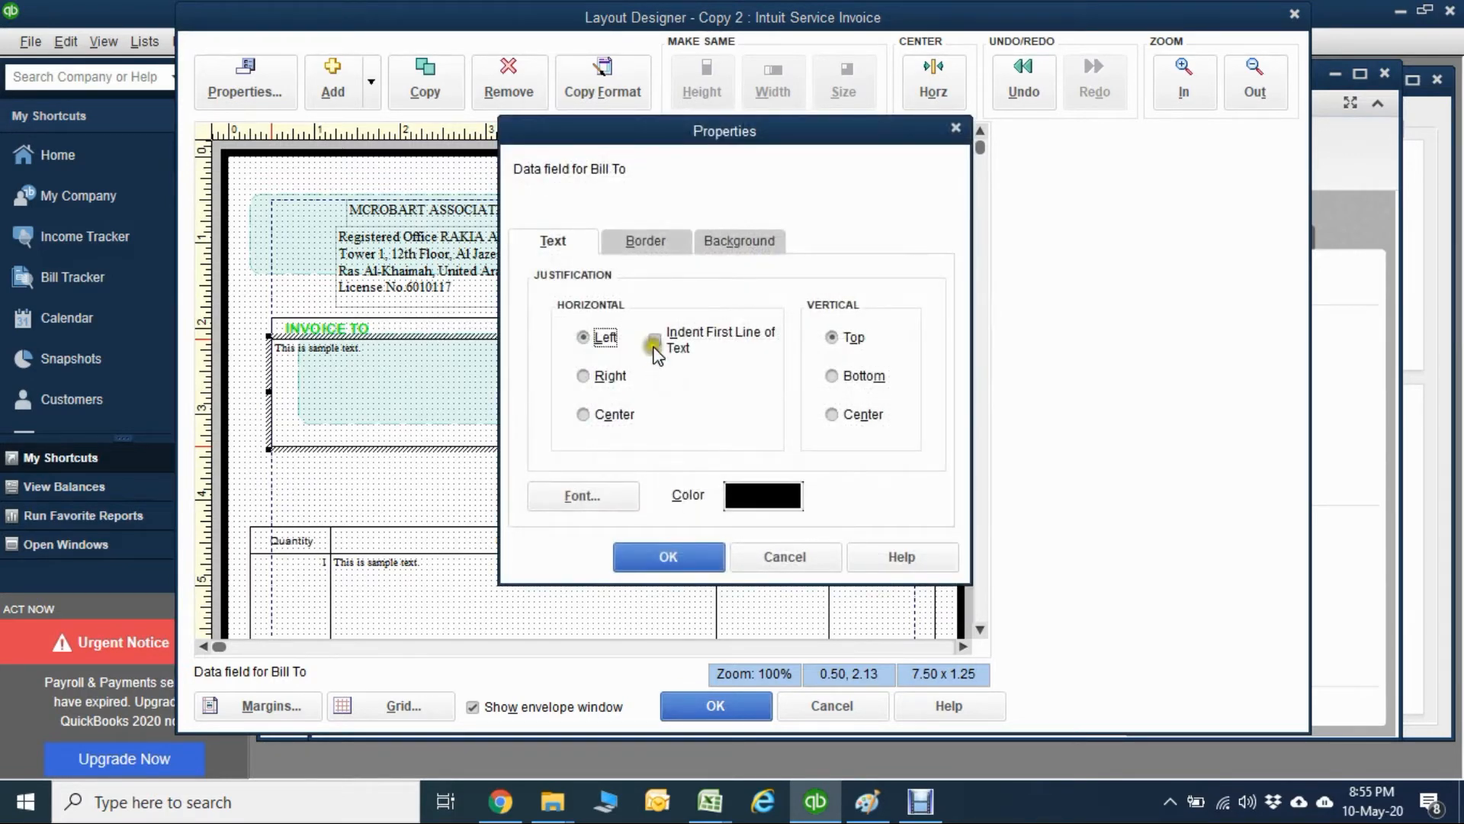
pyautogui.click(726, 243)
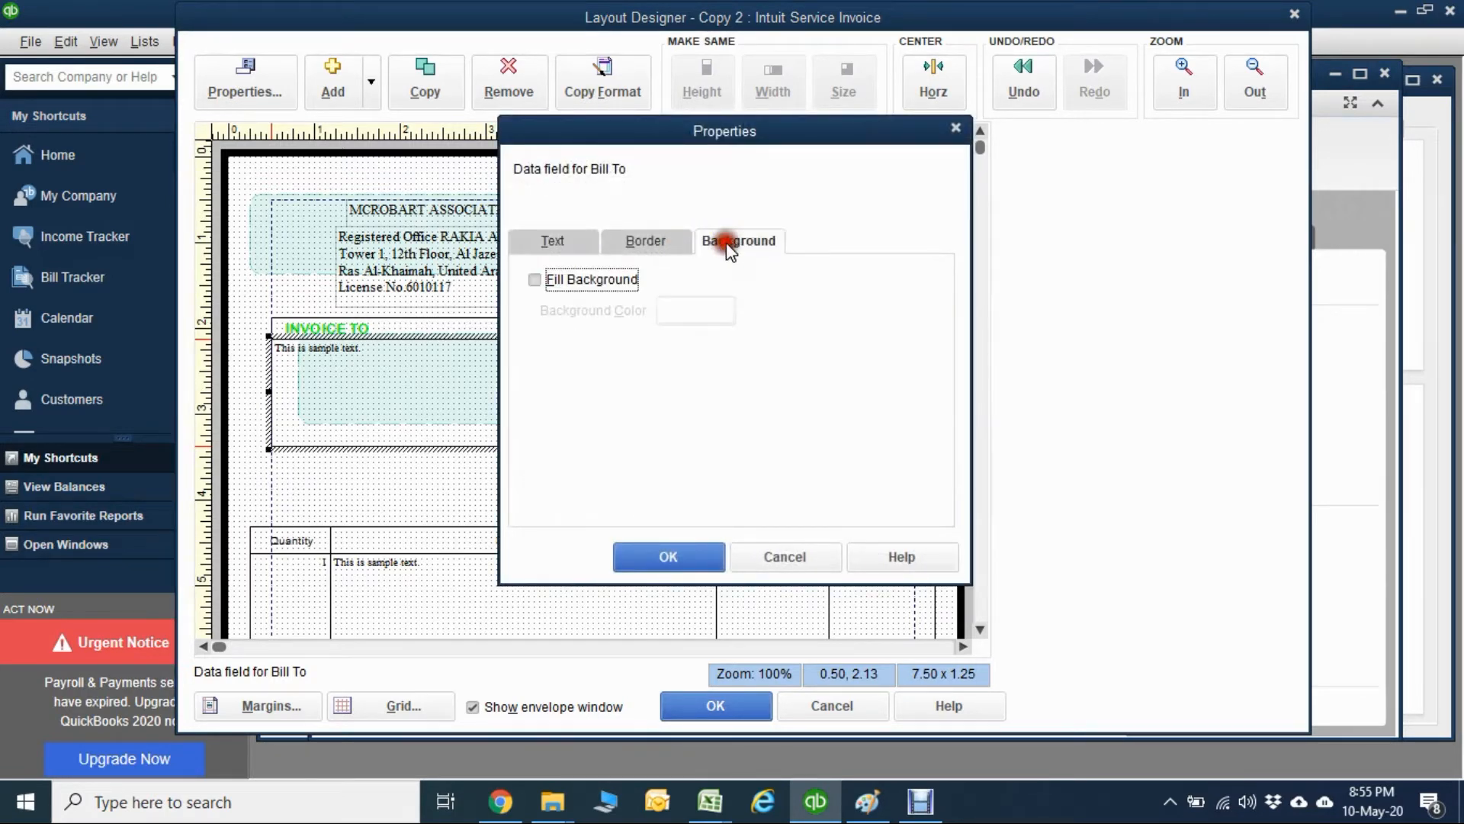
pyautogui.click(595, 279)
pyautogui.click(725, 311)
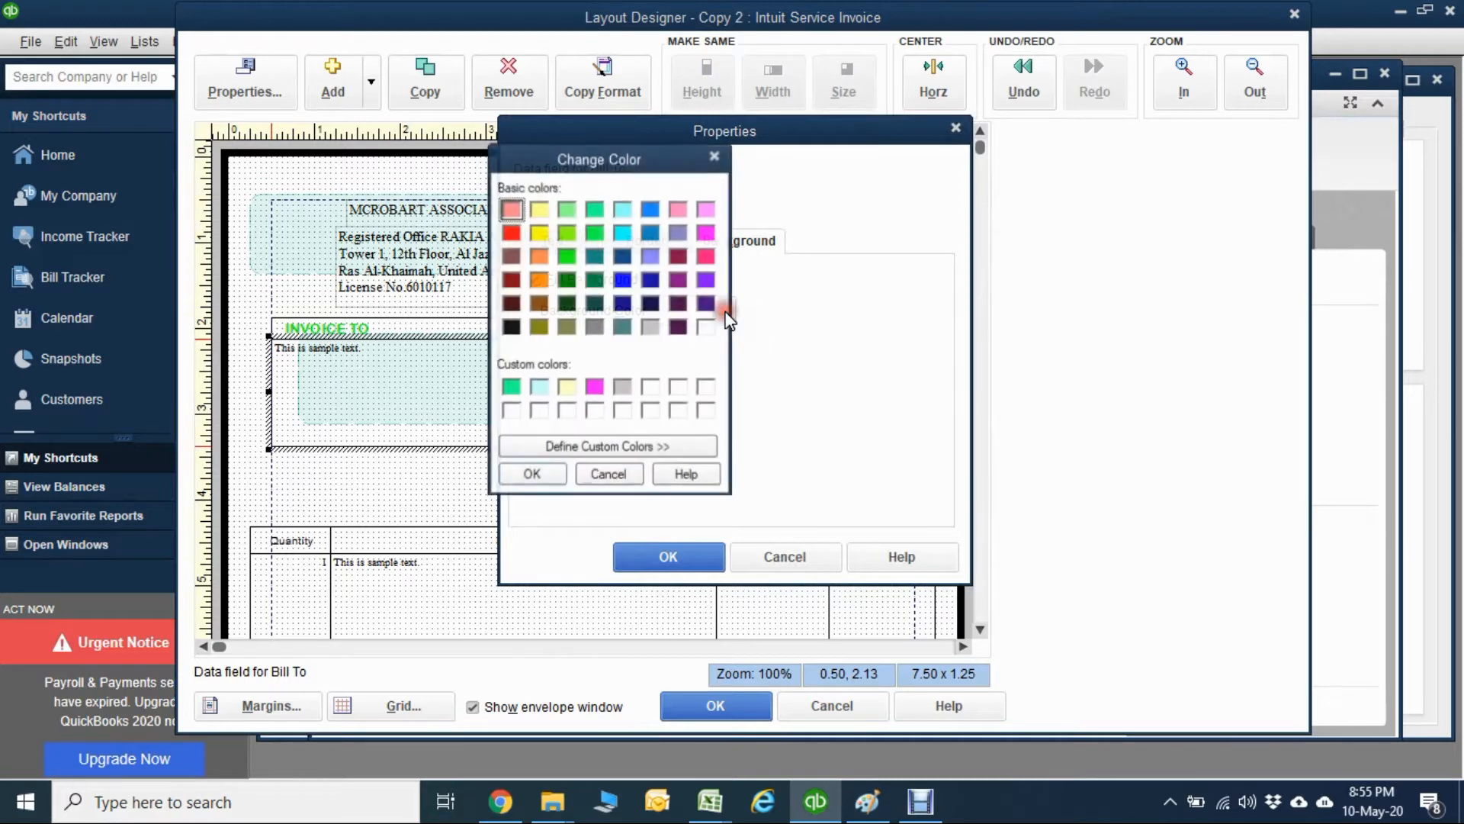
pyautogui.click(652, 327)
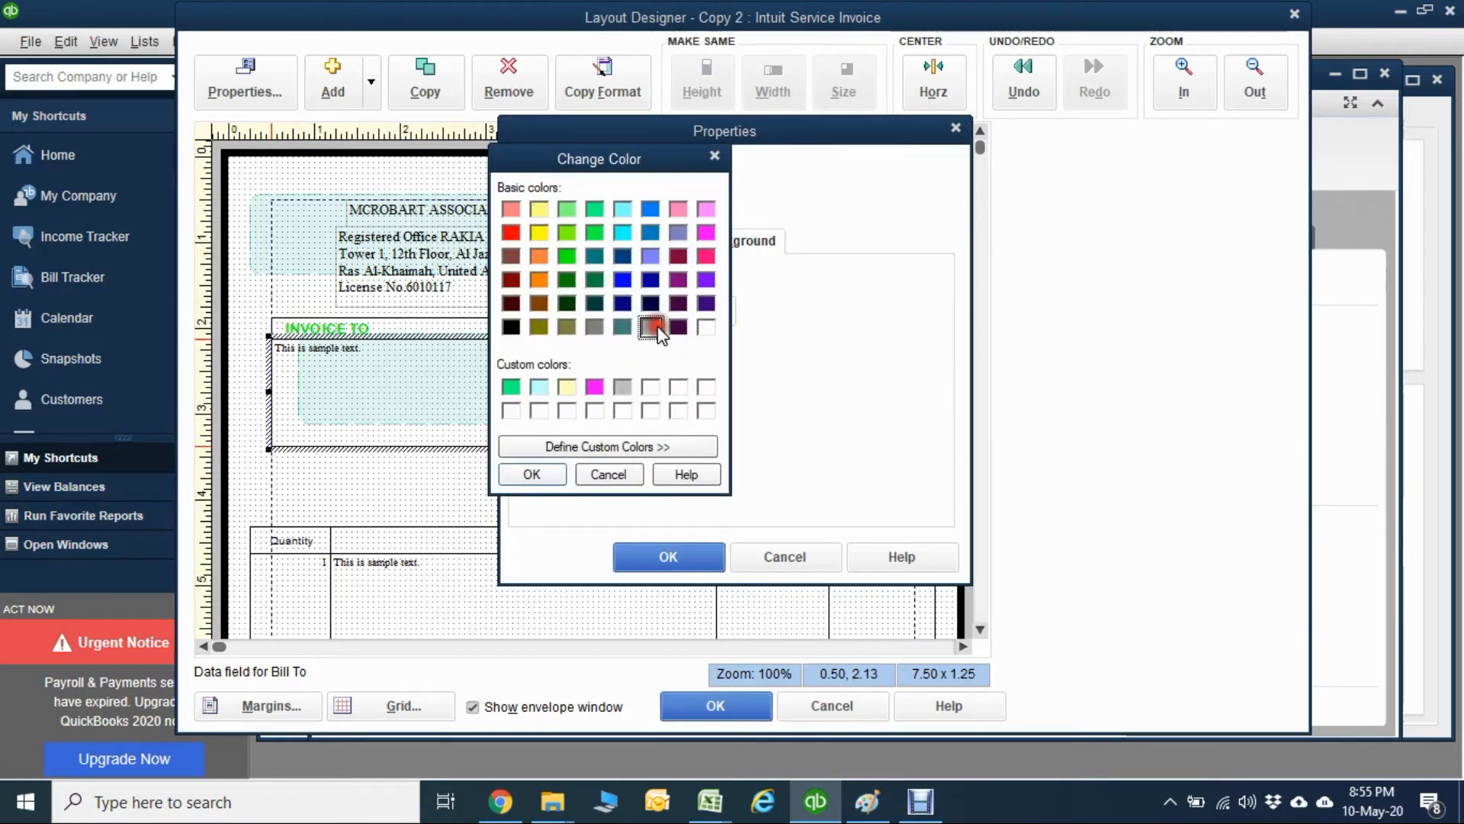
pyautogui.click(555, 472)
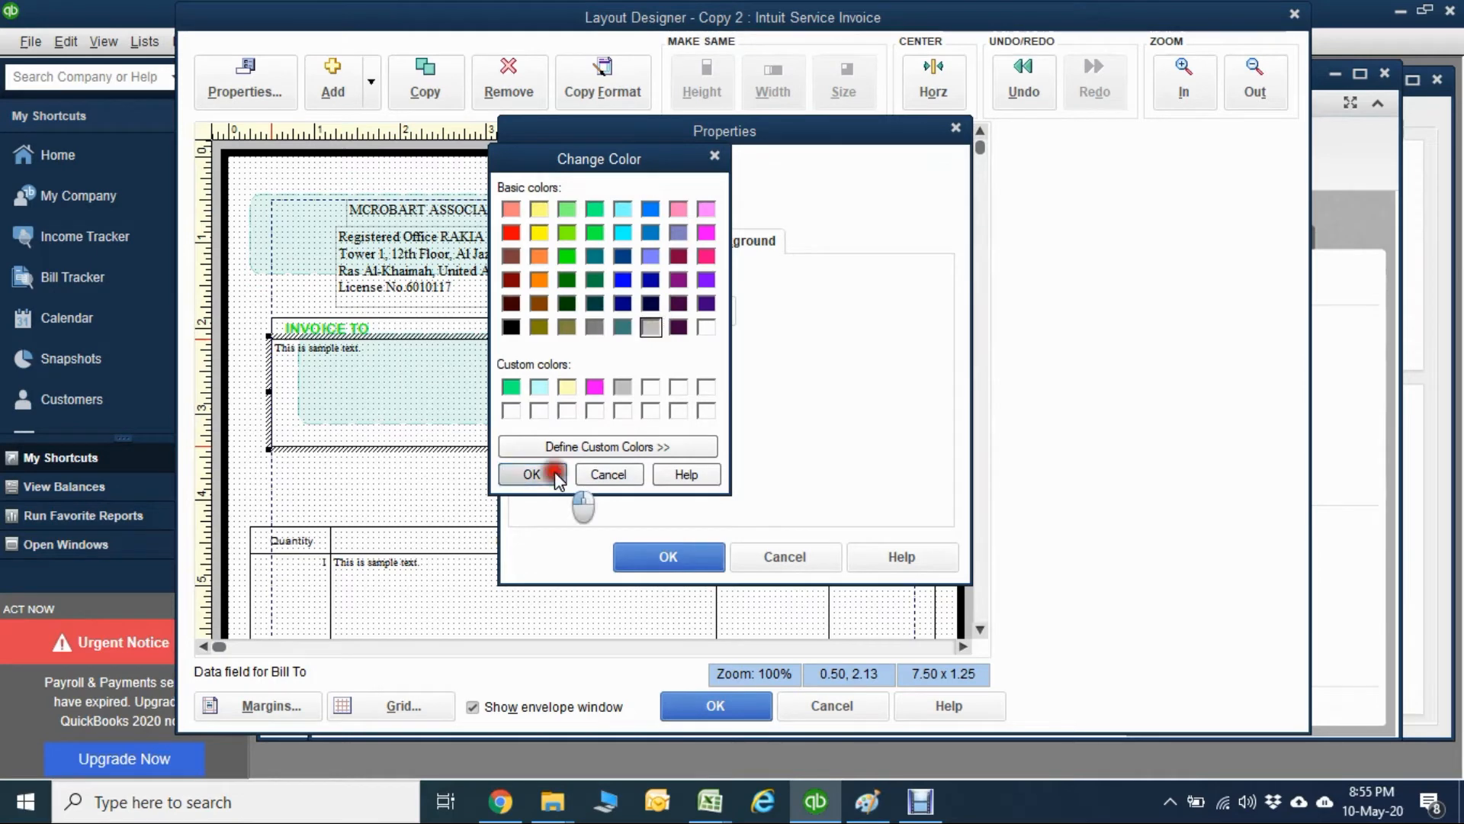
pyautogui.click(642, 552)
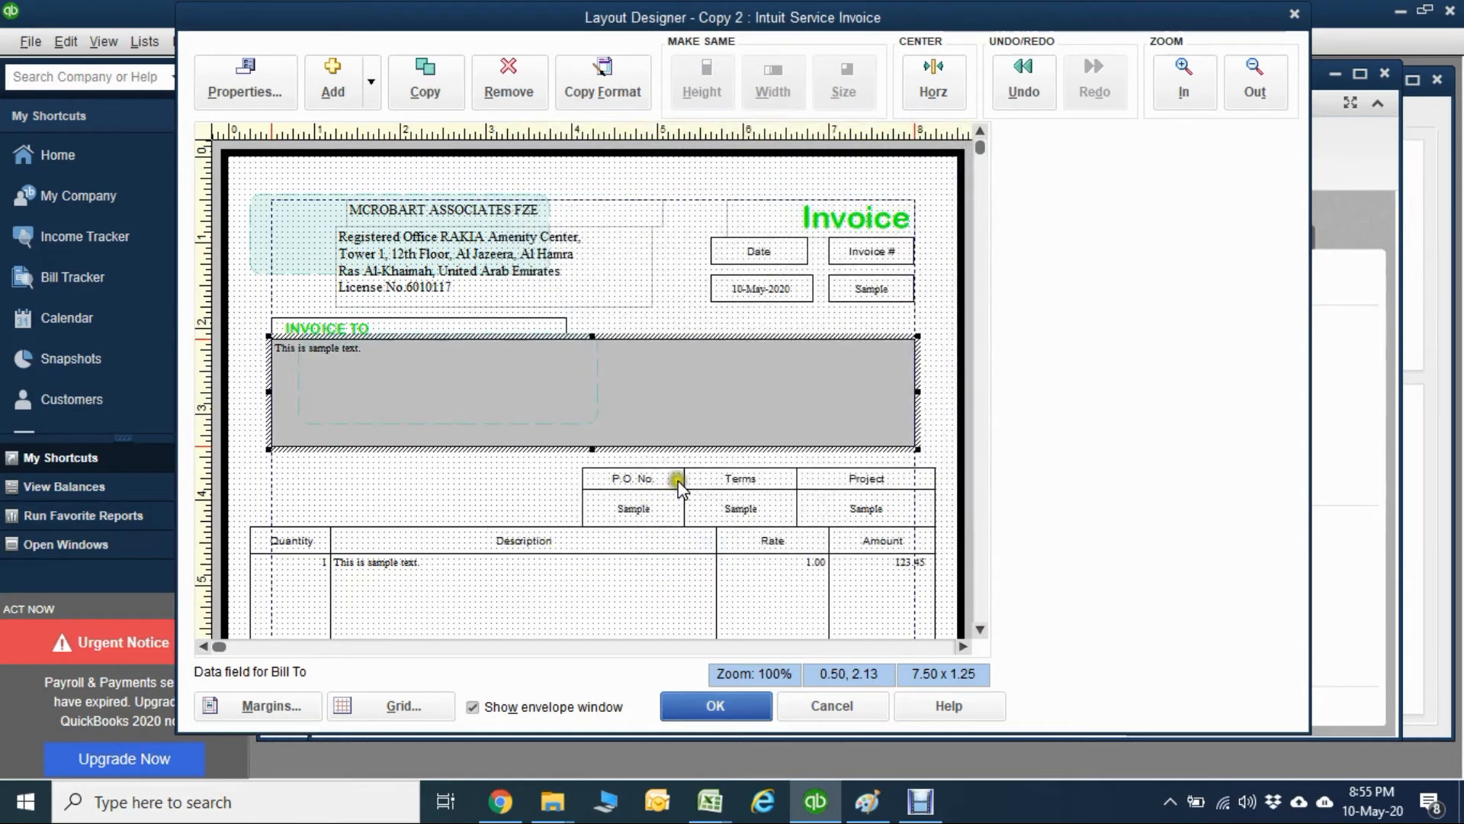
# Shift the P.O. No., Terms and Project fields left, ending Project at the right margin with its label at about 6.38, 3.63.
pyautogui.click(671, 481)
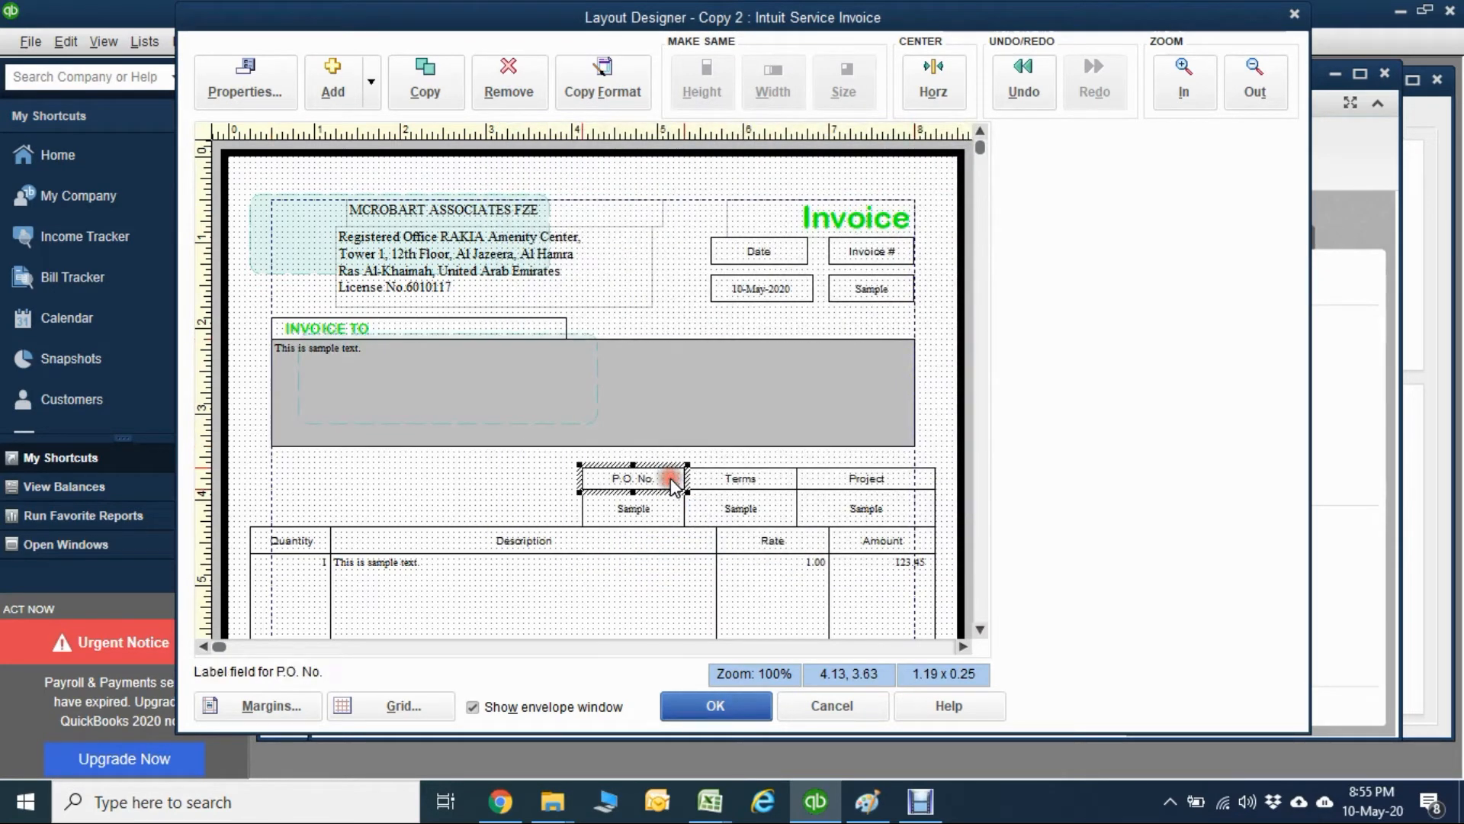
pyautogui.click(728, 480)
pyautogui.click(837, 467)
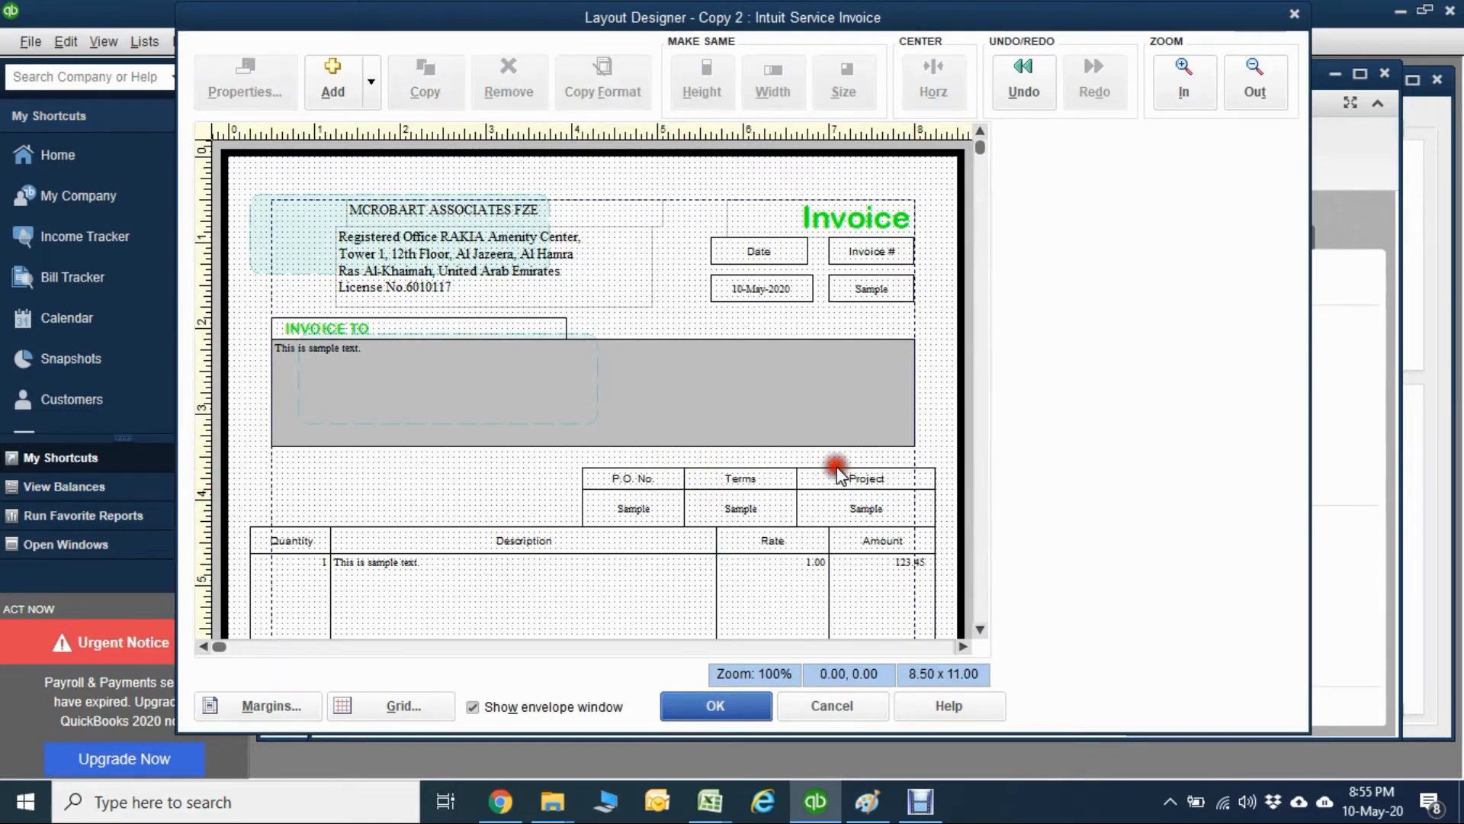
pyautogui.moveTo(647, 477); pyautogui.dragTo(583, 508)
pyautogui.click(708, 481)
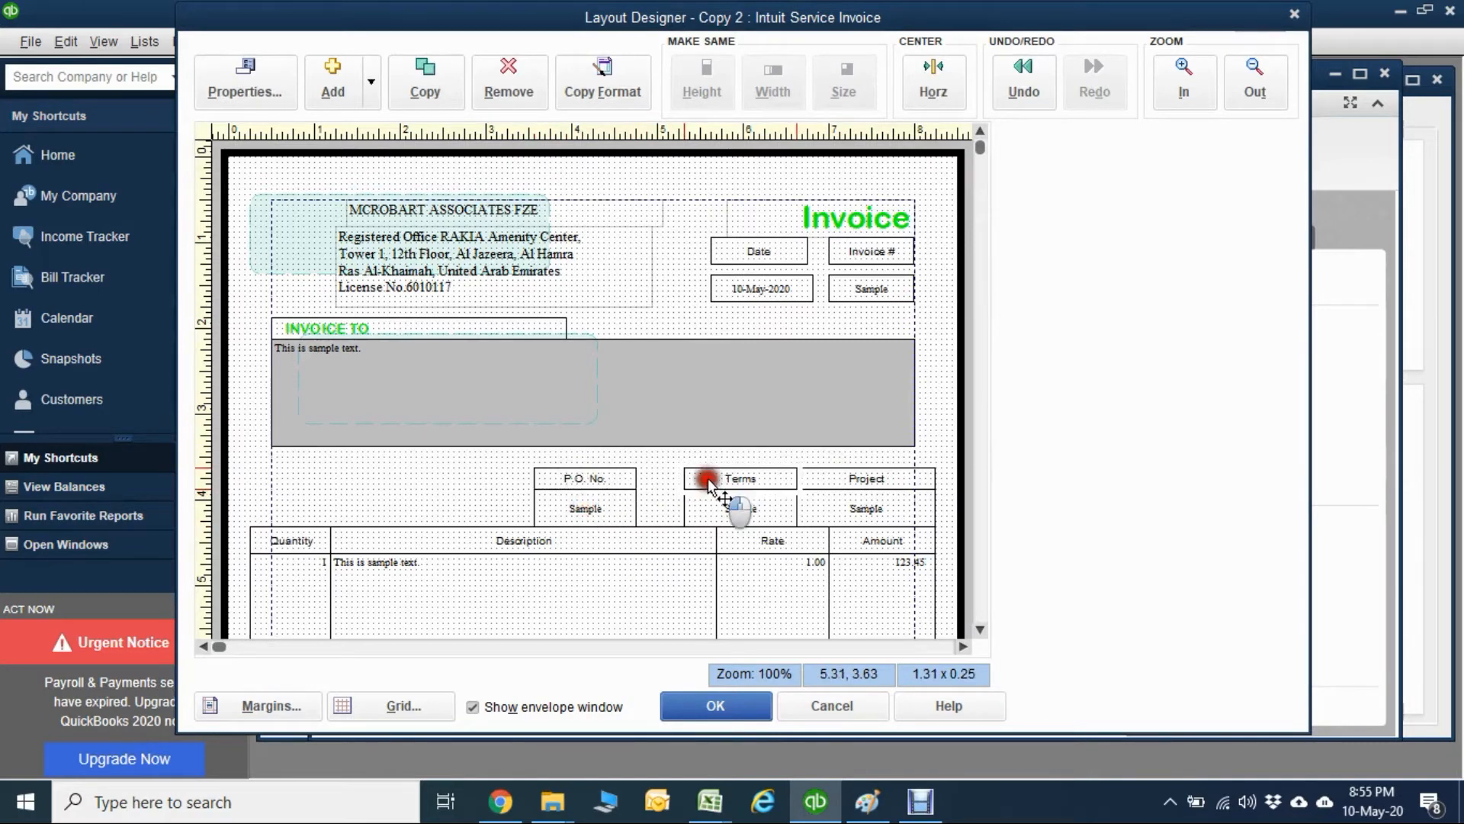
pyautogui.moveTo(708, 481)
pyautogui.mouseDown()
pyautogui.moveTo(664, 486)
pyautogui.moveTo(684, 514)
pyautogui.mouseUp()
pyautogui.moveTo(835, 477); pyautogui.dragTo(868, 475)
pyautogui.click(860, 479)
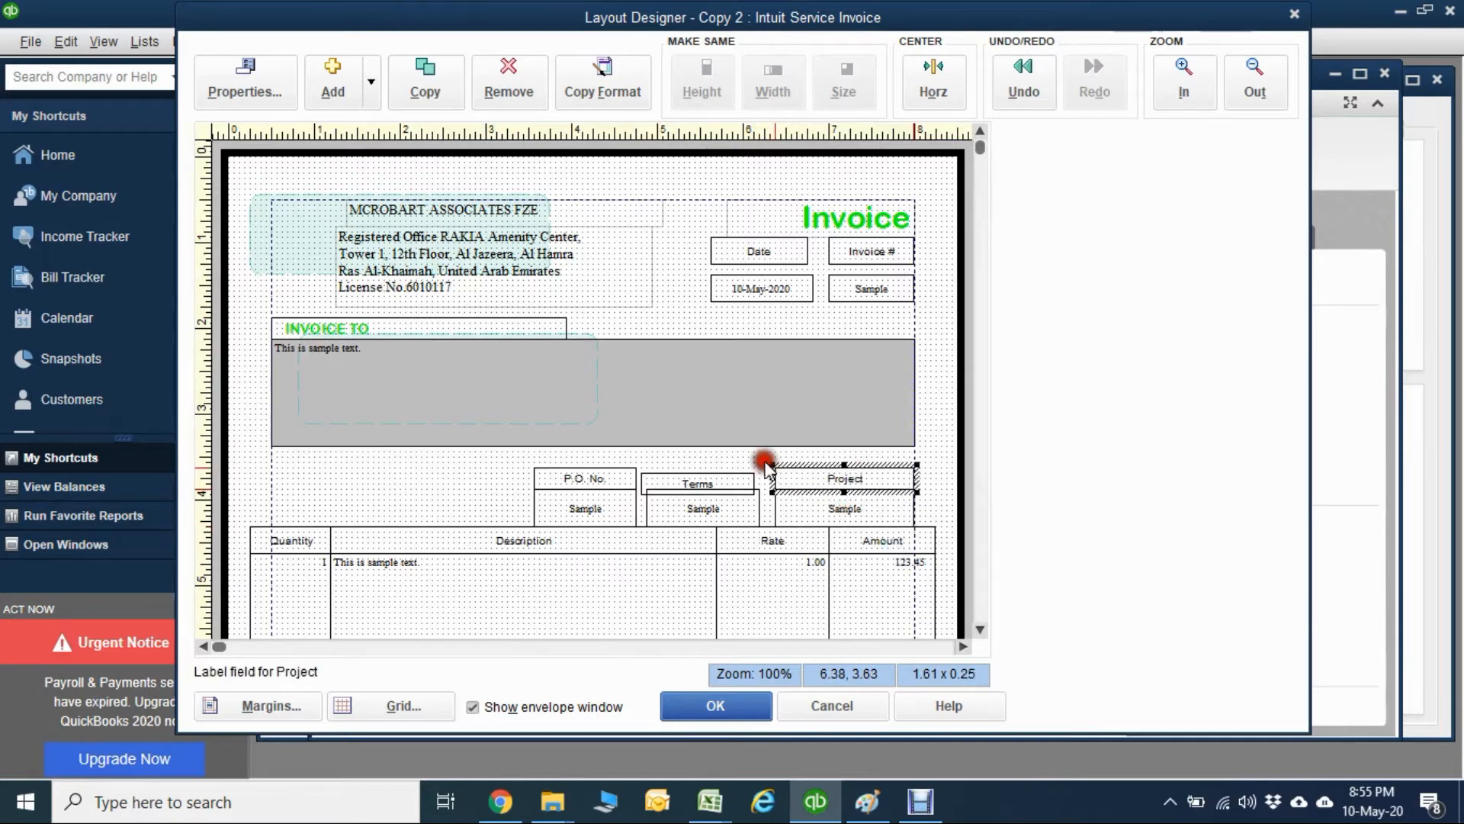
# Align the Terms and P.O. No. labels and data fields side by side directly against the Project column.
pyautogui.moveTo(732, 484)
pyautogui.mouseDown()
pyautogui.moveTo(748, 469)
pyautogui.moveTo(716, 507)
pyautogui.moveTo(734, 508)
pyautogui.mouseUp()
pyautogui.click(614, 479)
pyautogui.moveTo(615, 479); pyautogui.dragTo(644, 500)
pyautogui.click(469, 491)
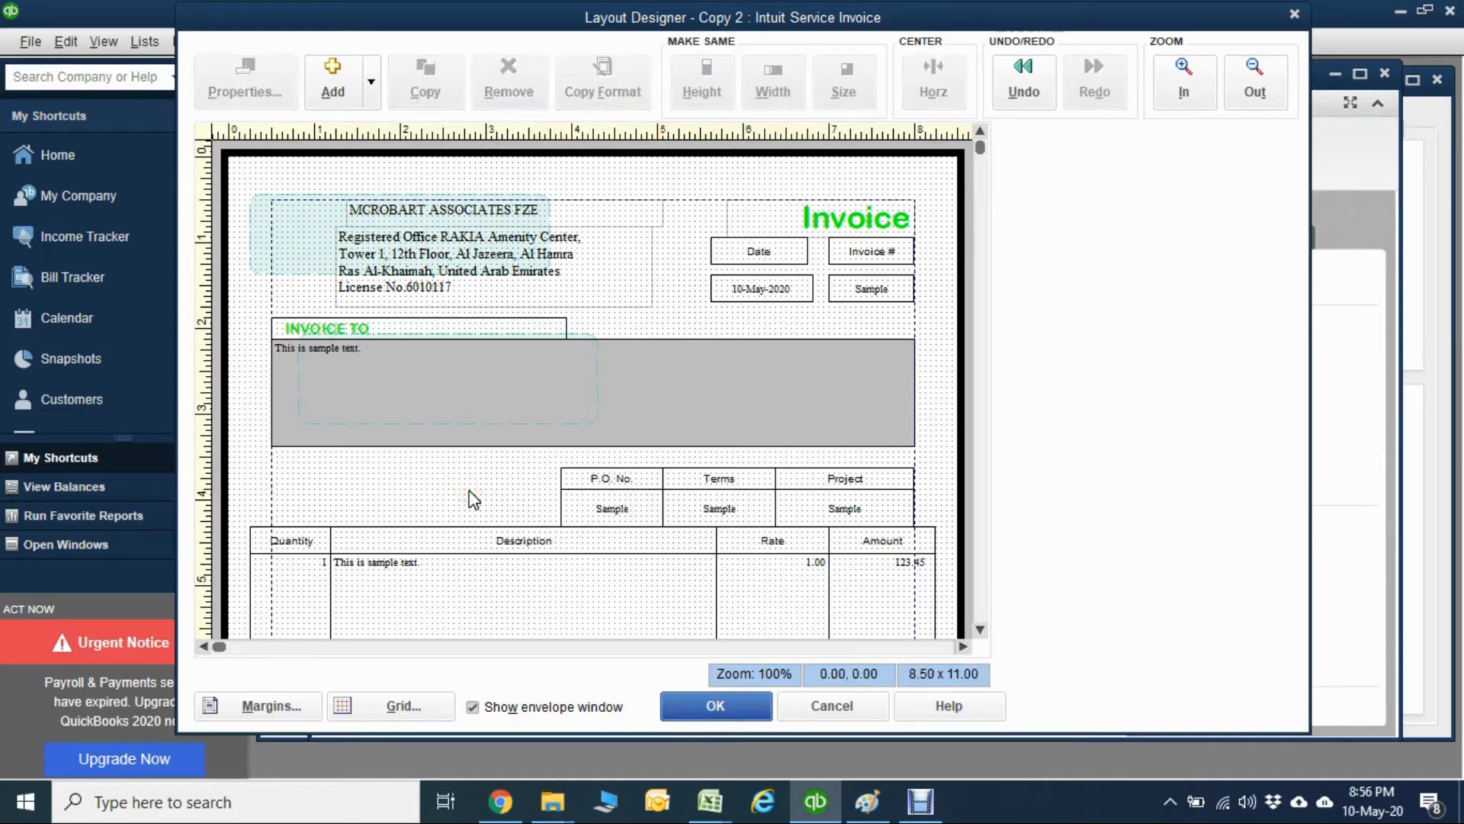
# Resize the line-items table to fit between both page margins, starting at 0.50 and measuring 7.50 wide.
pyautogui.click(982, 349)
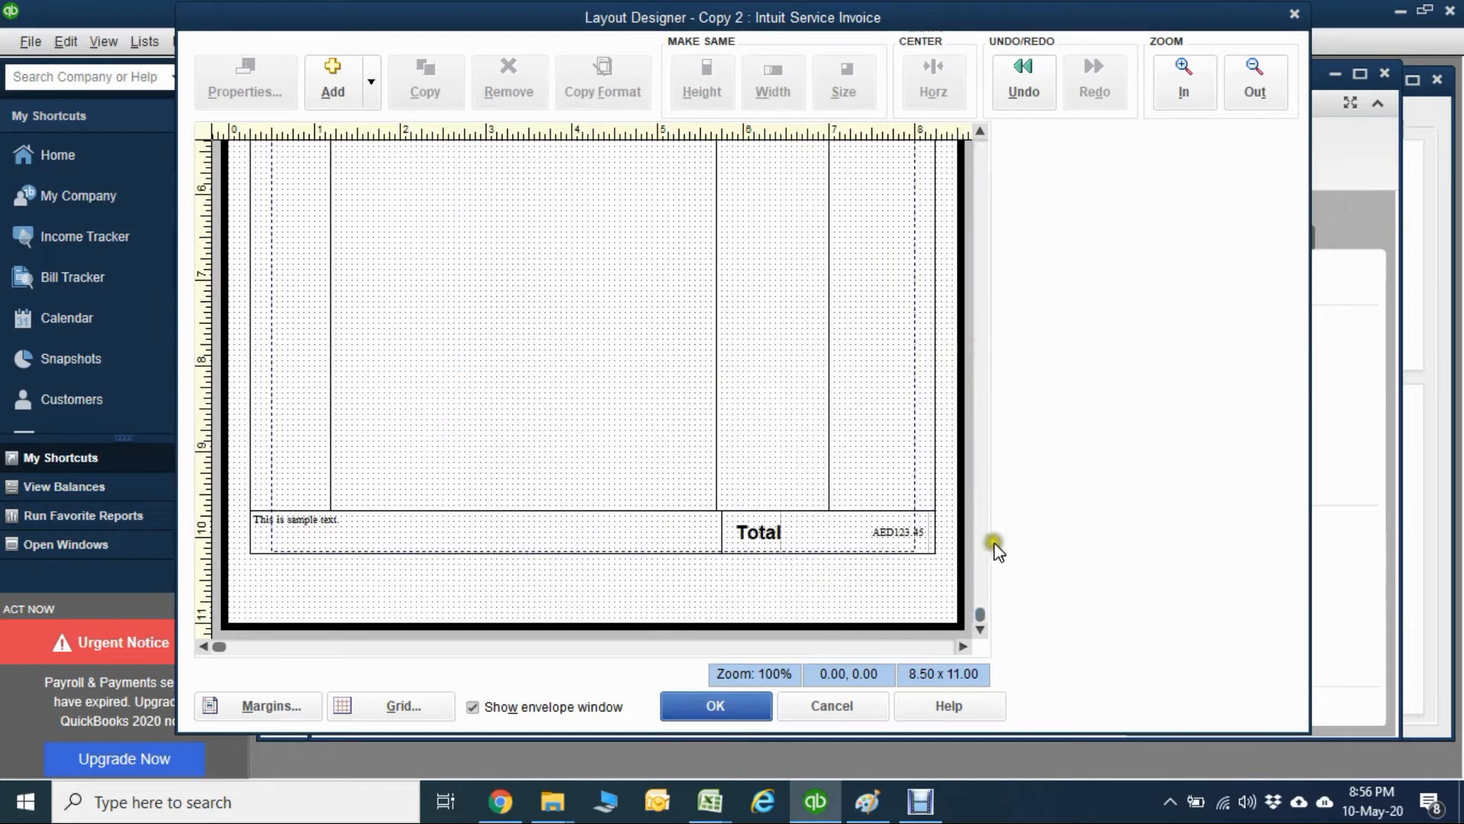
pyautogui.moveTo(981, 614); pyautogui.dragTo(963, 340)
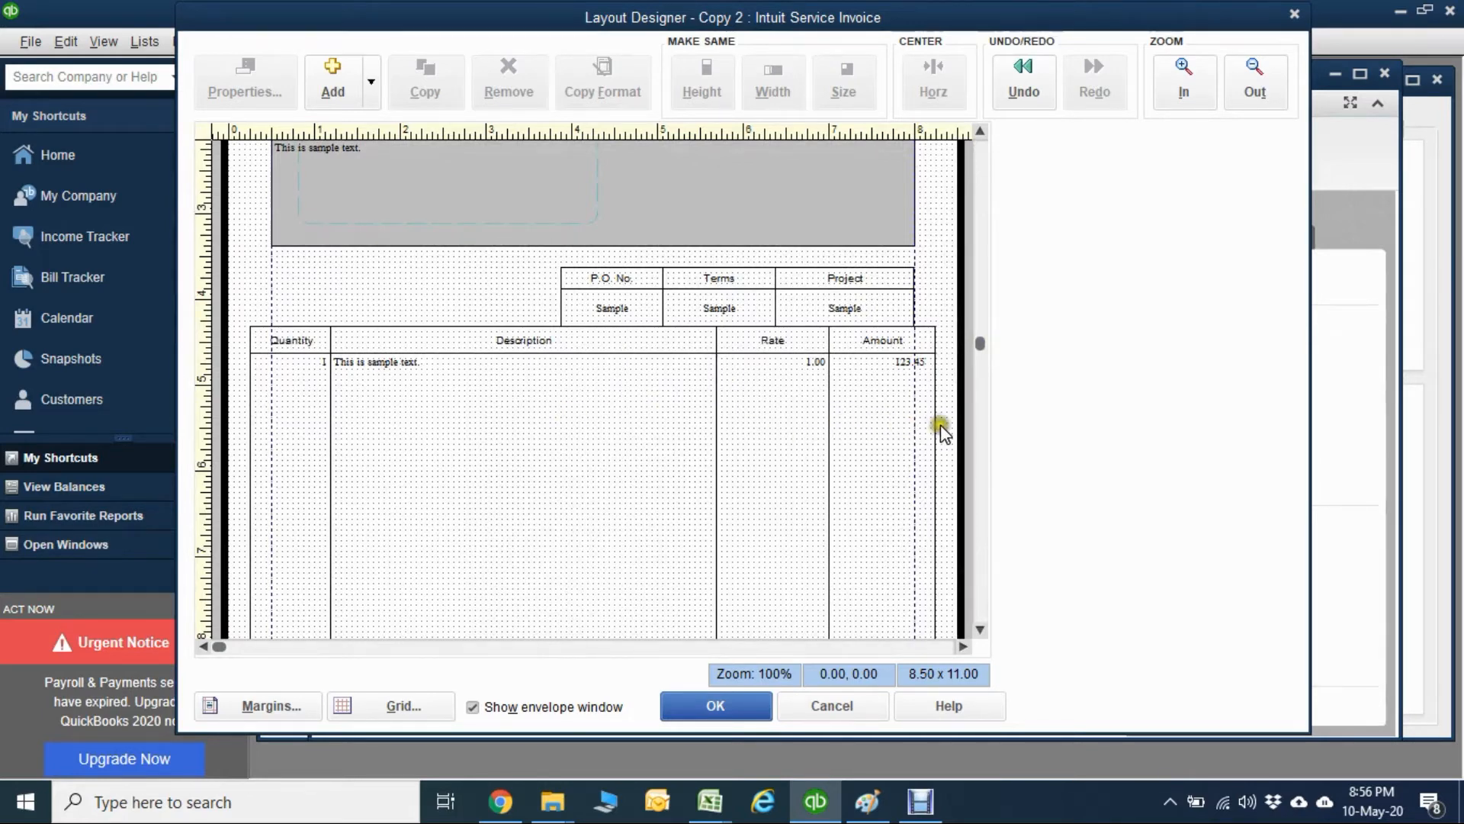
pyautogui.click(907, 428)
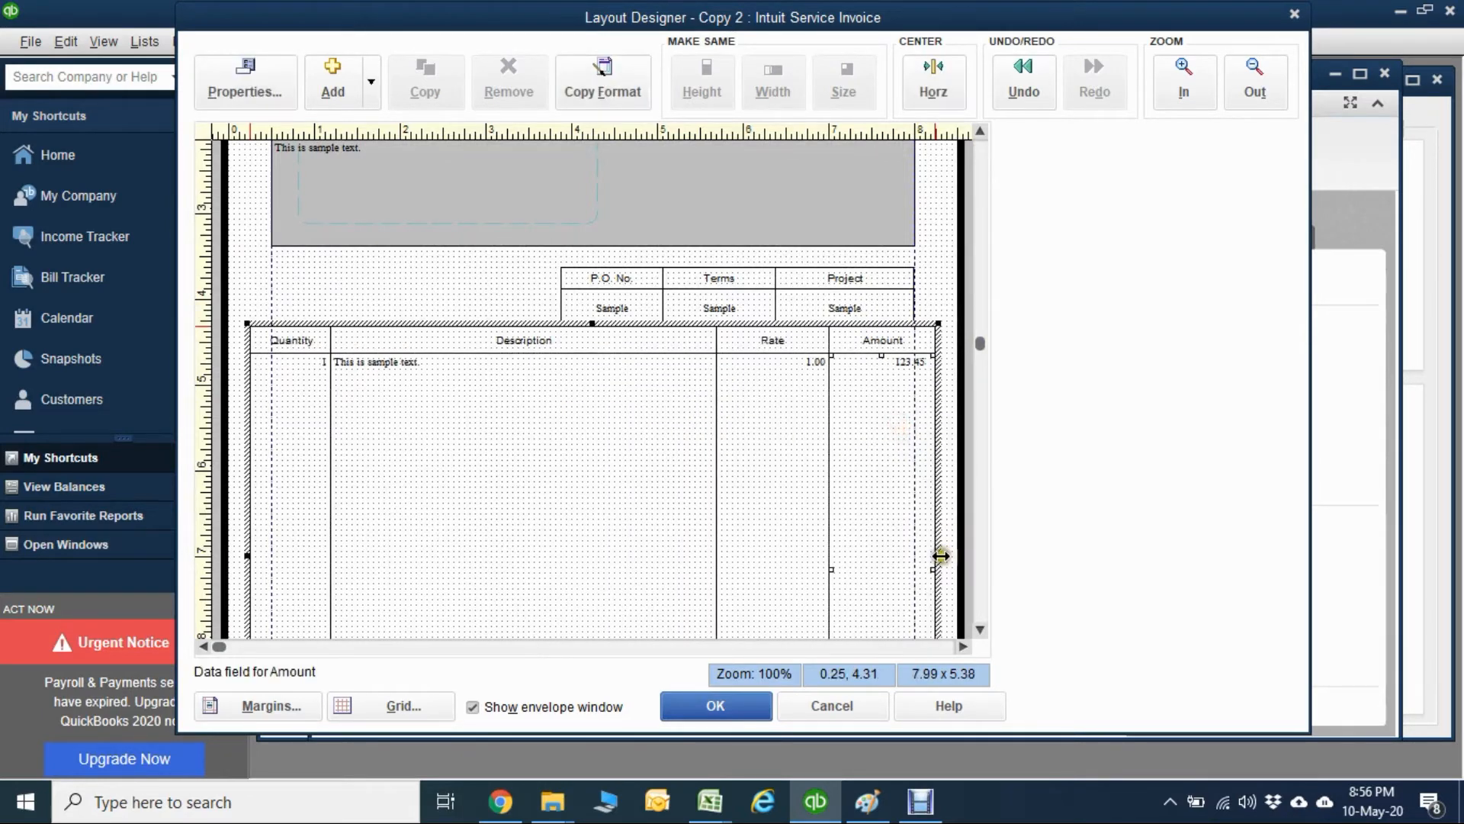
pyautogui.moveTo(936, 556); pyautogui.dragTo(917, 556)
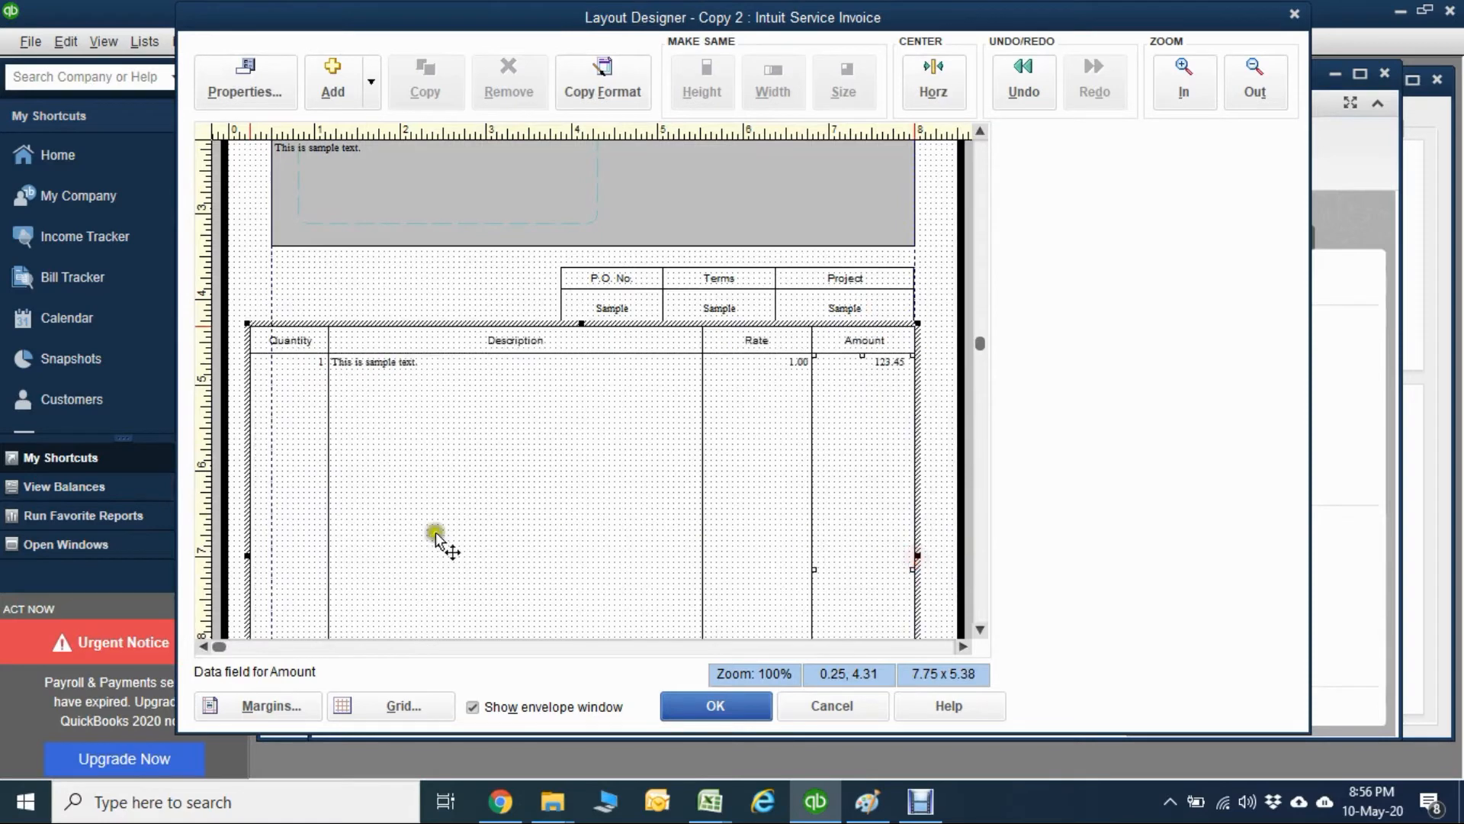
pyautogui.moveTo(248, 557); pyautogui.dragTo(269, 556)
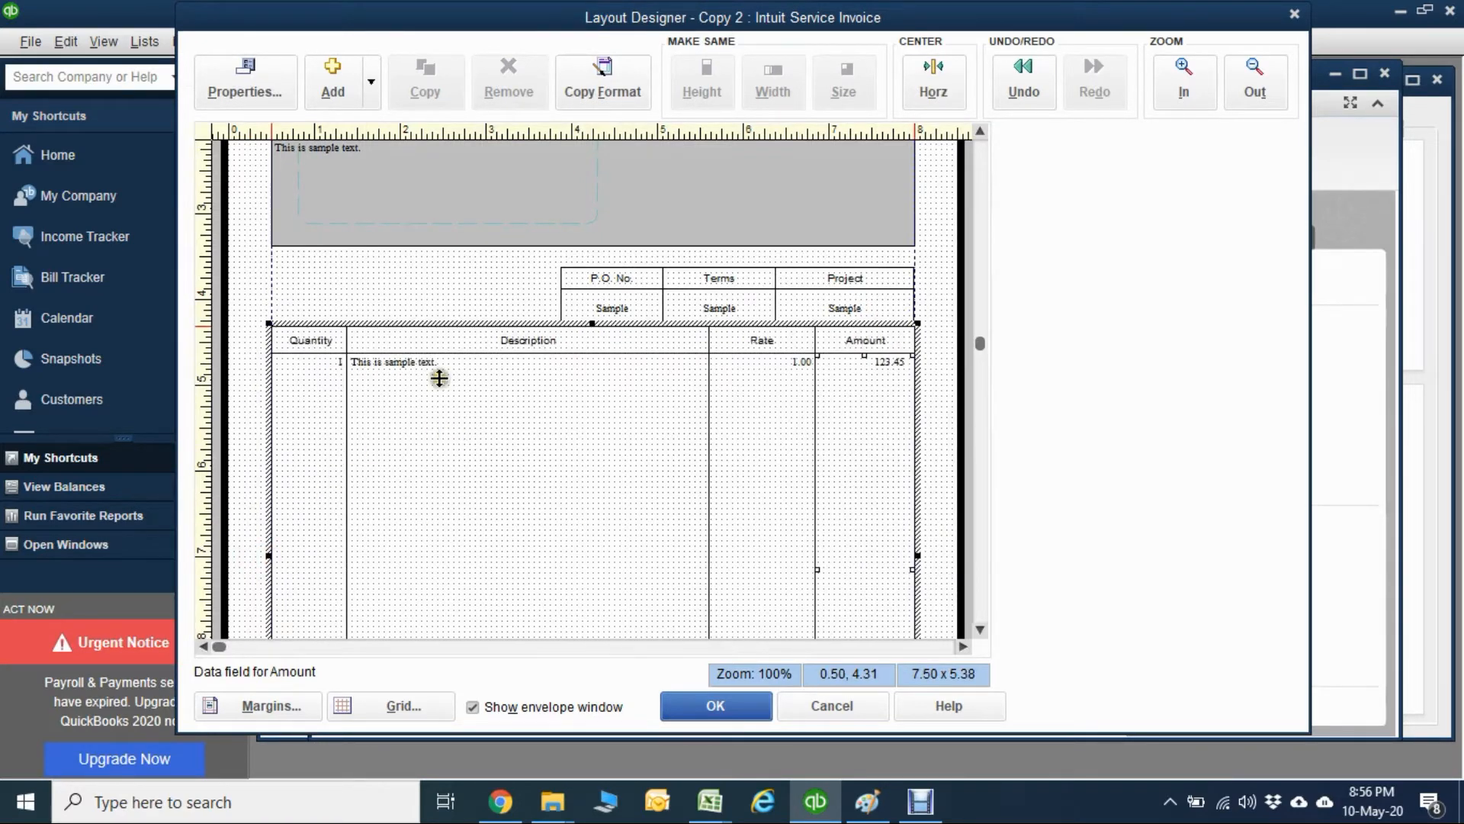
pyautogui.click(405, 270)
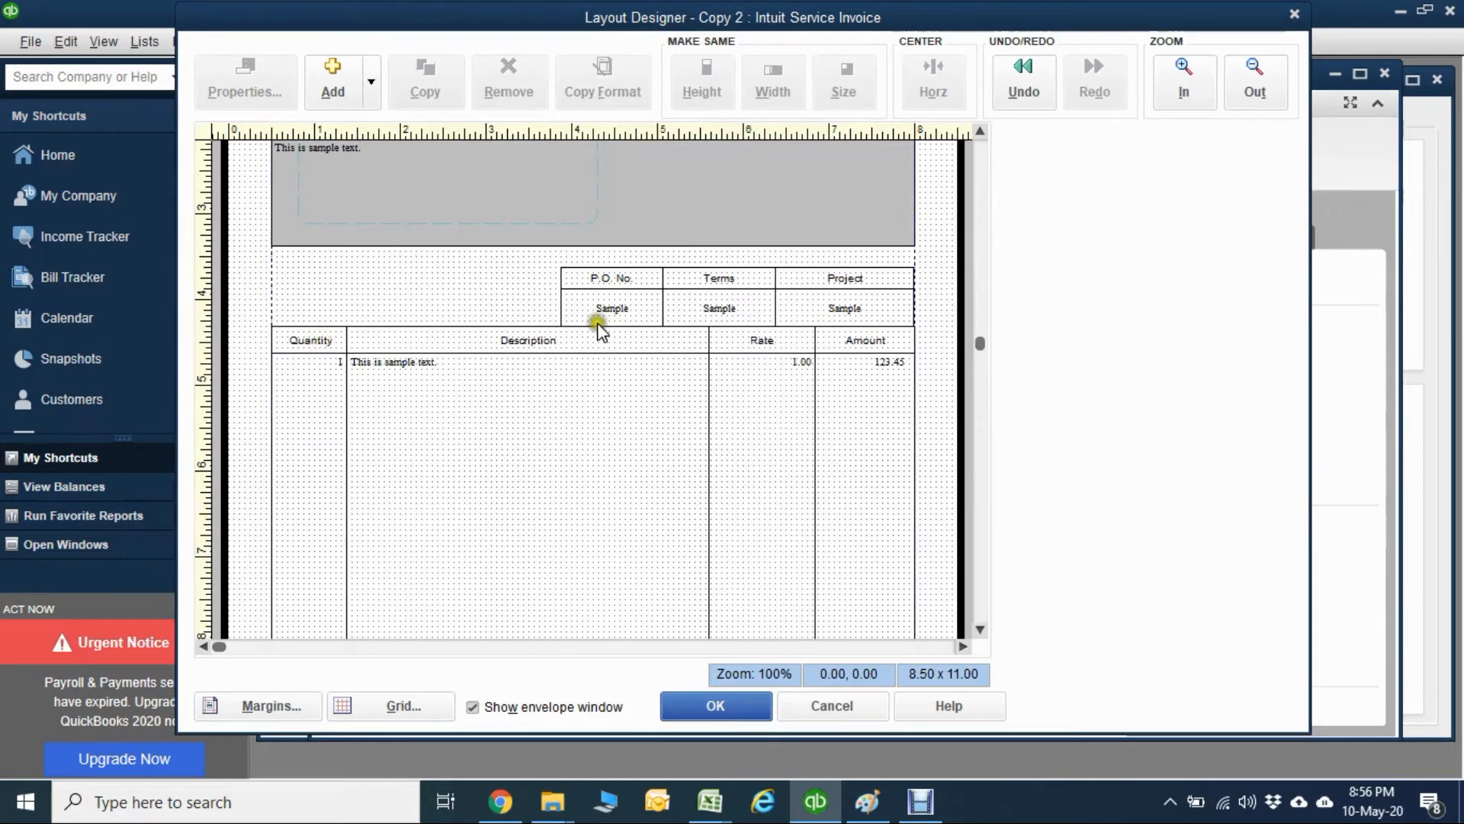
# Fill the background of the Quantity column label with the light gray custom color.
pyautogui.click(323, 331)
pyautogui.doubleClick(323, 341)
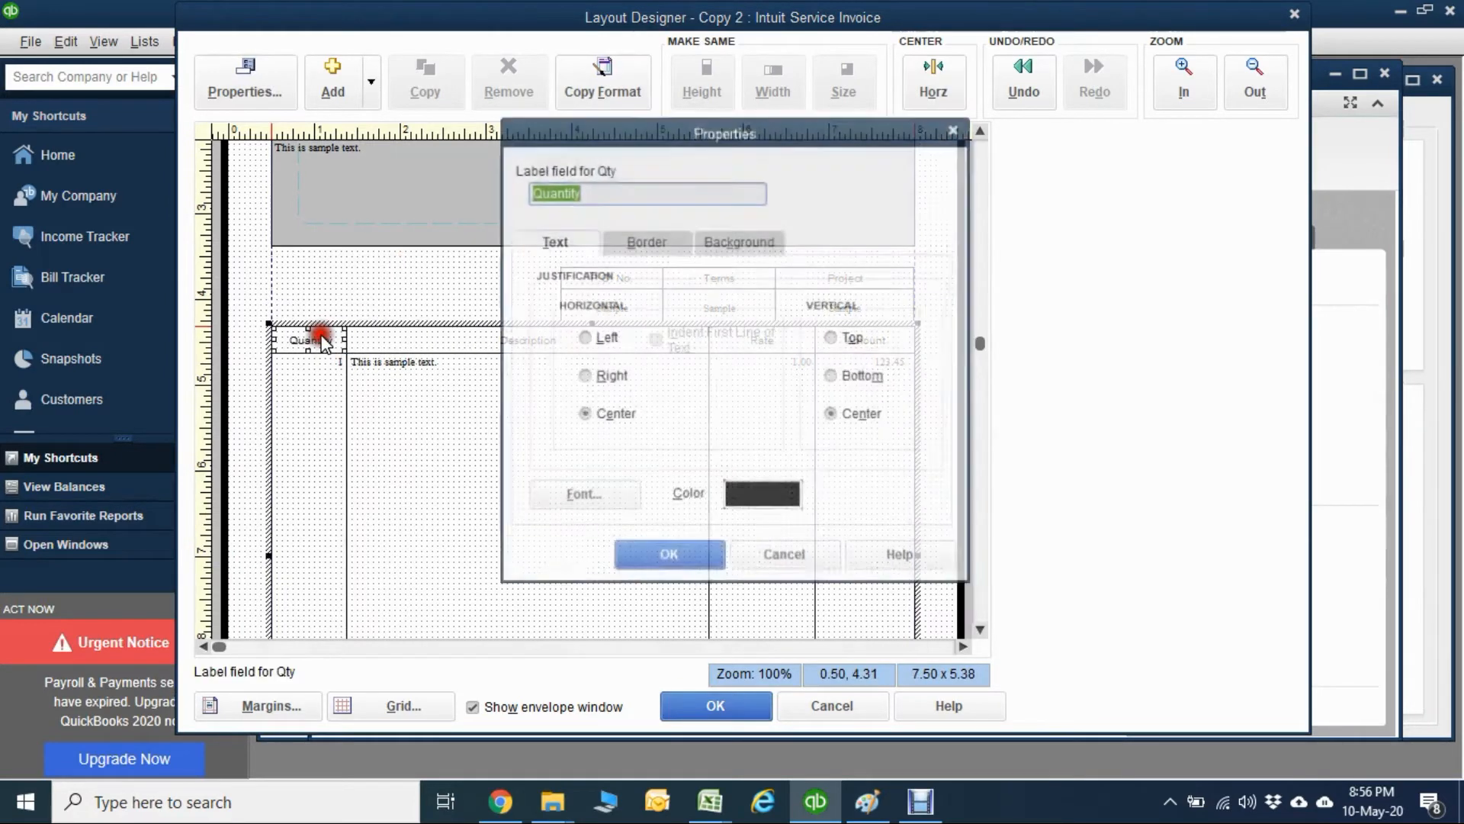
pyautogui.click(606, 498)
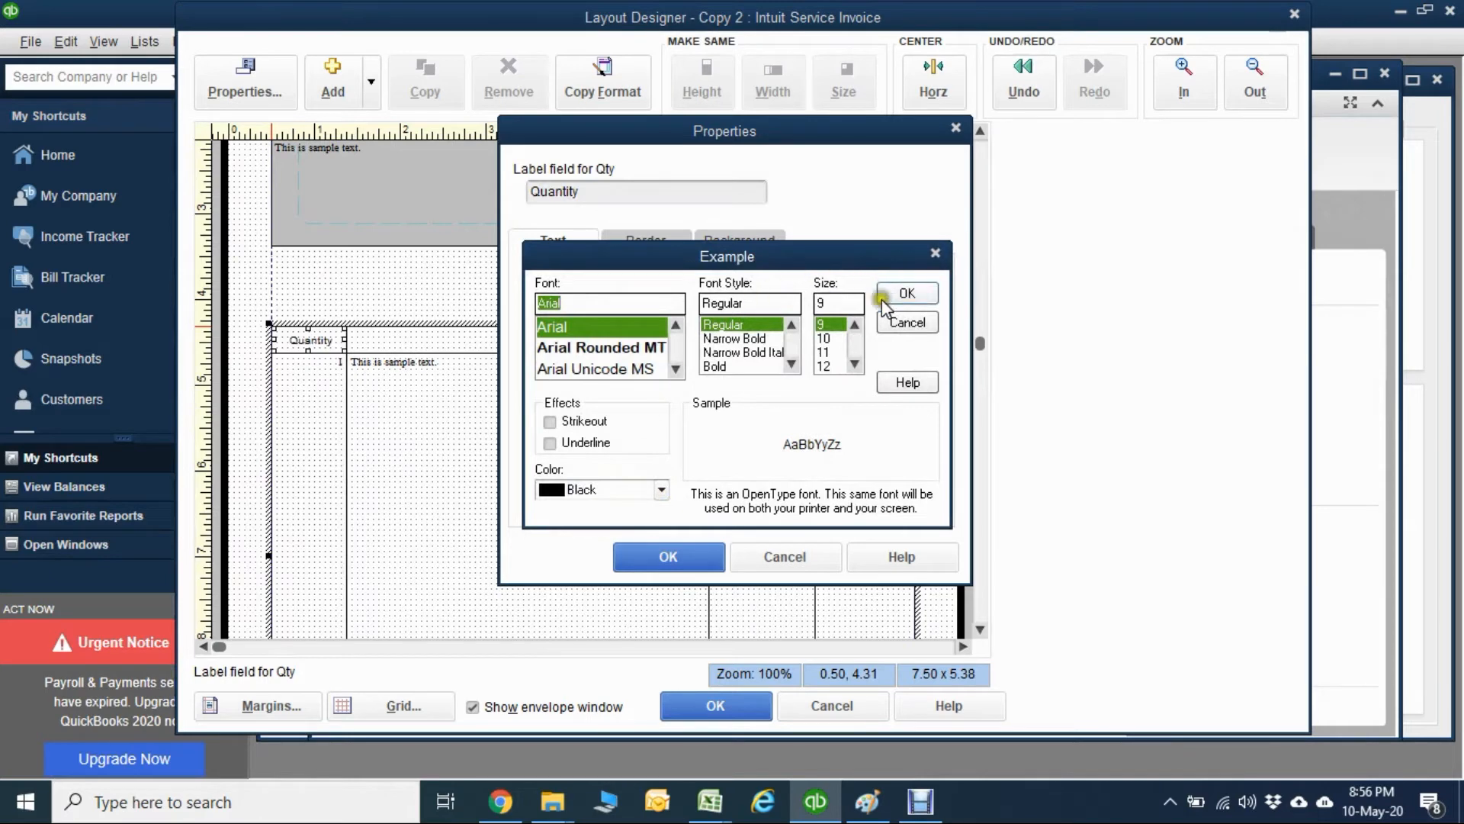
pyautogui.click(930, 289)
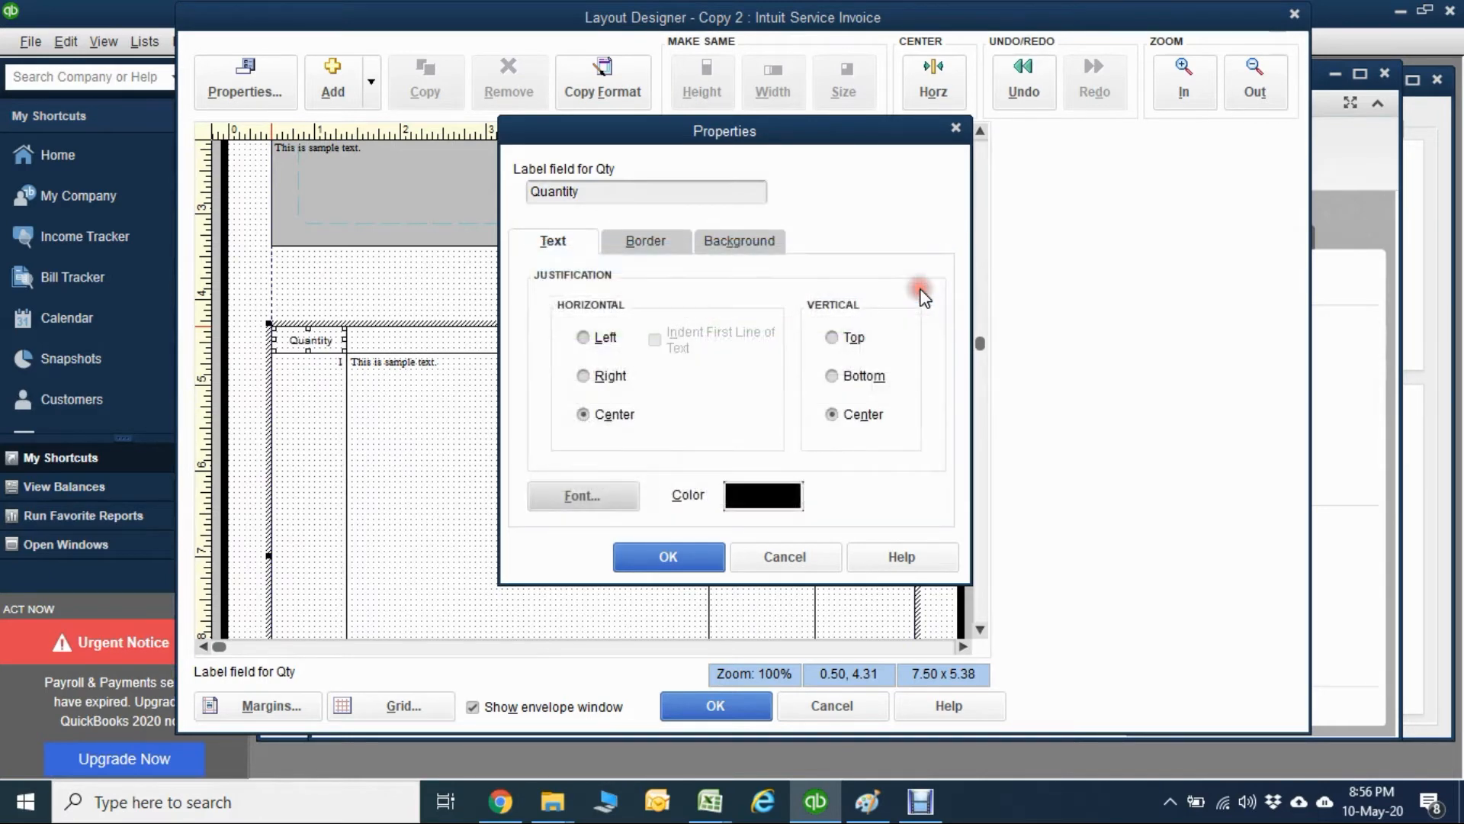
pyautogui.click(751, 243)
pyautogui.click(601, 279)
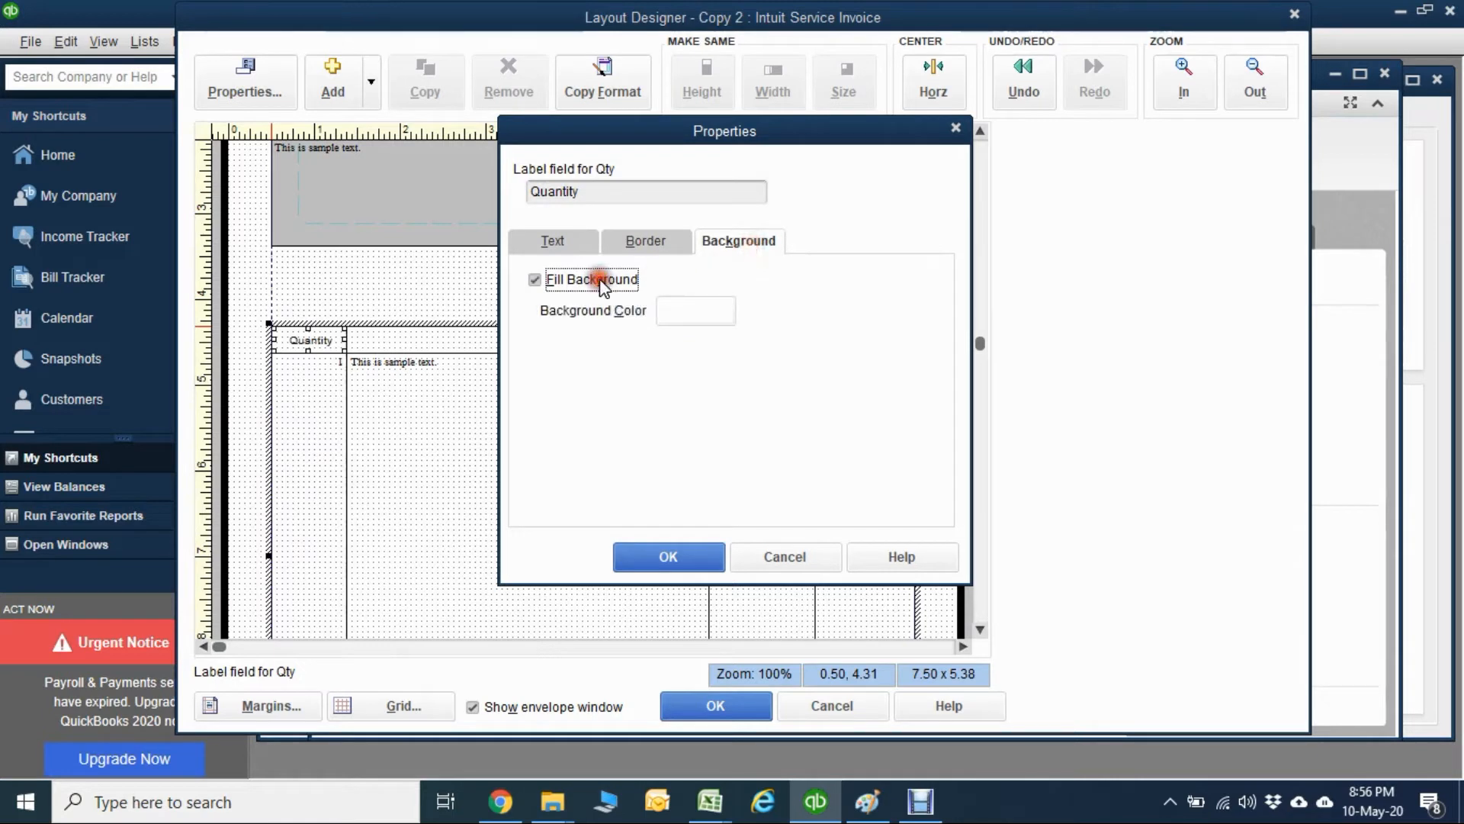
pyautogui.click(677, 311)
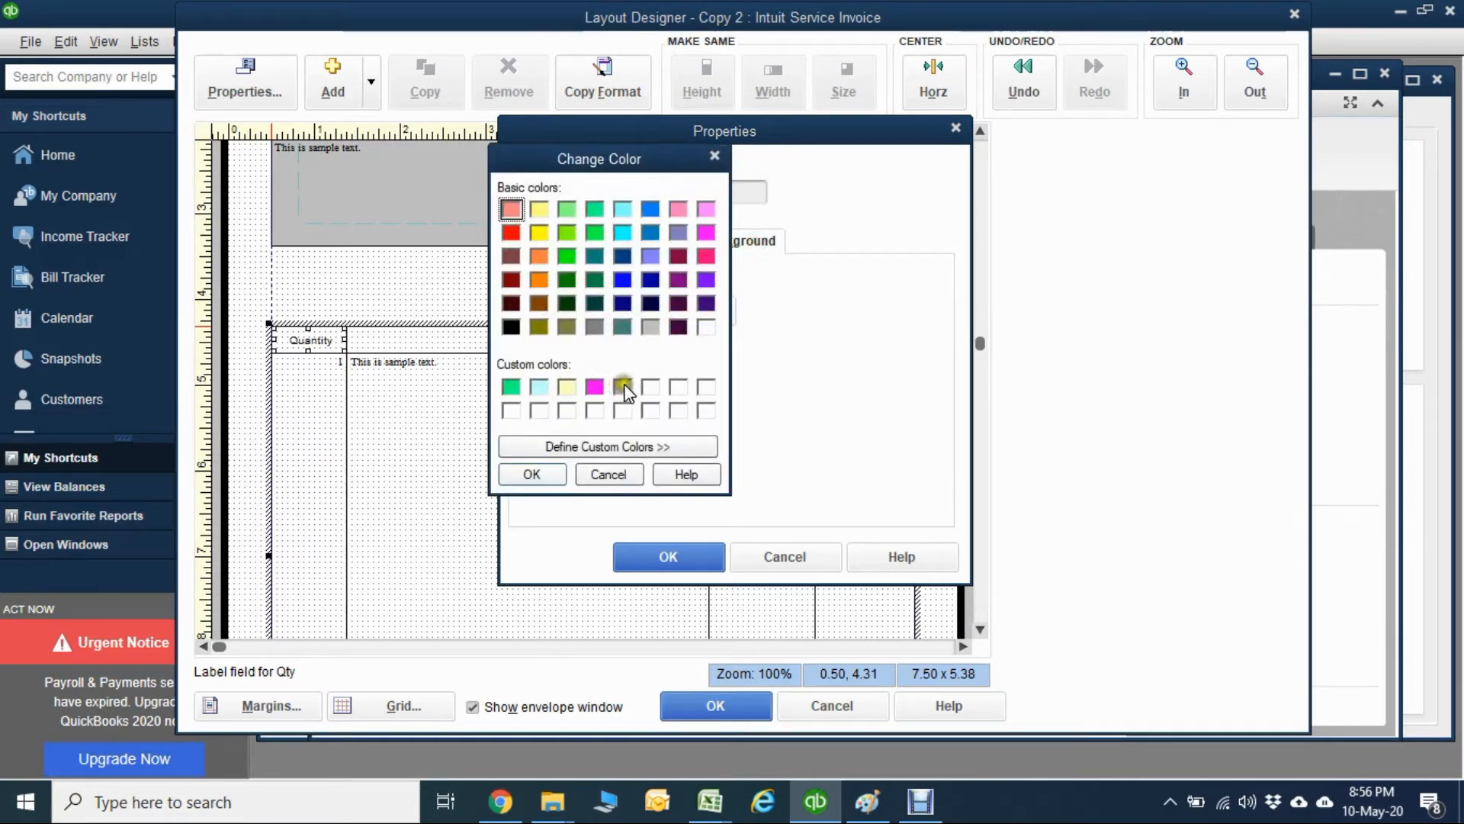
pyautogui.click(623, 388)
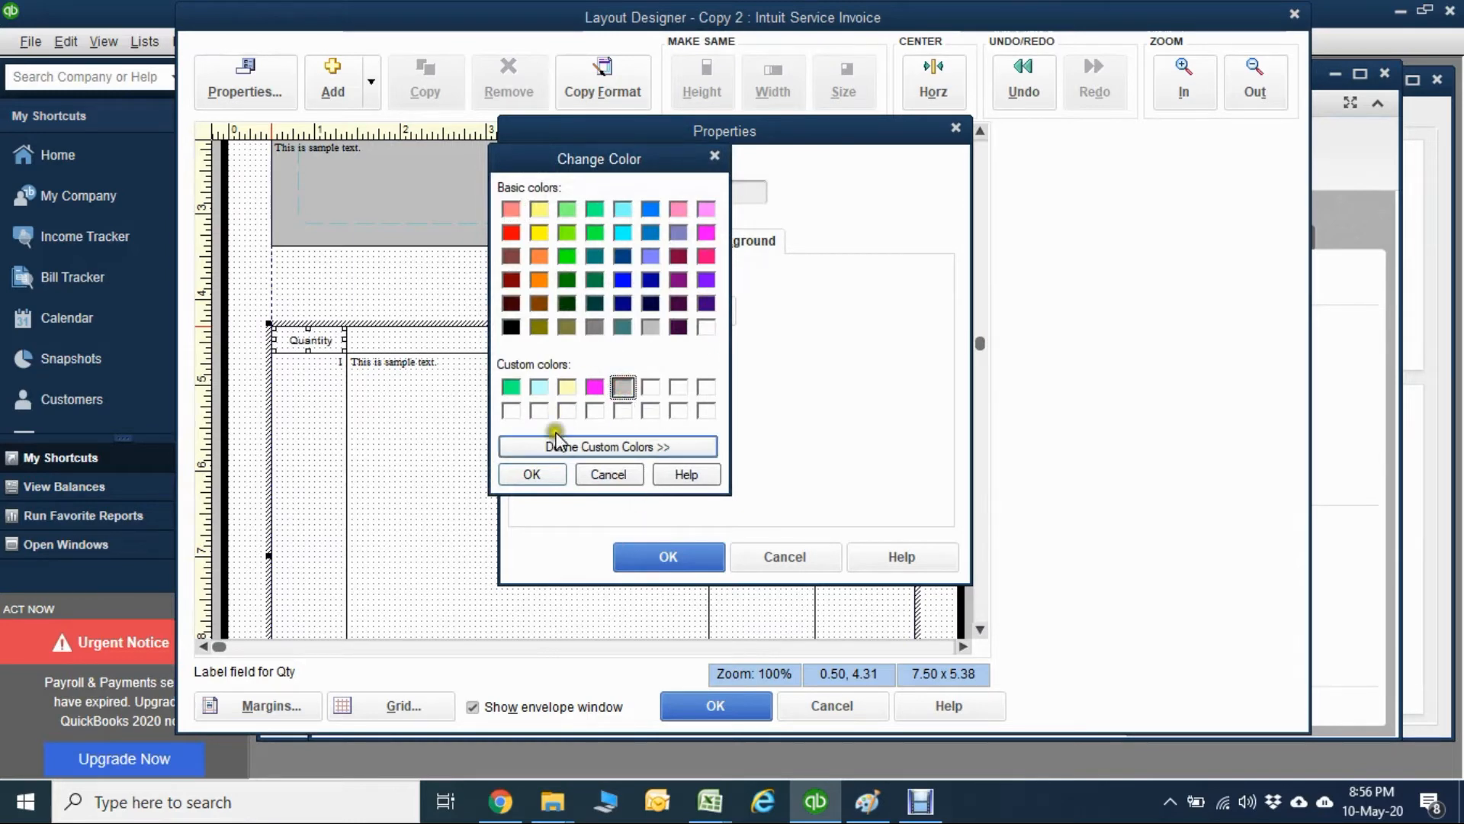
pyautogui.click(531, 474)
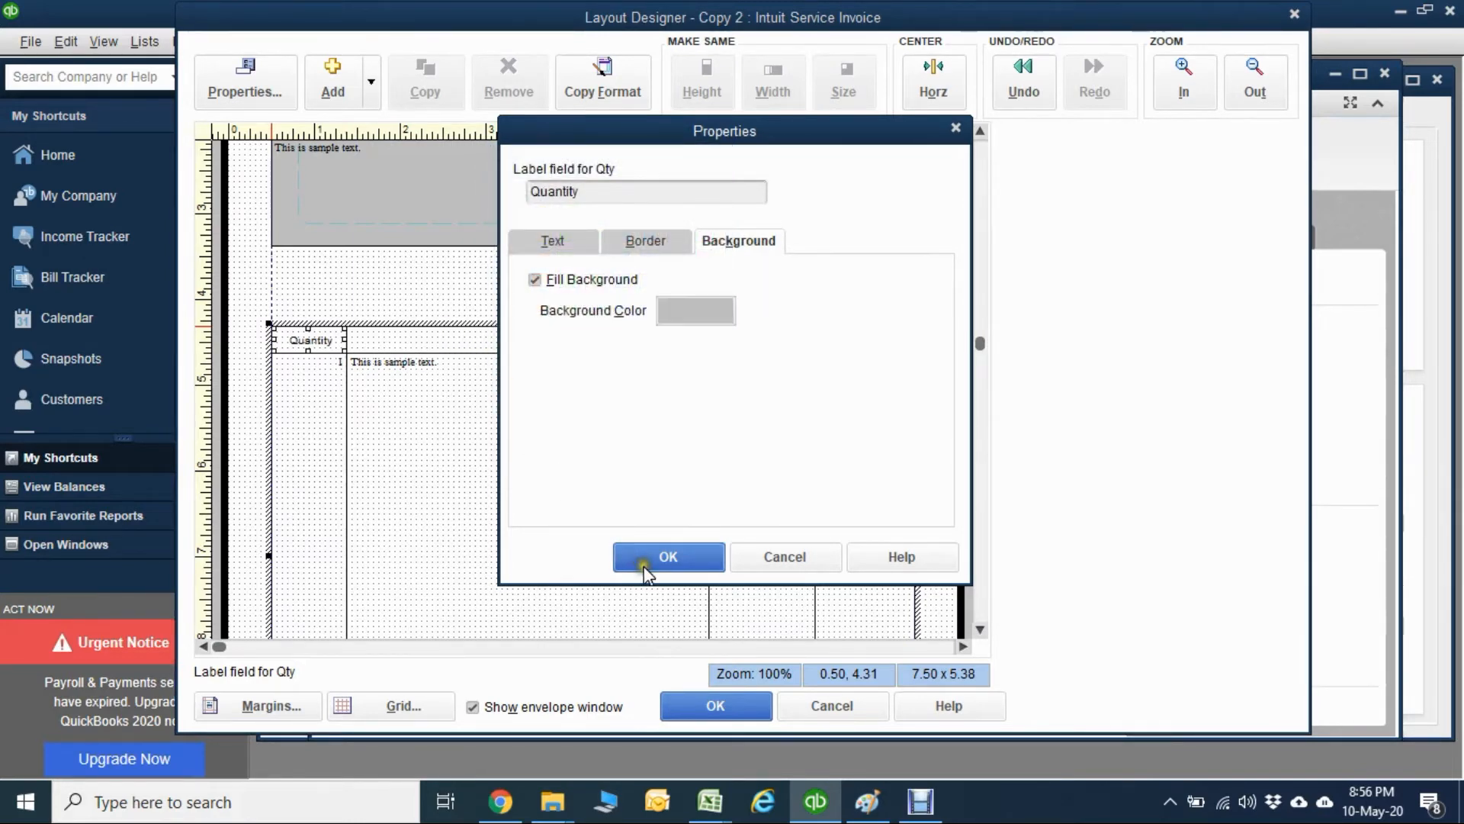
pyautogui.click(644, 561)
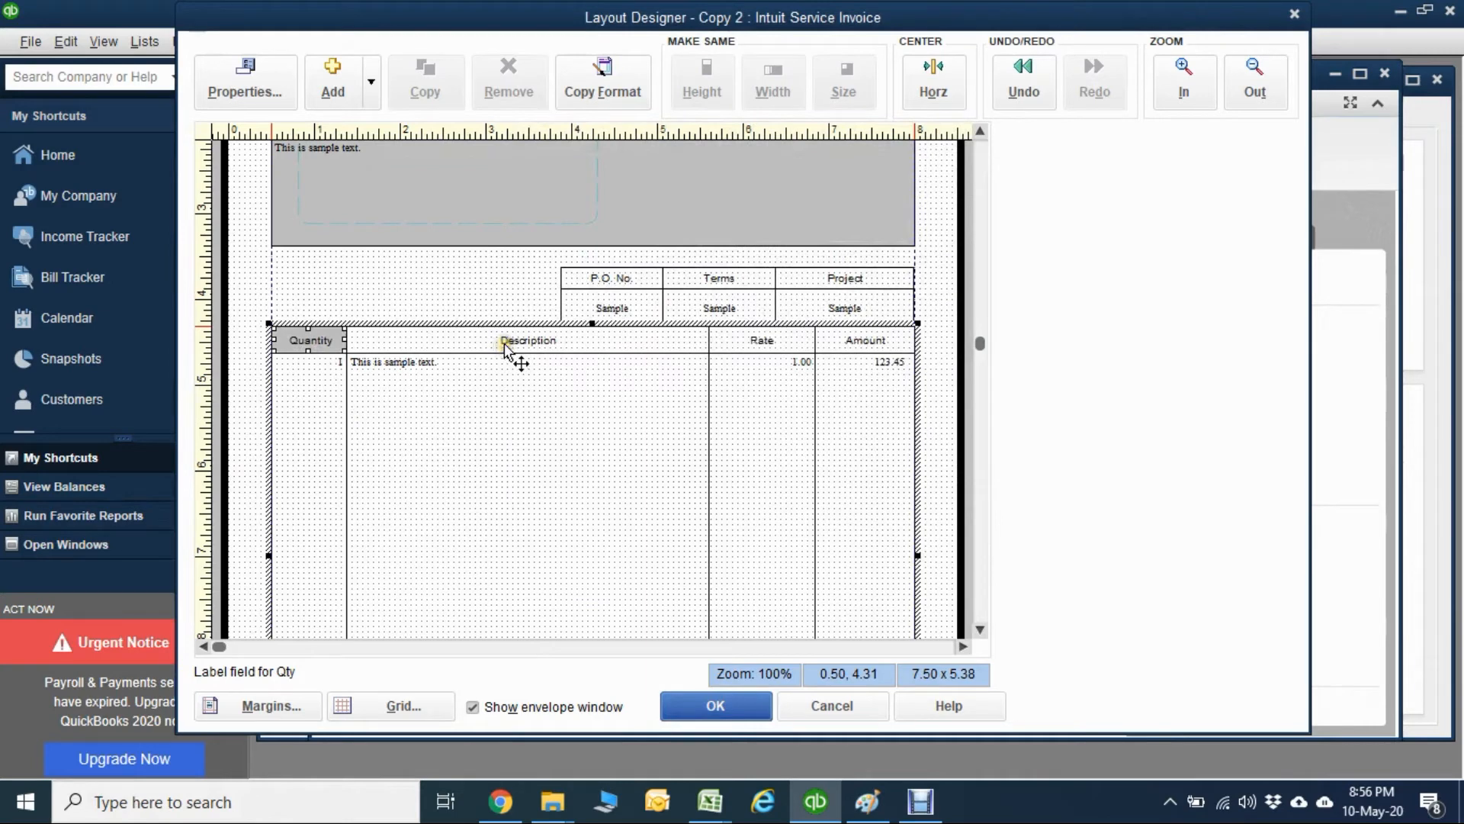
# Fill the background of the Description column label with the light gray custom color.
pyautogui.doubleClick(505, 339)
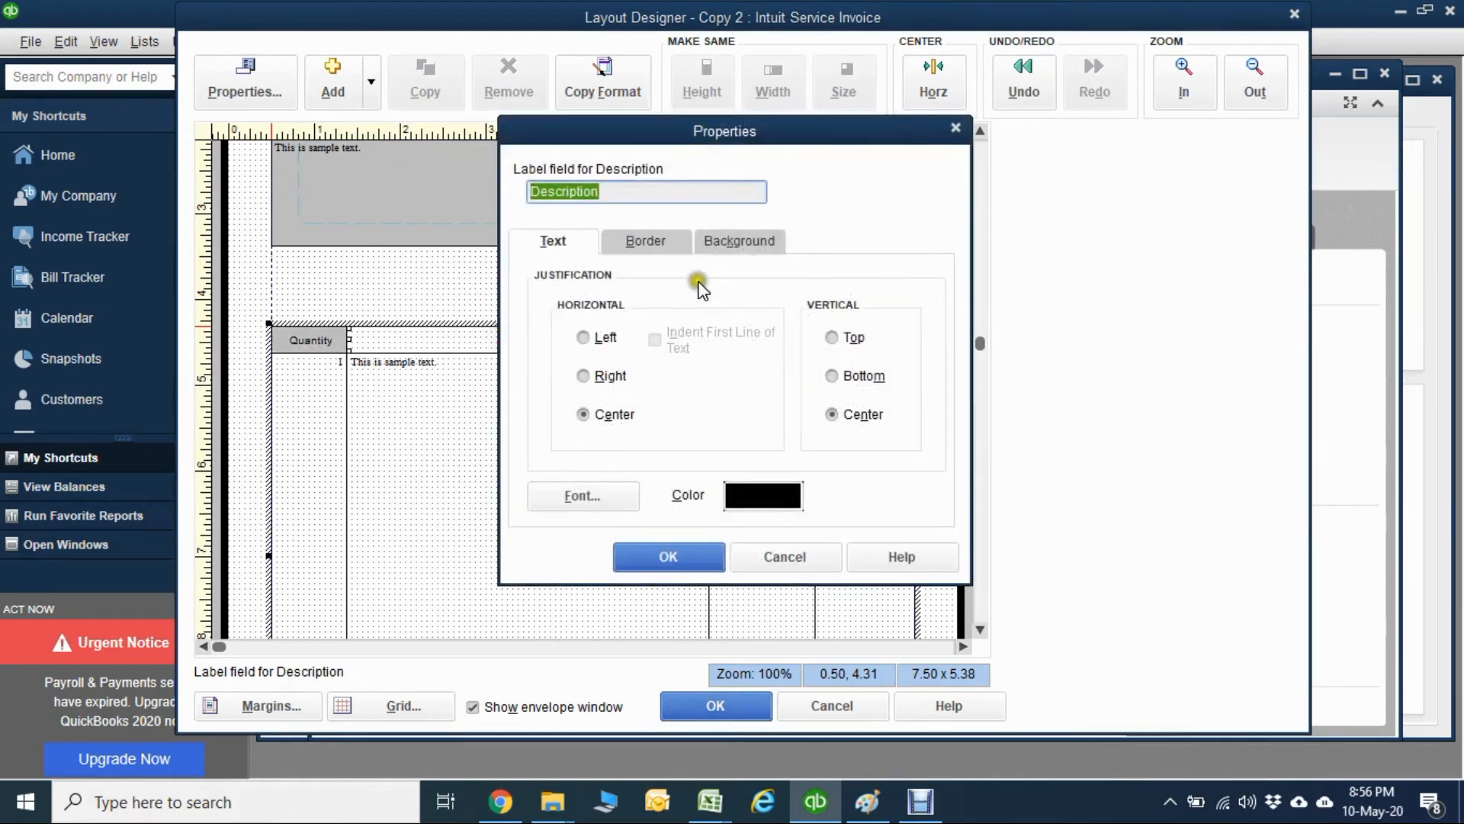
pyautogui.click(739, 241)
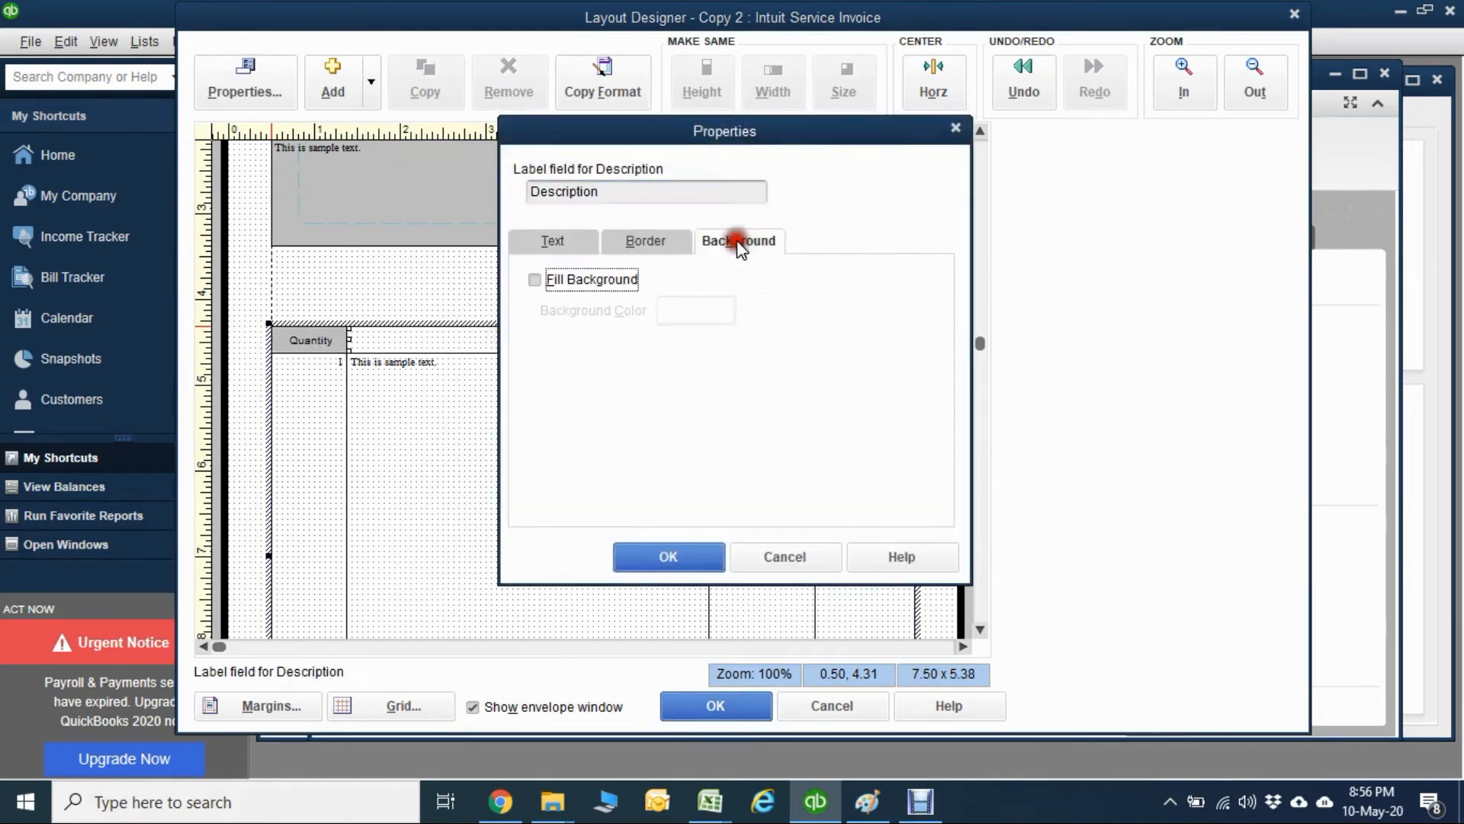
pyautogui.click(593, 280)
pyautogui.click(694, 311)
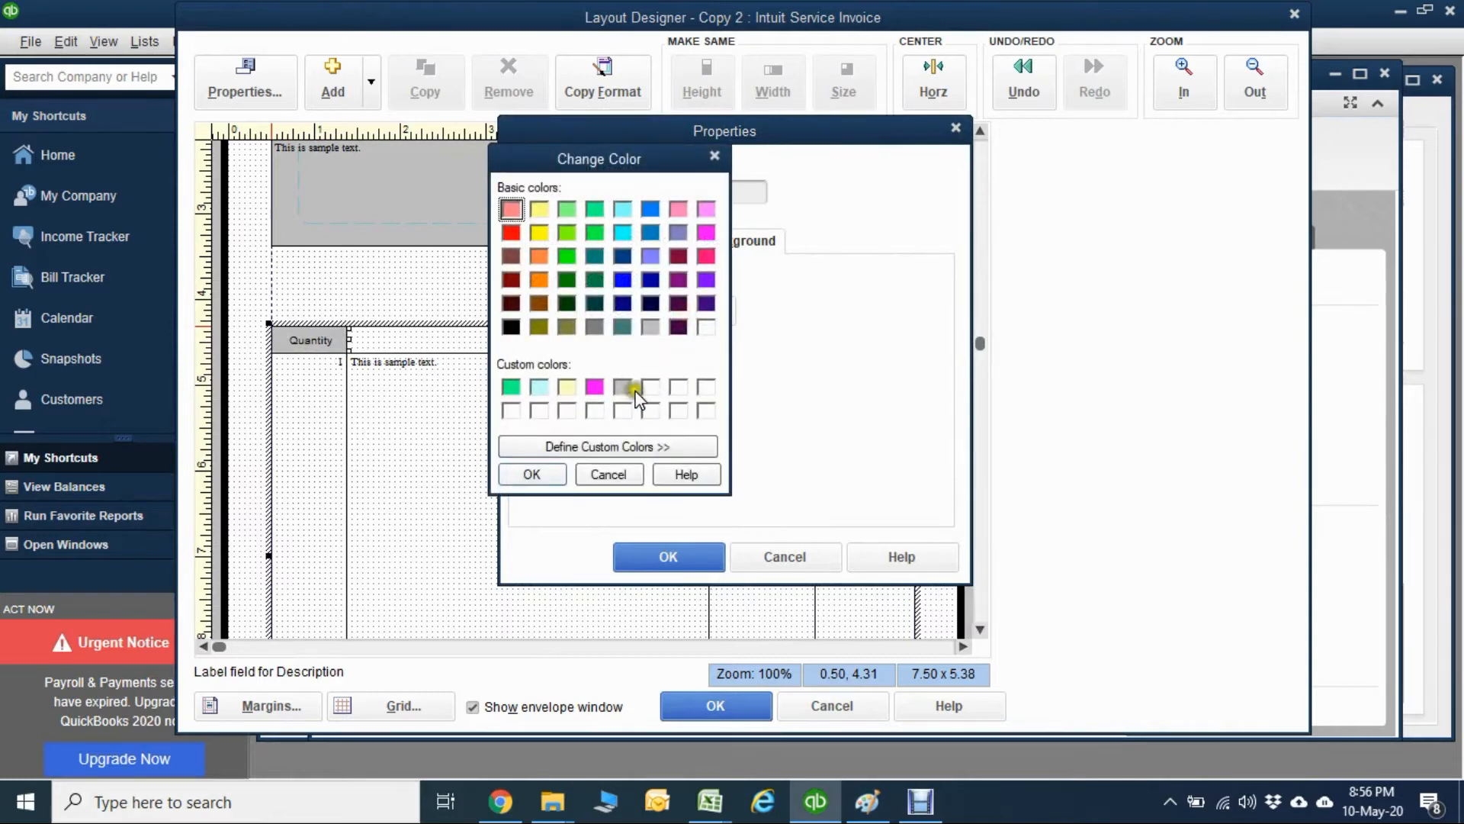
pyautogui.click(623, 389)
pyautogui.click(547, 476)
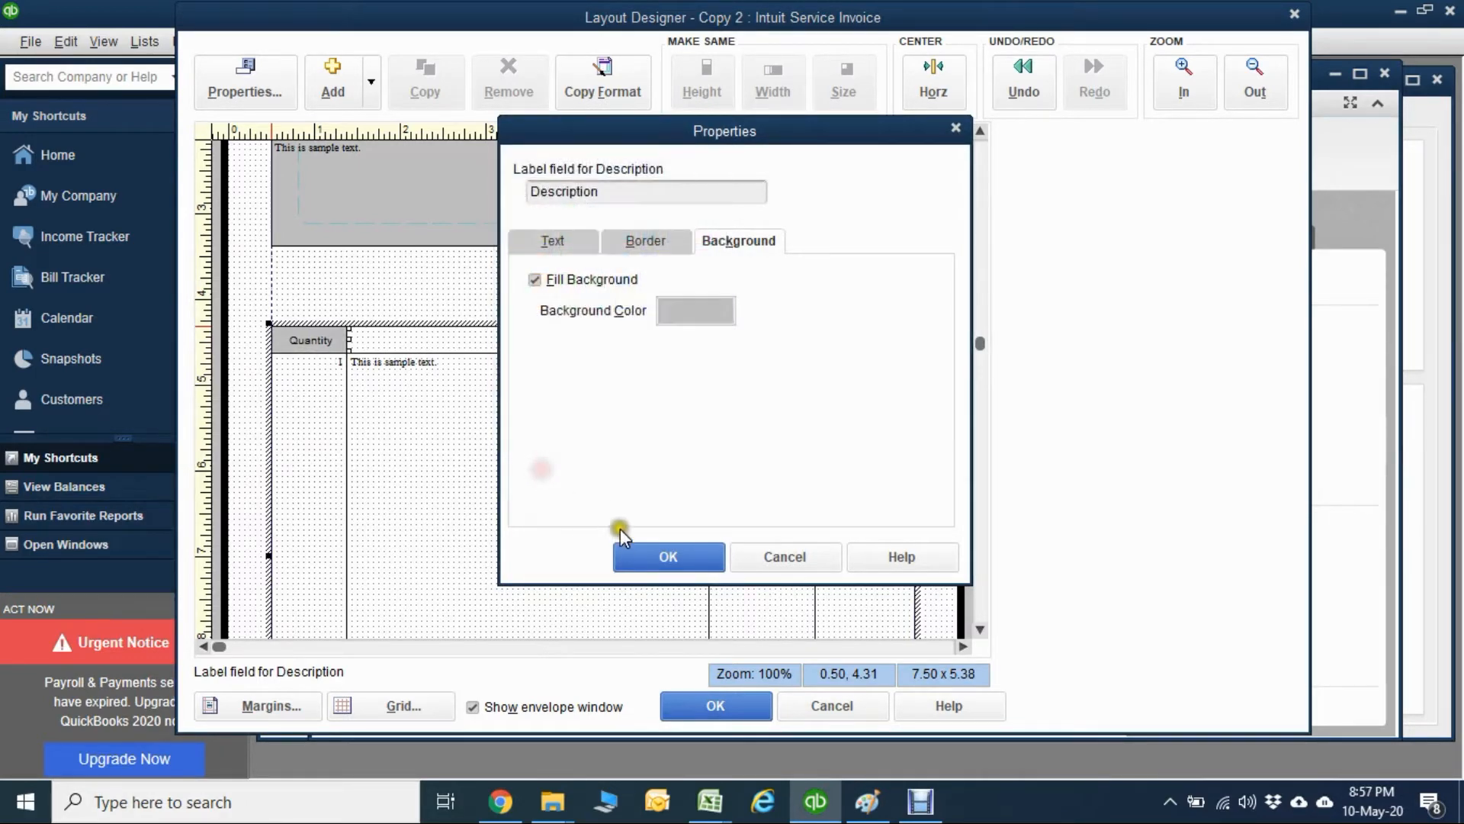
pyautogui.click(640, 546)
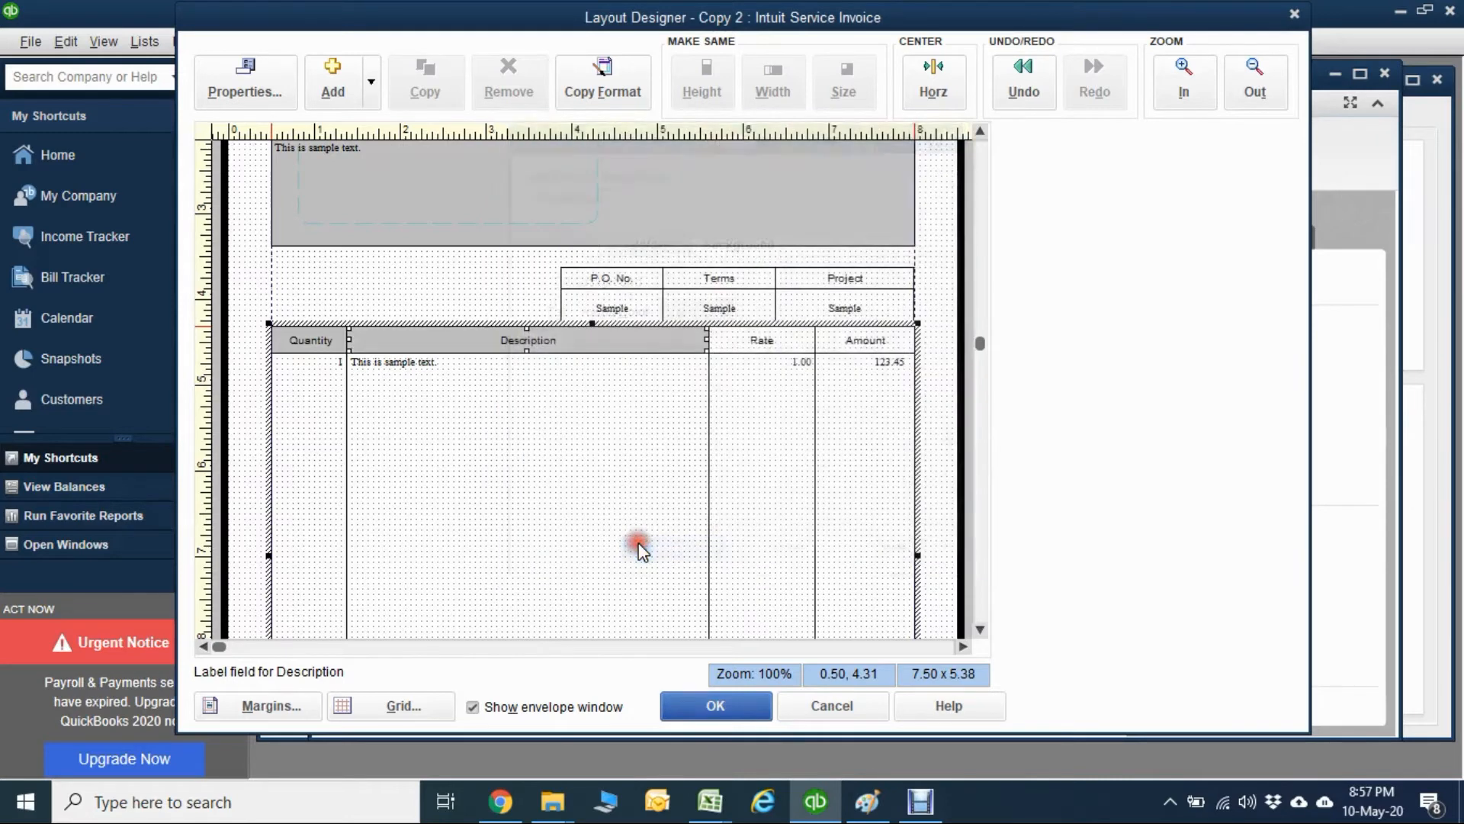
# Fill the background of the Rate column label with the light gray custom color.
pyautogui.doubleClick(755, 338)
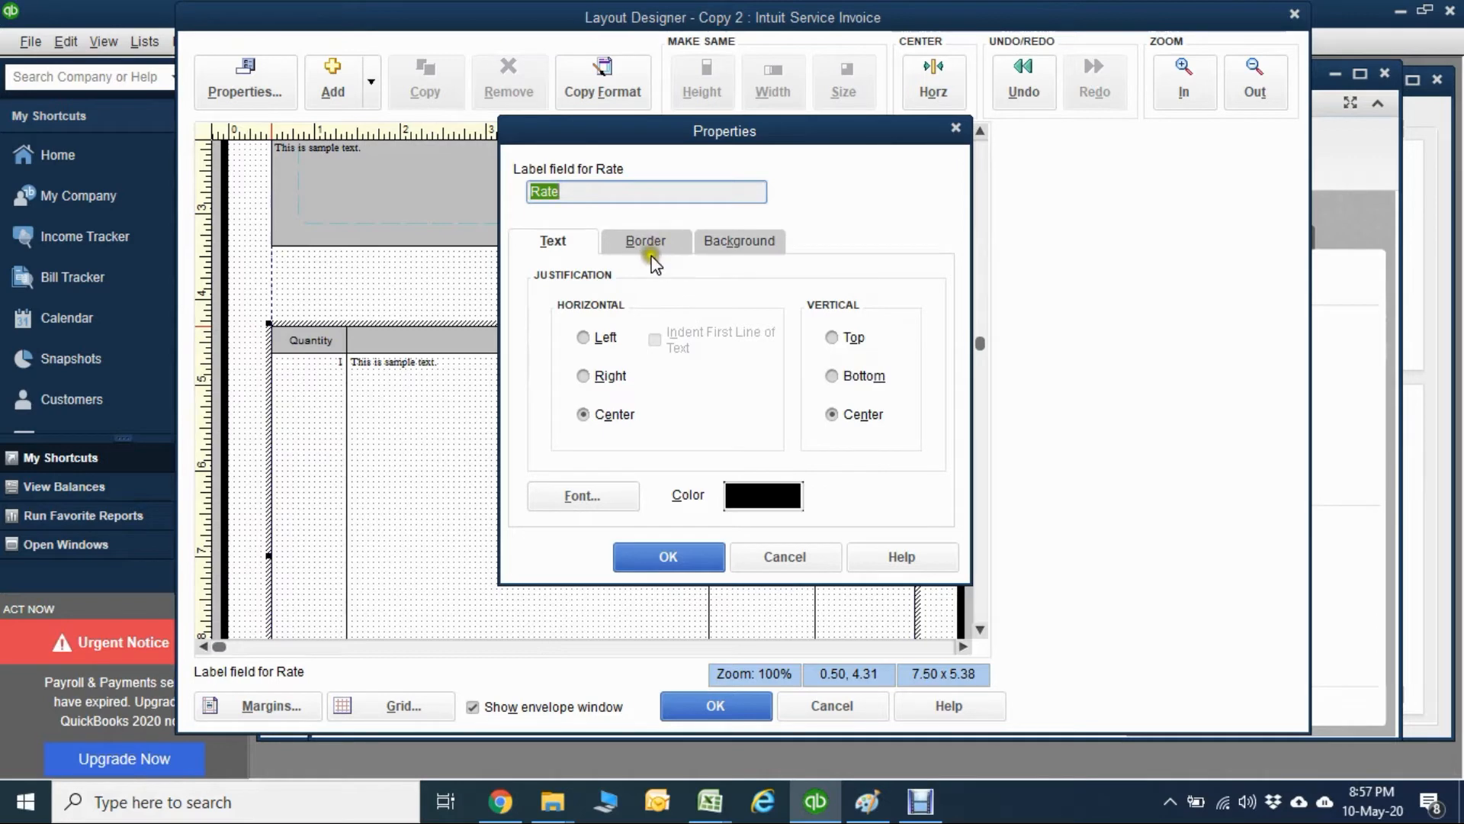
pyautogui.click(726, 241)
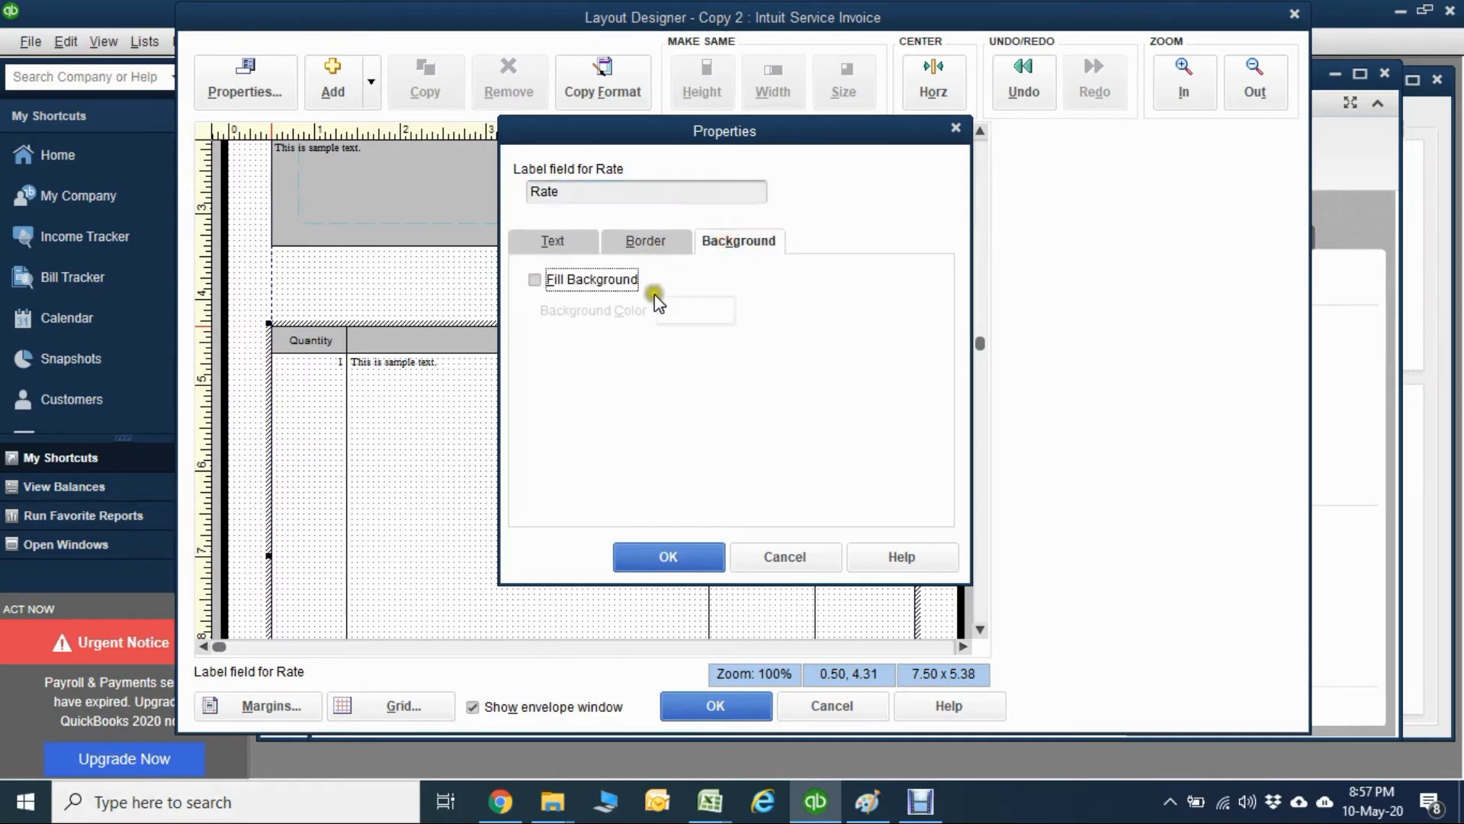
pyautogui.click(602, 281)
pyautogui.click(696, 310)
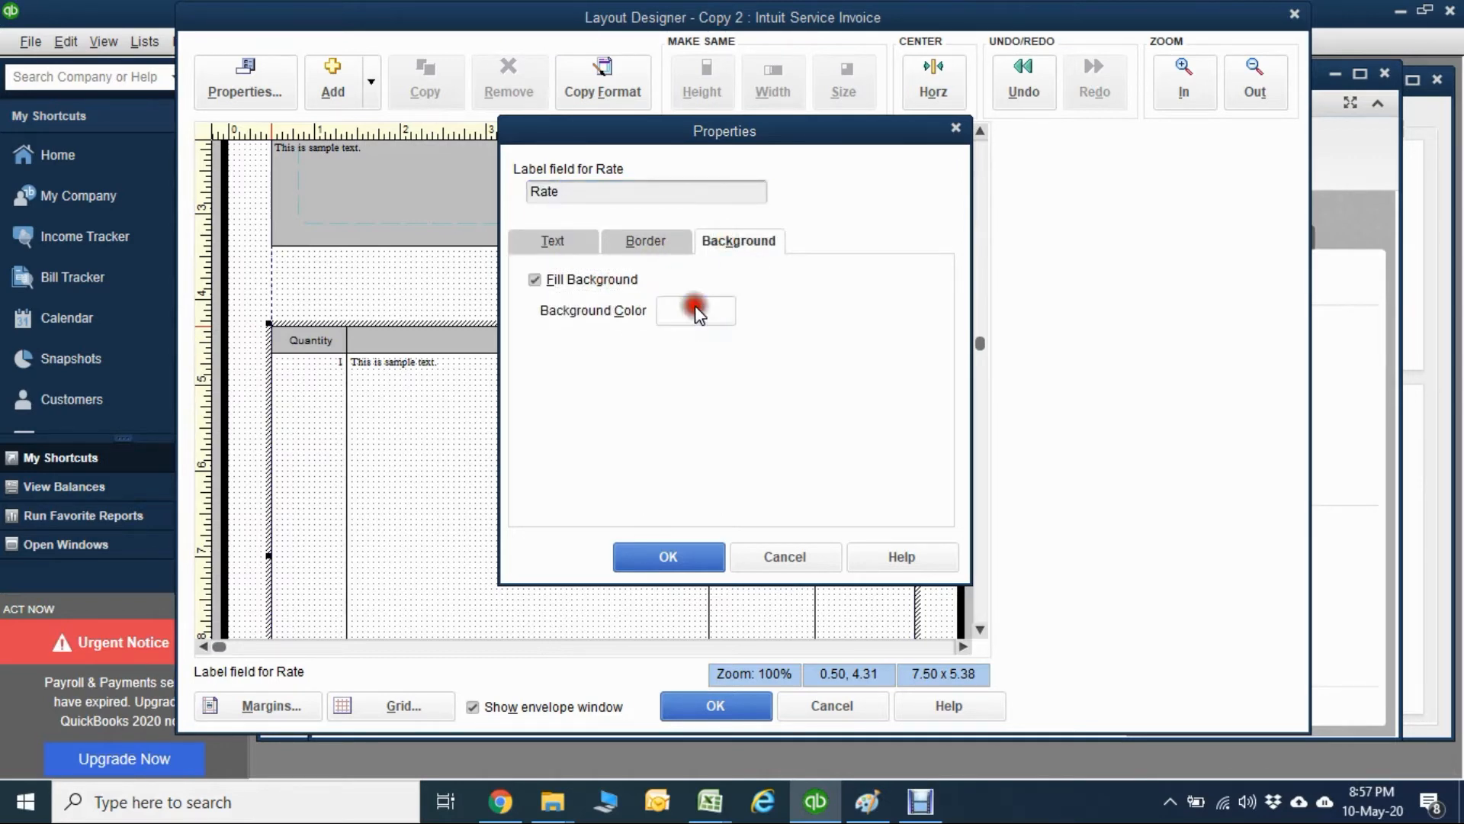
pyautogui.click(623, 386)
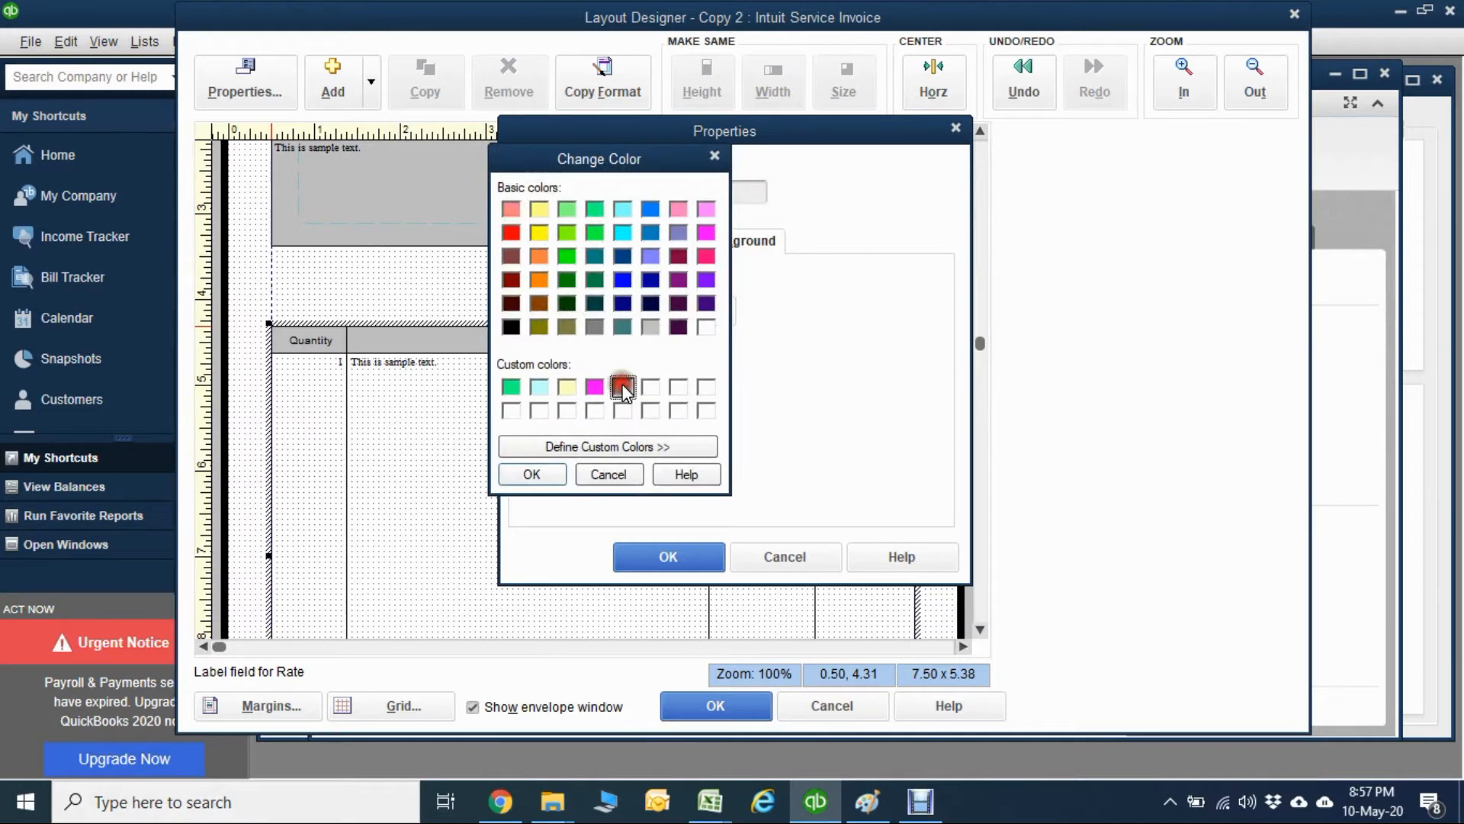
pyautogui.click(546, 469)
pyautogui.click(647, 555)
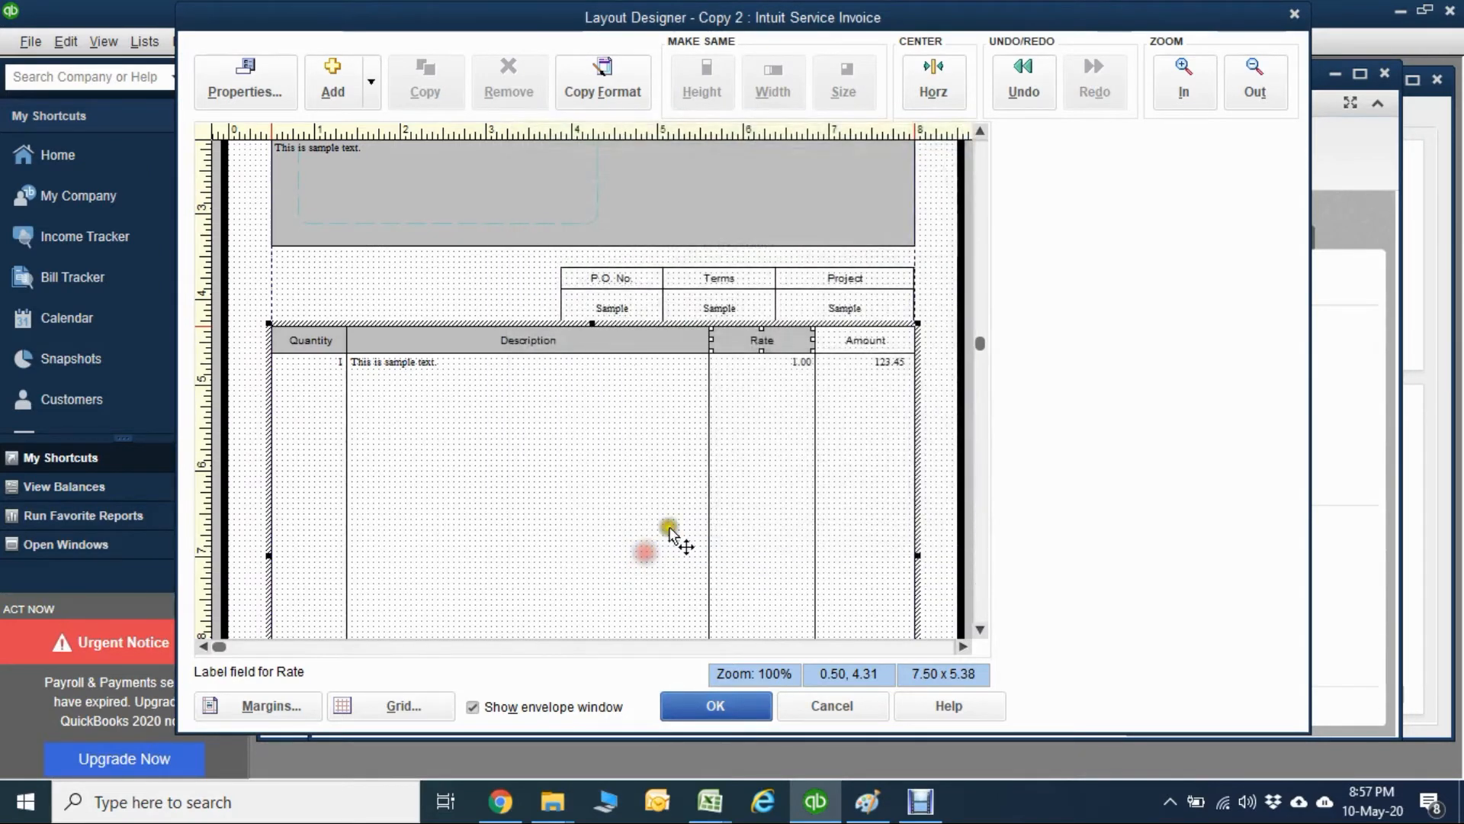
# Fill the background of the Amount column label with the light gray custom color.
pyautogui.doubleClick(869, 354)
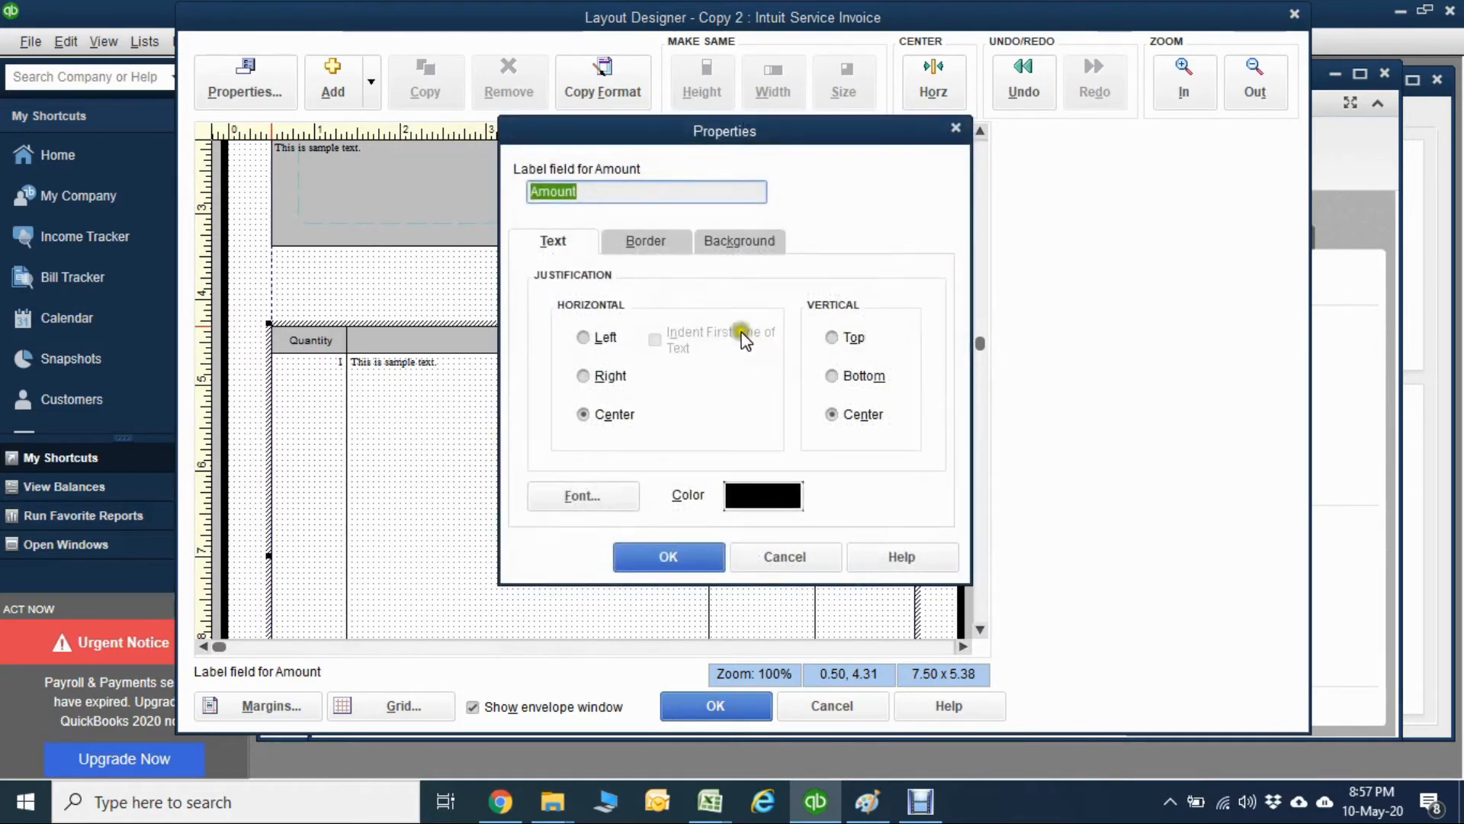
pyautogui.click(738, 252)
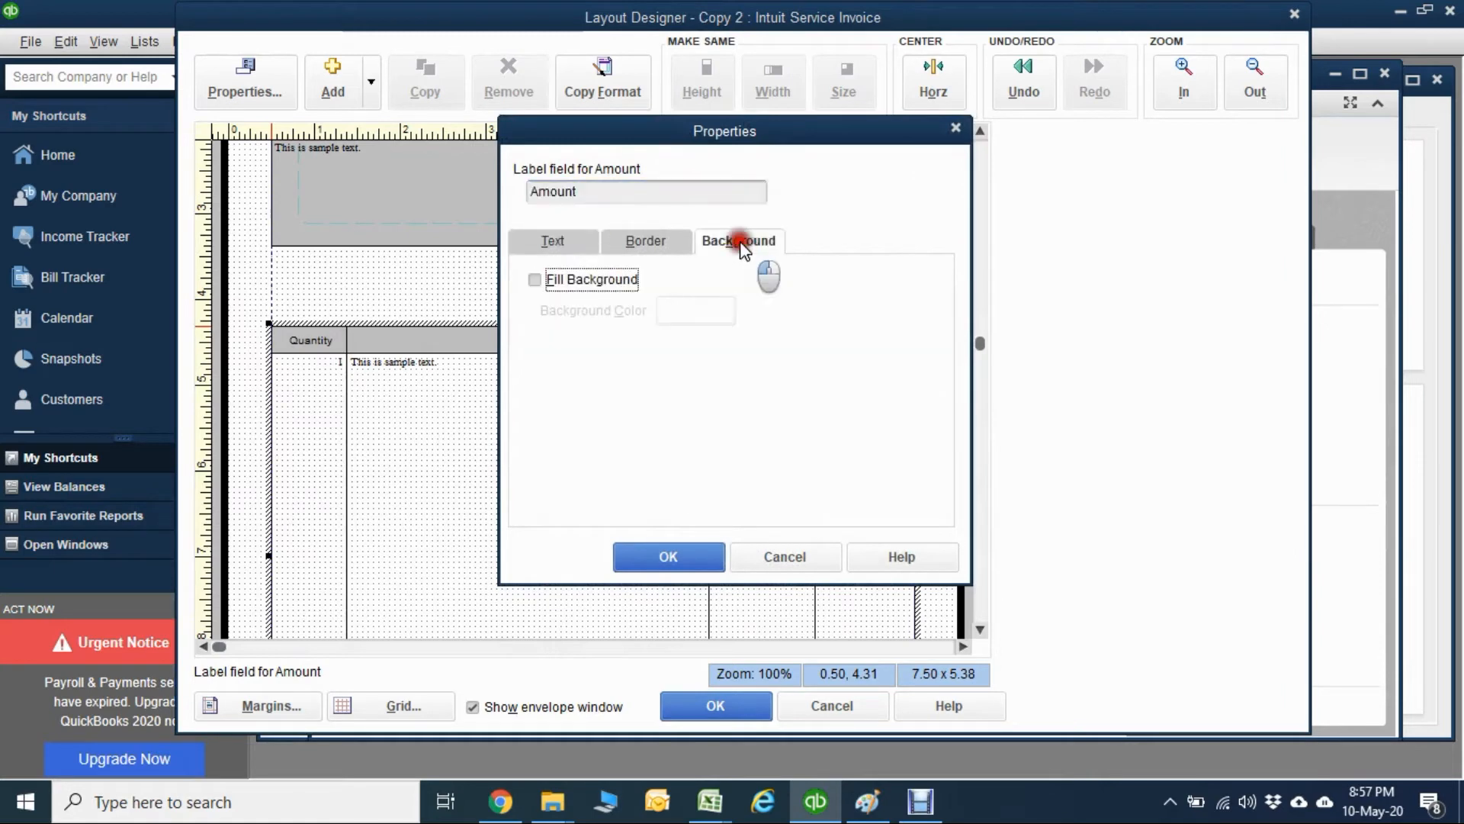
pyautogui.click(606, 284)
pyautogui.click(671, 311)
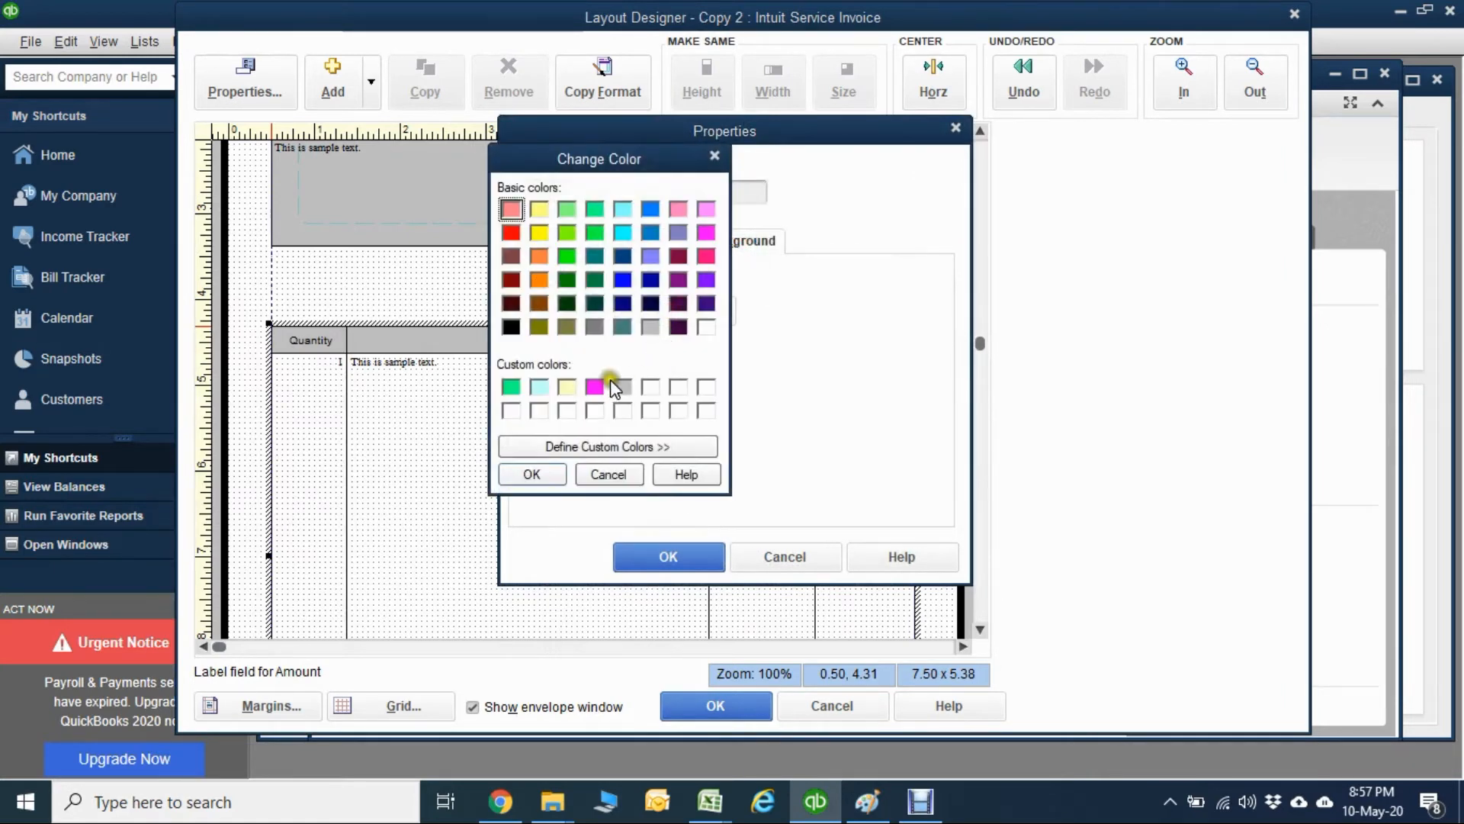
pyautogui.click(555, 468)
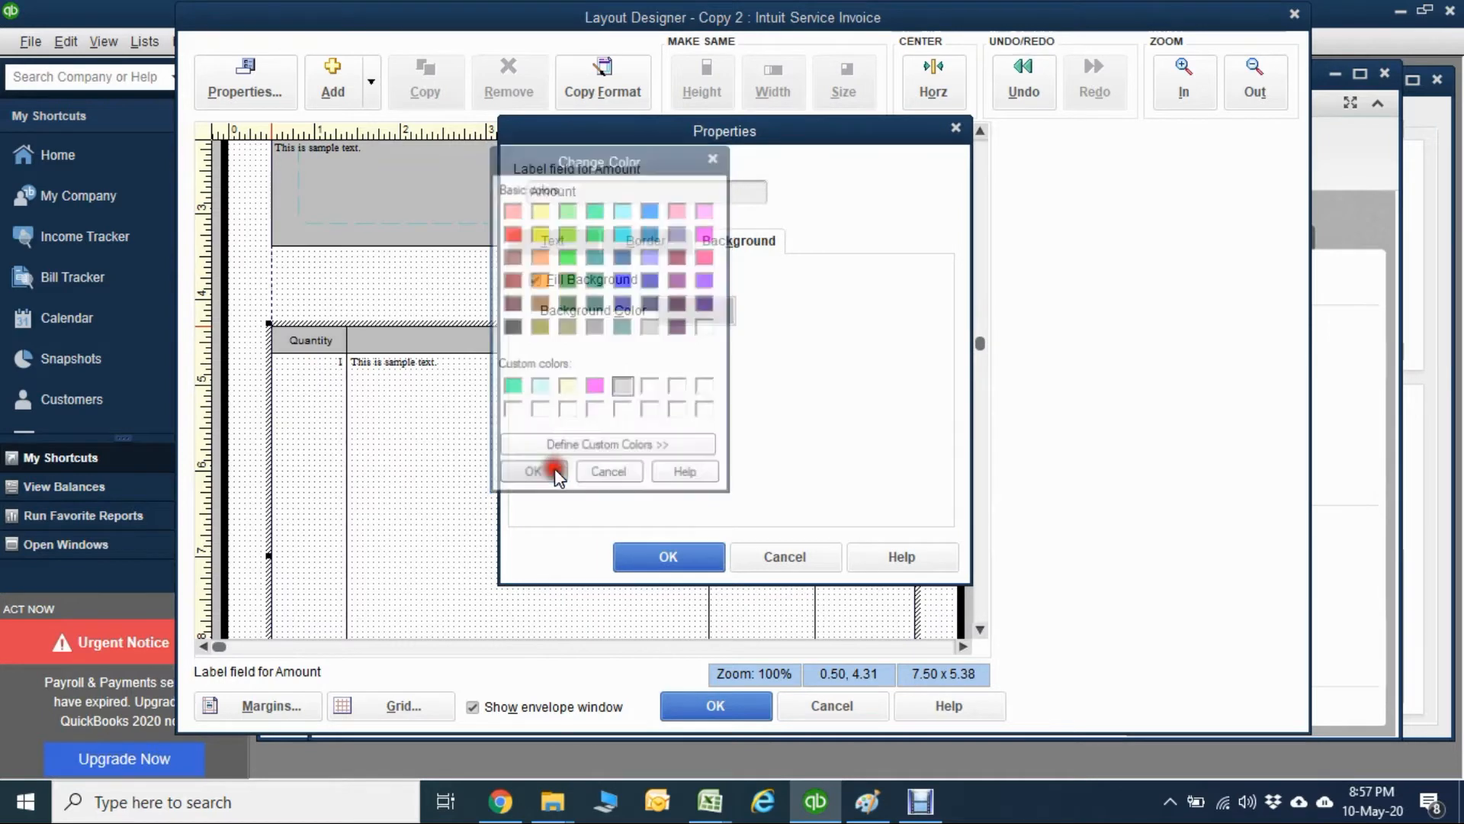
pyautogui.click(652, 556)
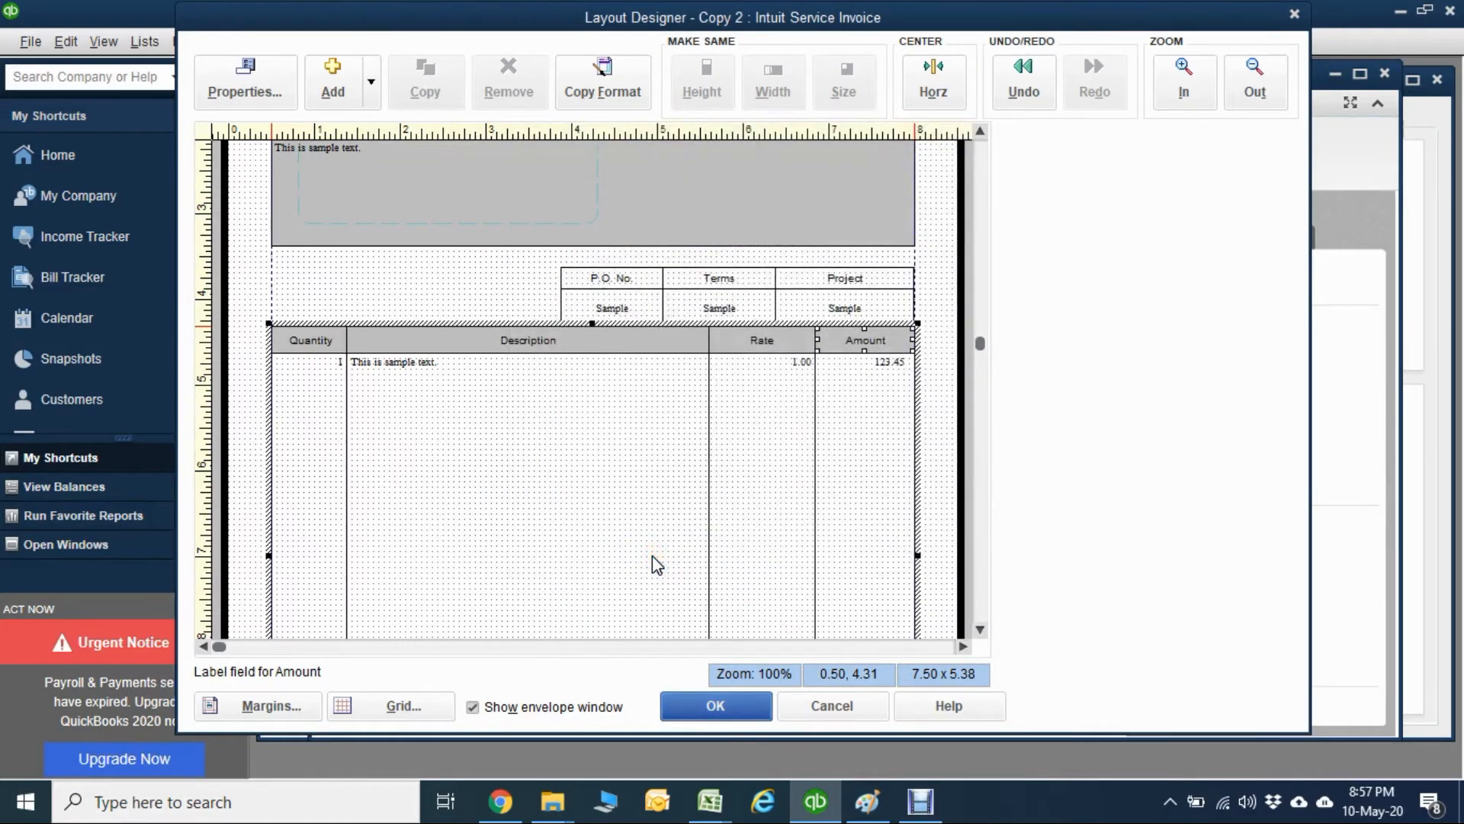
pyautogui.click(653, 567)
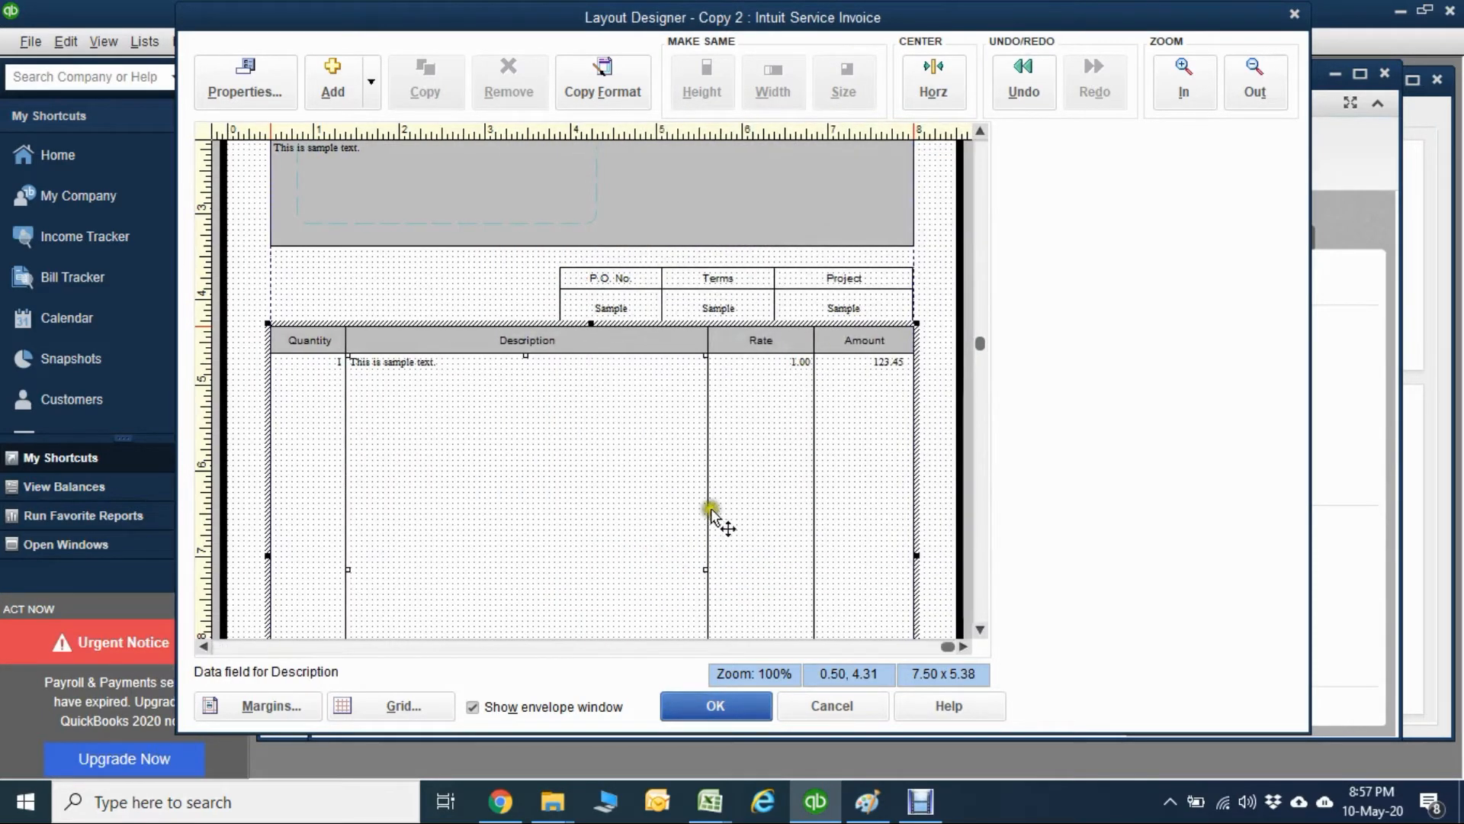
# Trim the Customer Message field to start at the left margin, 5.25 wide, and move it up to 0.50, 8.25.
pyautogui.click(980, 629)
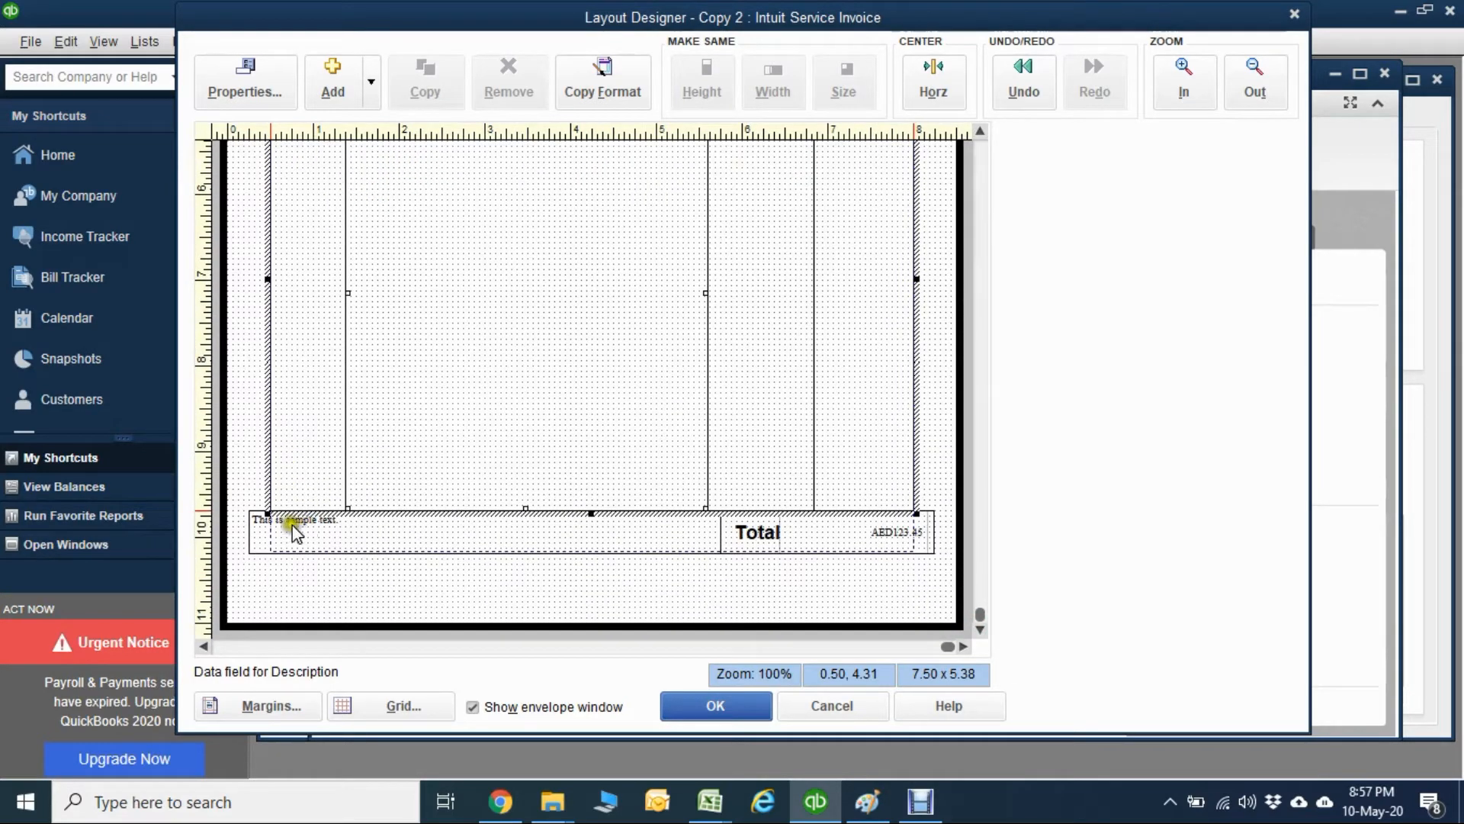
pyautogui.click(270, 532)
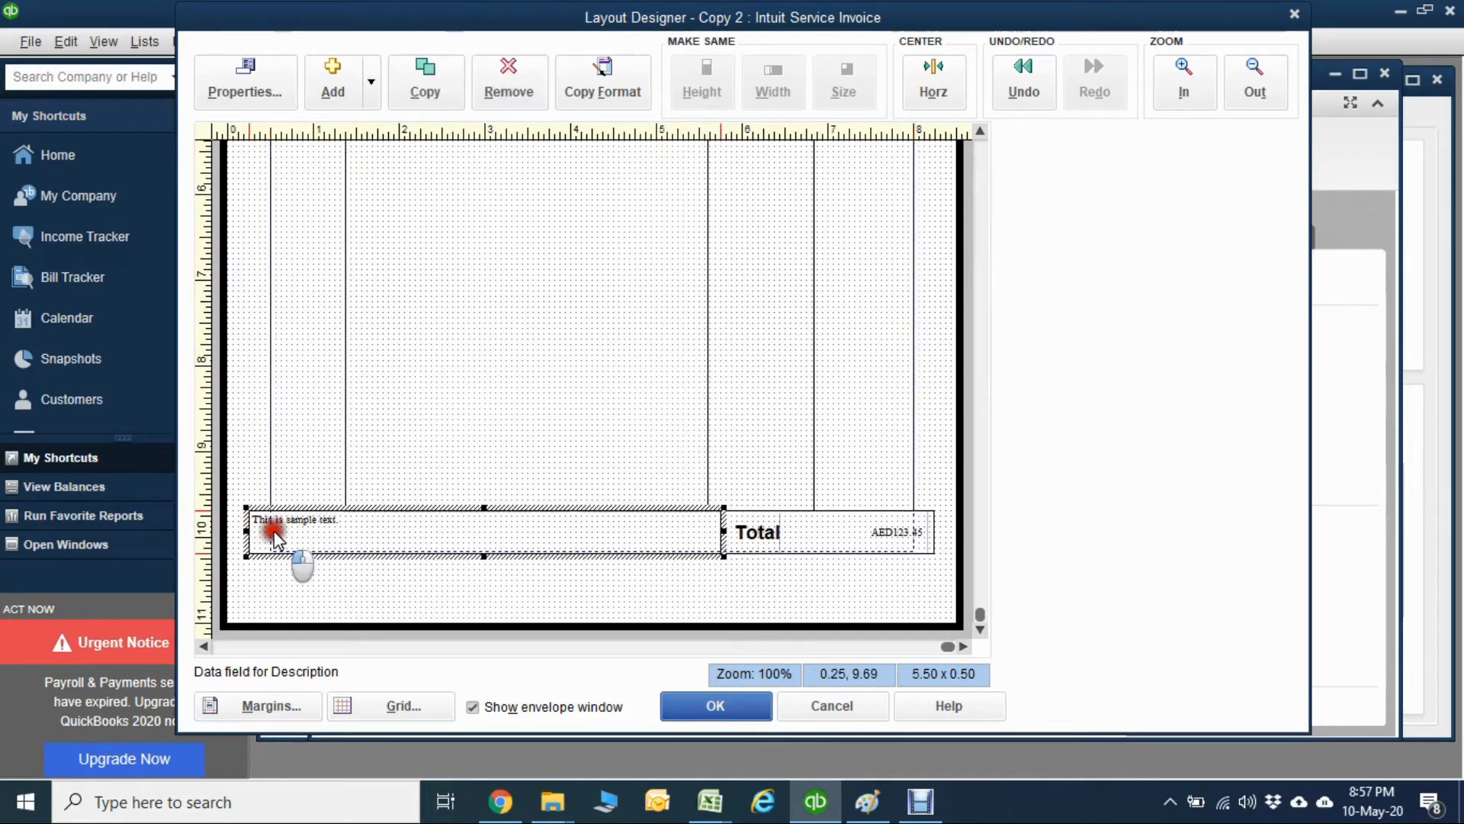
pyautogui.moveTo(245, 532); pyautogui.dragTo(267, 533)
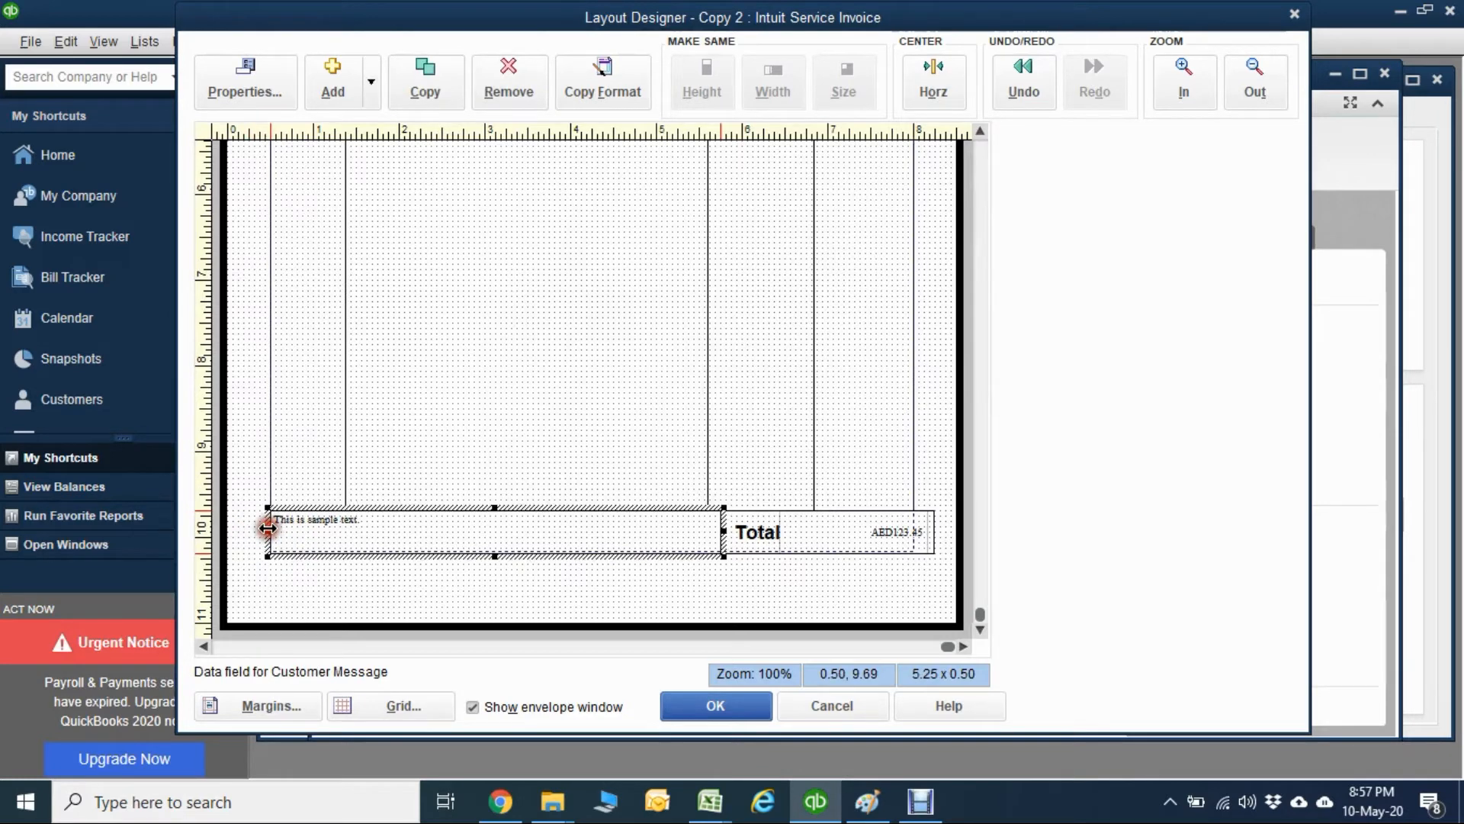
pyautogui.click(899, 514)
pyautogui.click(696, 542)
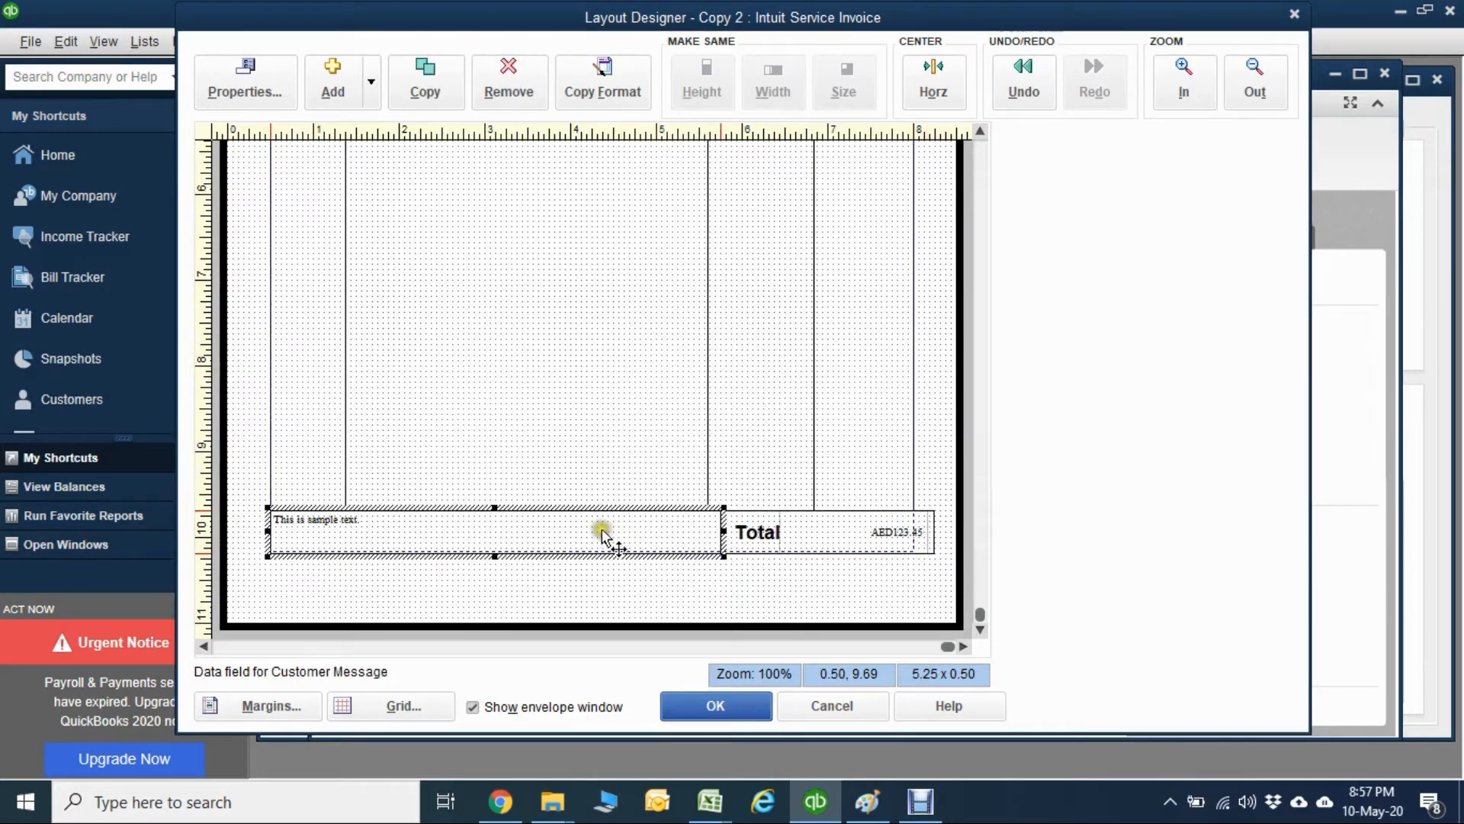
pyautogui.moveTo(602, 529); pyautogui.dragTo(612, 412)
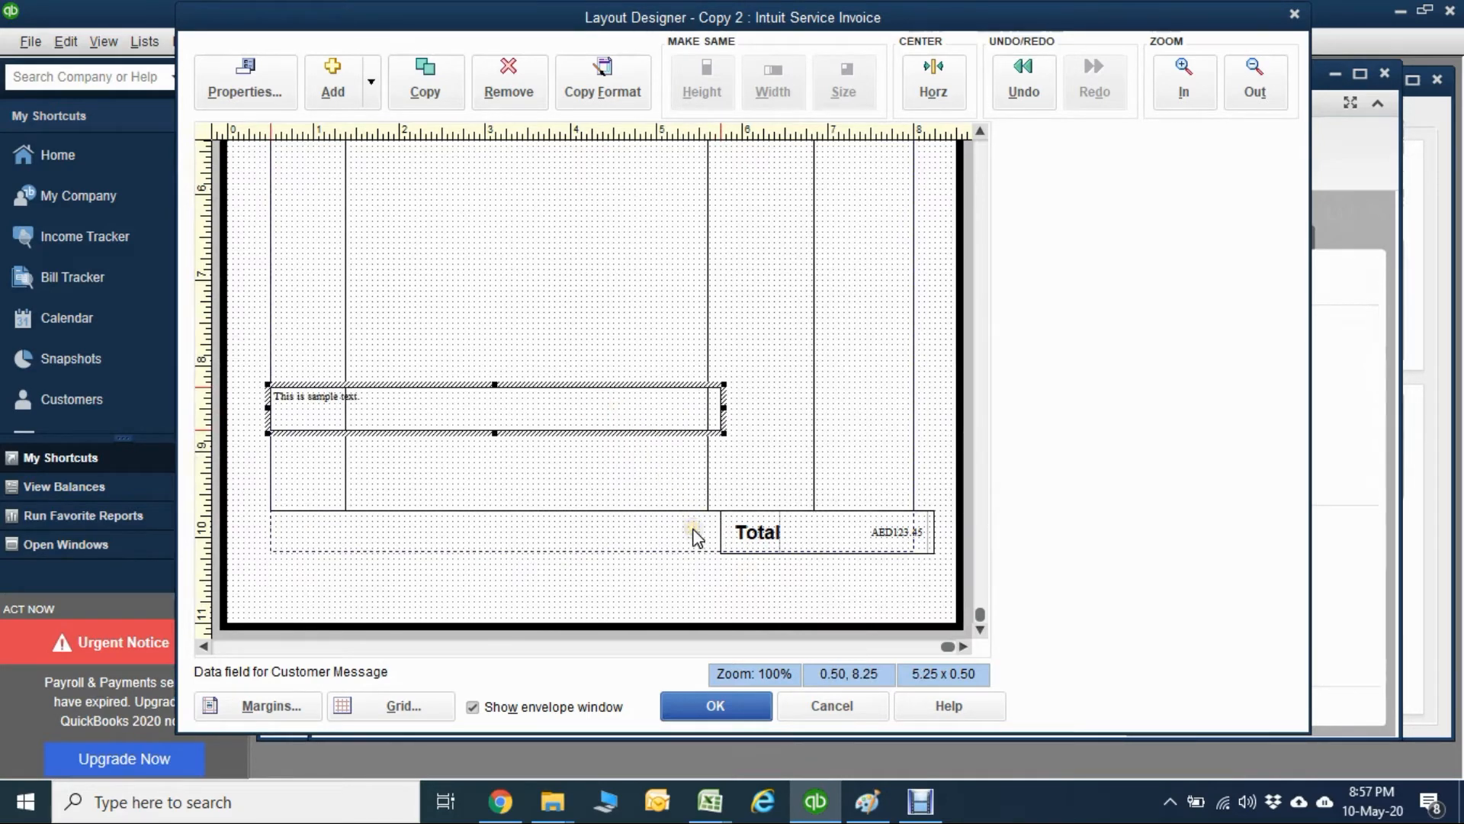
# Move the Total data field to 6.25, 8.25 and its label to 5.50, 8.25, level with the Customer Message field.
pyautogui.moveTo(810, 524); pyautogui.dragTo(797, 404)
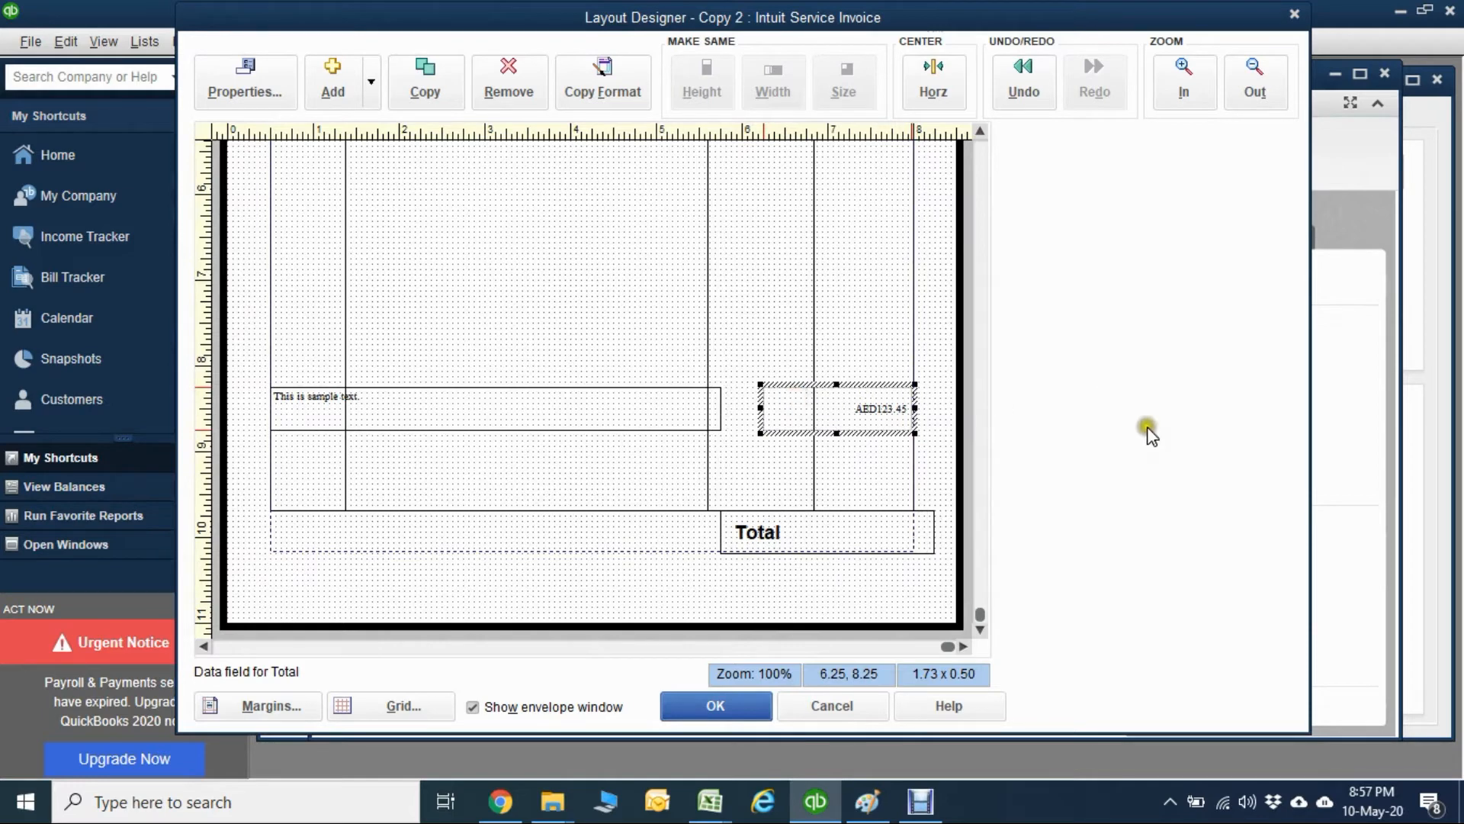
pyautogui.click(983, 192)
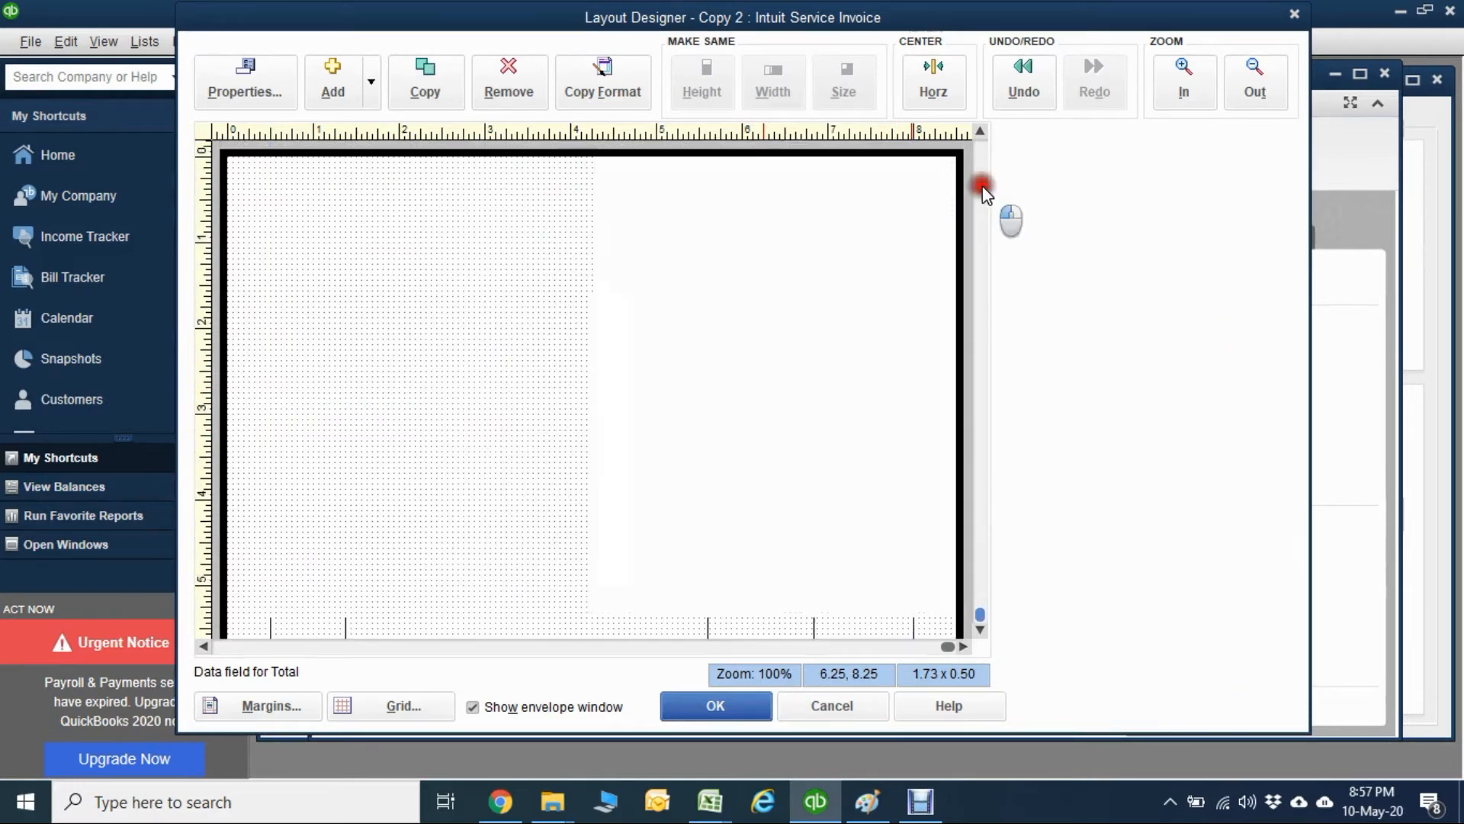
pyautogui.click(981, 614)
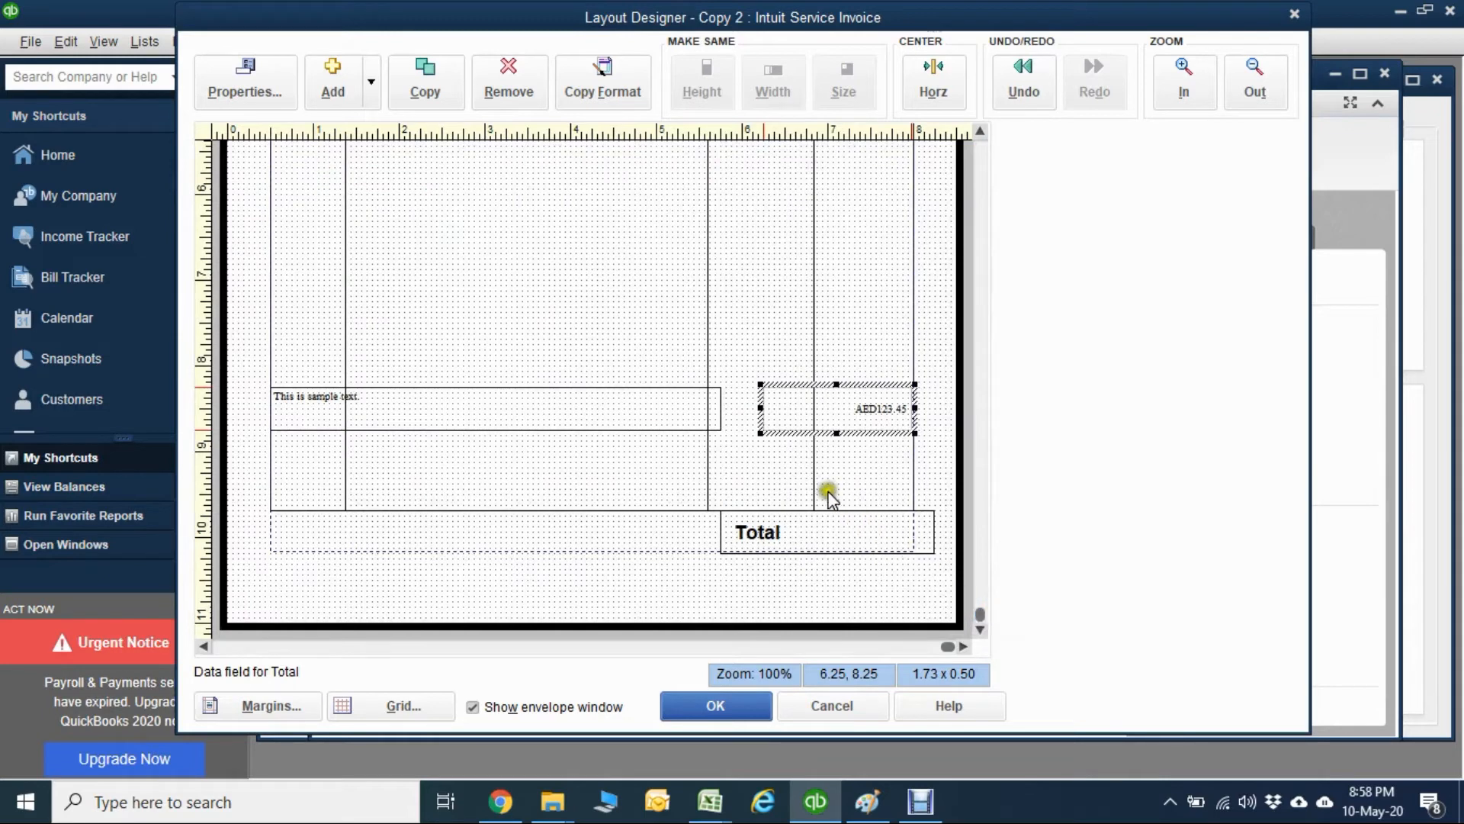
pyautogui.click(820, 523)
pyautogui.moveTo(818, 523); pyautogui.dragTo(798, 409)
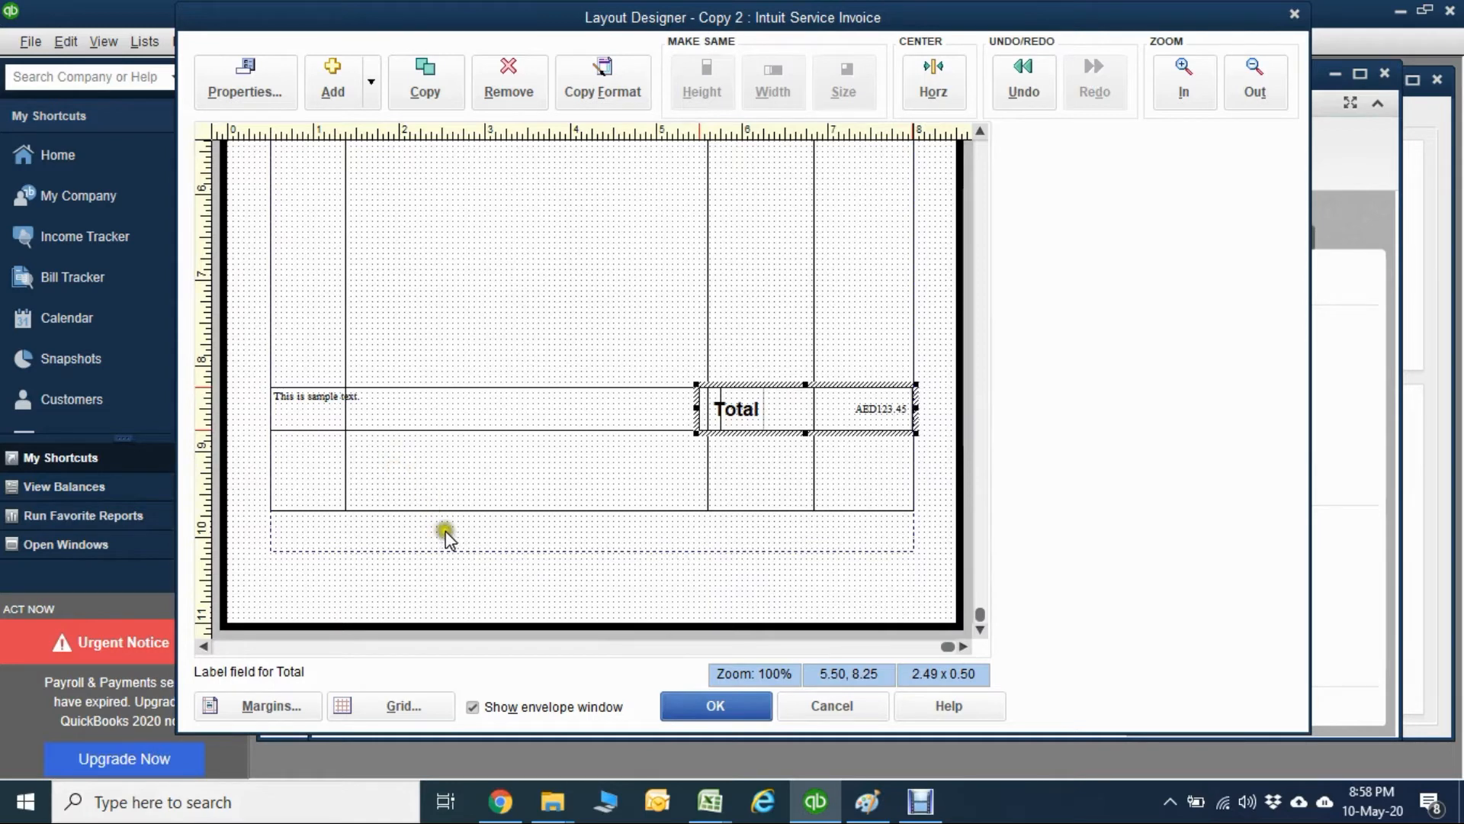
# Shorten the line-items table to 4.44 high so its lower edge meets the bottom of the Total row.
pyautogui.click(524, 484)
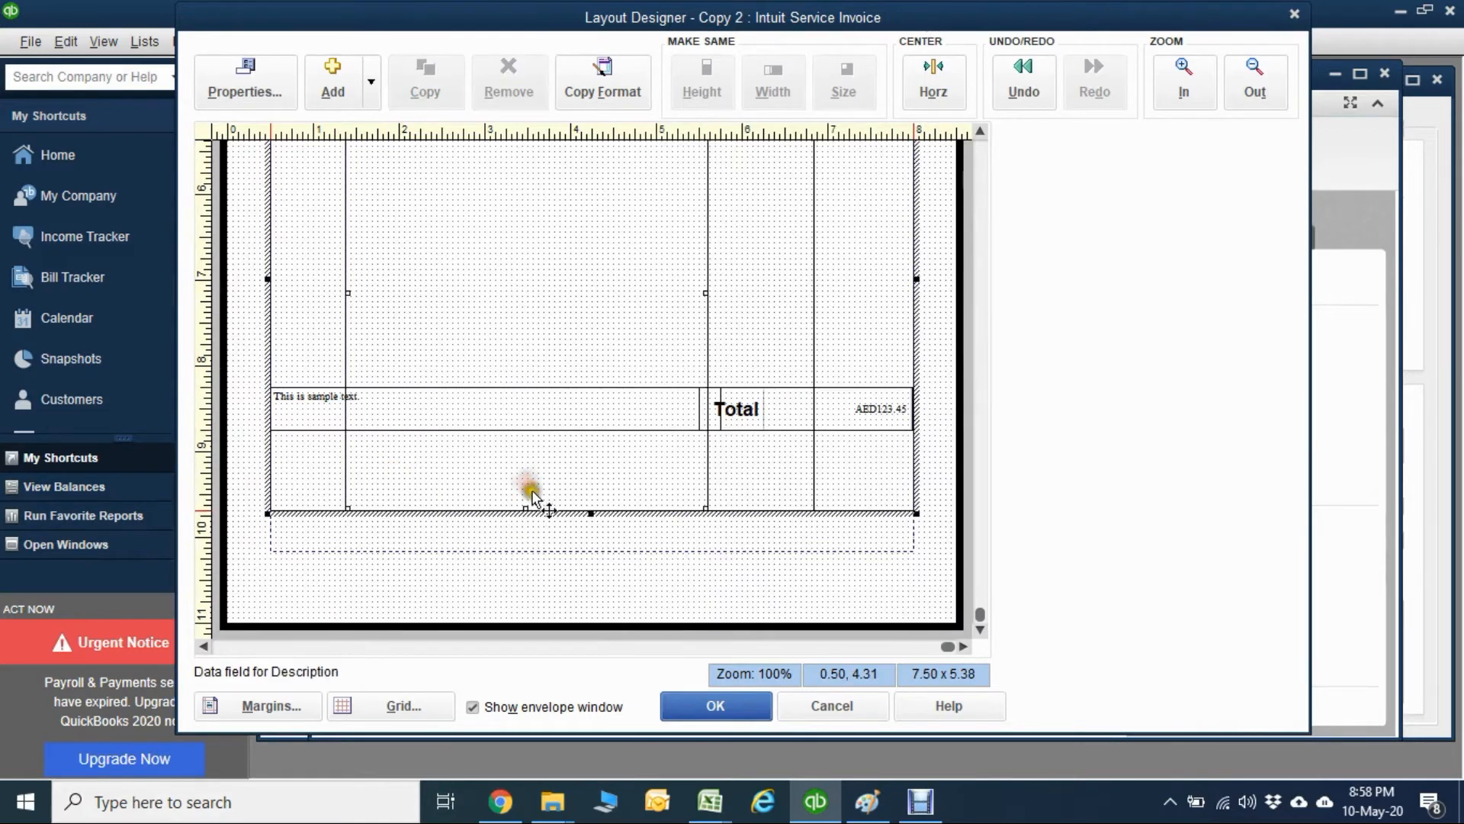
pyautogui.moveTo(590, 512); pyautogui.dragTo(597, 430)
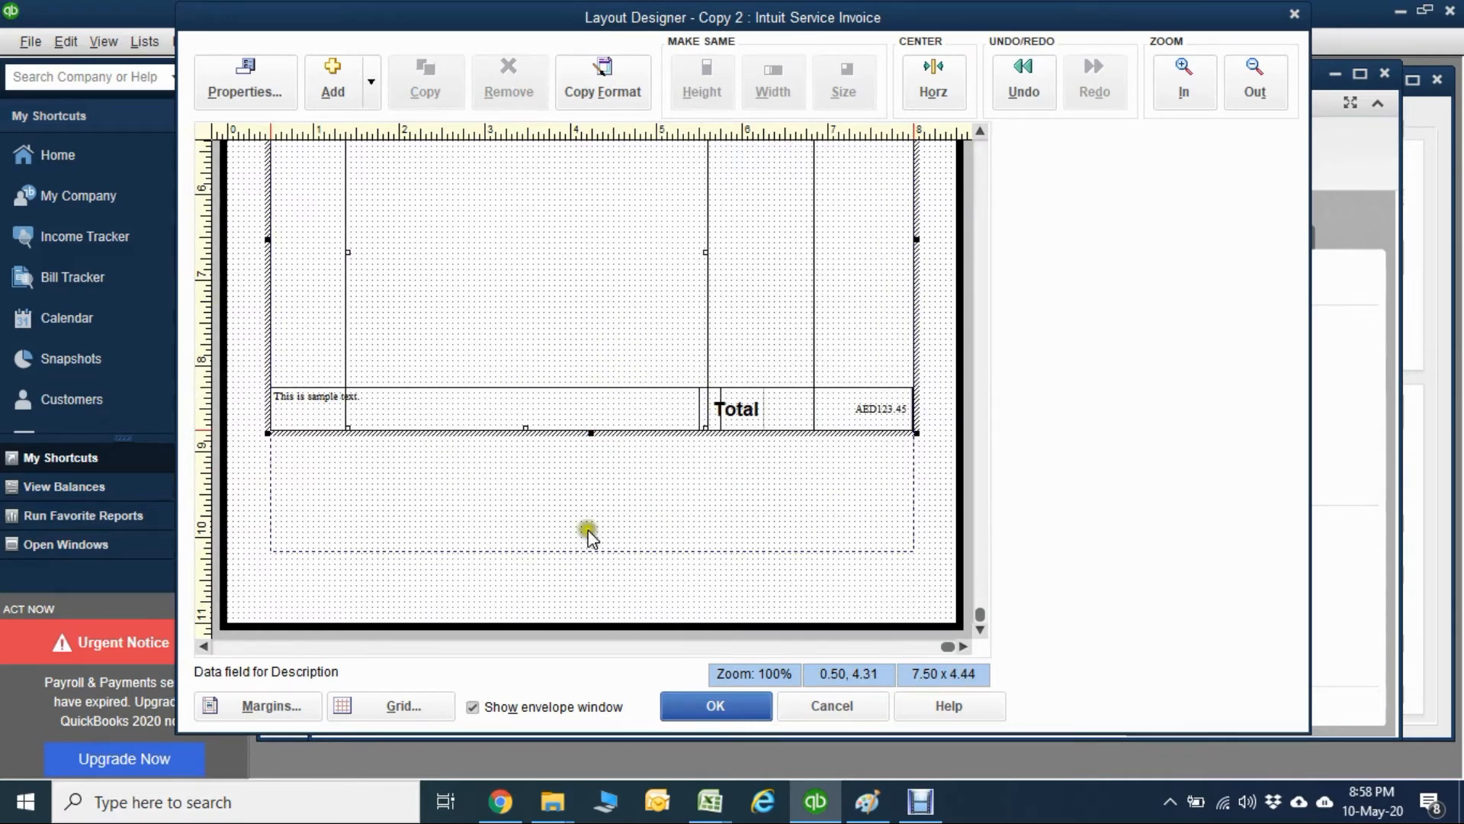
pyautogui.click(699, 550)
# Narrow the Customer Message field to 5.00 wide so it ends at the Total label.
pyautogui.click(744, 411)
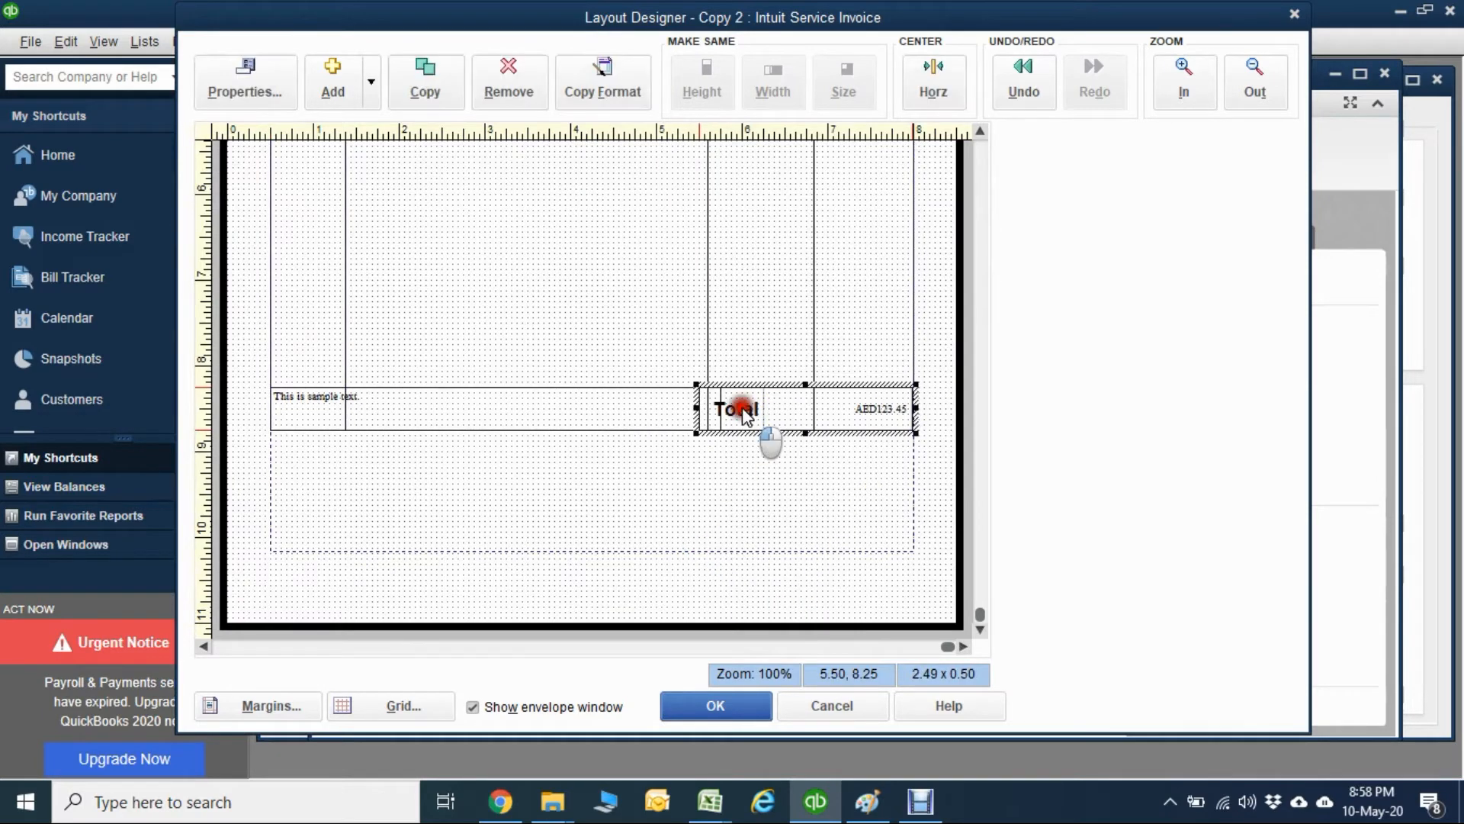
pyautogui.click(634, 407)
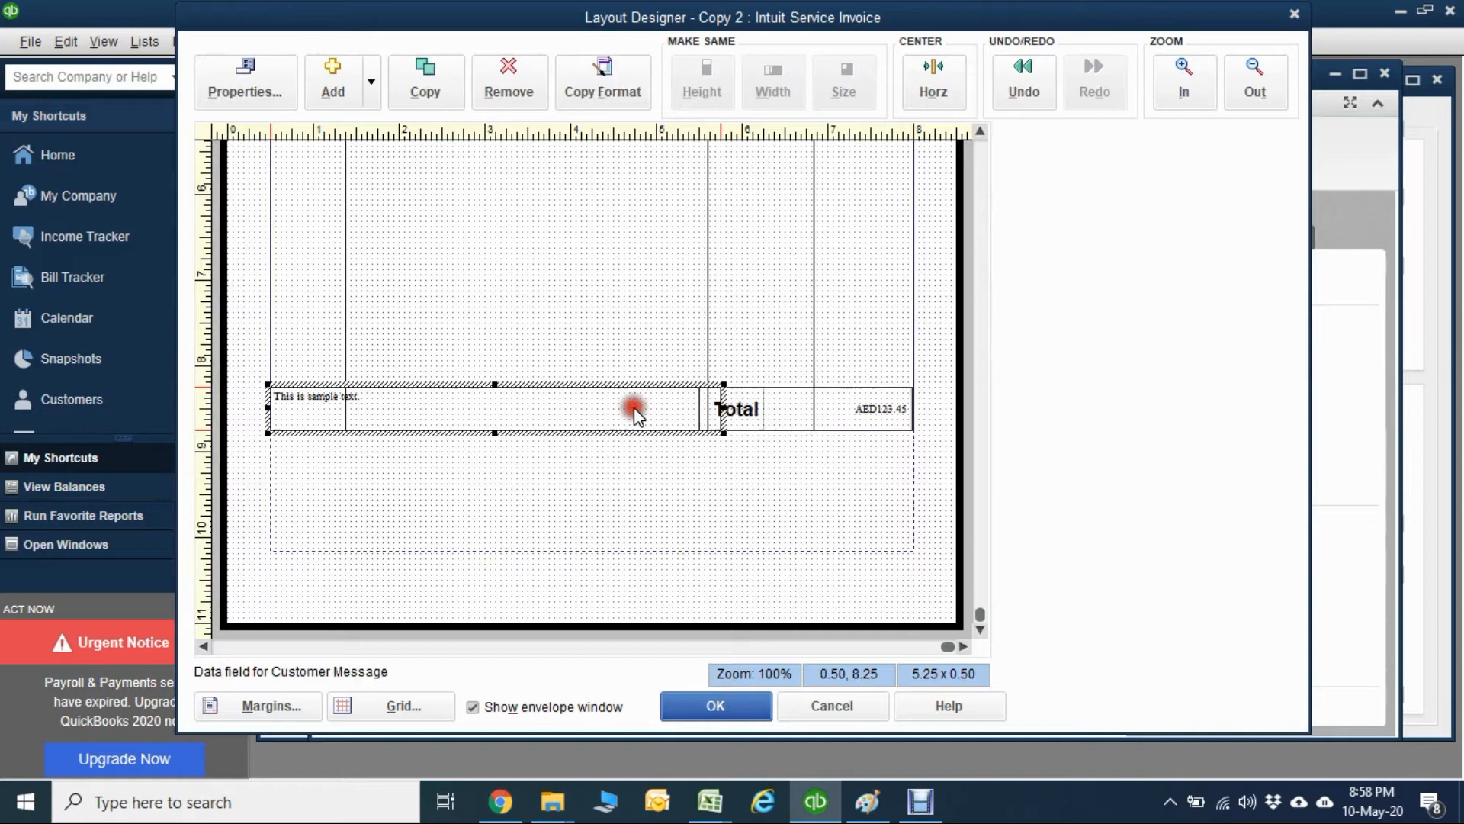
pyautogui.moveTo(724, 408); pyautogui.dragTo(702, 408)
# Trim the left edge of the Total label to line up with the divider between the Description and Rate columns.
pyautogui.click(729, 412)
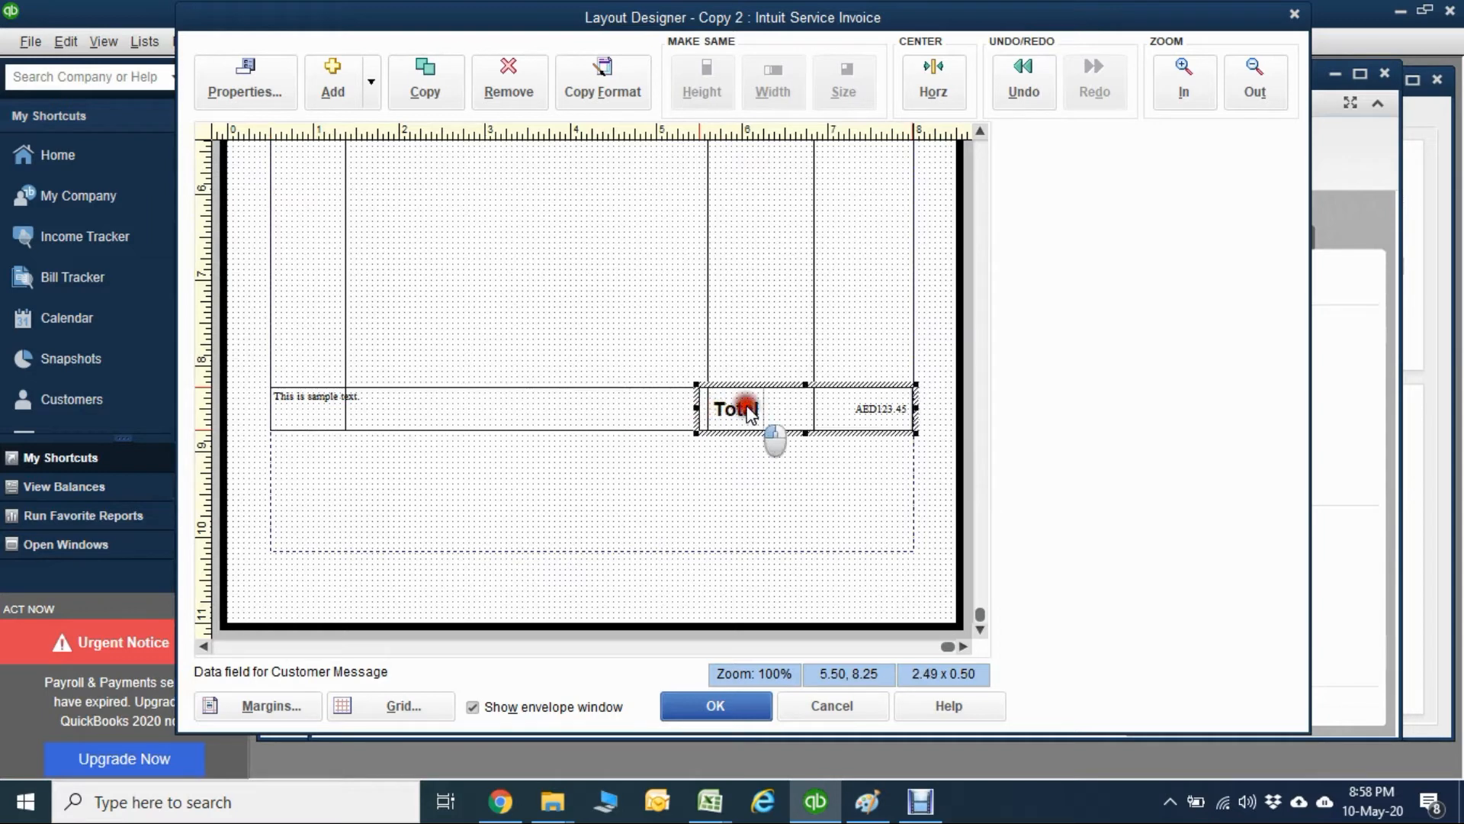
pyautogui.click(725, 460)
pyautogui.click(734, 412)
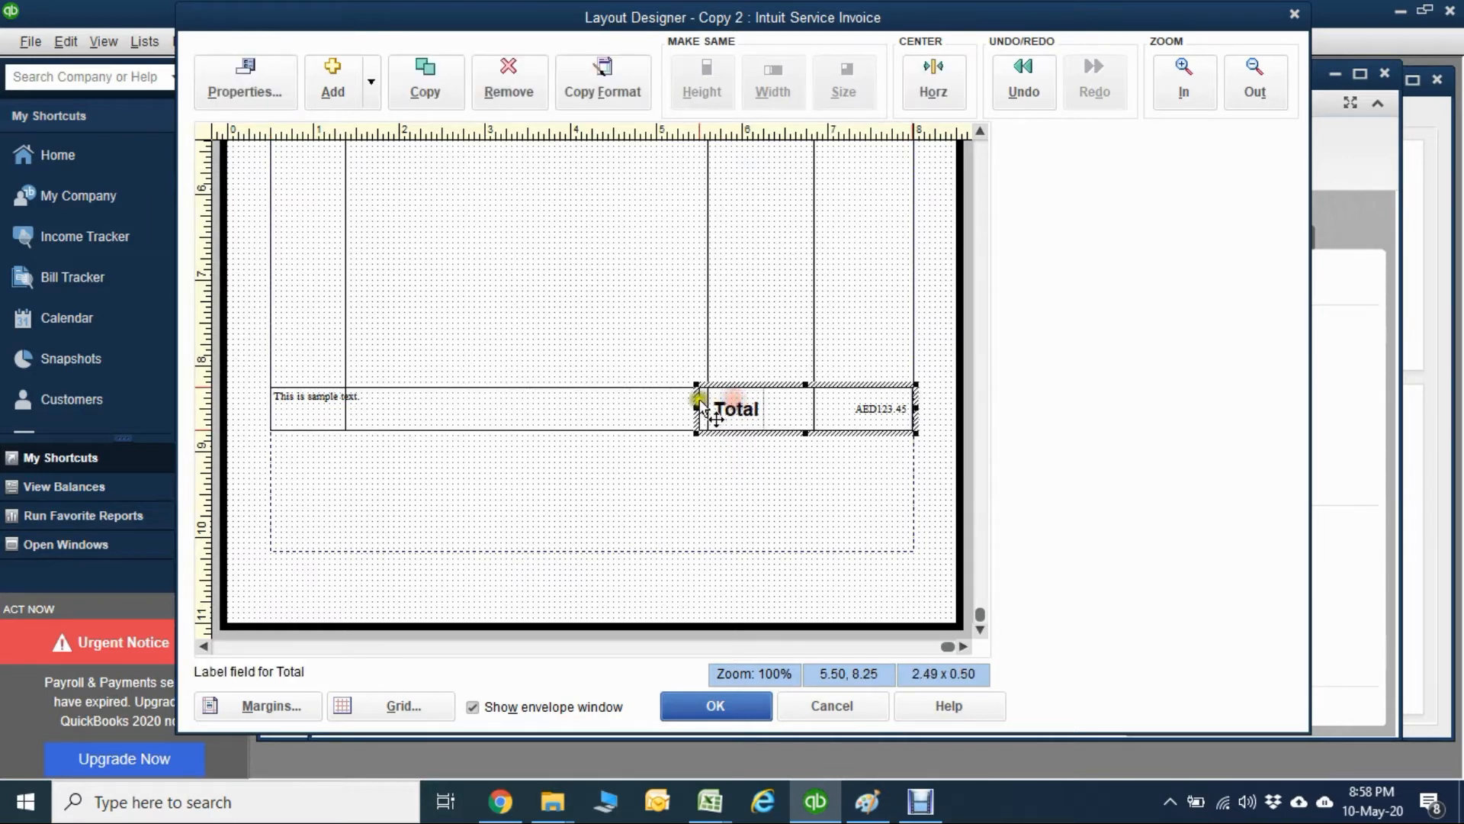
pyautogui.moveTo(697, 409); pyautogui.dragTo(700, 406)
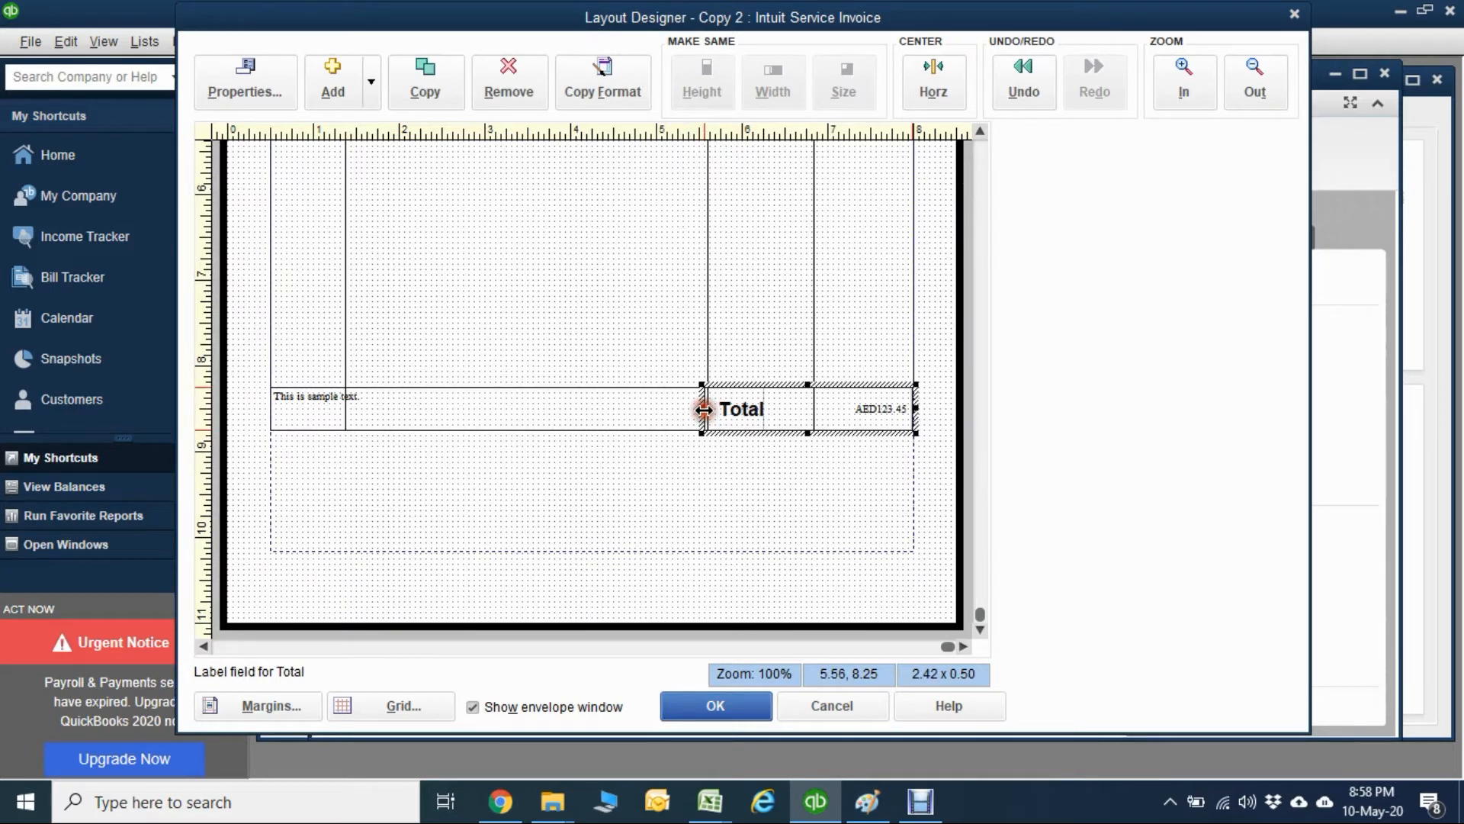
pyautogui.click(706, 461)
pyautogui.click(743, 404)
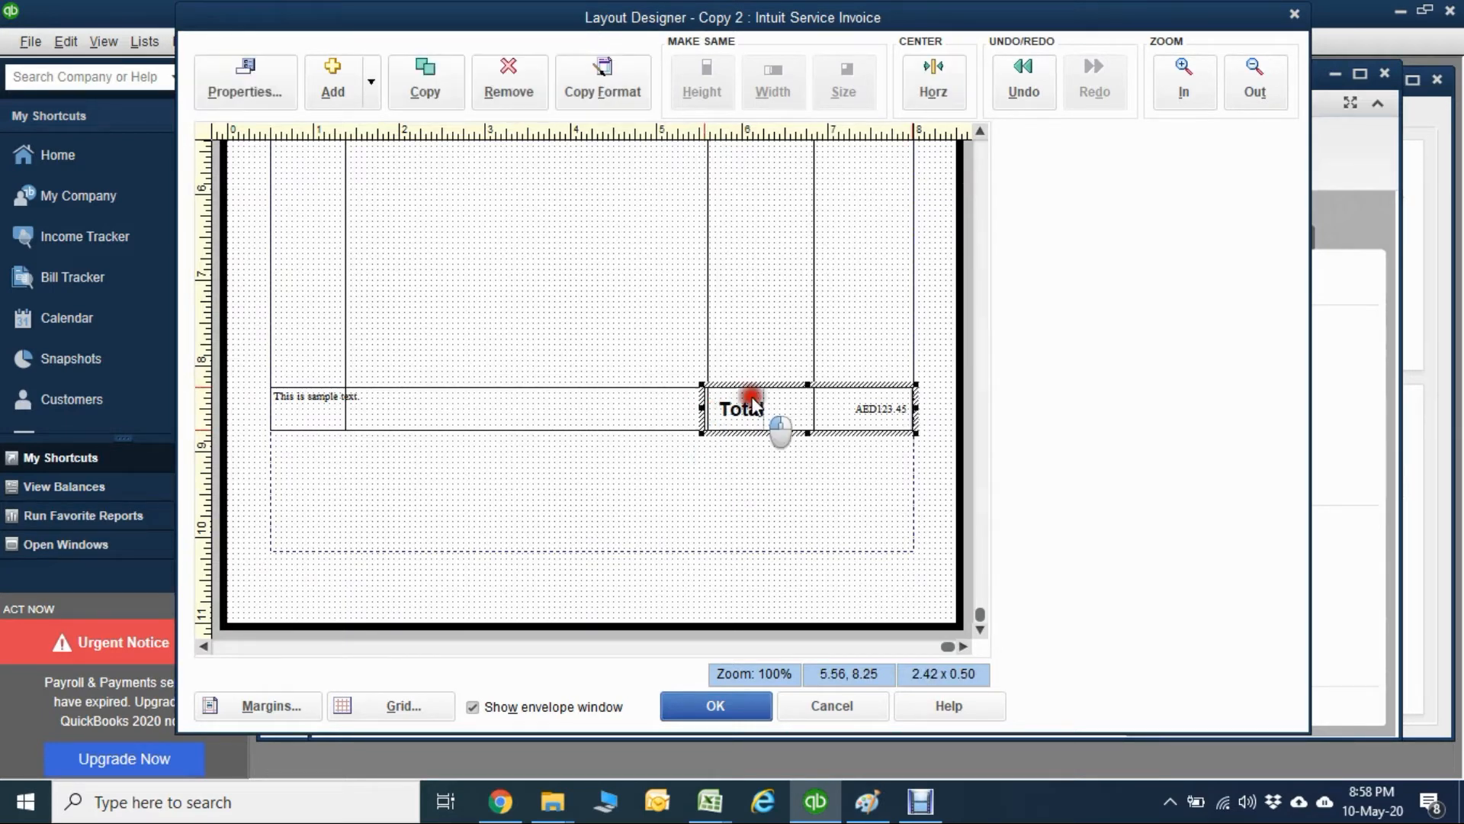
pyautogui.moveTo(700, 405); pyautogui.dragTo(705, 406)
pyautogui.click(694, 467)
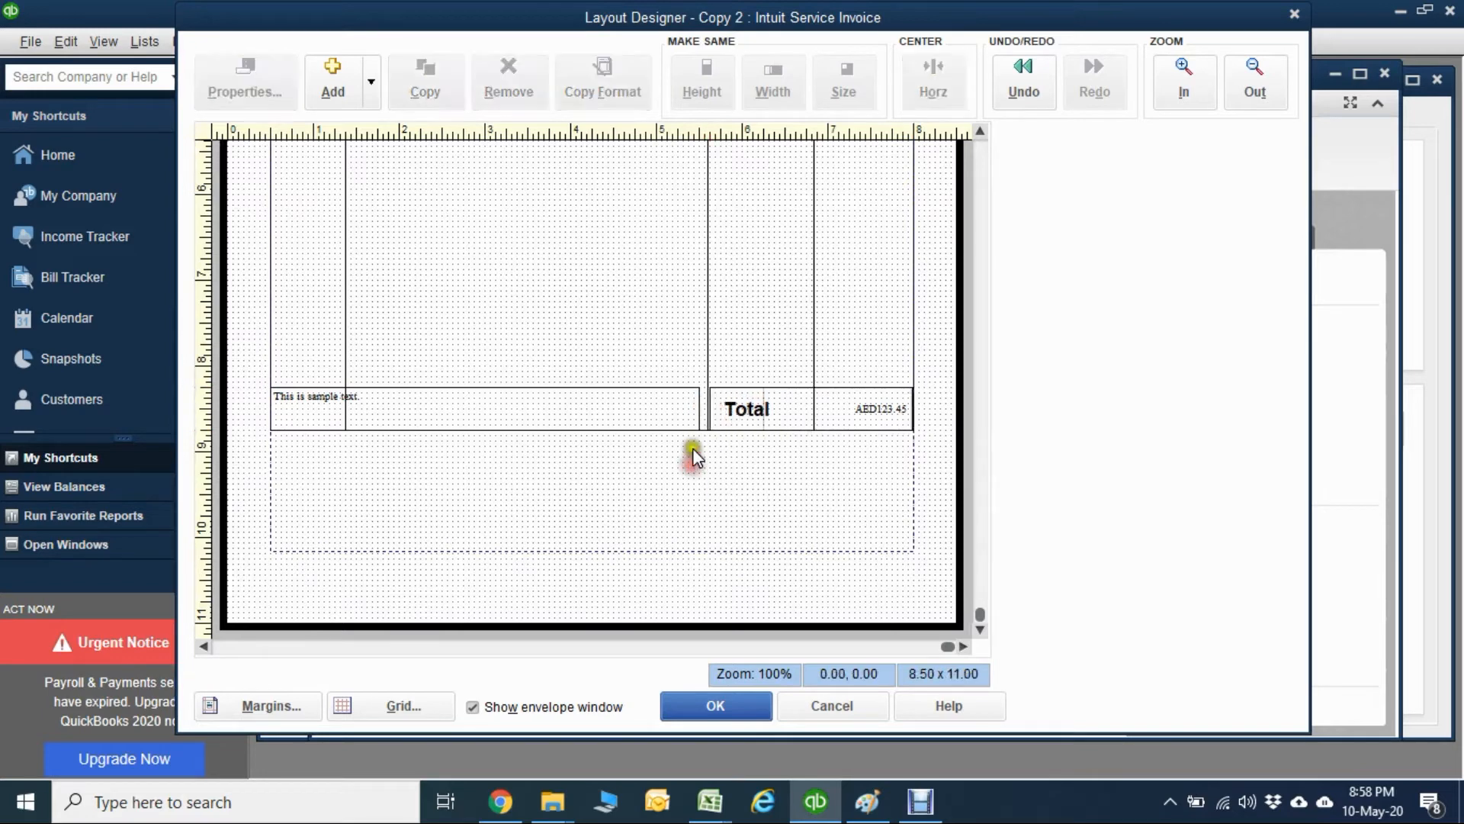
# Extend the right edge of the Customer Message field toward the Total label.
pyautogui.click(687, 410)
pyautogui.click(701, 406)
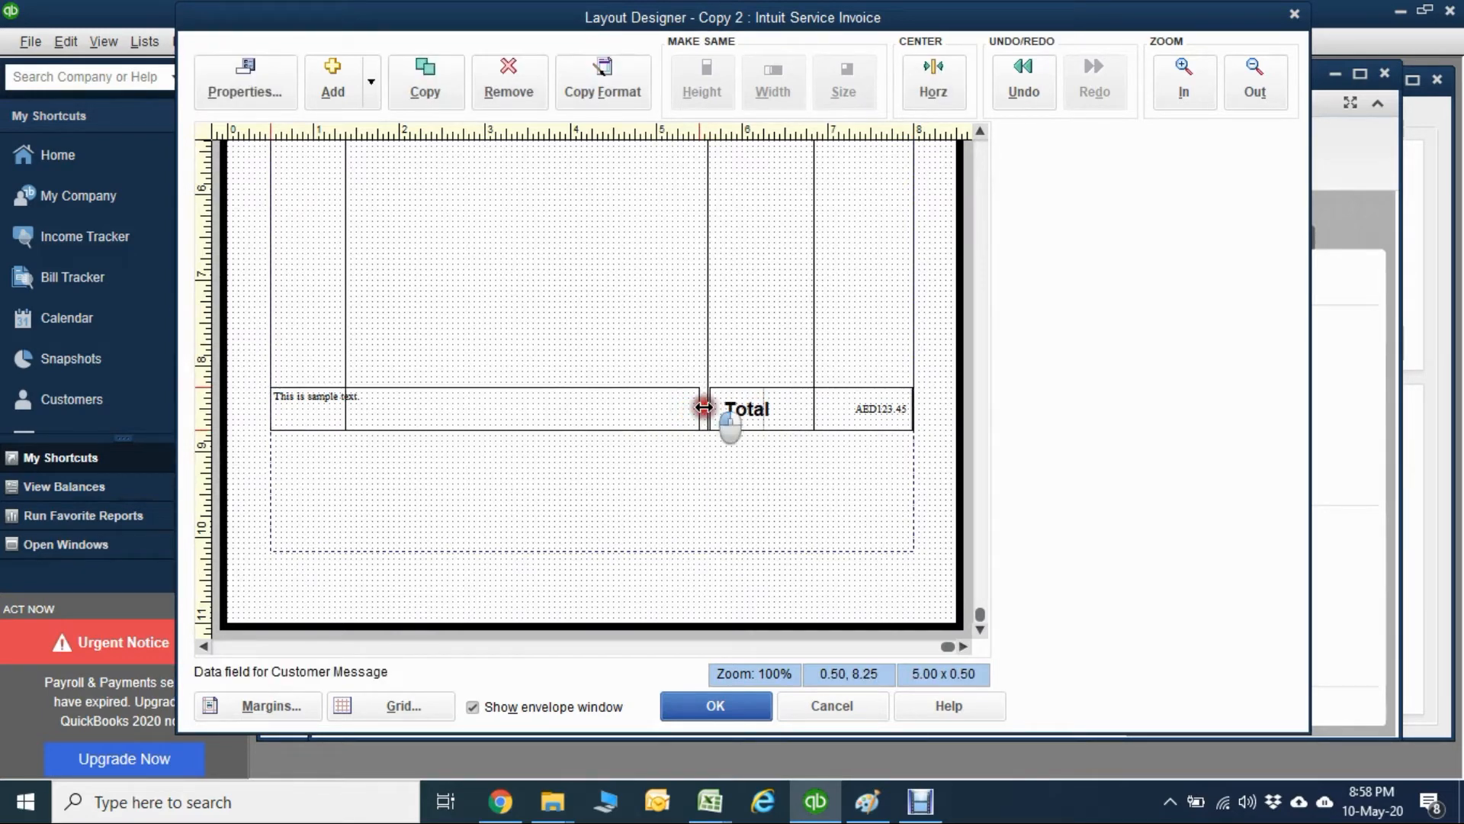
pyautogui.click(711, 405)
pyautogui.click(721, 449)
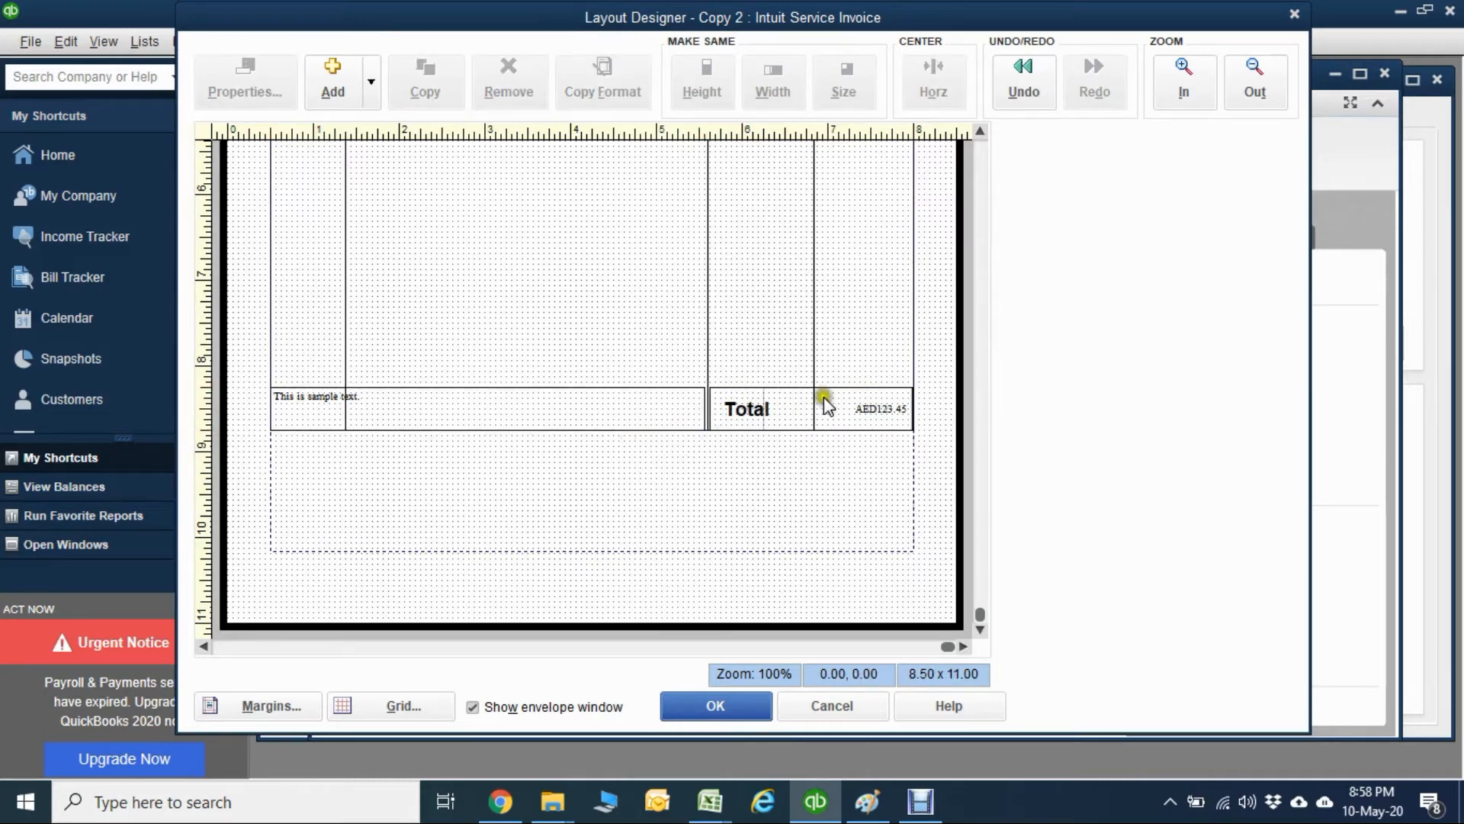
# Set the font size of the Total amount field to 12.
pyautogui.doubleClick(876, 404)
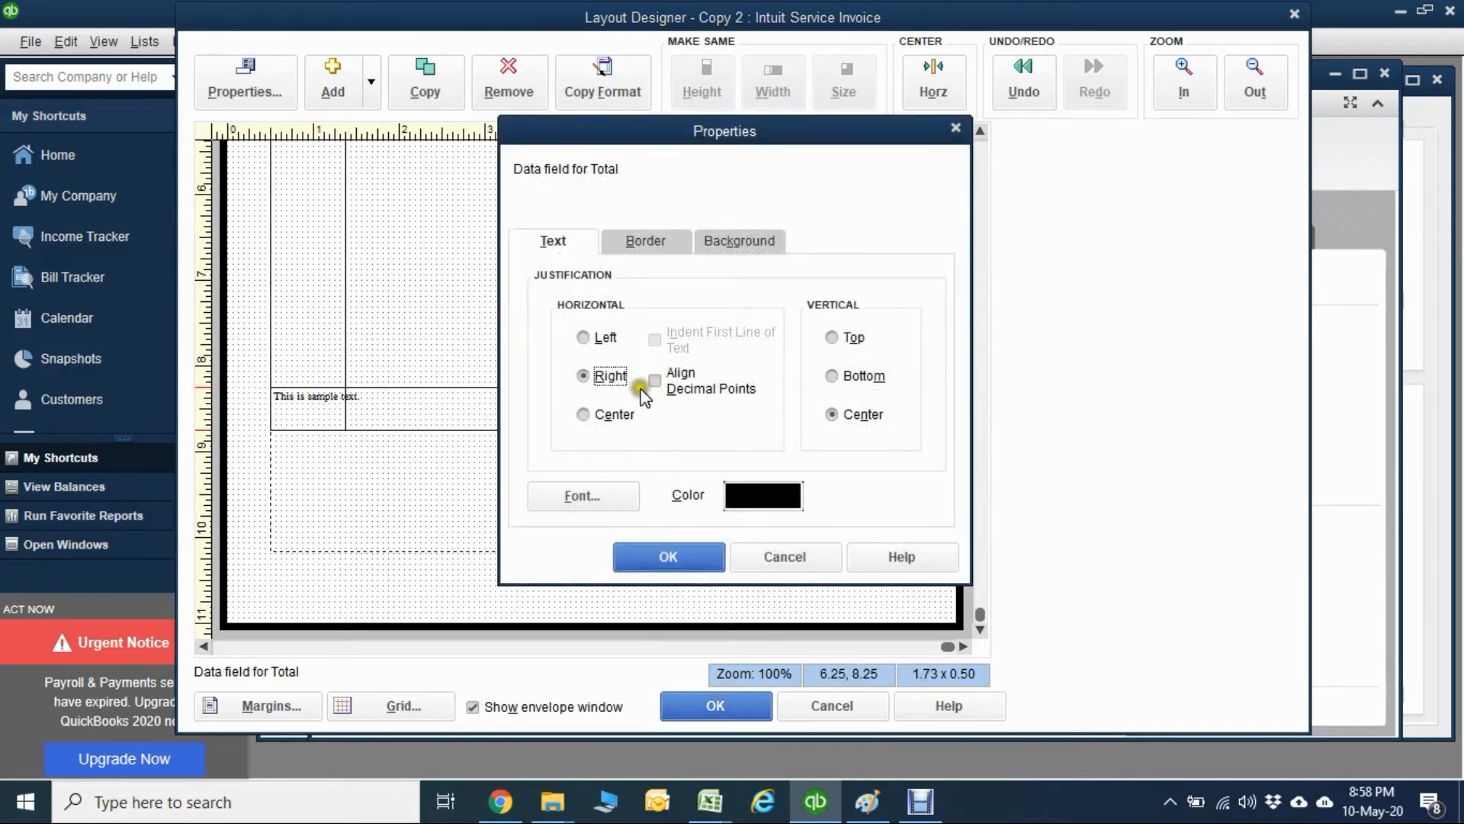
pyautogui.click(584, 496)
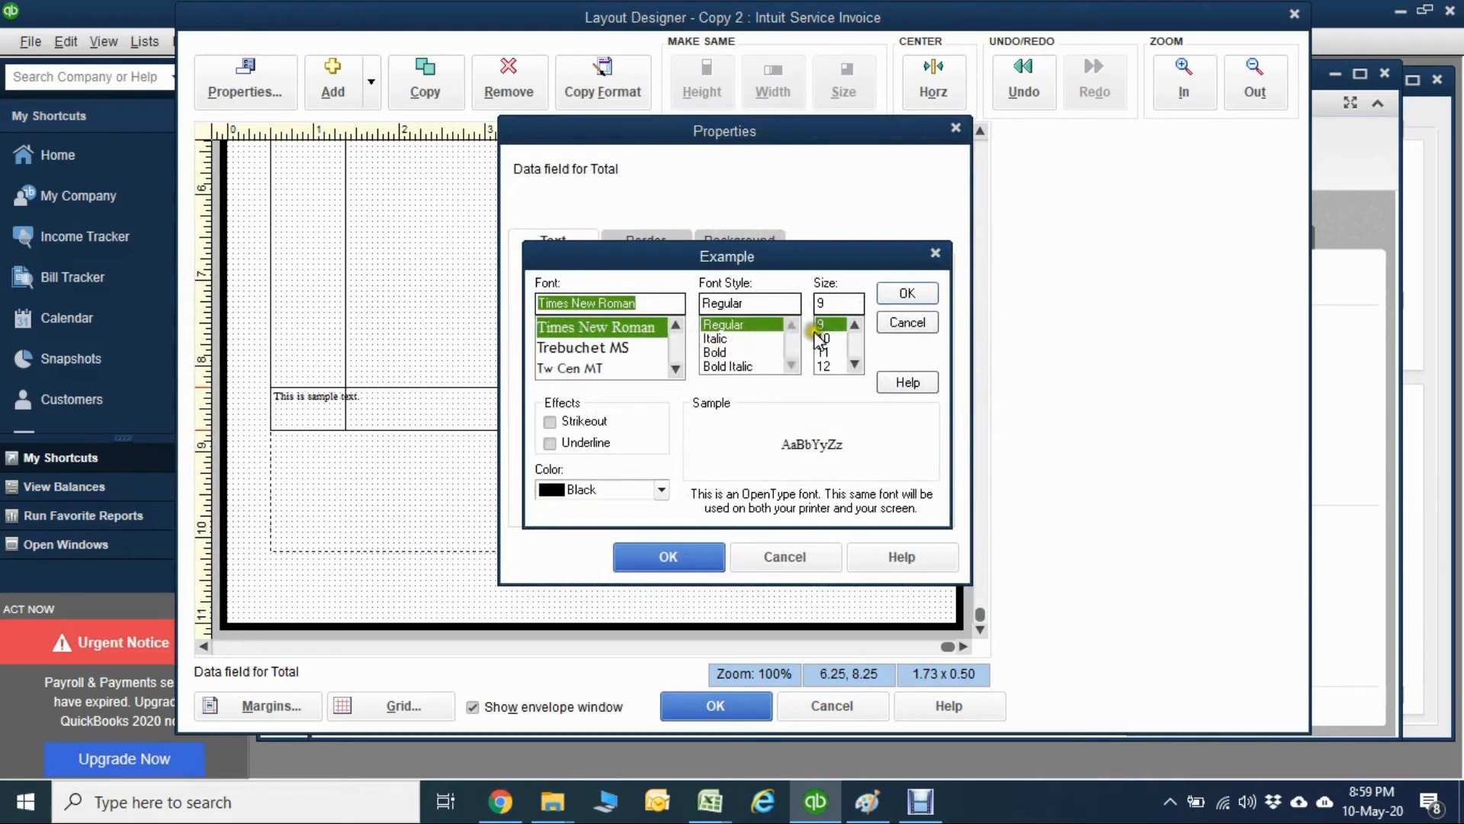
pyautogui.click(823, 366)
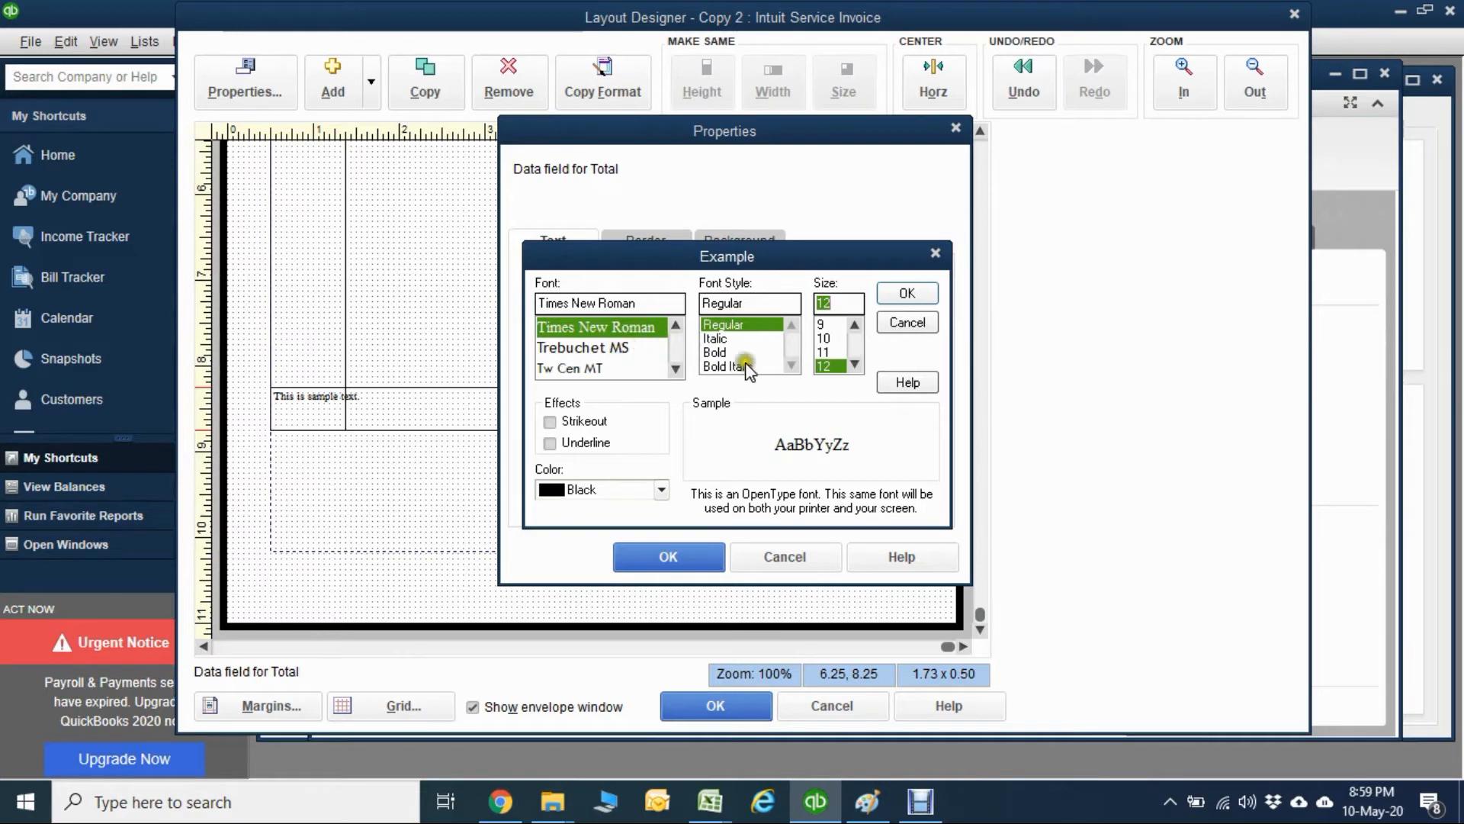
pyautogui.click(912, 295)
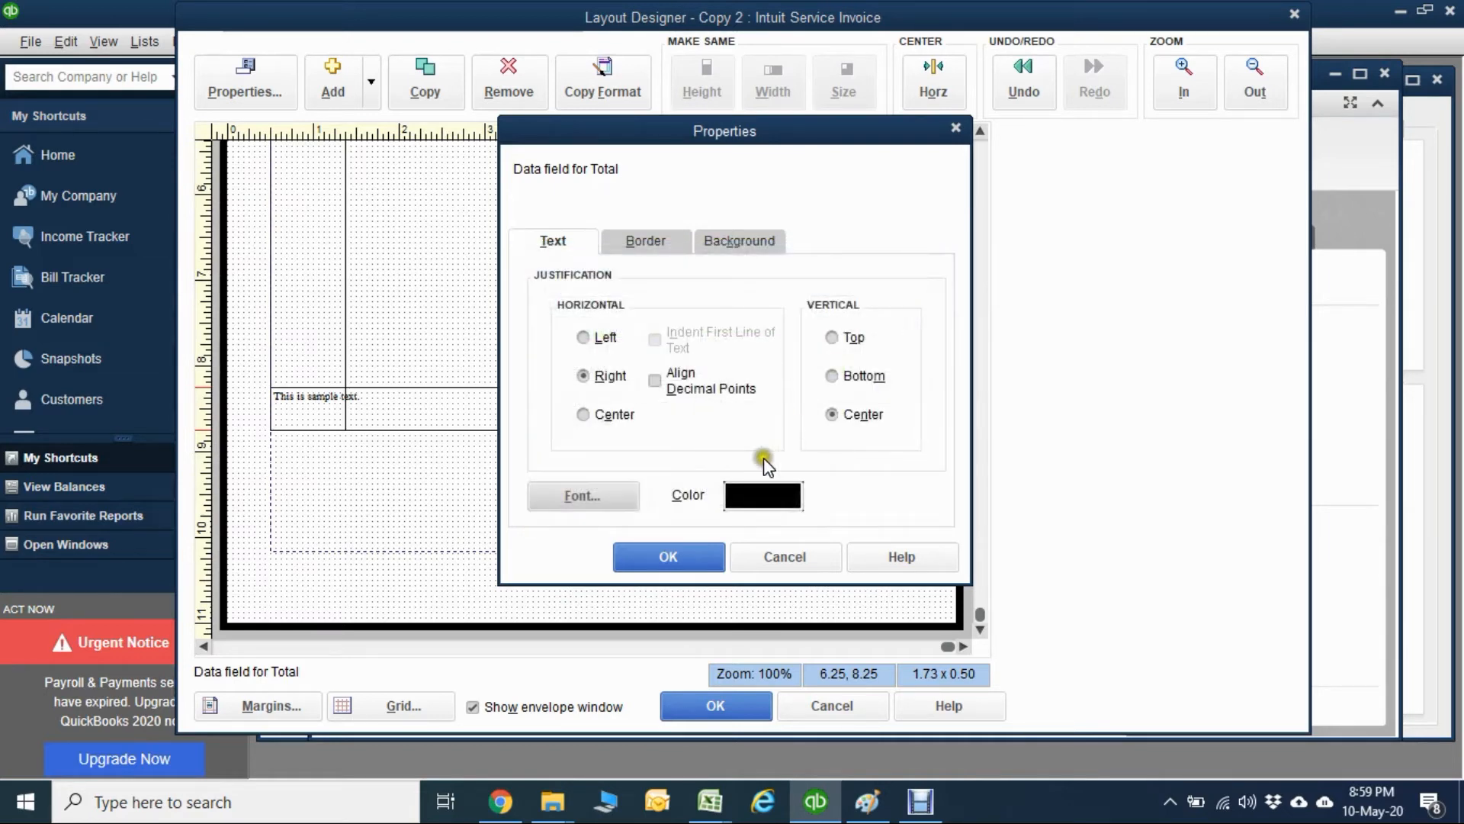
pyautogui.click(669, 558)
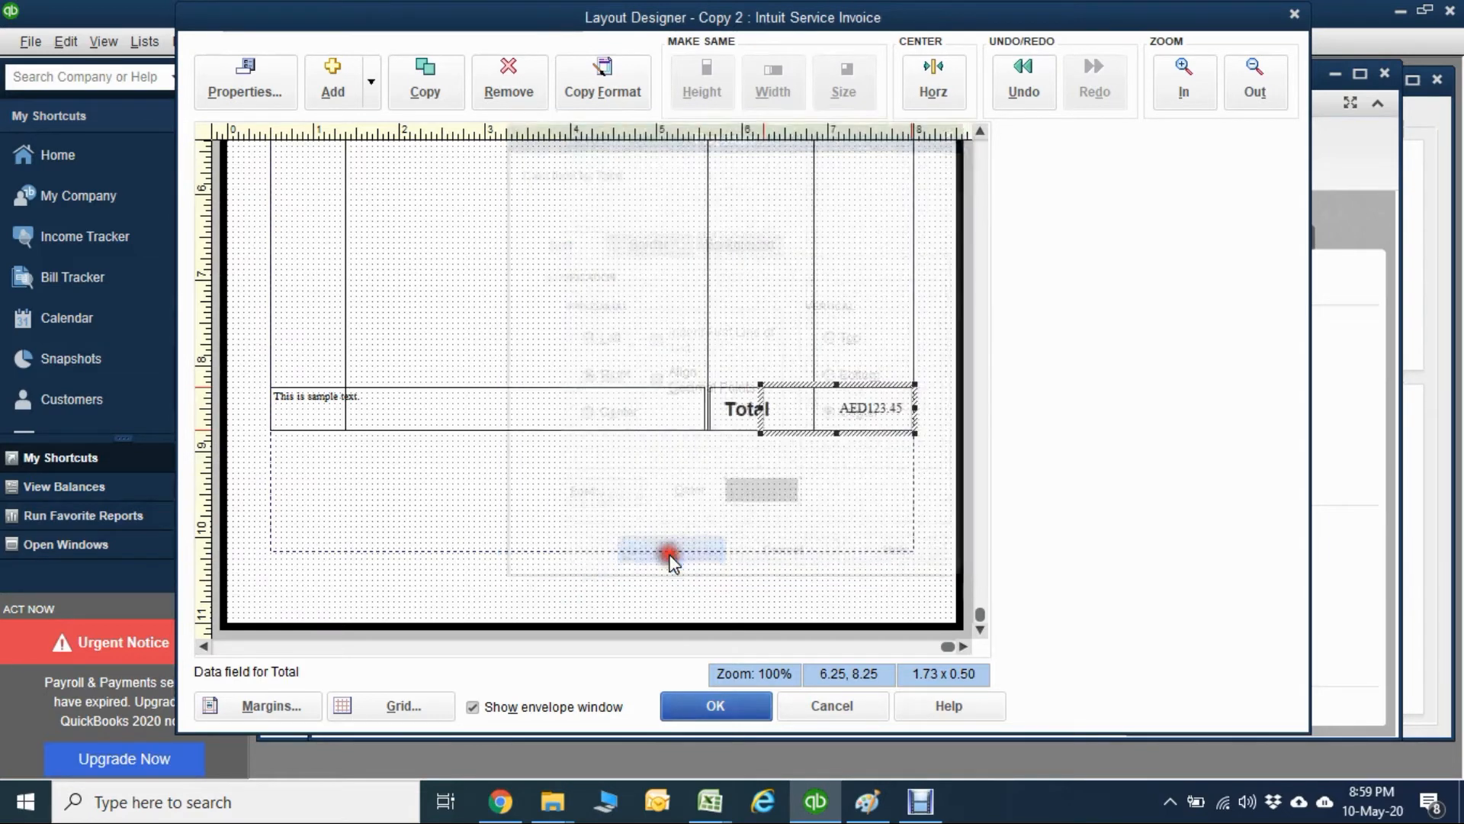
# Change the Total label's font to Arial Rounded MT.
pyautogui.doubleClick(748, 416)
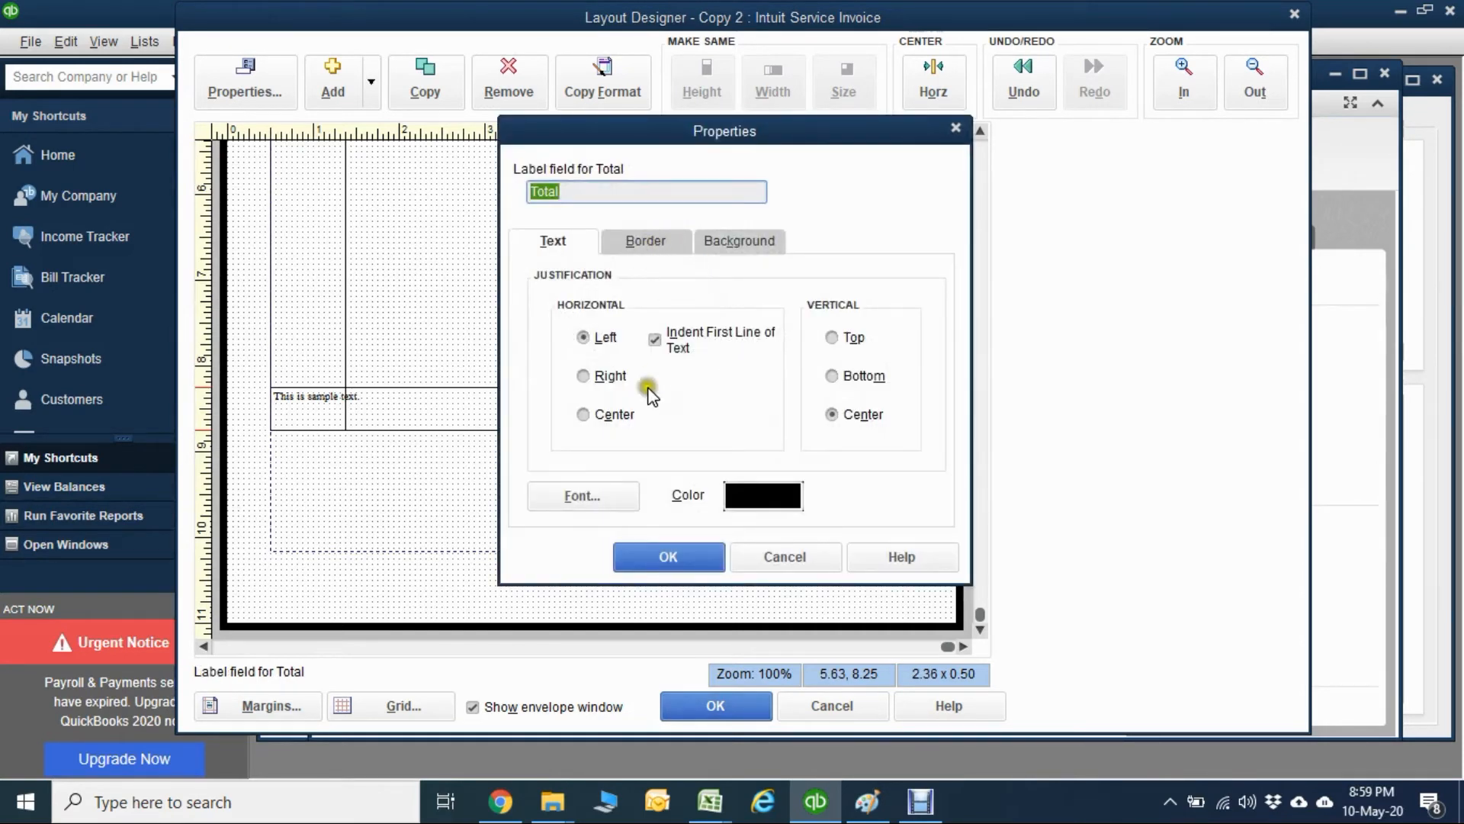
pyautogui.click(620, 497)
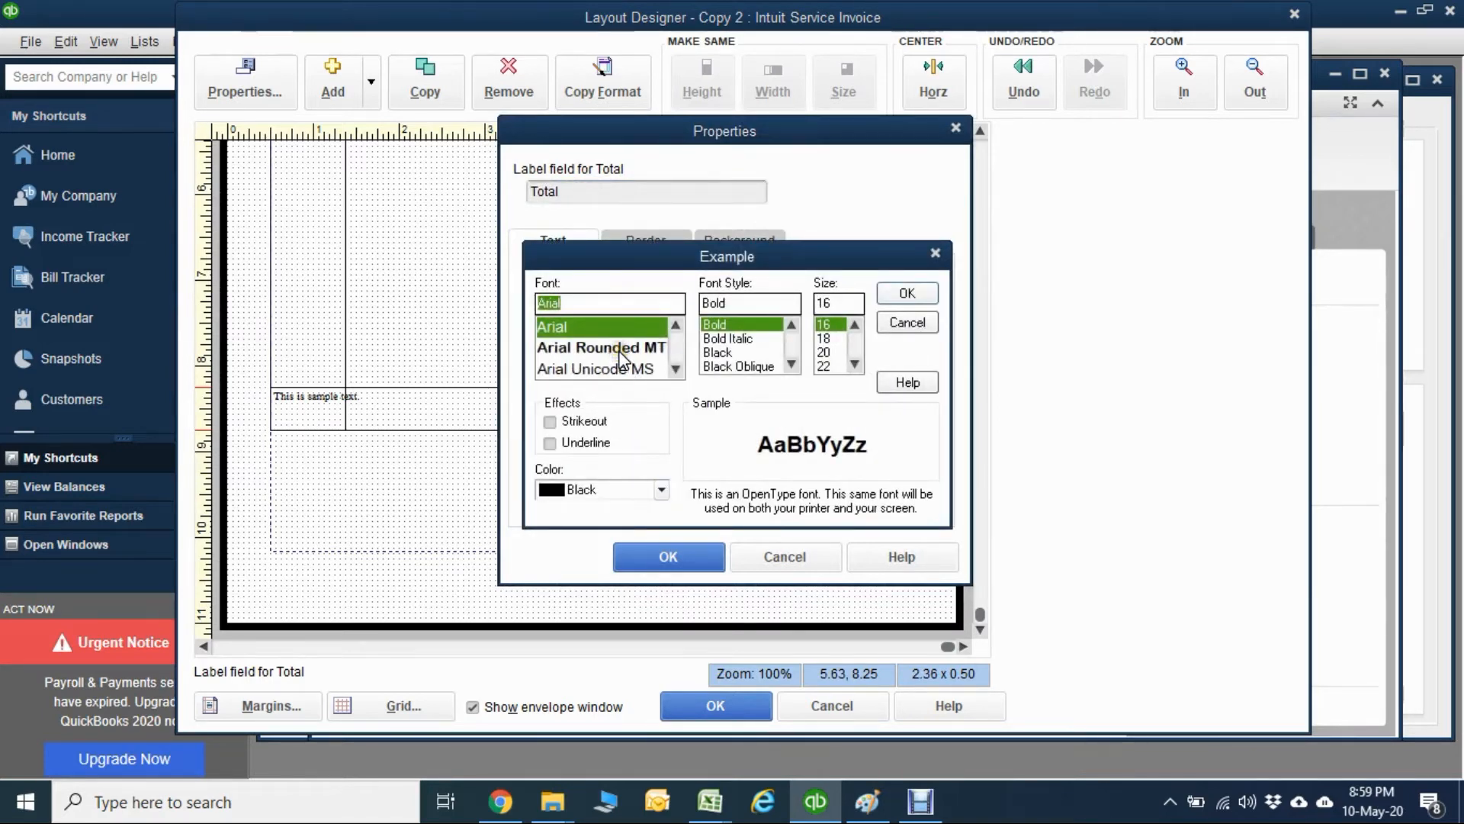
pyautogui.click(635, 347)
pyautogui.click(922, 290)
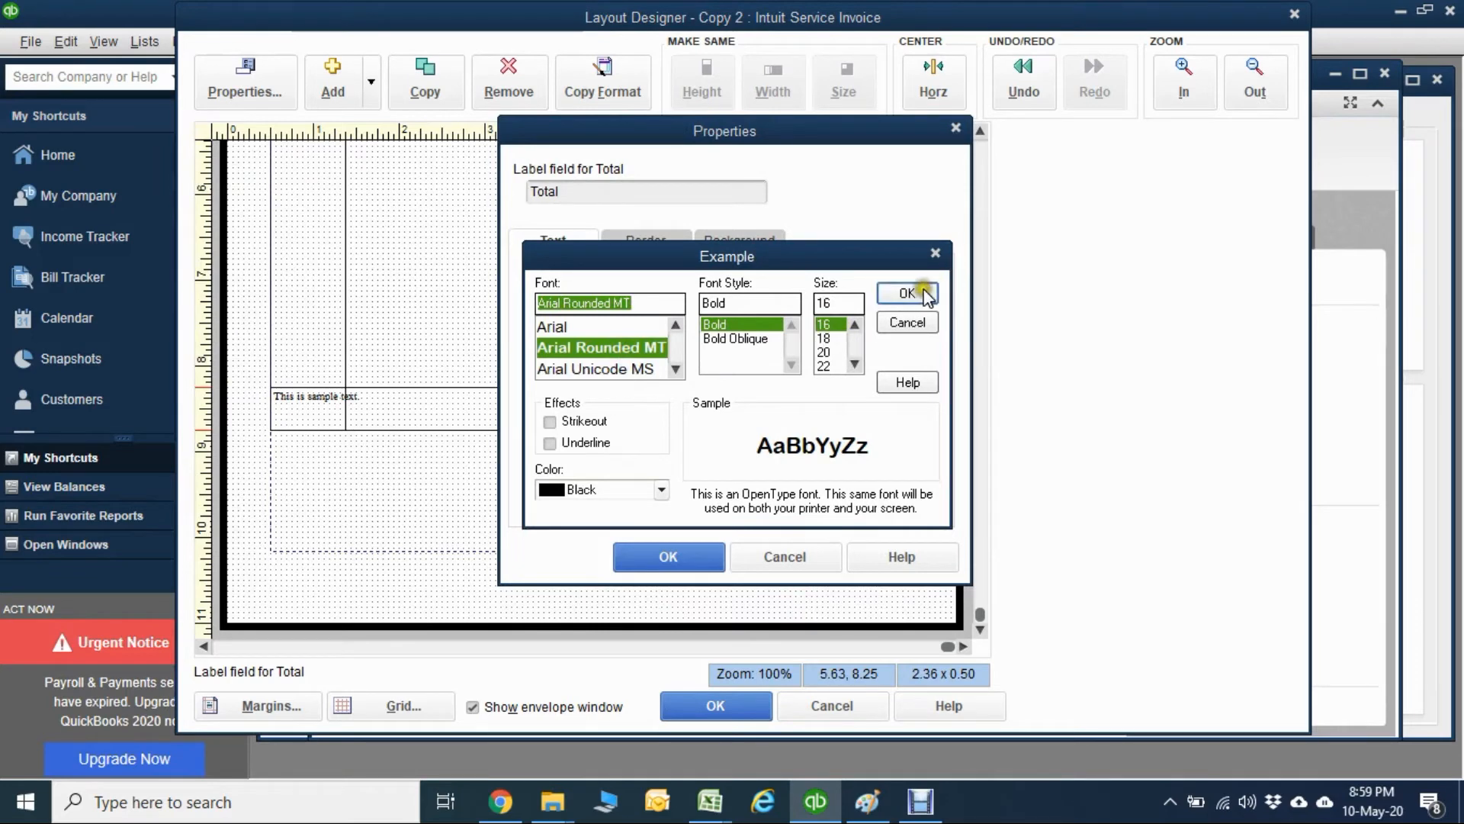
pyautogui.click(672, 553)
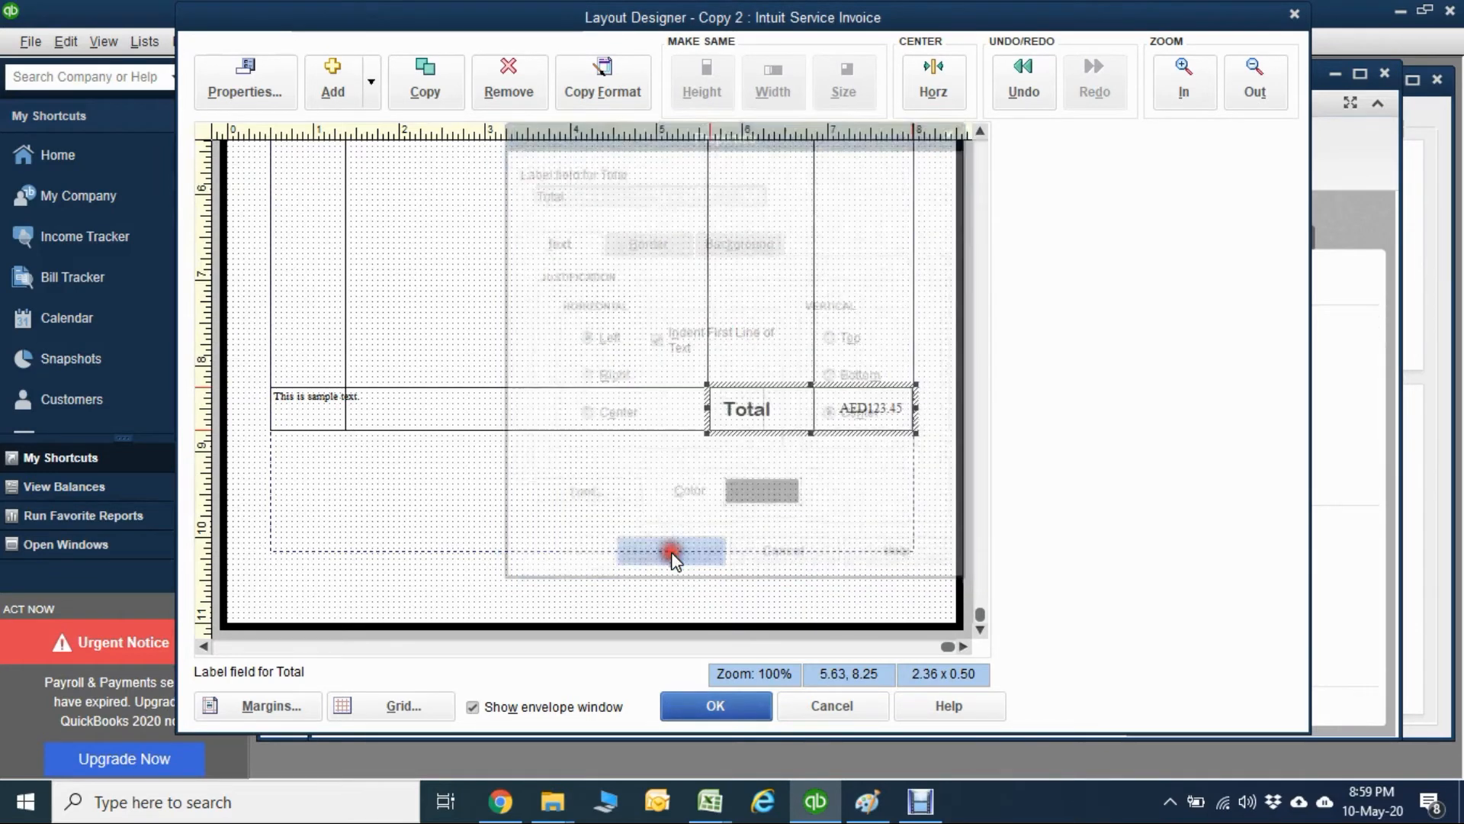
# Set the Total amount field's font to Arial Rounded MT, size 16.
pyautogui.doubleClick(862, 404)
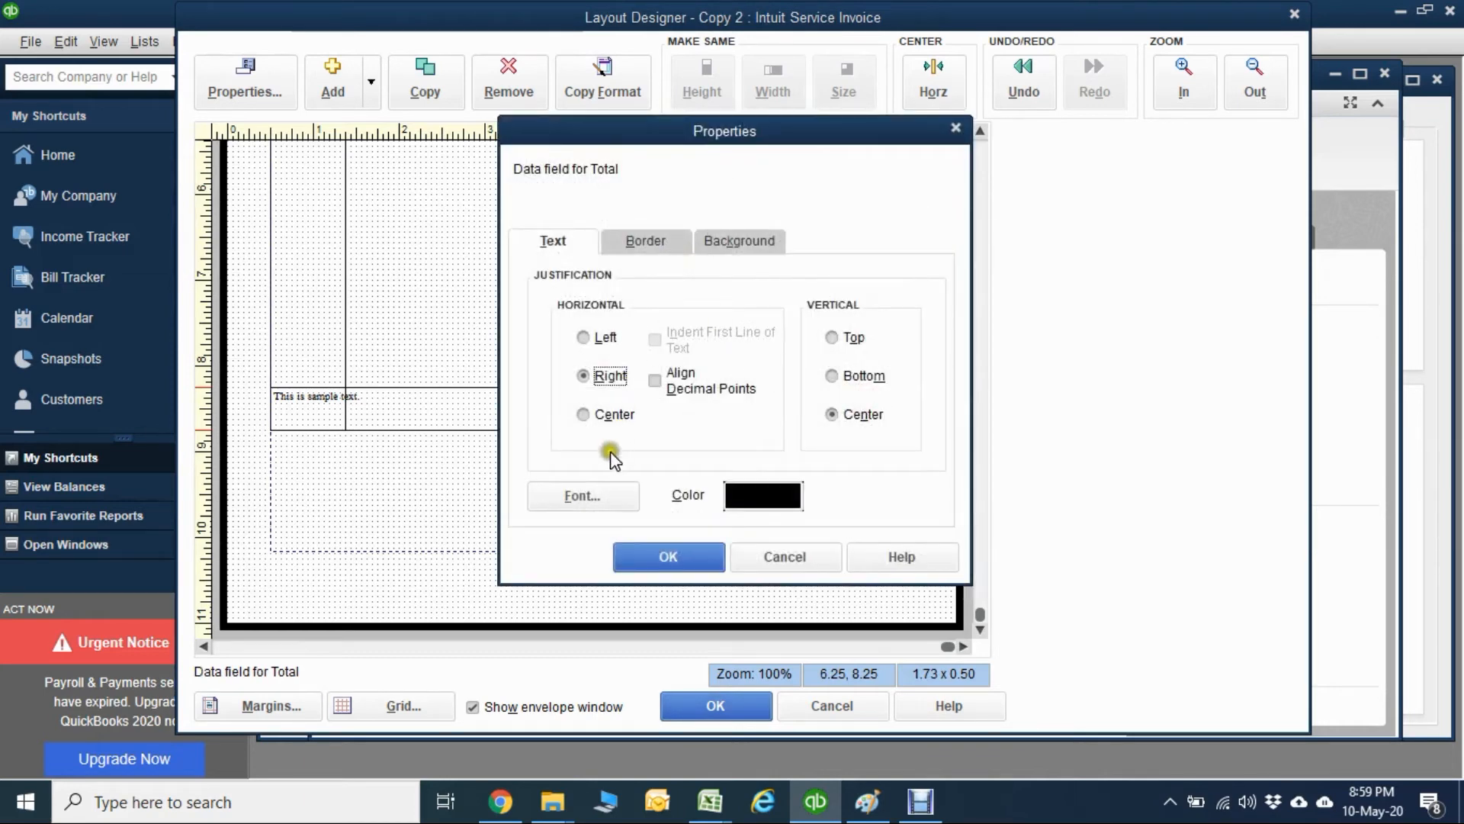
pyautogui.click(596, 490)
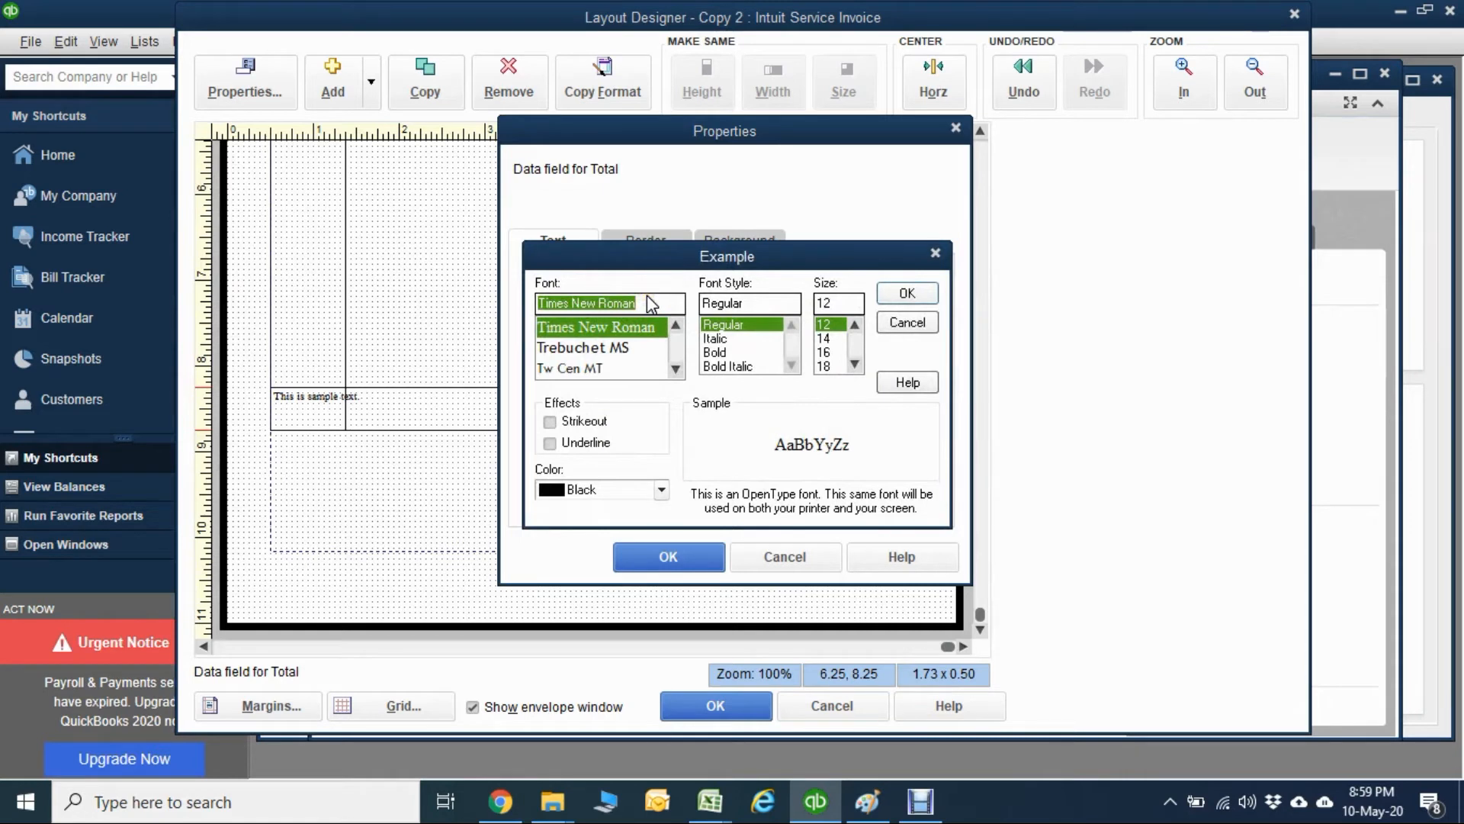
pyautogui.write('ARIA')
pyautogui.click(570, 350)
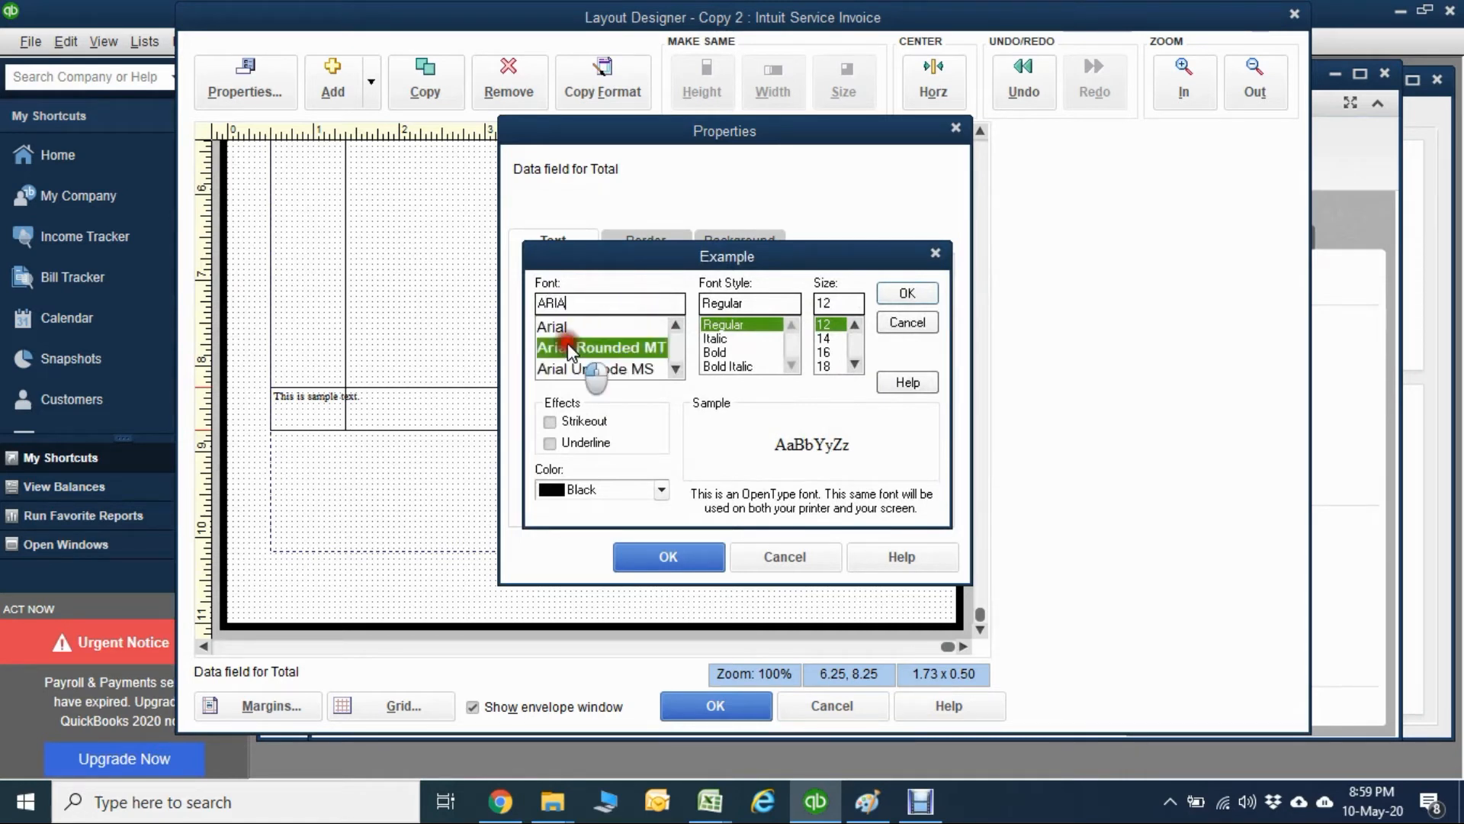
pyautogui.click(836, 352)
pyautogui.click(906, 291)
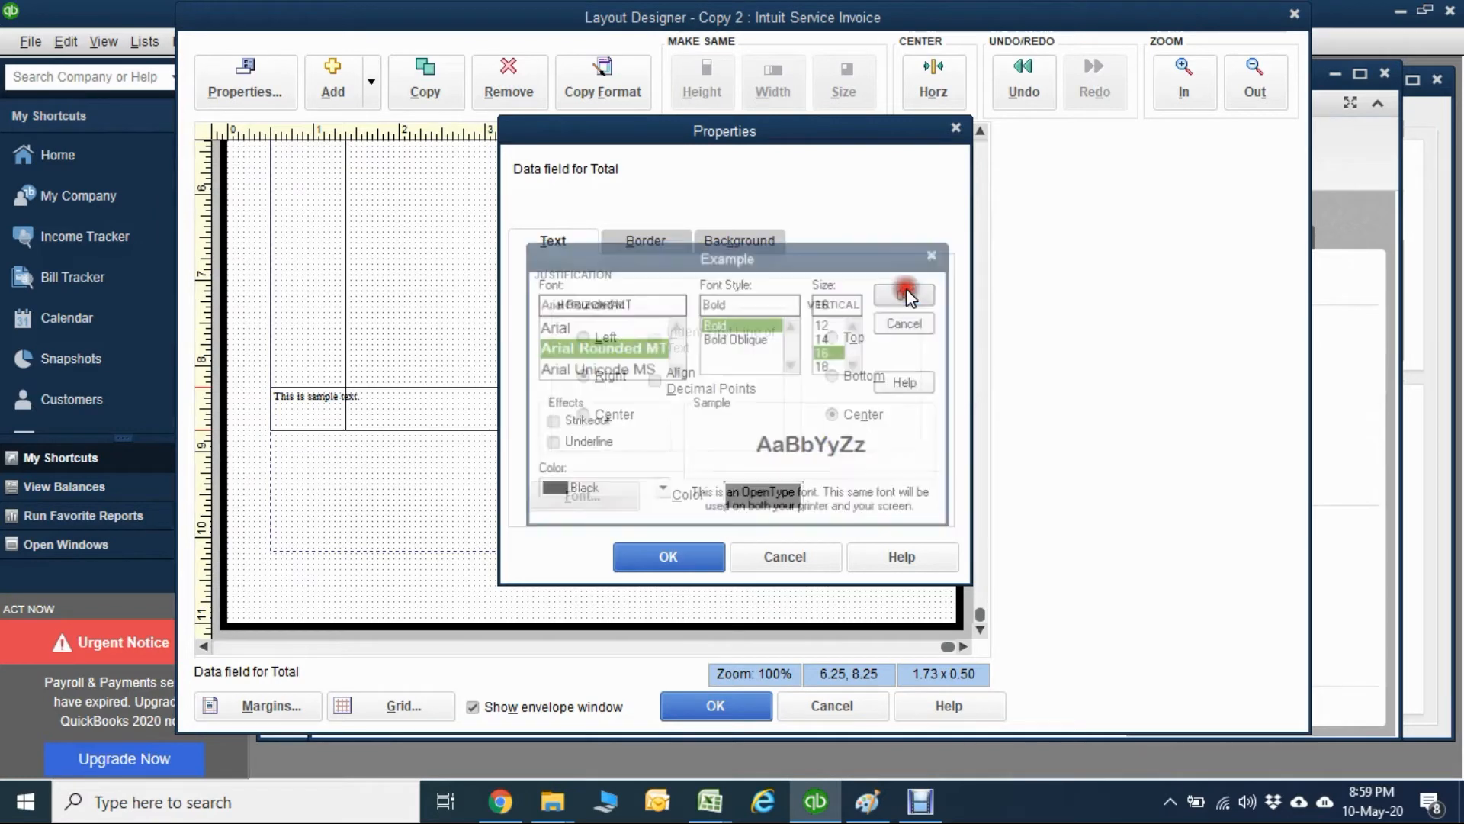
pyautogui.click(694, 559)
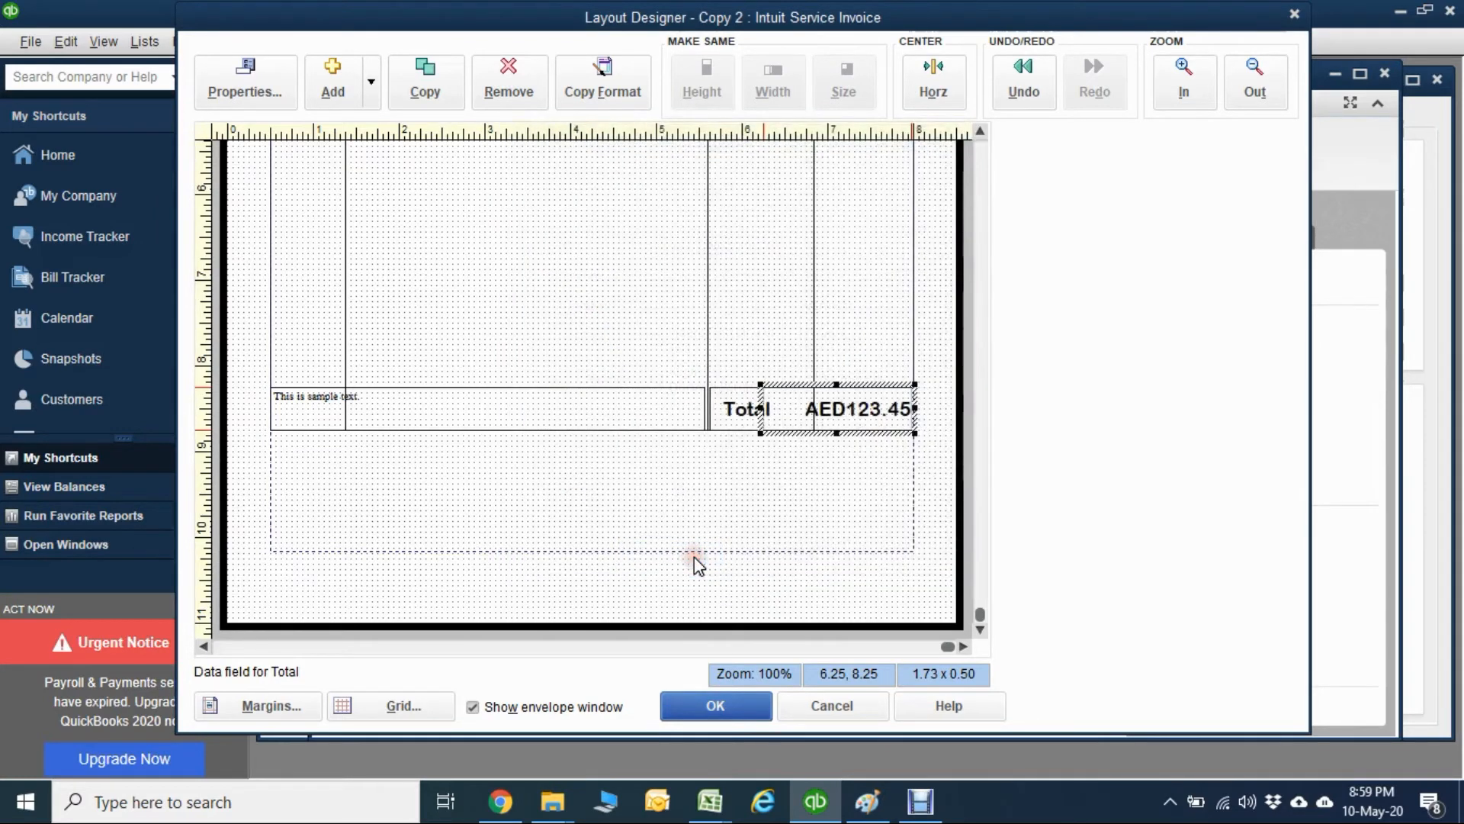
pyautogui.click(729, 505)
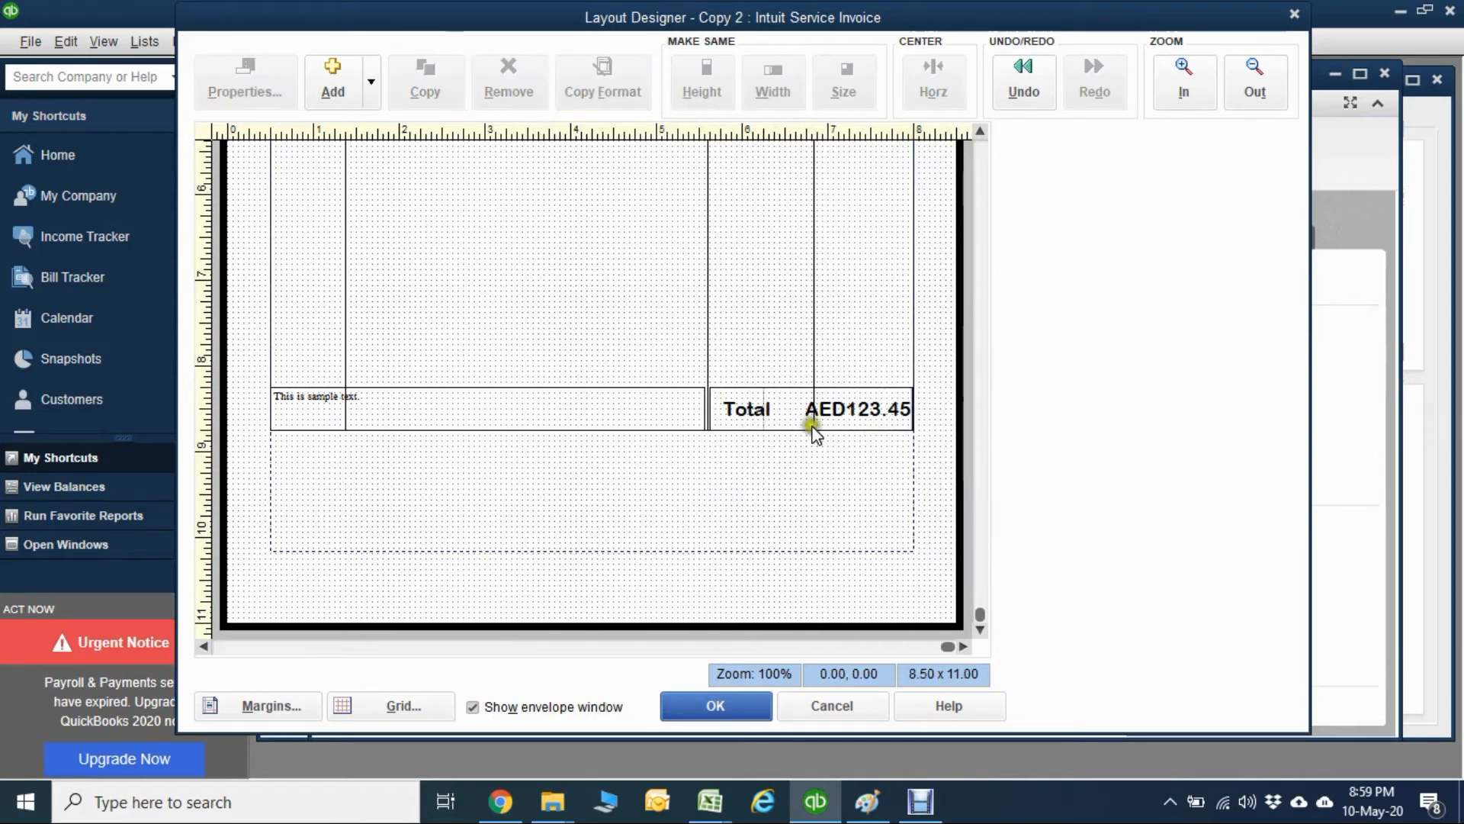
# Narrow the Total amount field to 1.23 wide by pulling its left edge away from the Total label.
pyautogui.click(840, 397)
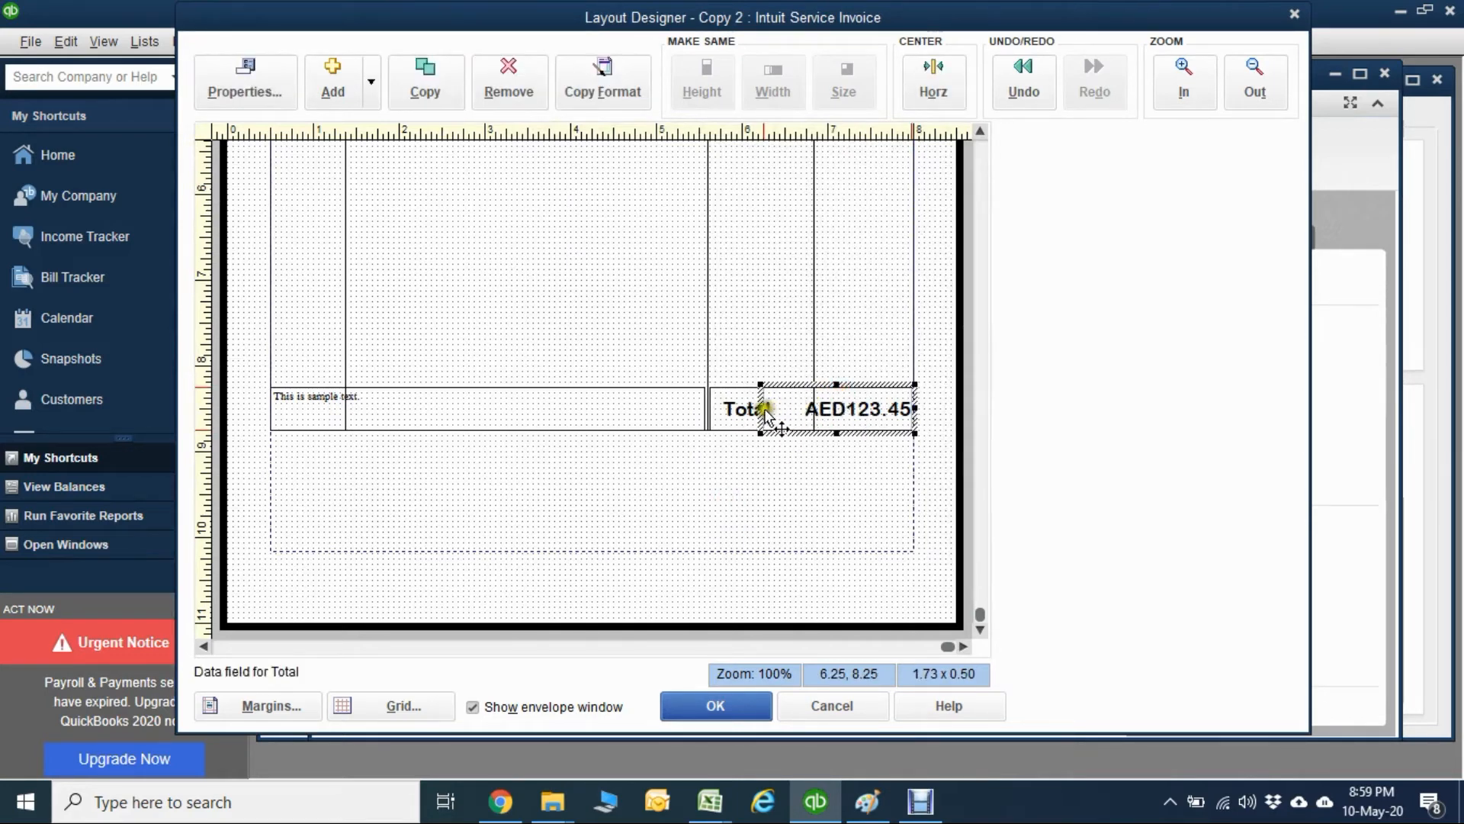
pyautogui.moveTo(760, 409); pyautogui.dragTo(803, 409)
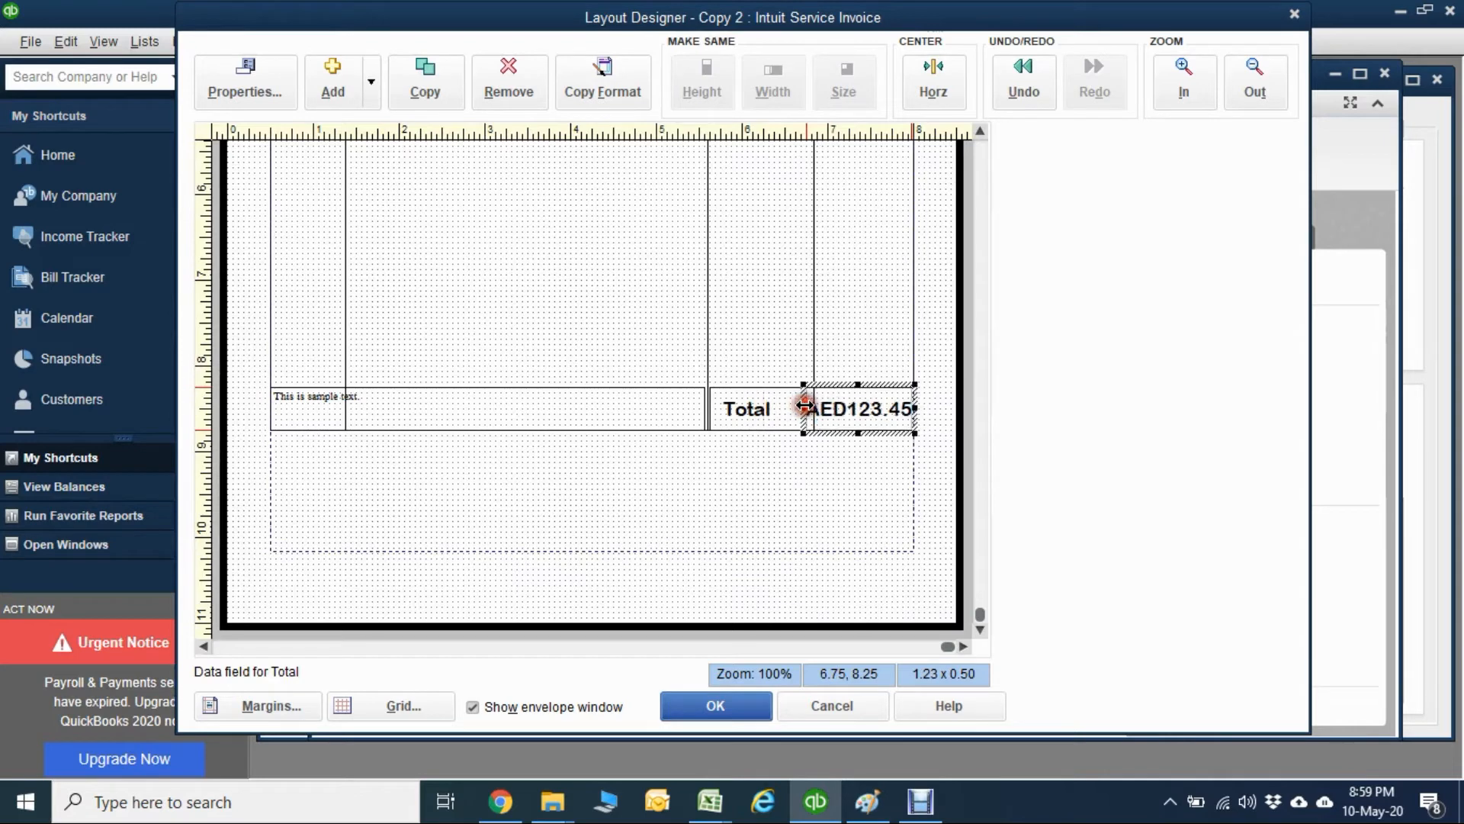
pyautogui.click(841, 521)
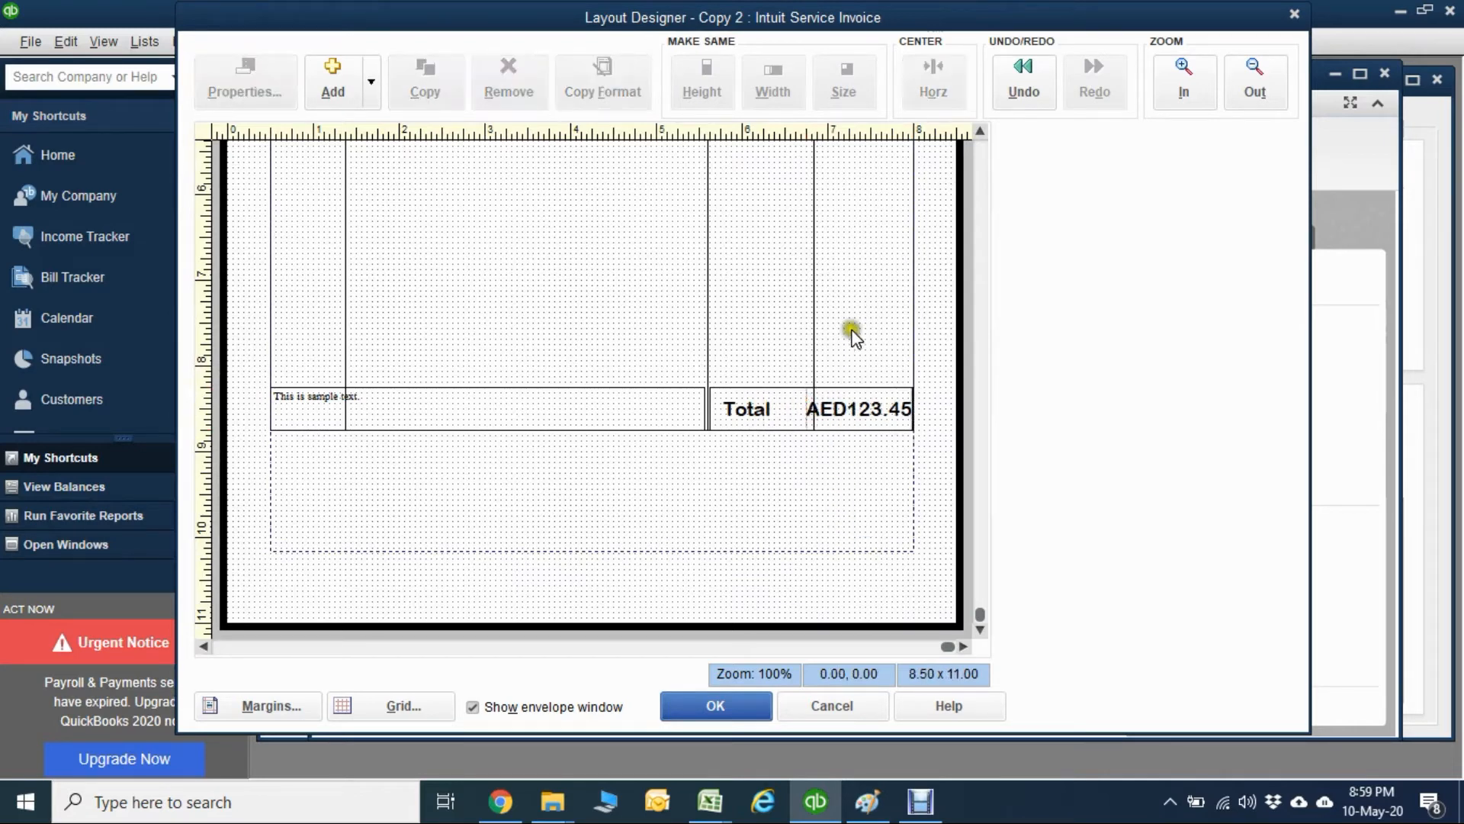
# Move the divider between the Description and Rate columns left to about the 5.1 mark on the ruler.
pyautogui.click(748, 252)
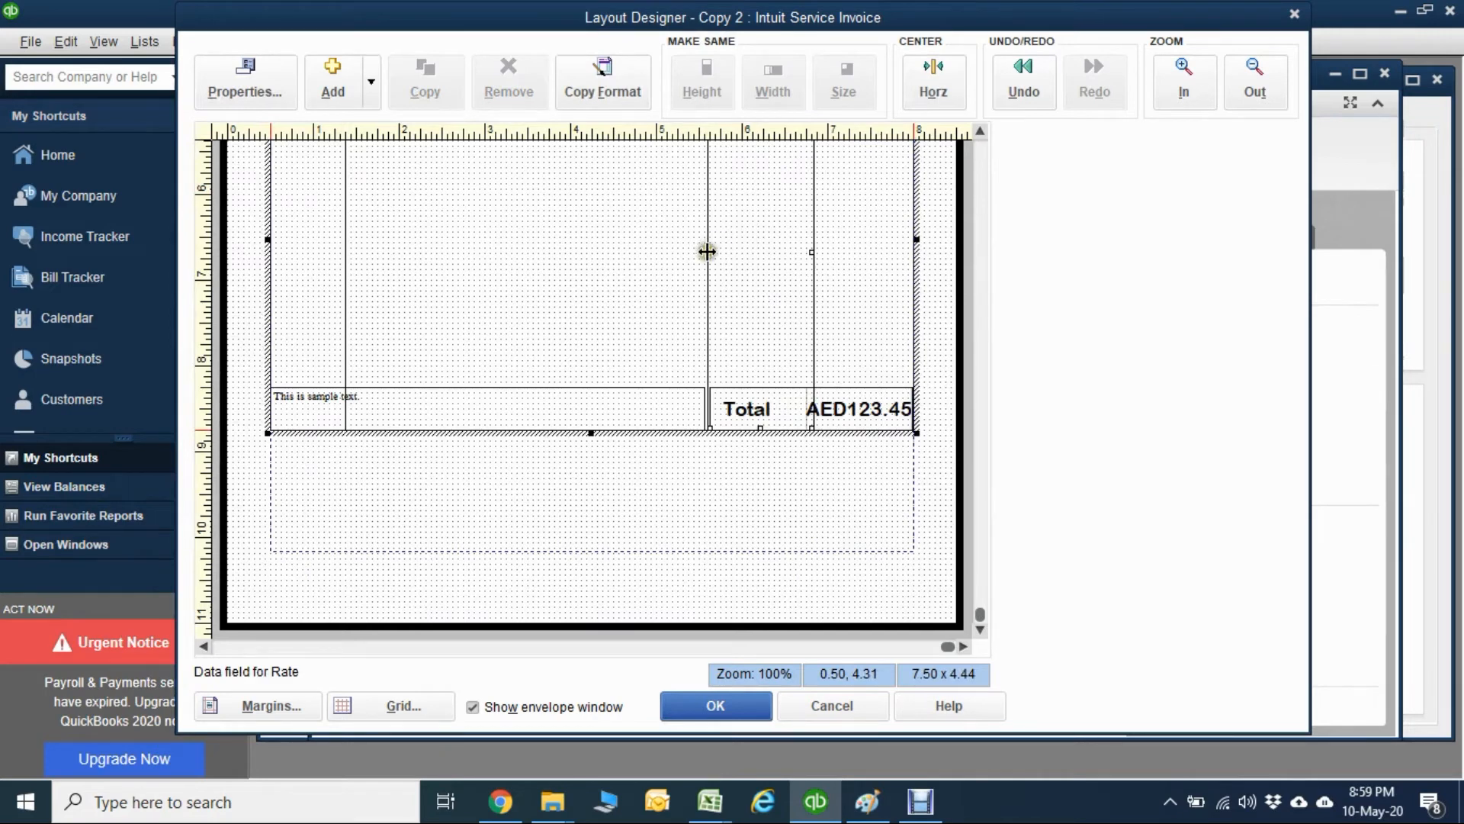
pyautogui.click(736, 247)
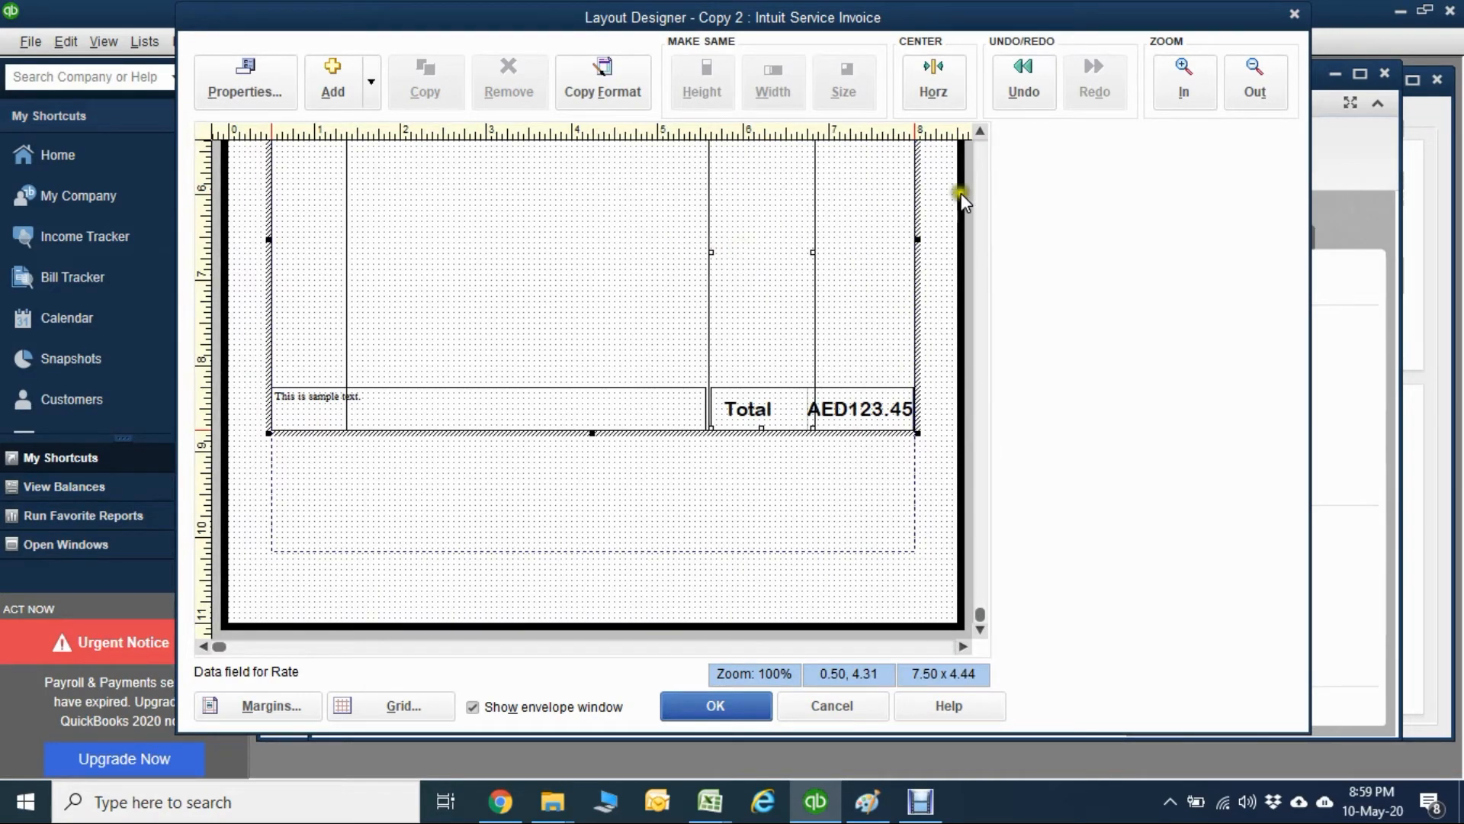
pyautogui.click(982, 162)
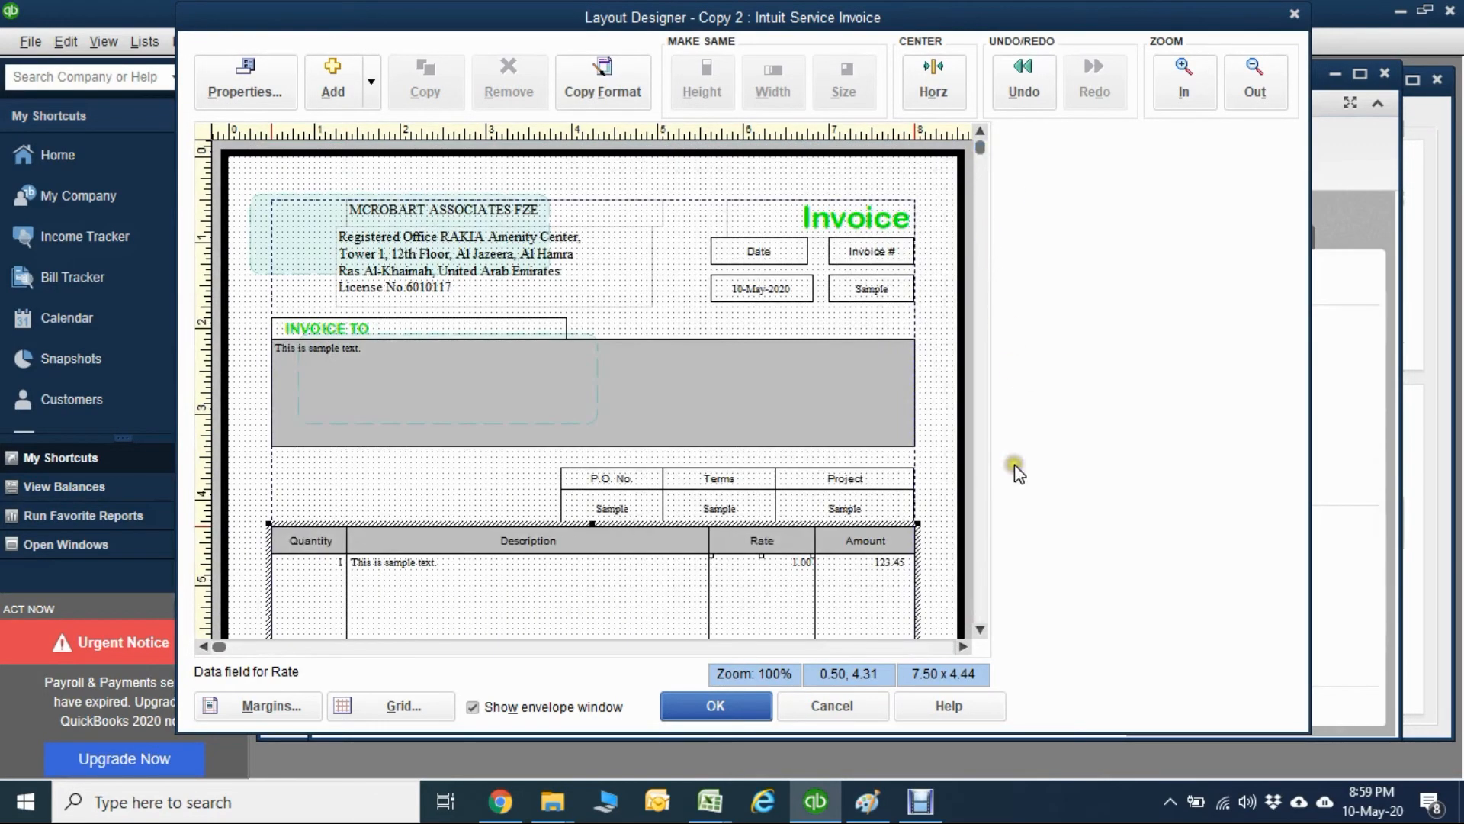
pyautogui.click(981, 610)
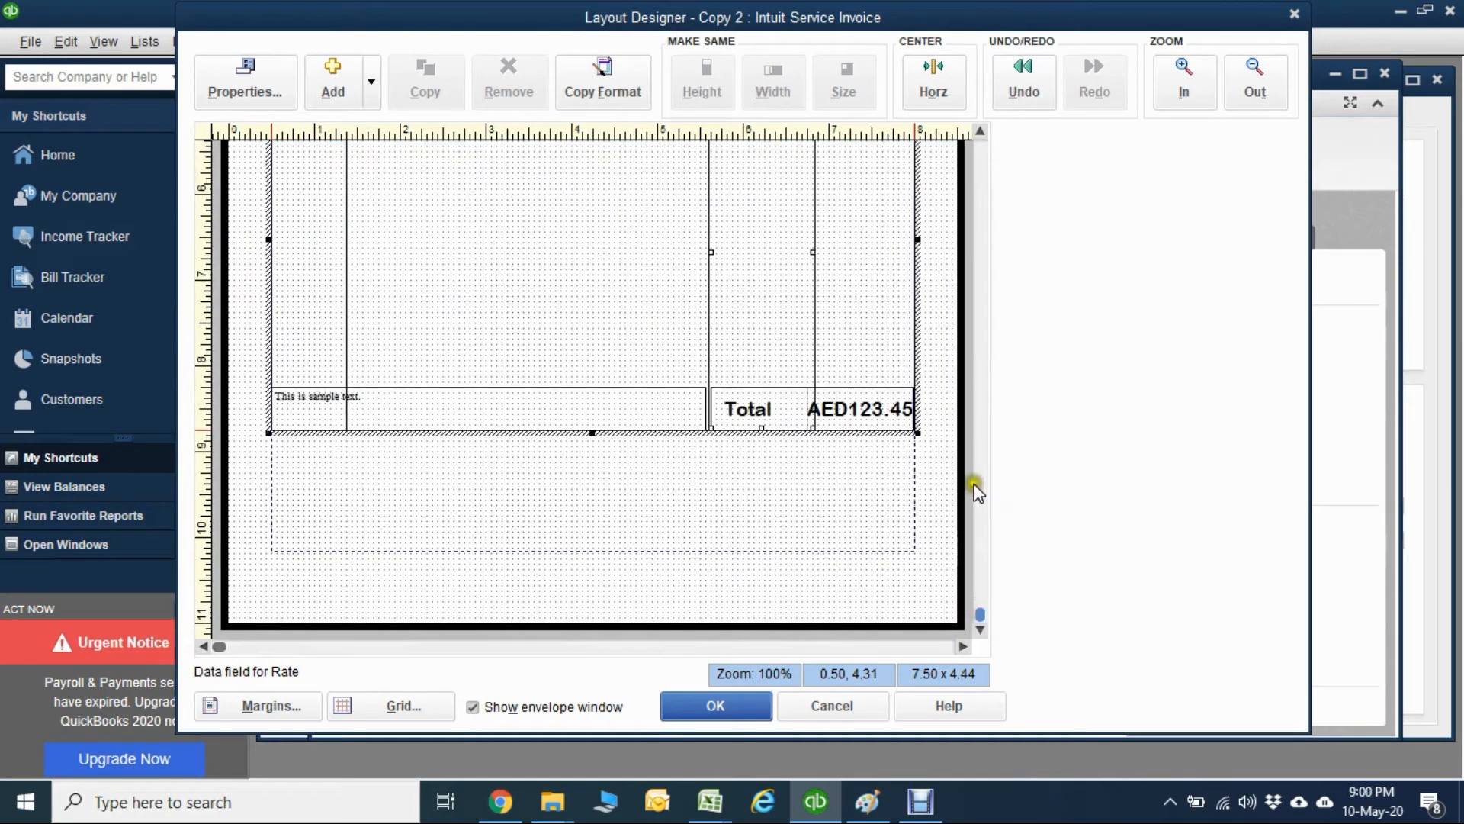
pyautogui.click(981, 145)
pyautogui.moveTo(728, 582); pyautogui.dragTo(669, 582)
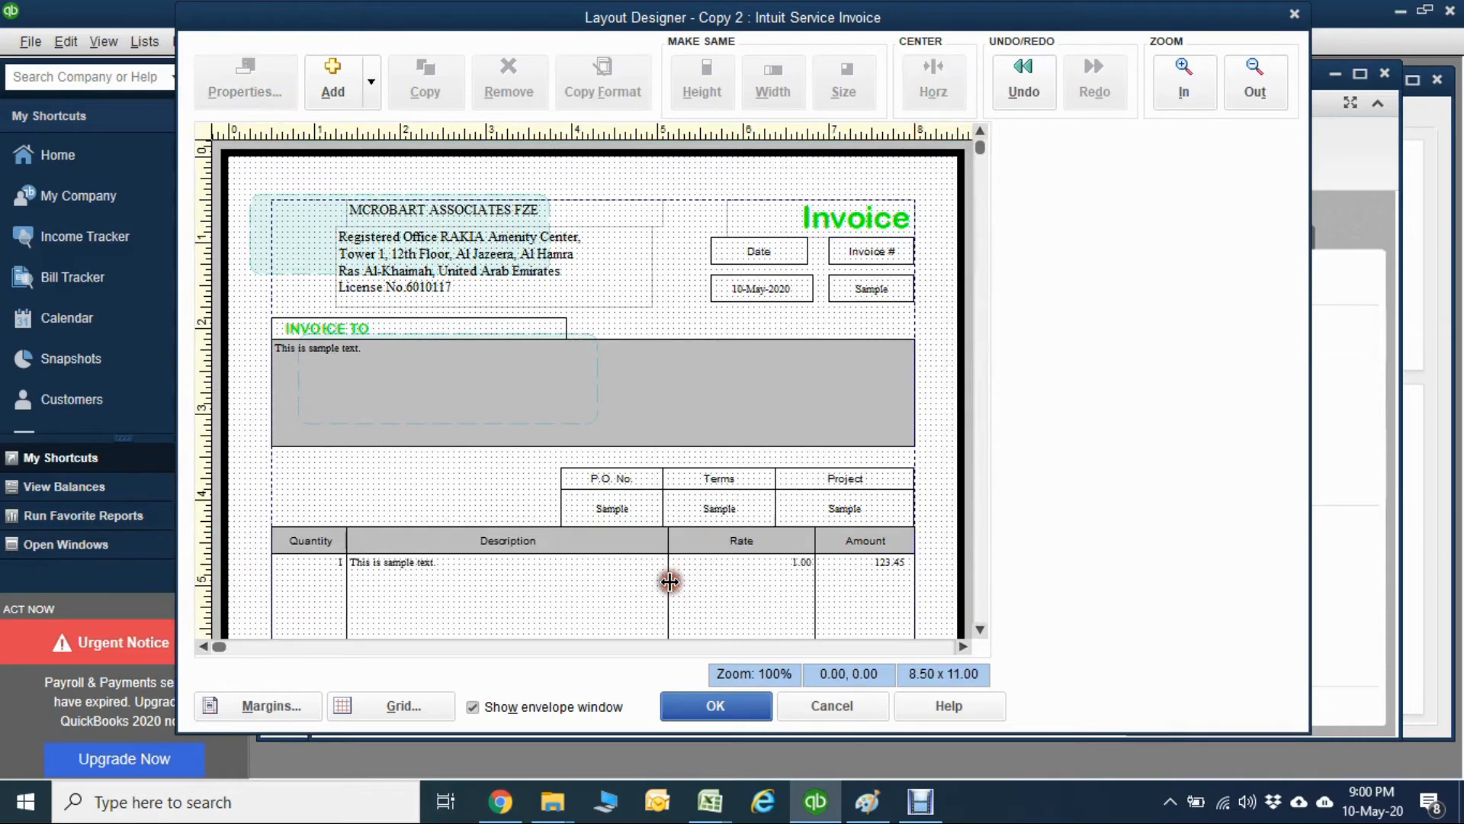
# Move the divider between the Rate and Amount columns left to line up with the divider between Terms and Project.
pyautogui.click(786, 595)
pyautogui.moveTo(813, 597); pyautogui.dragTo(746, 602)
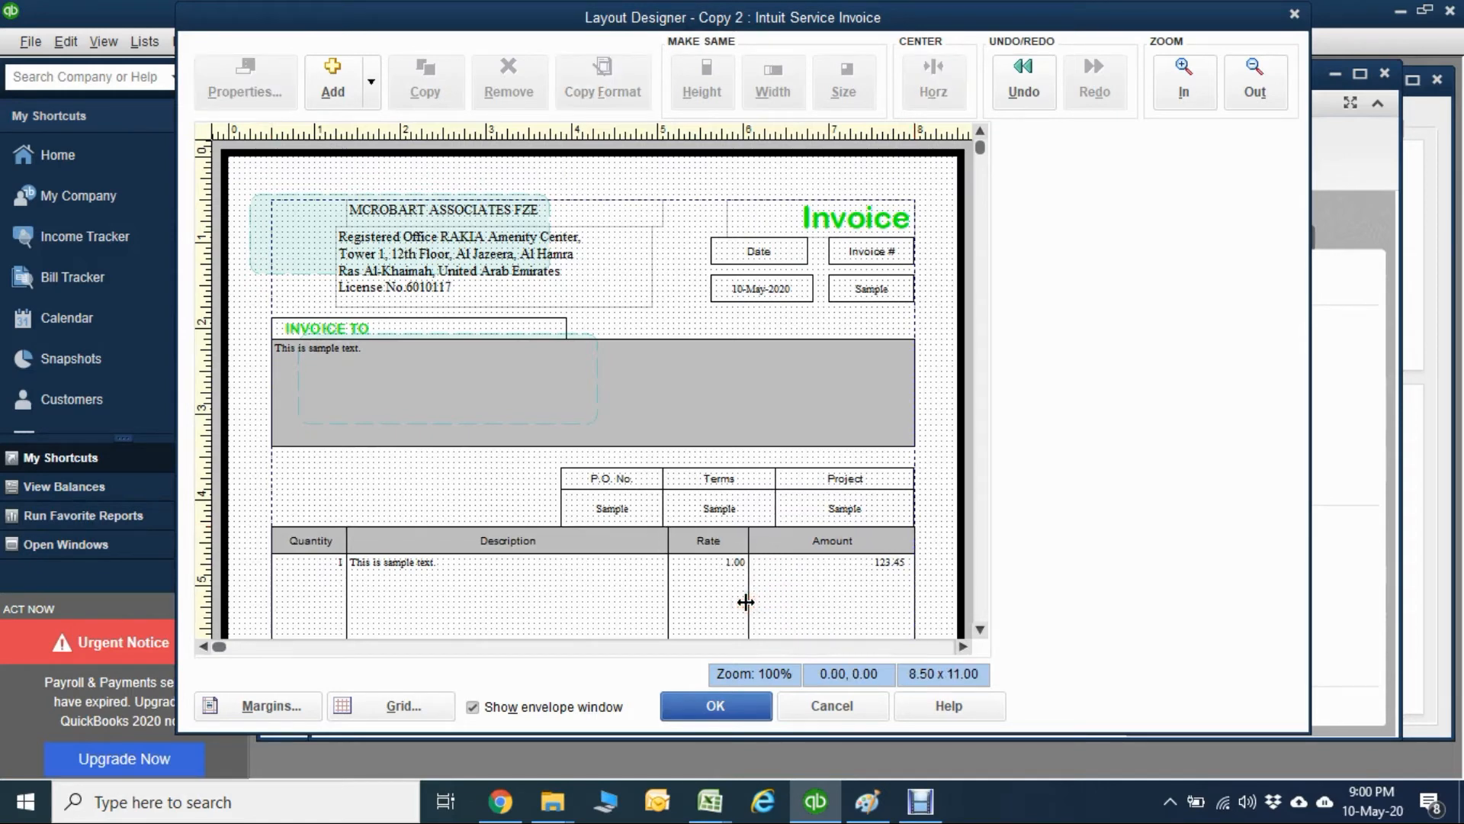
pyautogui.click(980, 629)
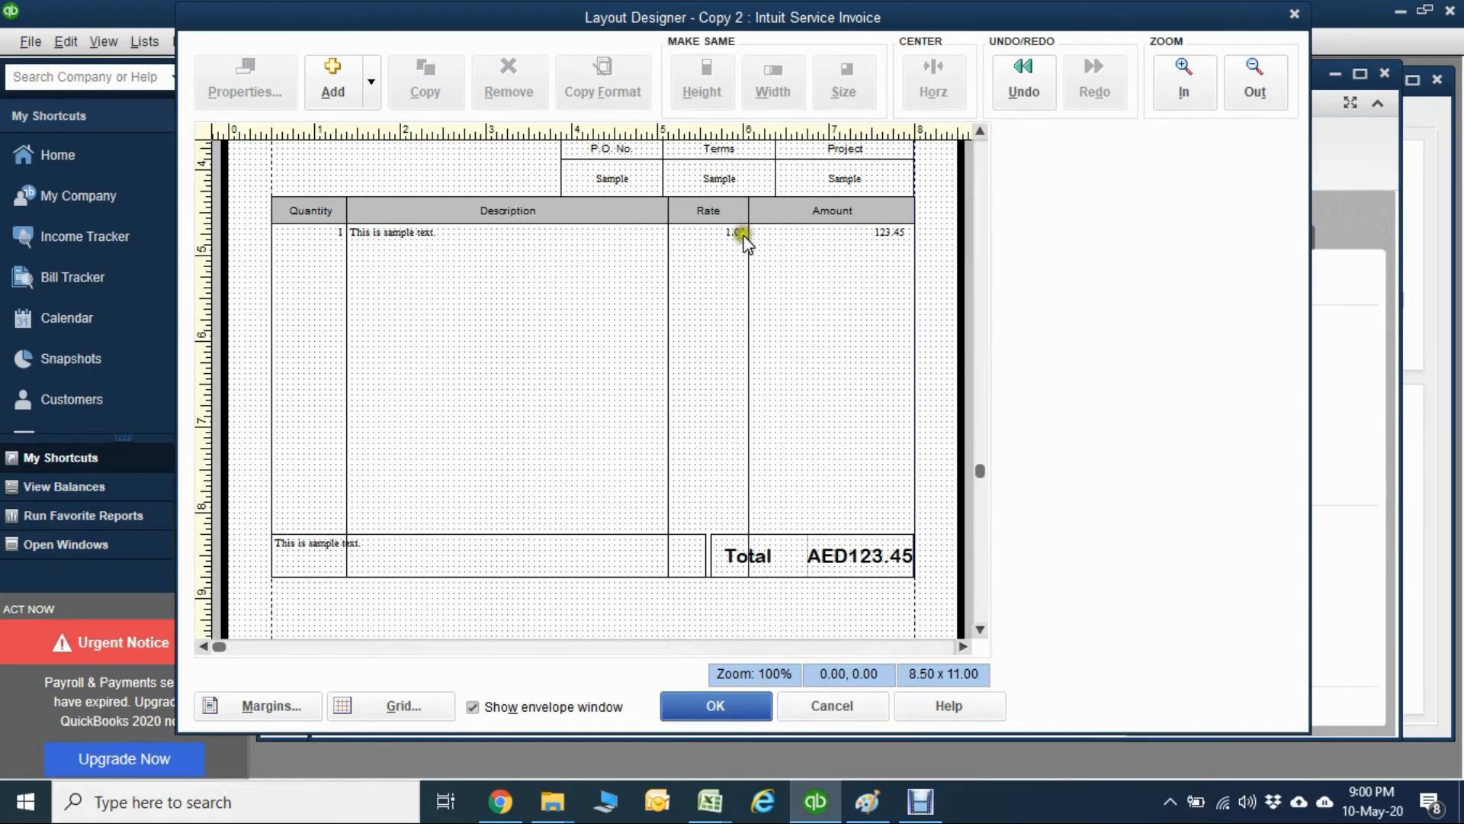
pyautogui.click(843, 546)
pyautogui.click(755, 390)
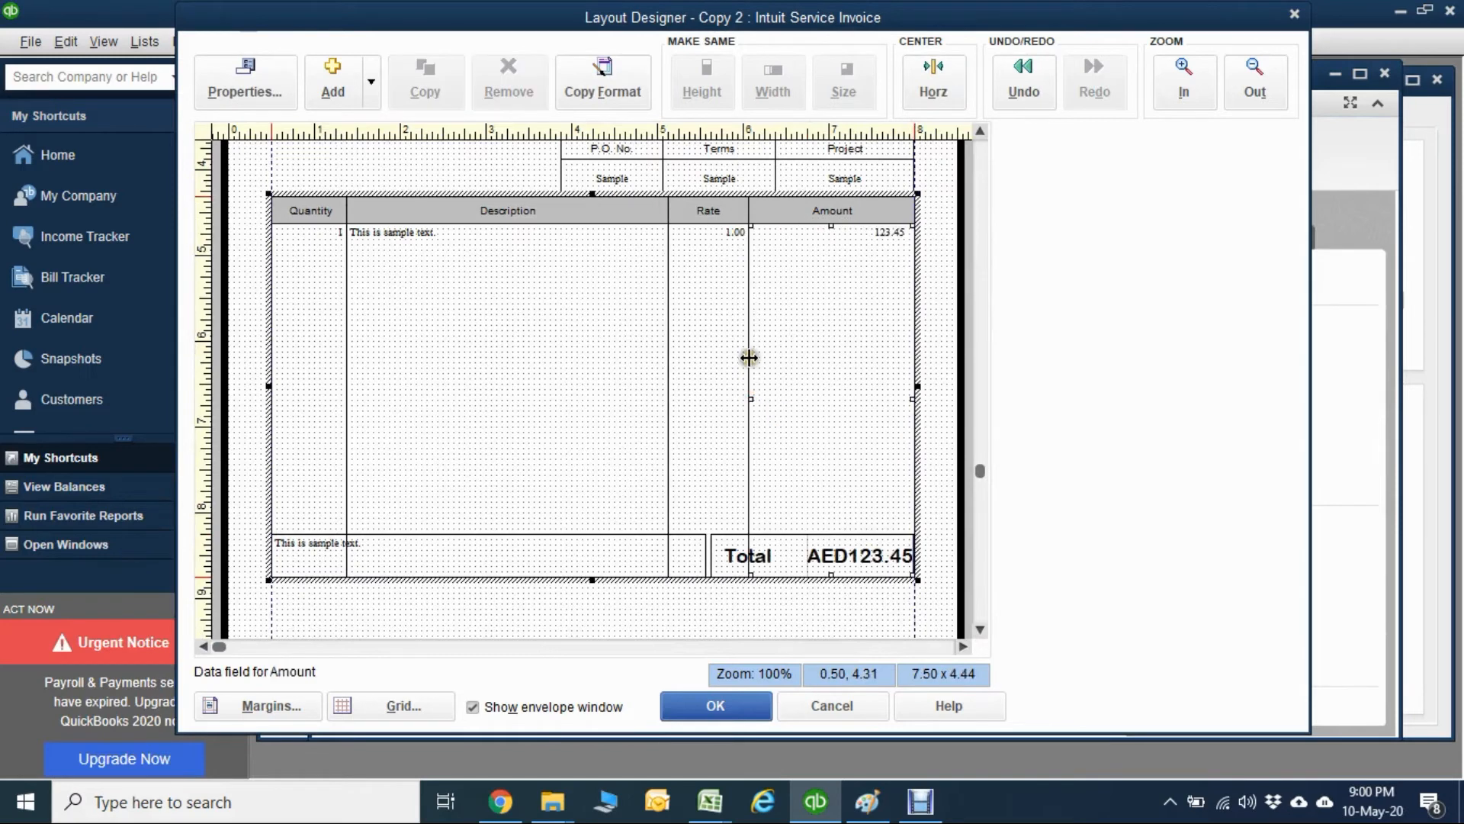
pyautogui.click(750, 381)
pyautogui.moveTo(751, 381); pyautogui.dragTo(775, 383)
pyautogui.click(707, 421)
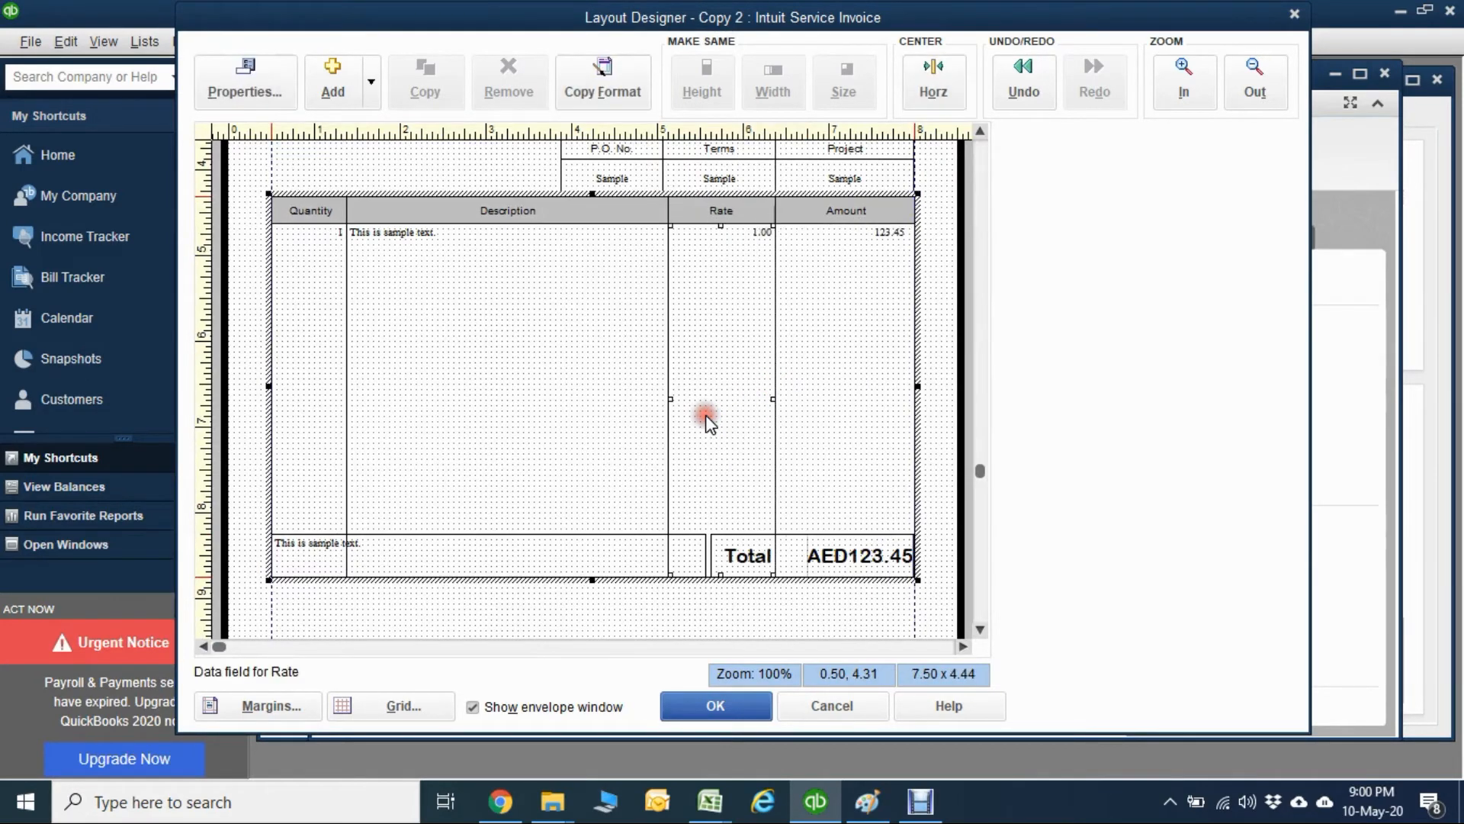
# Extend the Total label's left edge to the Description–Rate divider and narrow the Customer Message field to end there.
pyautogui.click(714, 561)
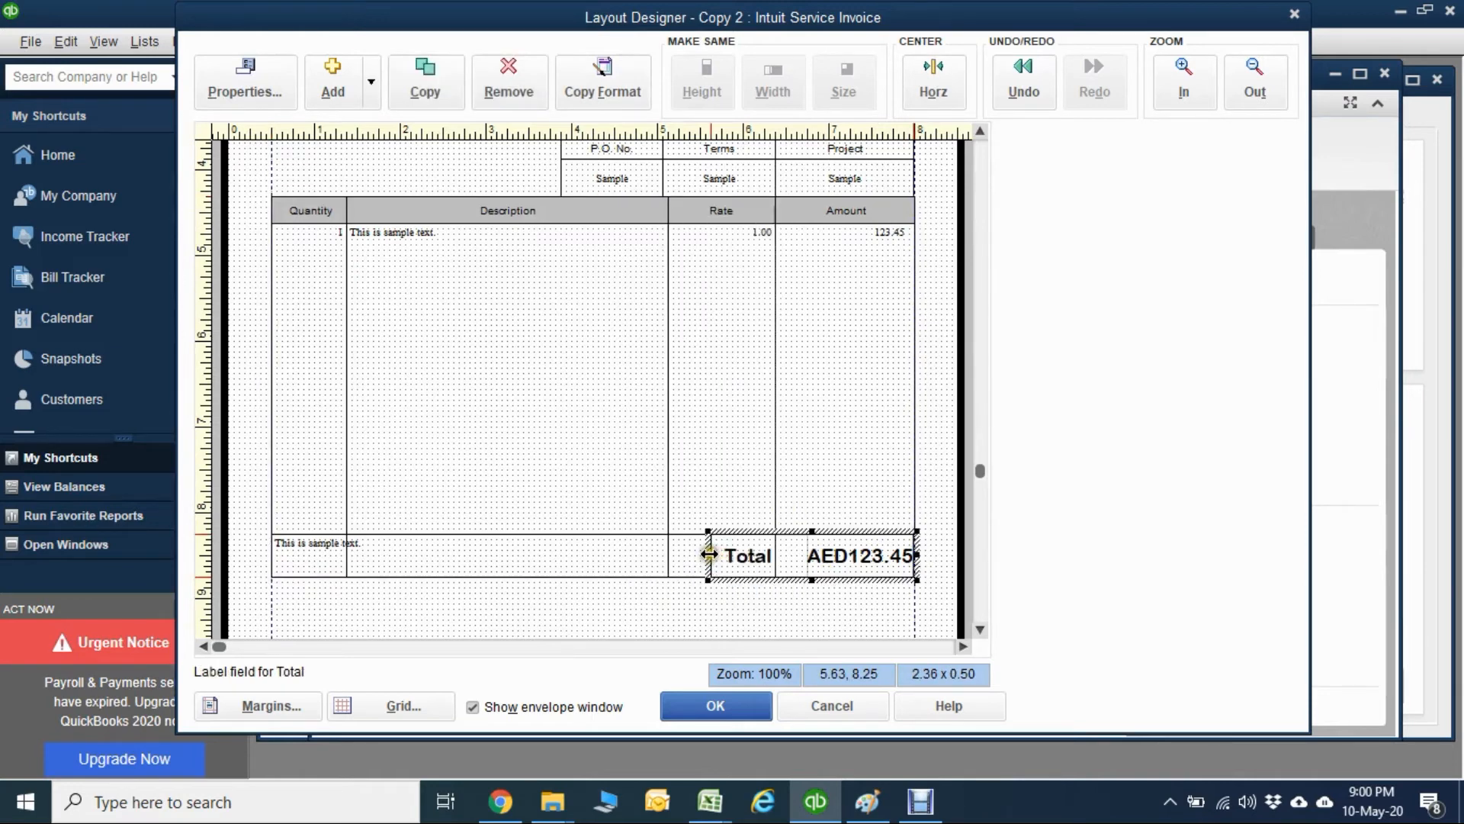
pyautogui.moveTo(709, 554); pyautogui.dragTo(668, 556)
pyautogui.click(611, 558)
pyautogui.click(730, 602)
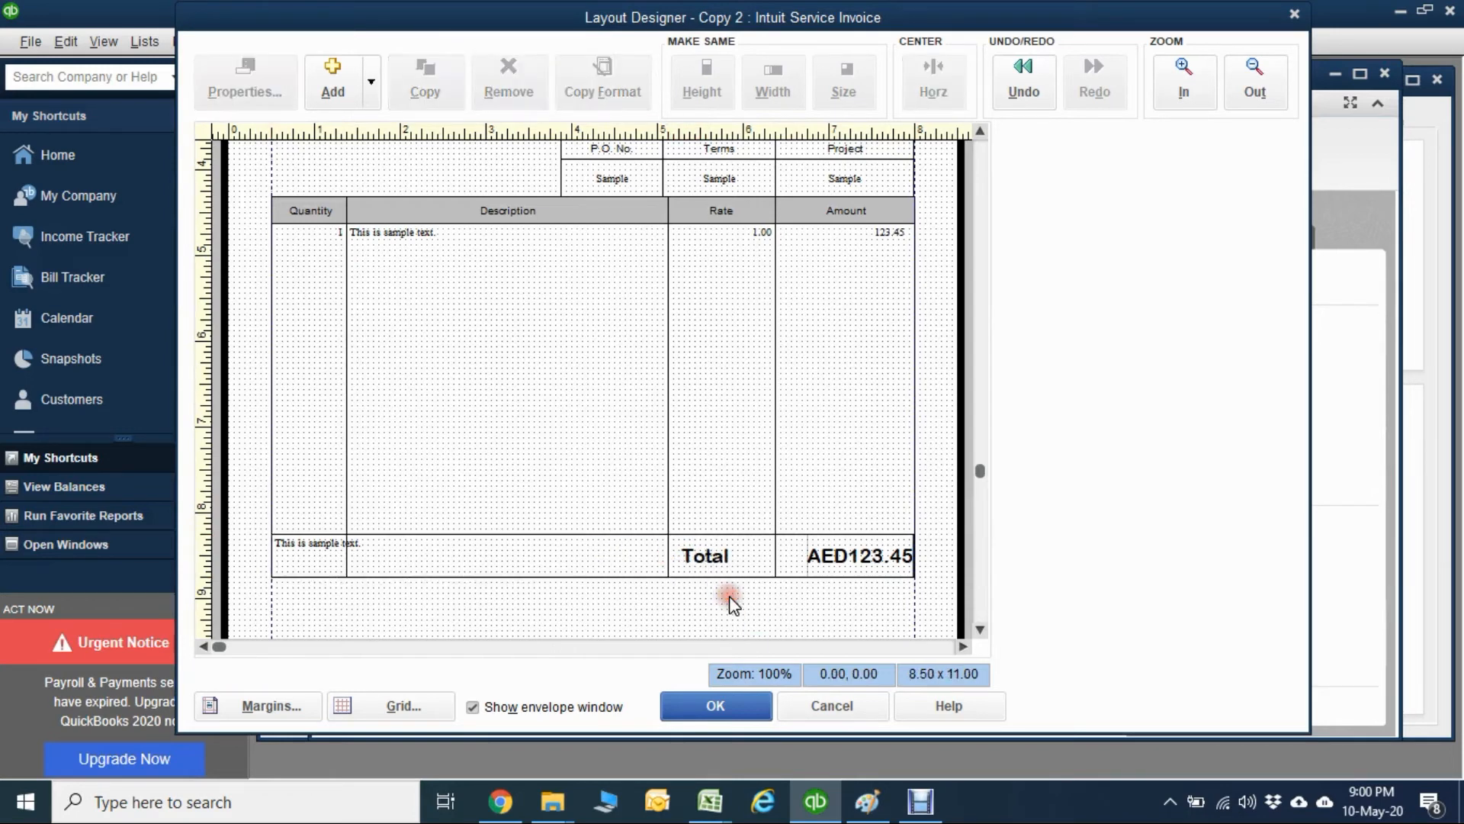
# Add a new text box for bank details with RAK BANK as its first line.
pyautogui.click(977, 632)
pyautogui.click(977, 632)
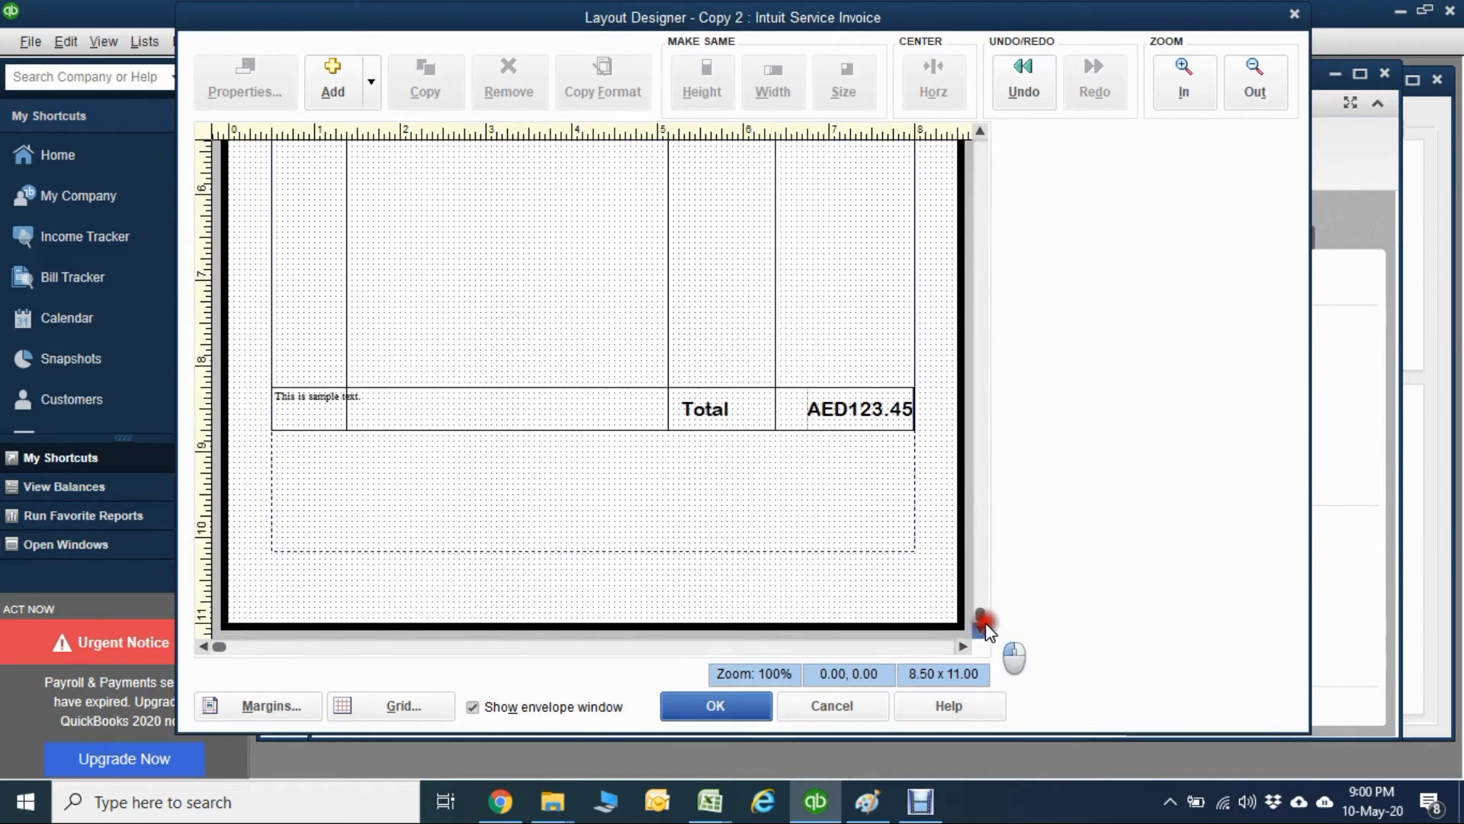
pyautogui.click(350, 469)
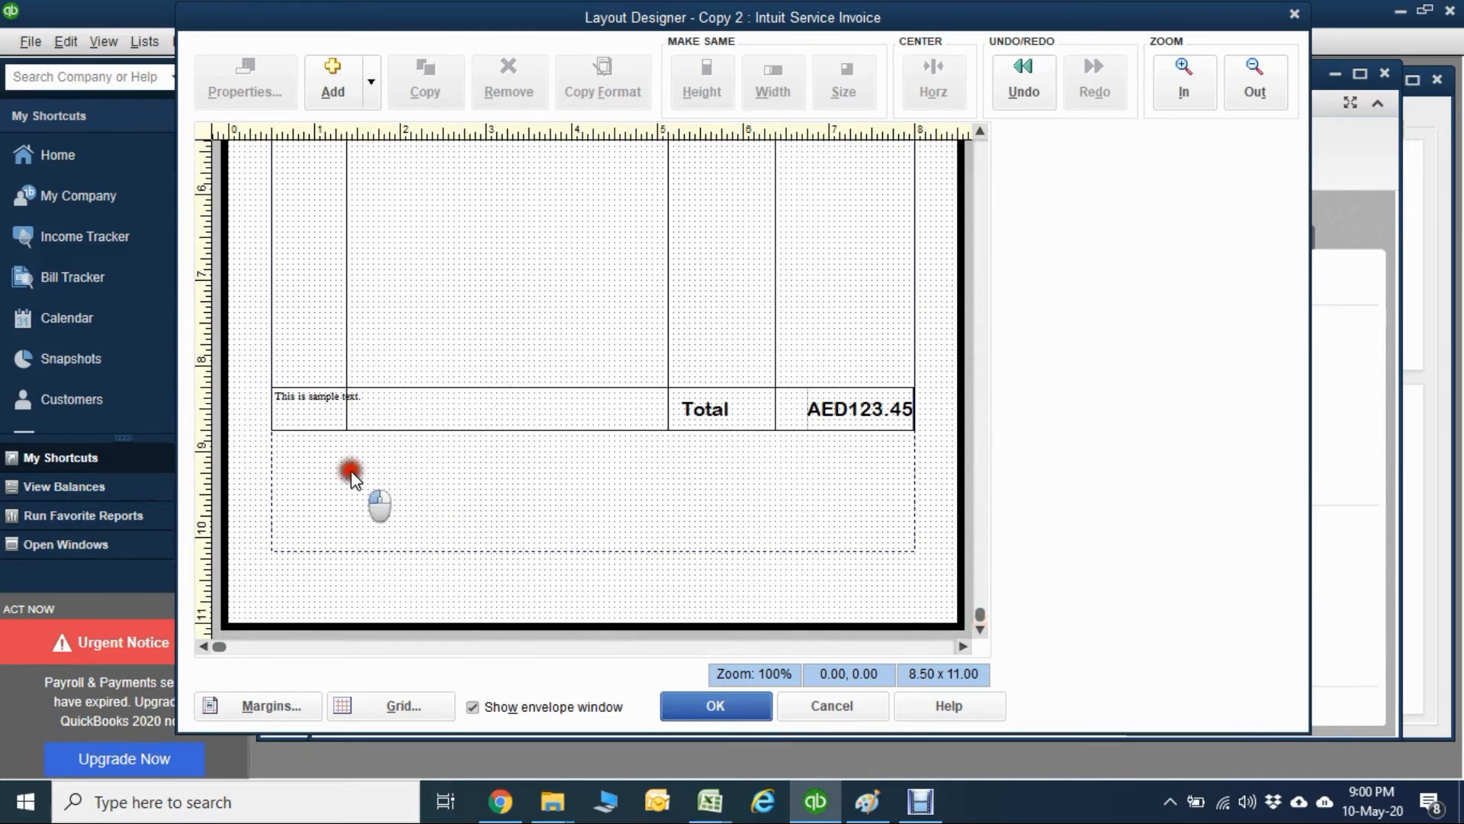
pyautogui.click(331, 95)
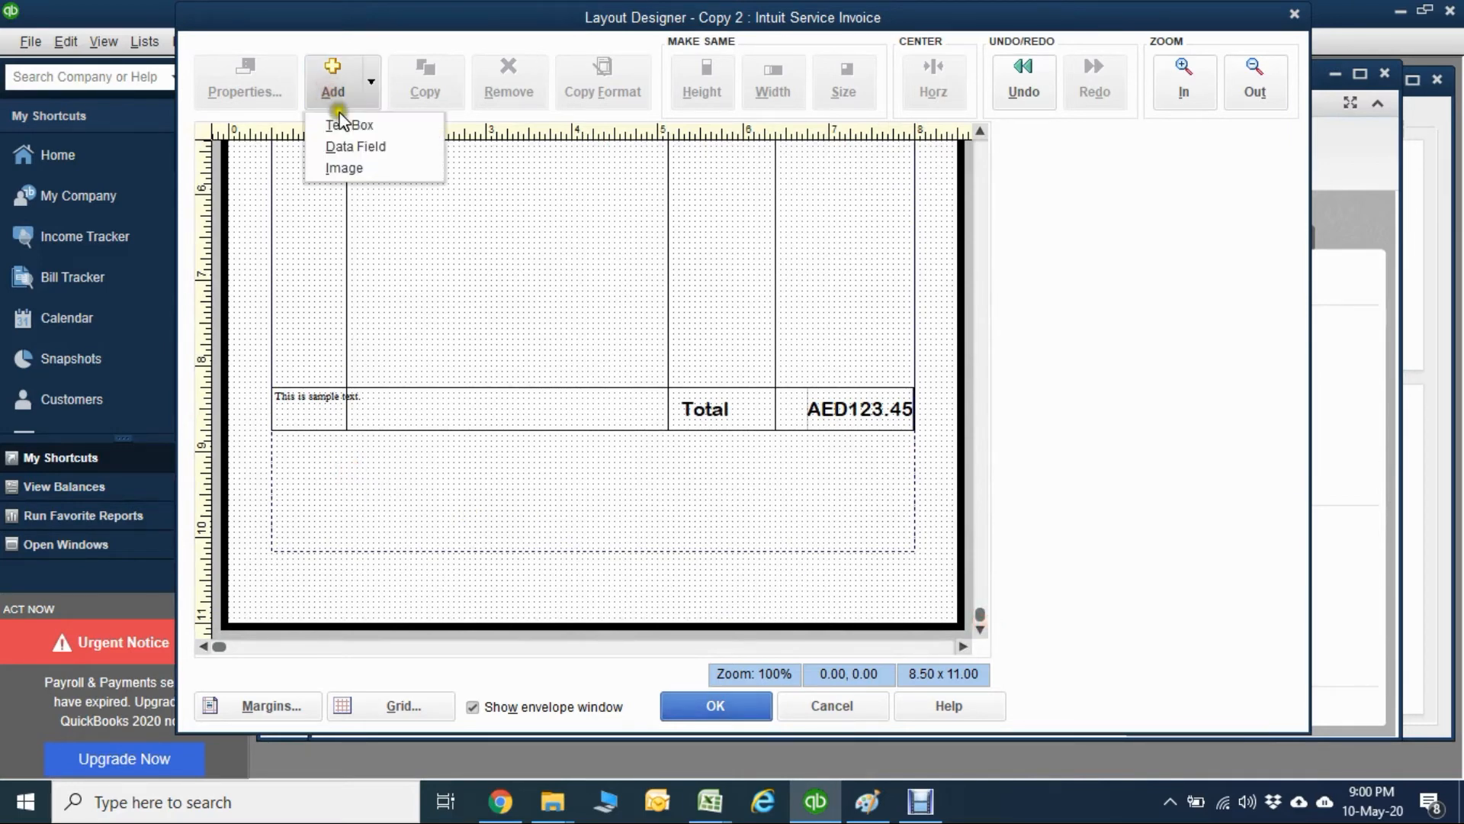
pyautogui.click(340, 125)
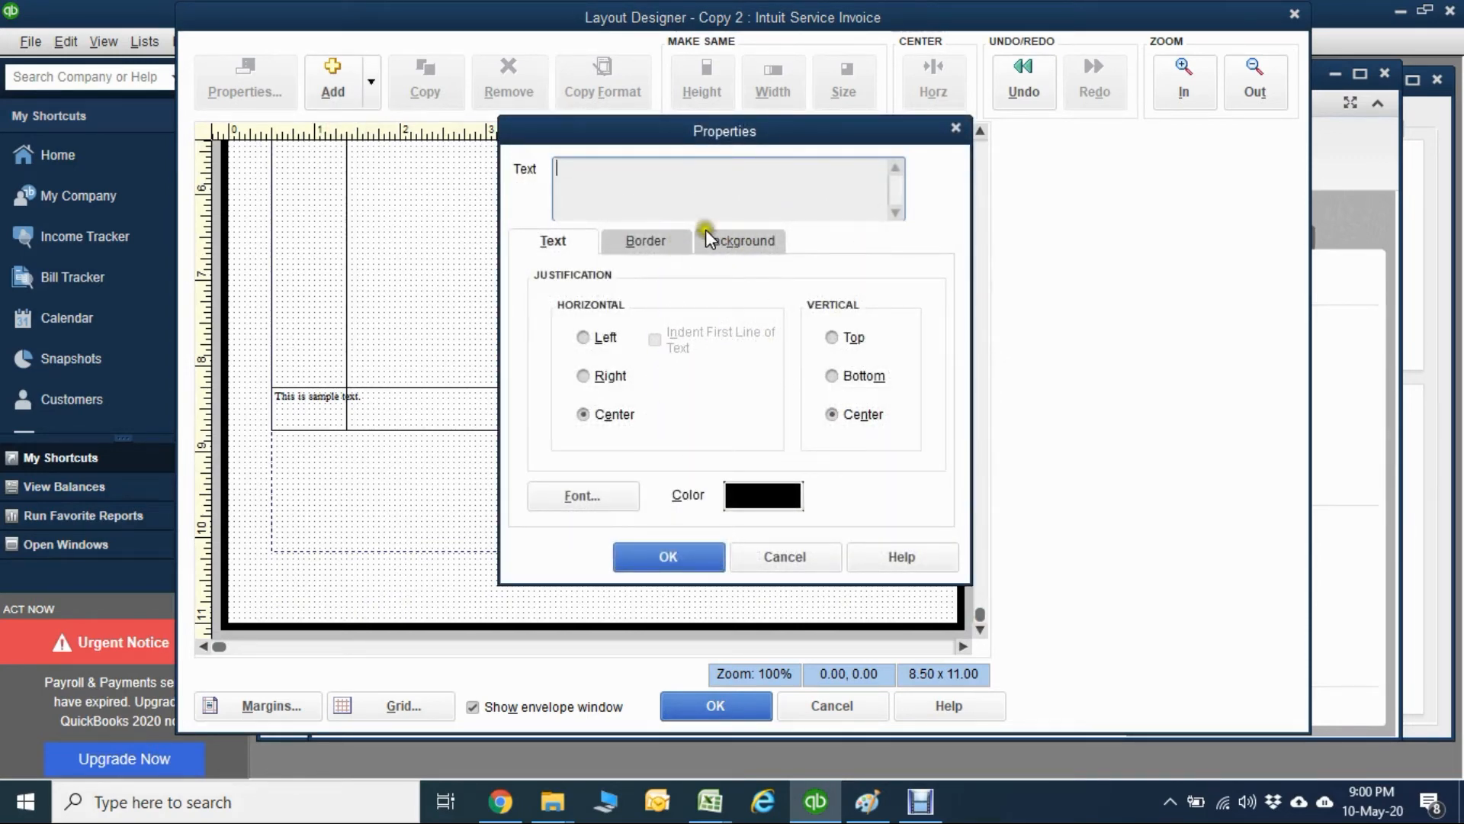
pyautogui.write('RAK BANK')
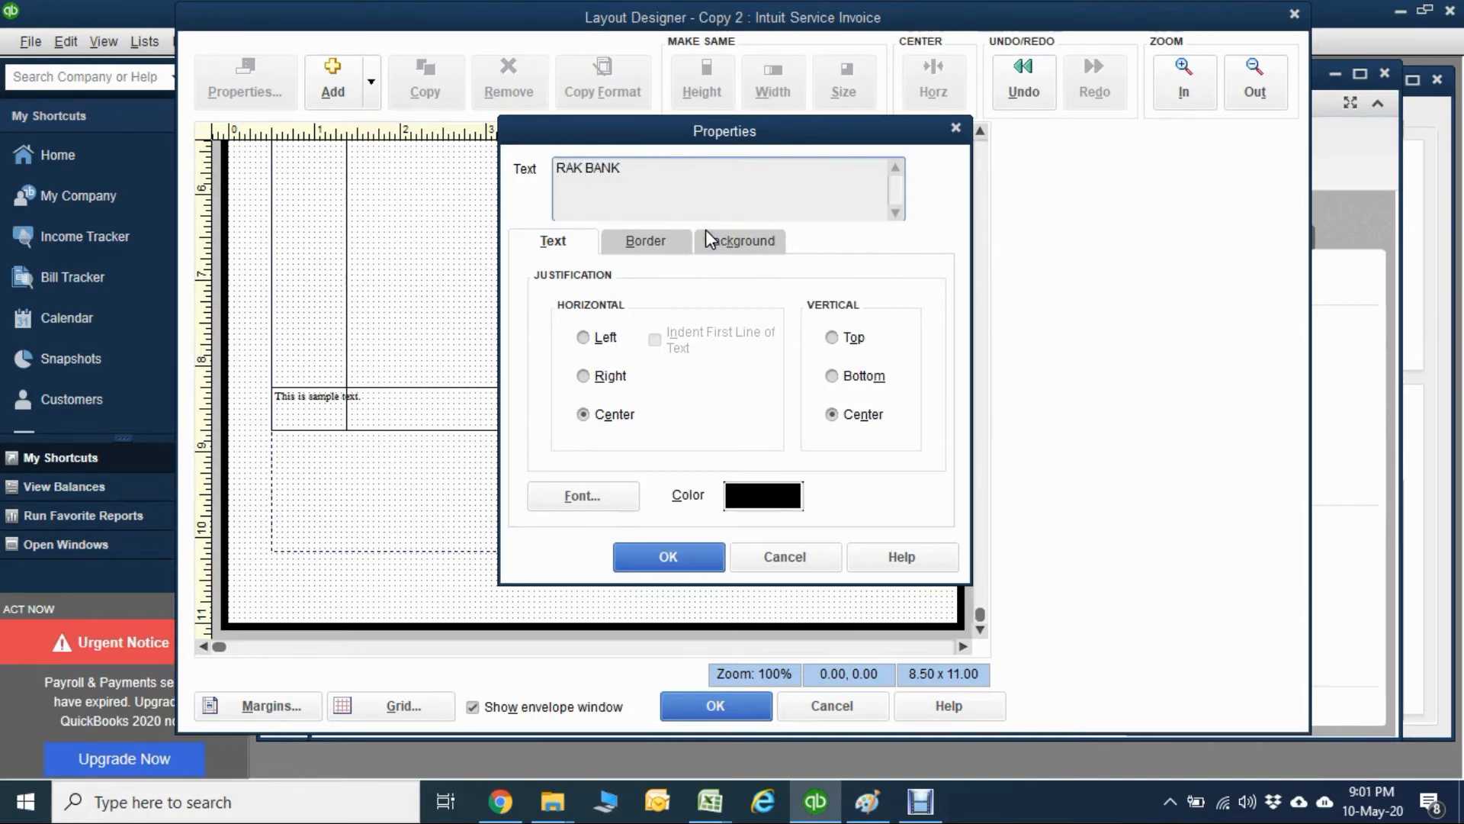
# Add the lines "TCA, Abu Dhabi" and "A/c No. ..." under RAK BANK in the new text box.
pyautogui.press('Return')
pyautogui.write('TCA, Abu Dhabi')
pyautogui.press('Return')
pyautogui.write('c No. ...')
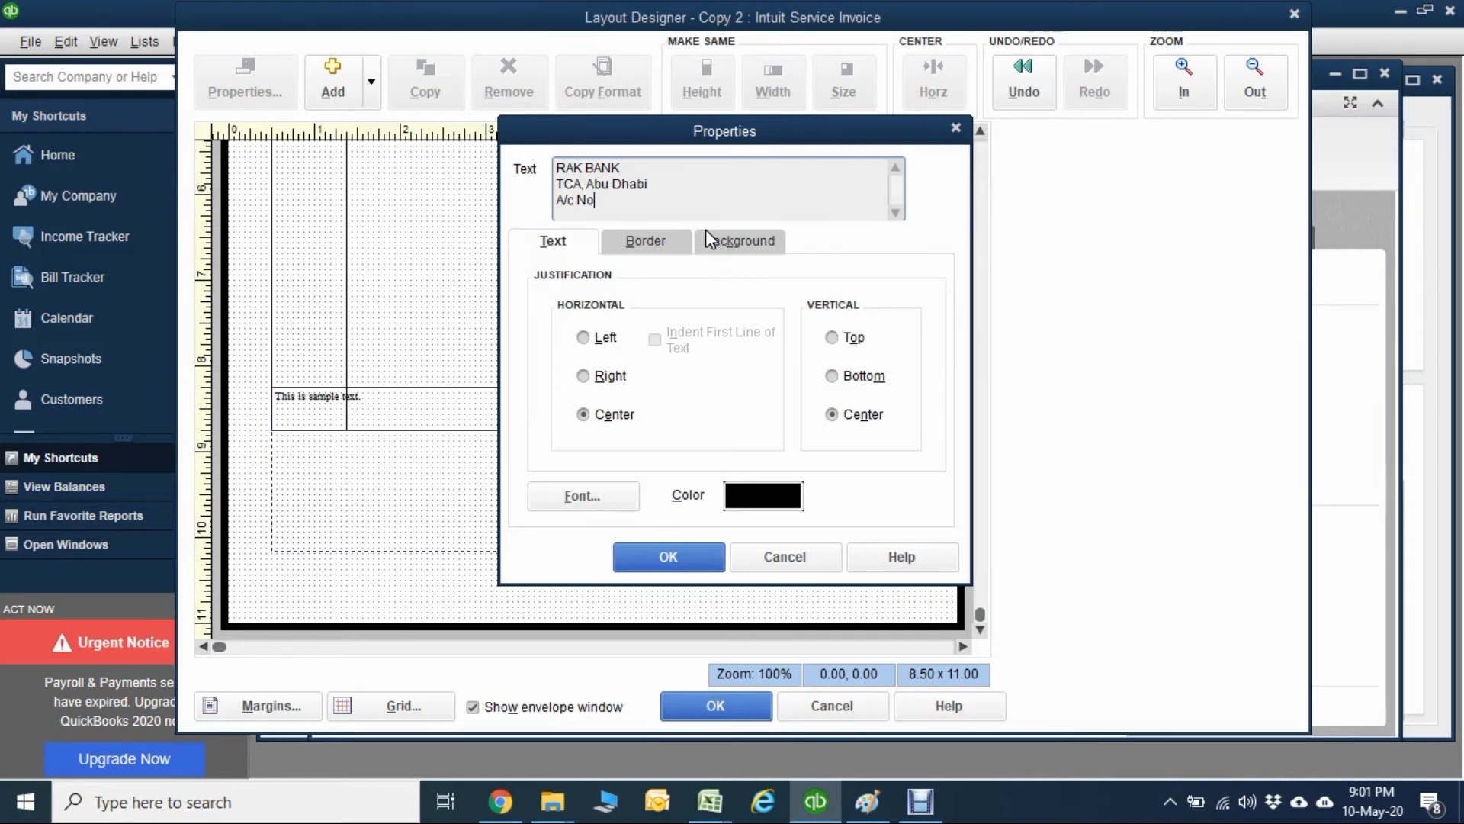
pyautogui.press('Return')
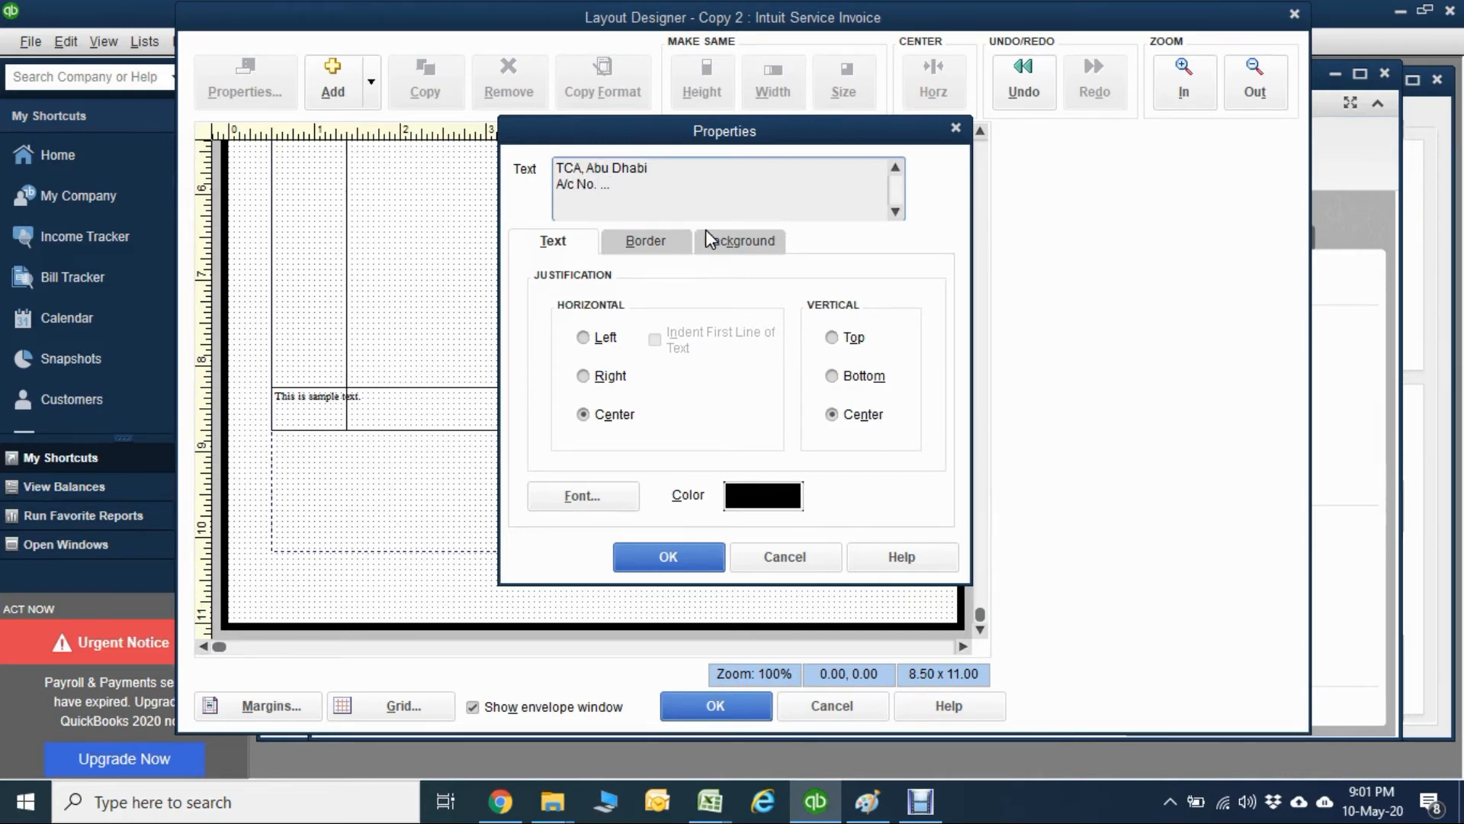
# Complete the bank details text box with the lines "A/c Name:", "Swift Code", "Routing code" and "IBAN No.".
pyautogui.write('A/c Name:')
pyautogui.press('Return')
pyautogui.write('Swif')
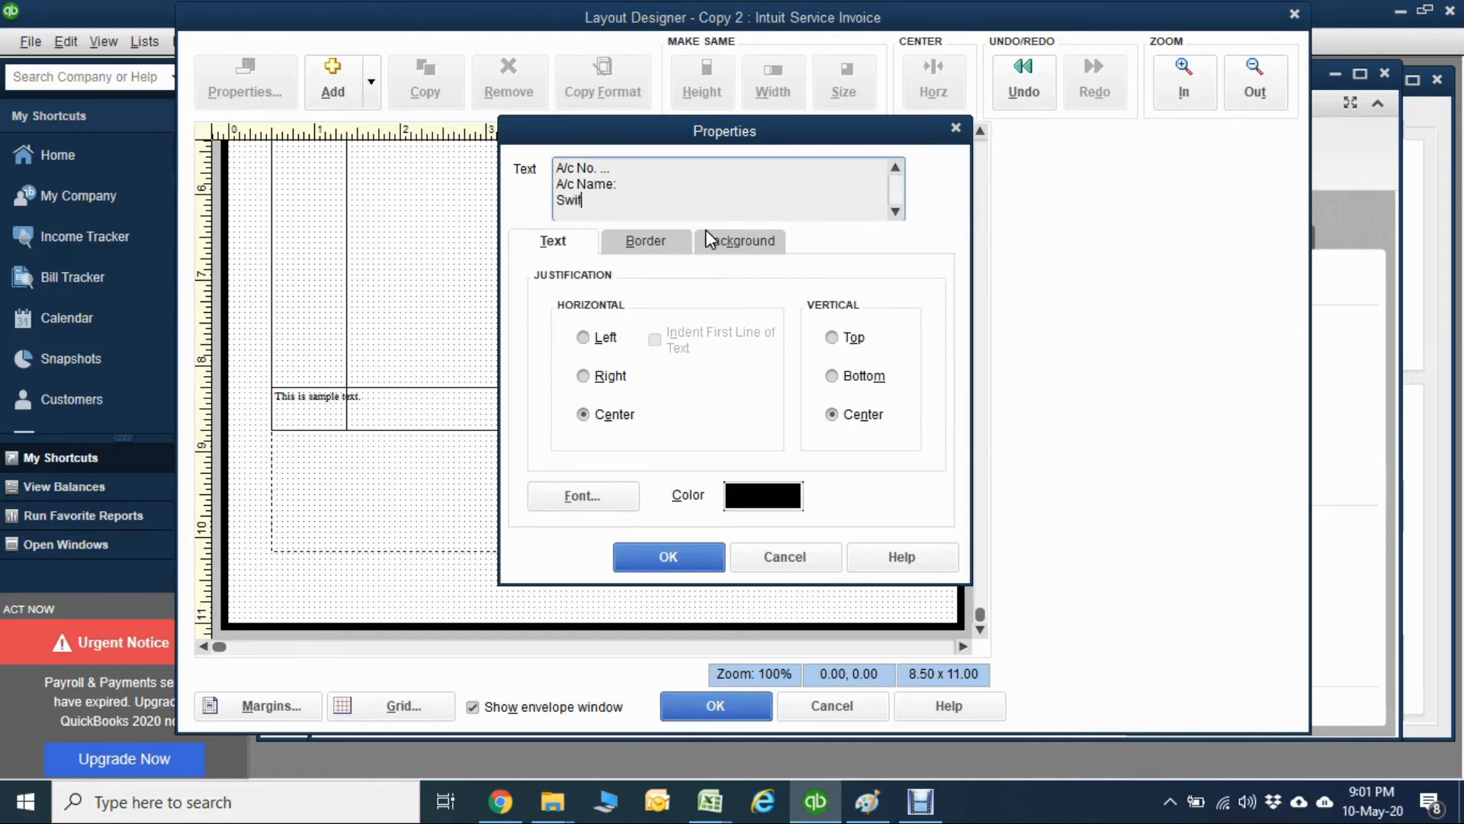
pyautogui.write('t Code')
pyautogui.press('Return')
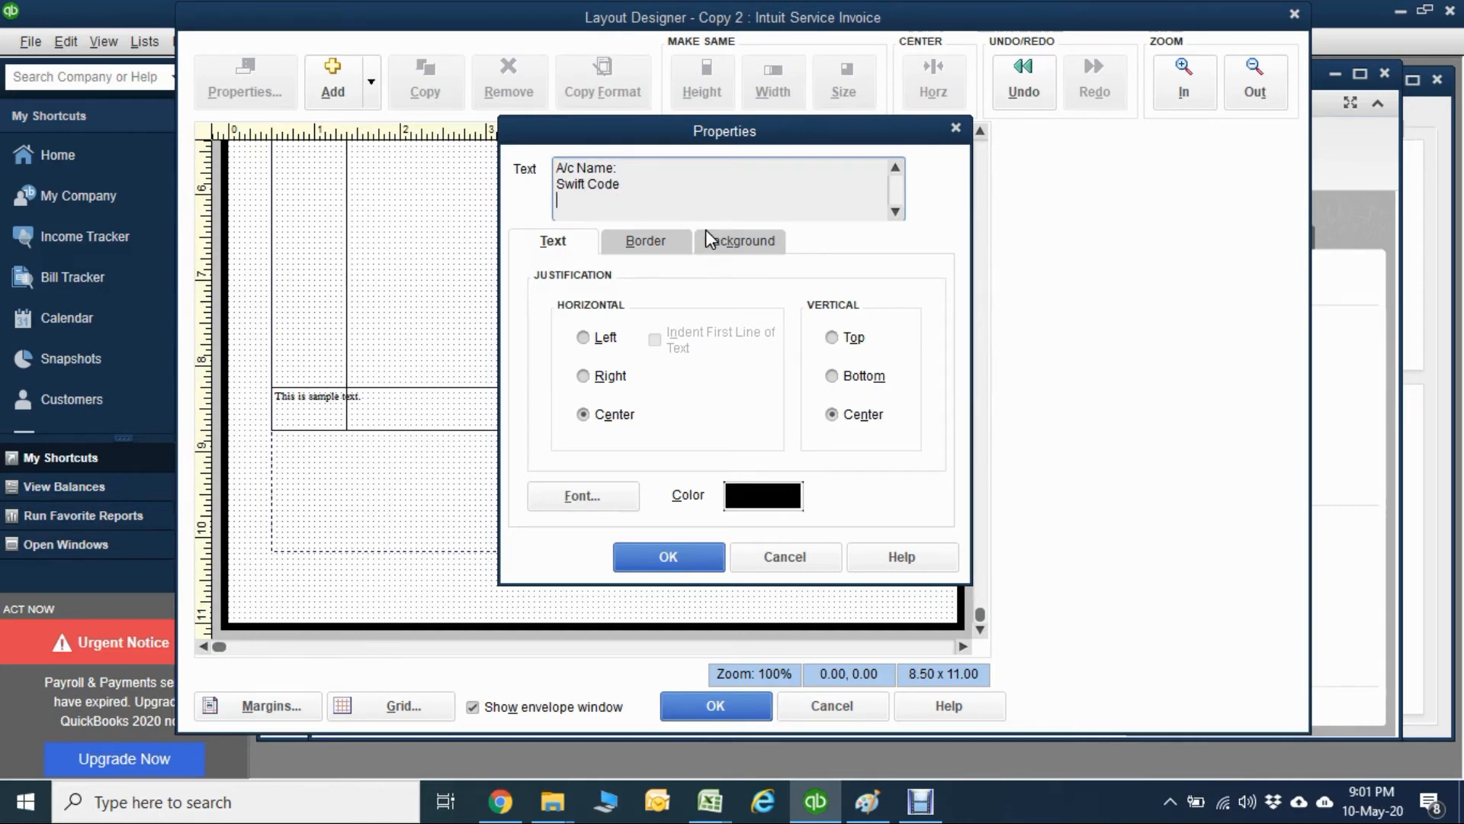
pyautogui.write('Routing code')
pyautogui.press('Return')
pyautogui.write('IBAN')
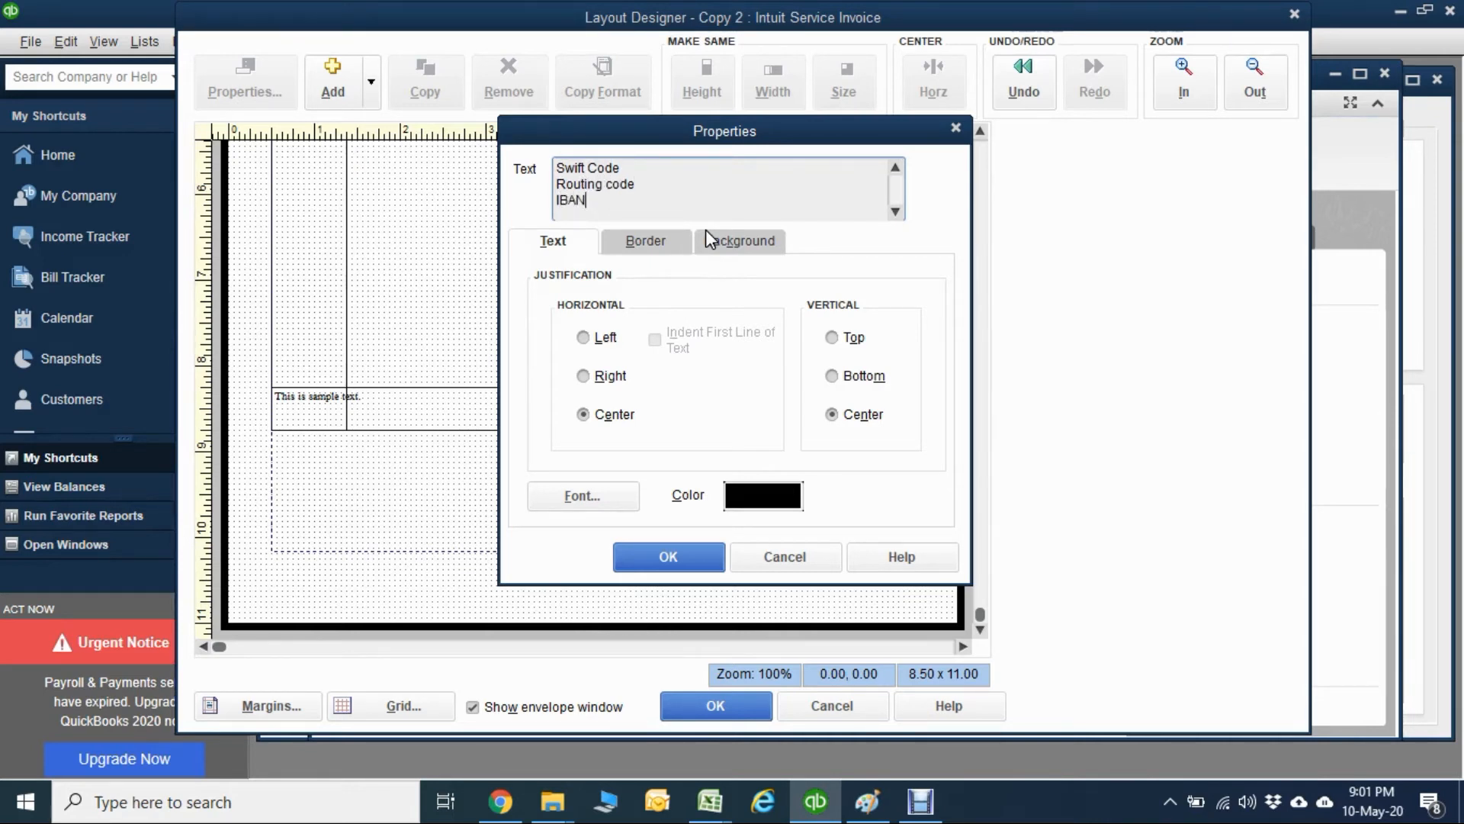
pyautogui.write(' No.')
pyautogui.click(900, 183)
pyautogui.click(900, 184)
pyautogui.click(634, 559)
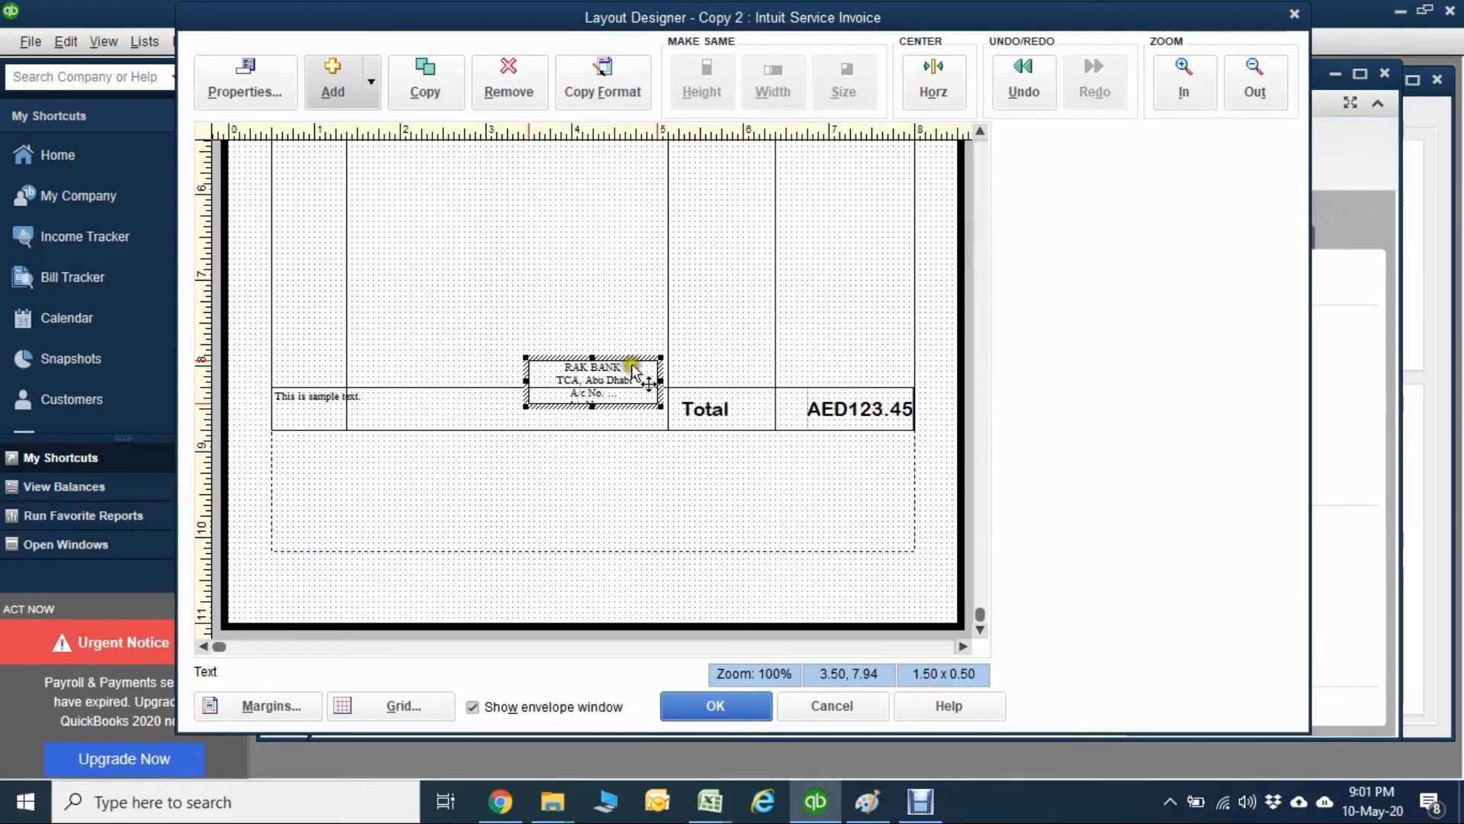
# Place the bank details box below the Customer Message field at about 3.69 x 1.31 and left-justify its text.
pyautogui.moveTo(631, 369); pyautogui.dragTo(591, 553)
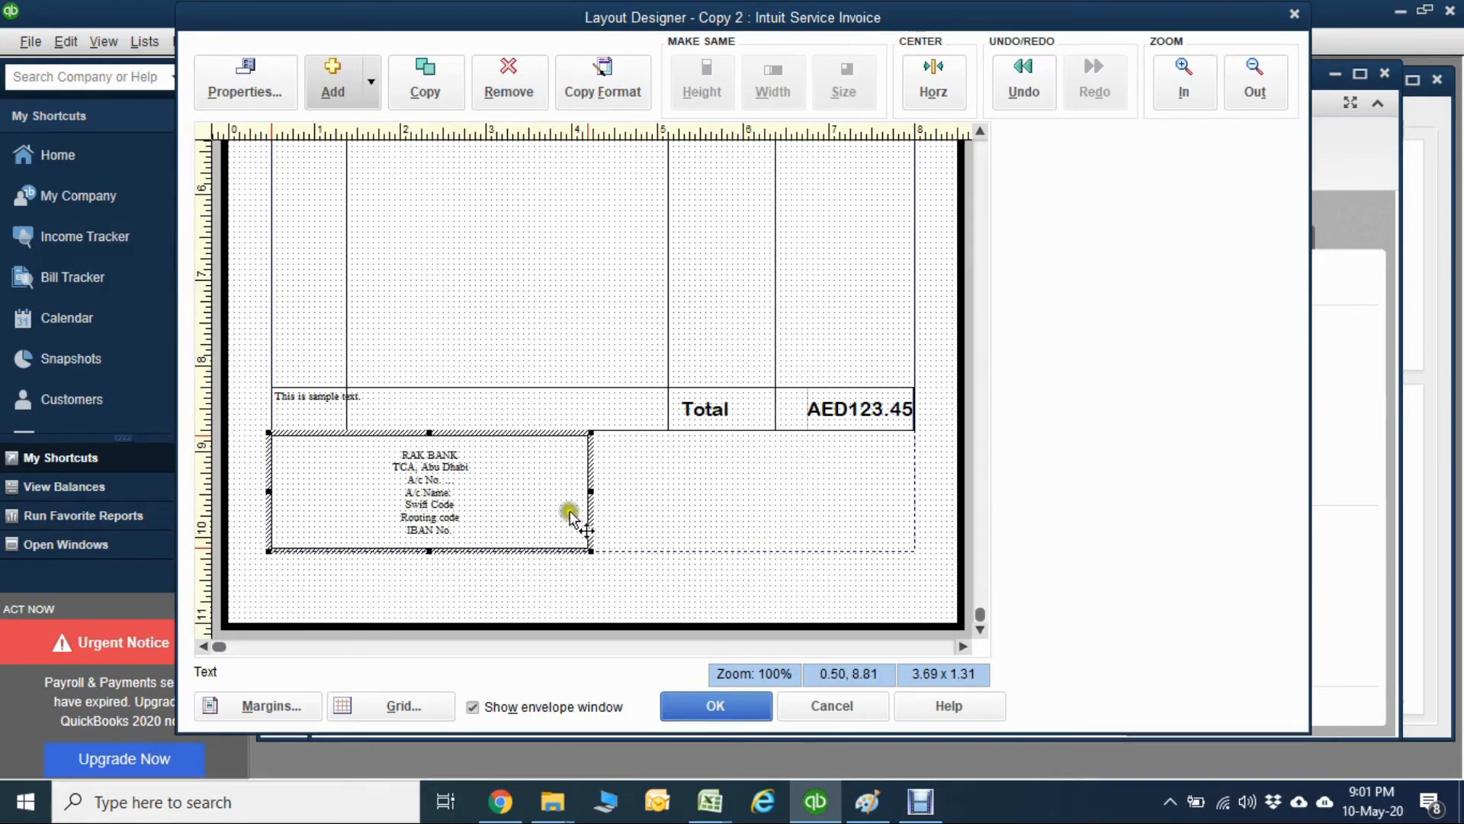
pyautogui.doubleClick(435, 477)
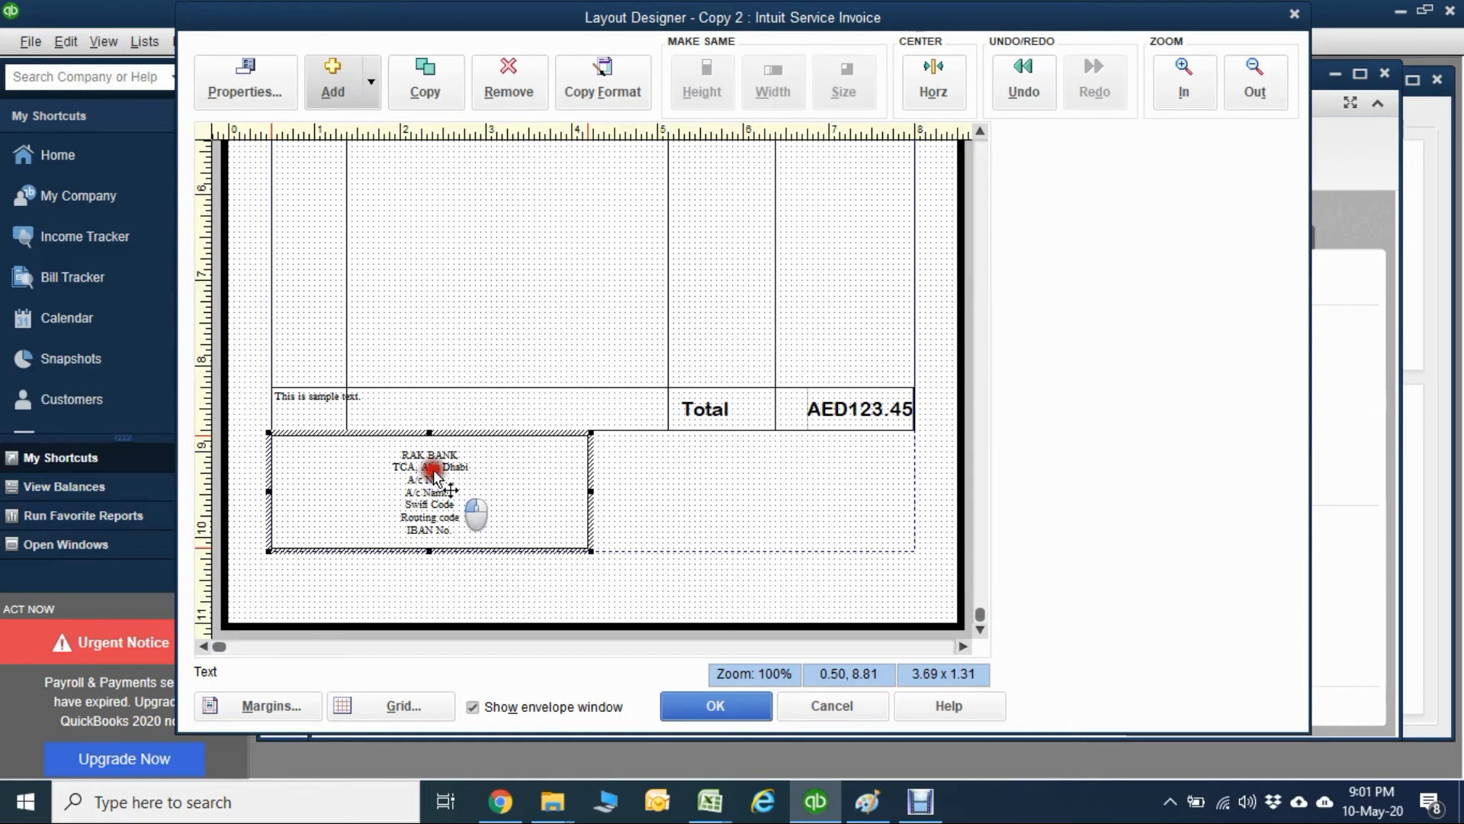
pyautogui.click(586, 337)
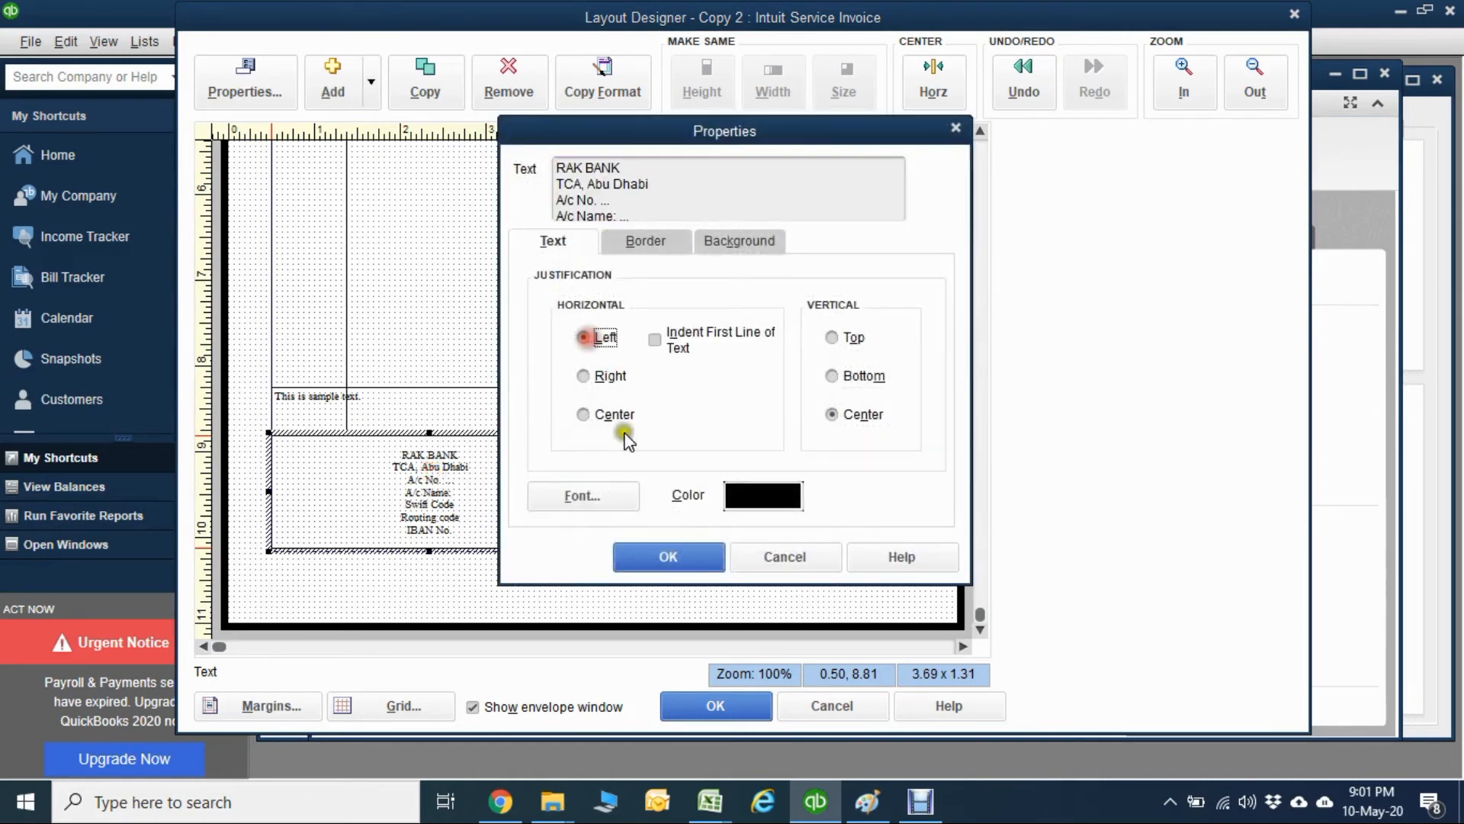
pyautogui.click(665, 557)
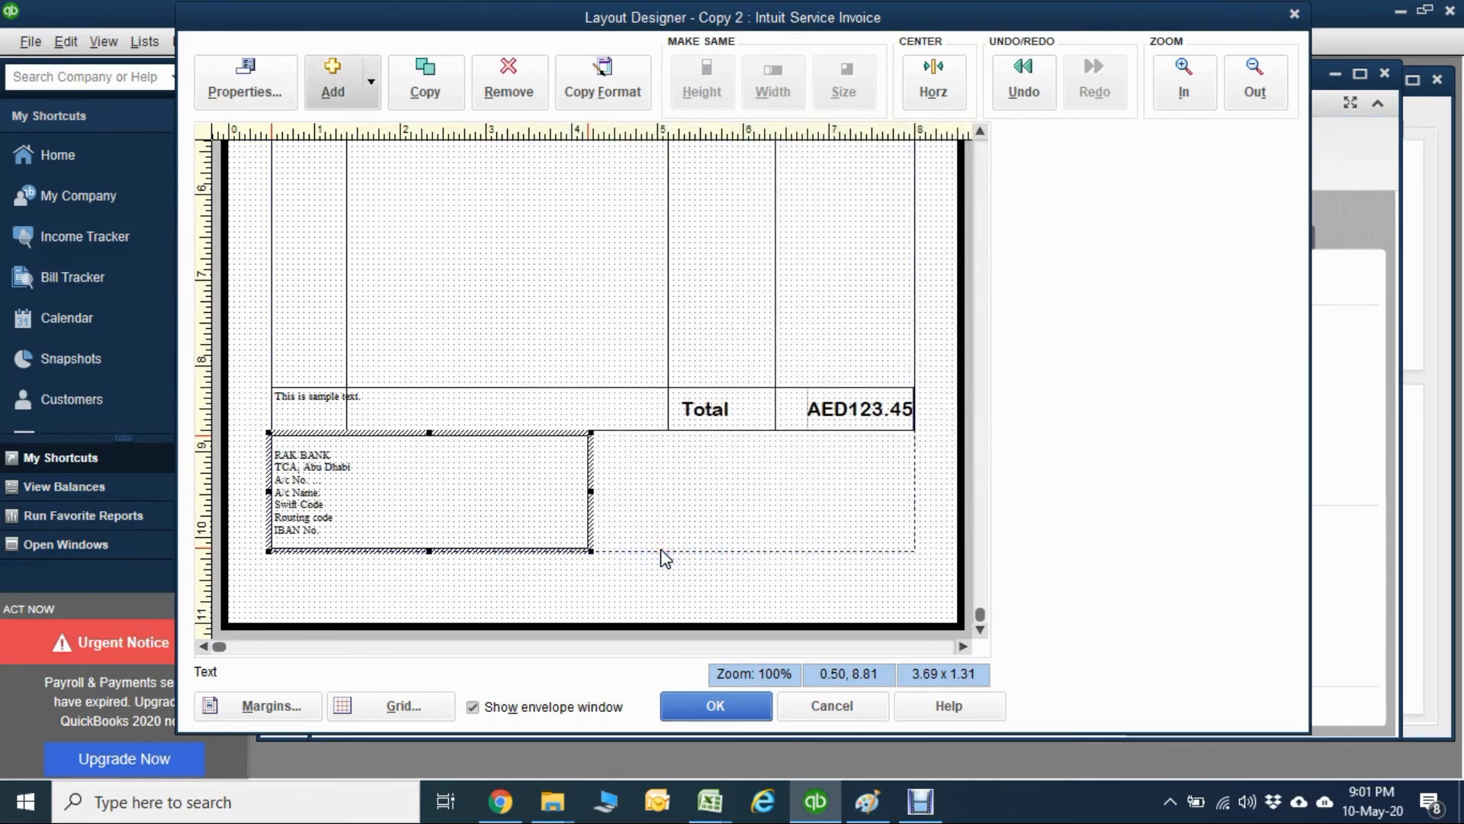
pyautogui.click(751, 484)
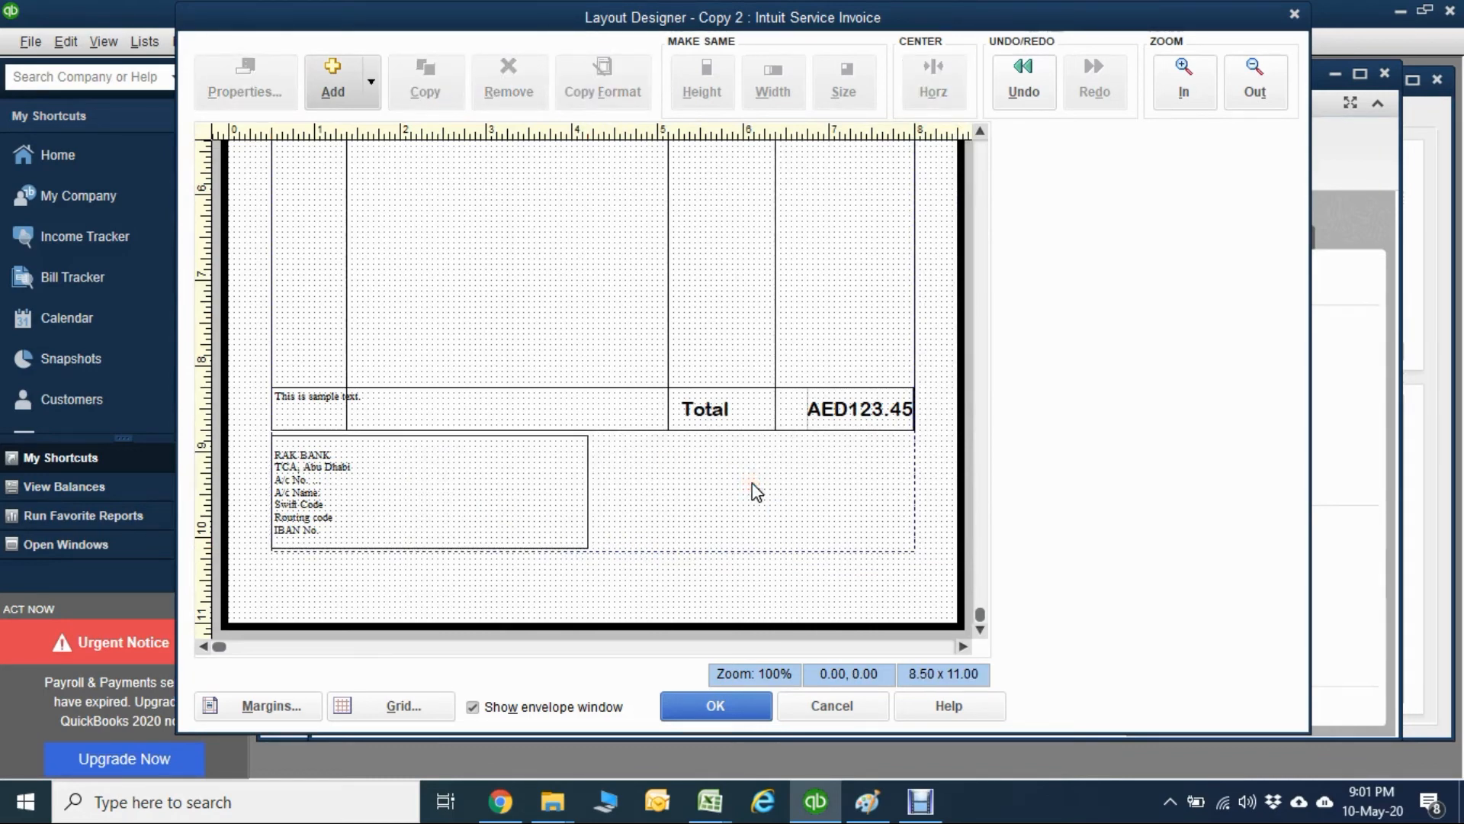
pyautogui.click(337, 72)
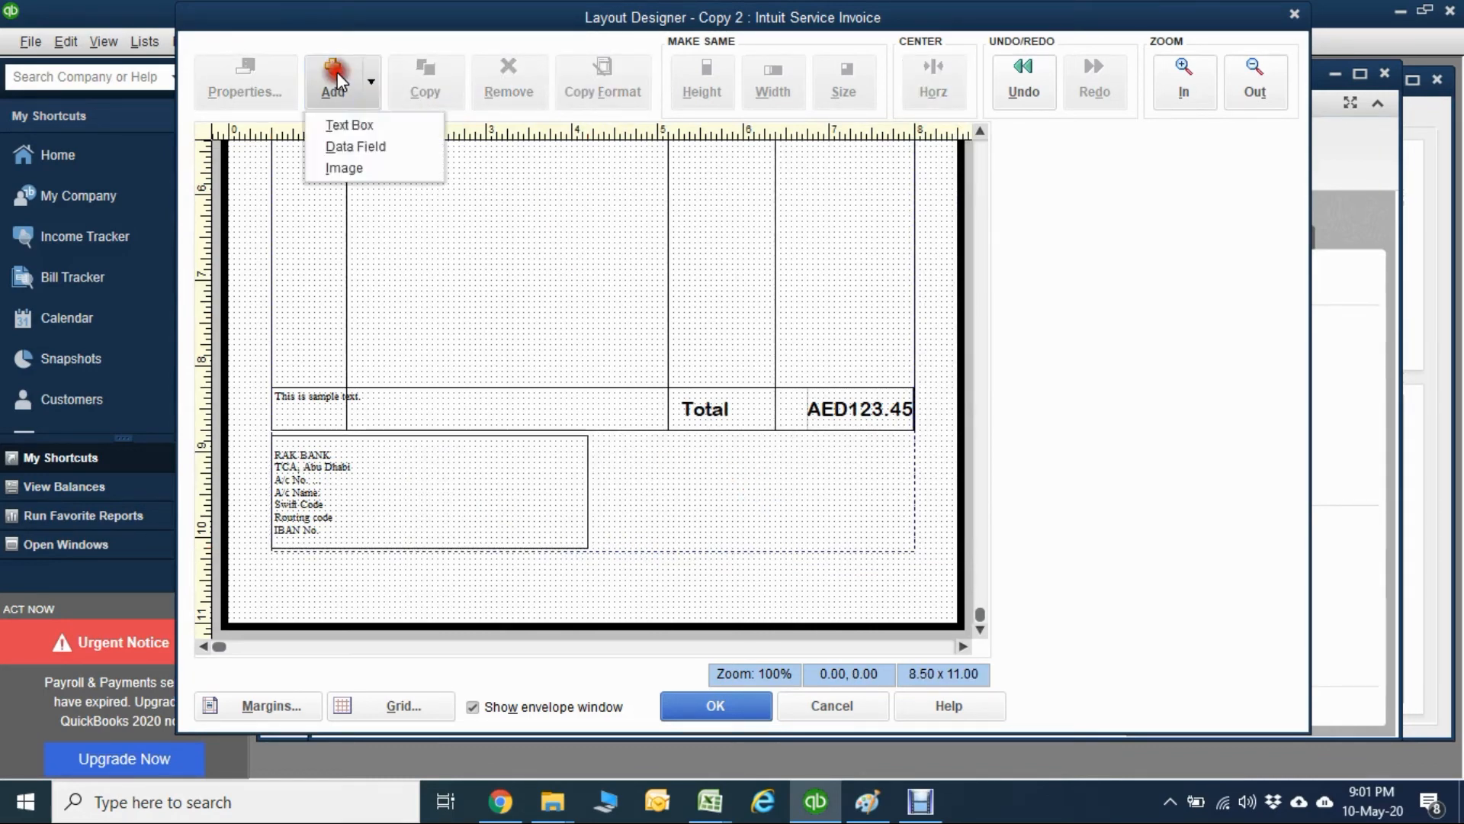
pyautogui.click(368, 168)
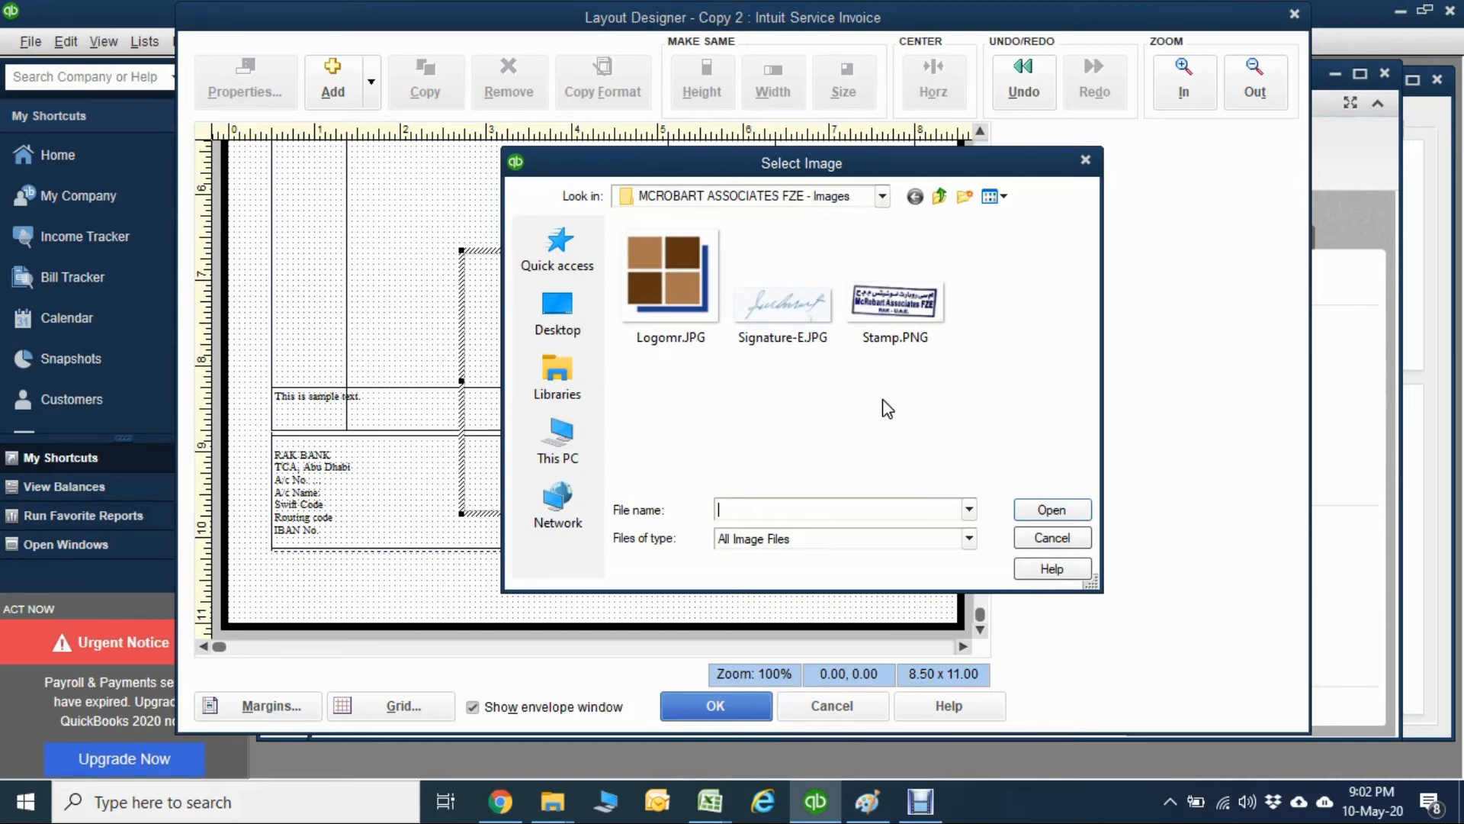
pyautogui.click(1054, 537)
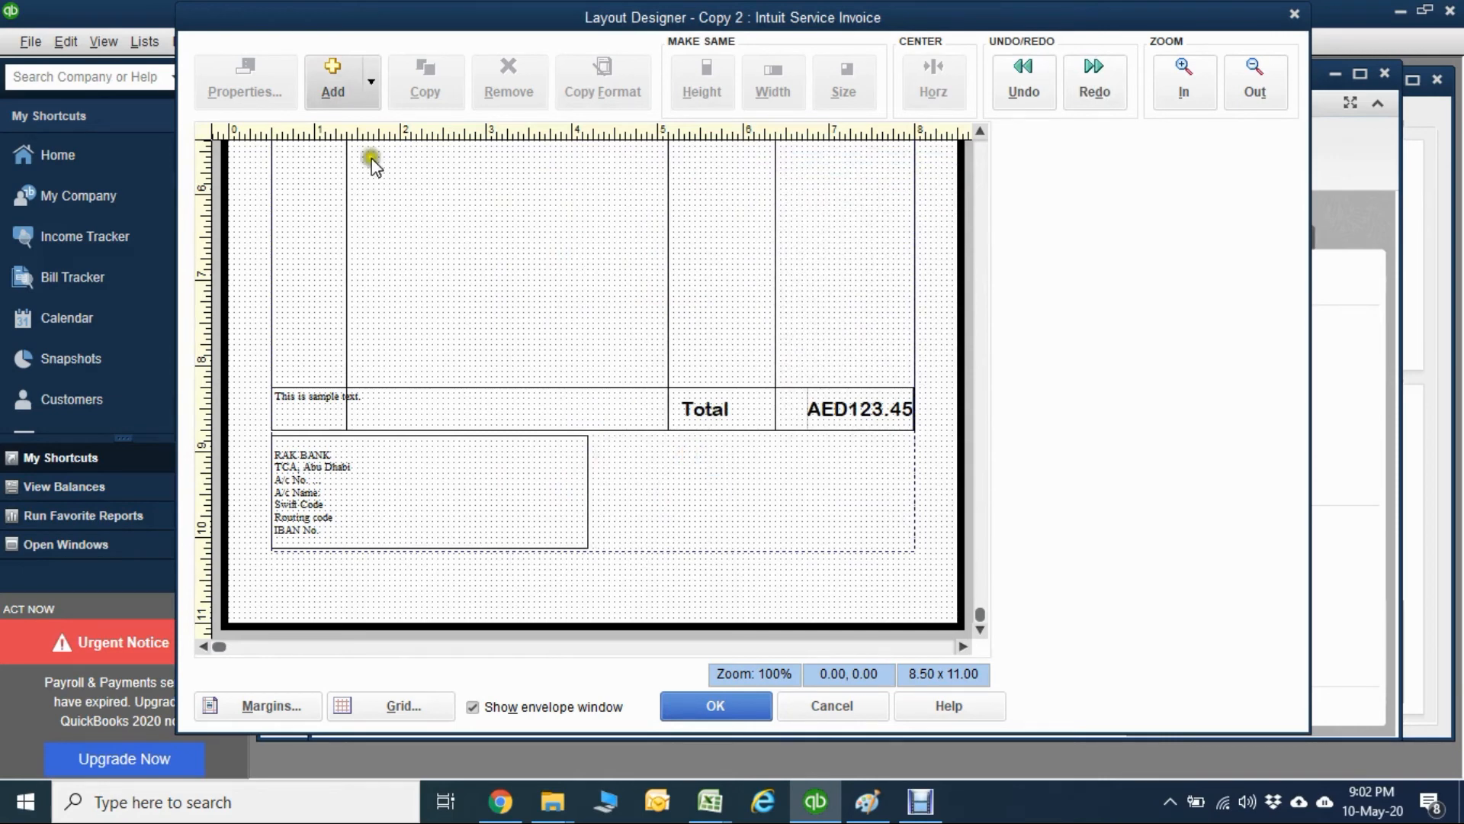
# Add a text box reading "For, ABC MIDDLE EAST LLC" and place it below the Total row, sized about 2.88 x 1.25.
pyautogui.click(342, 89)
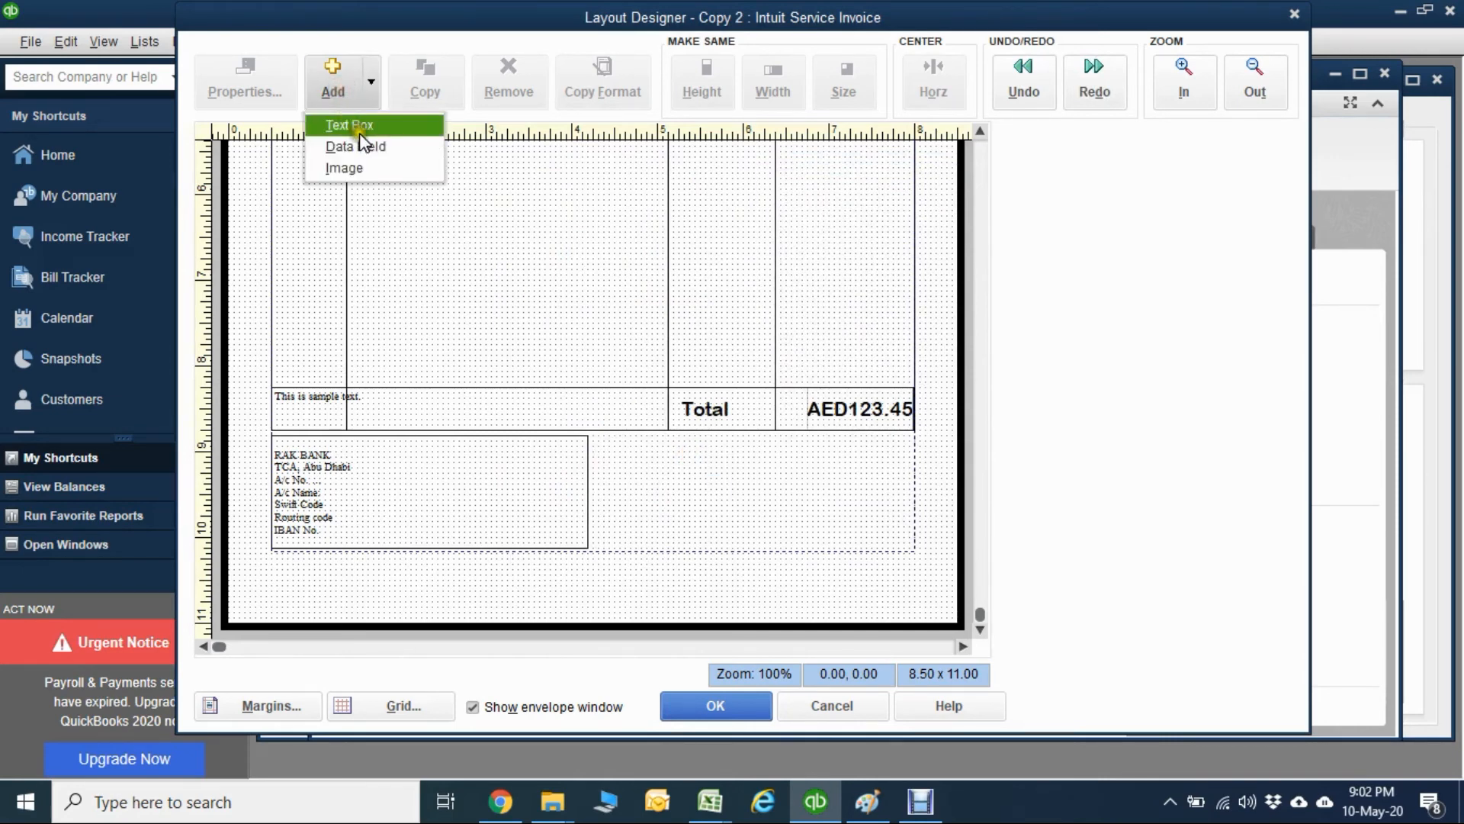
pyautogui.click(359, 122)
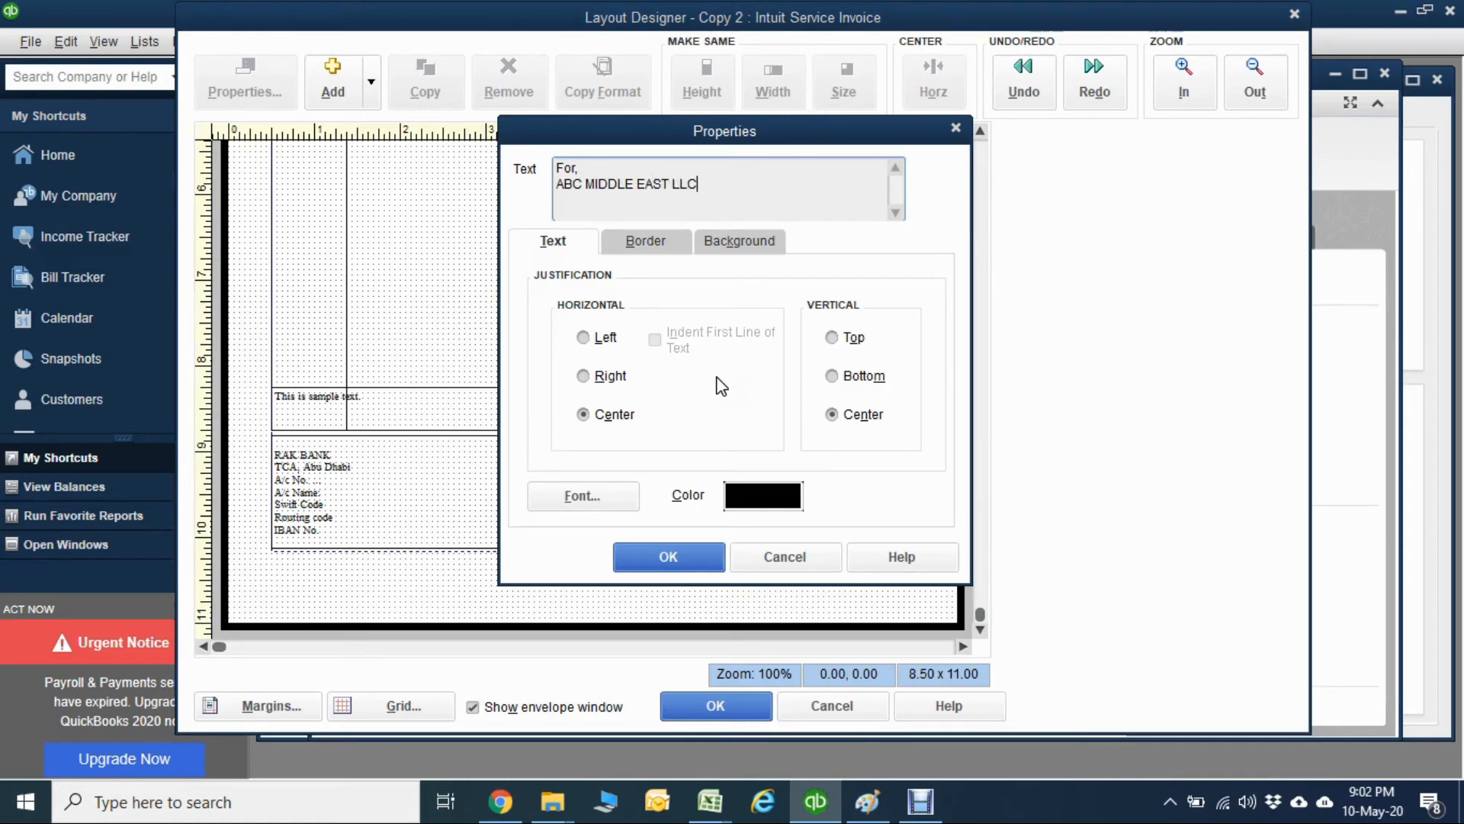
pyautogui.click(684, 566)
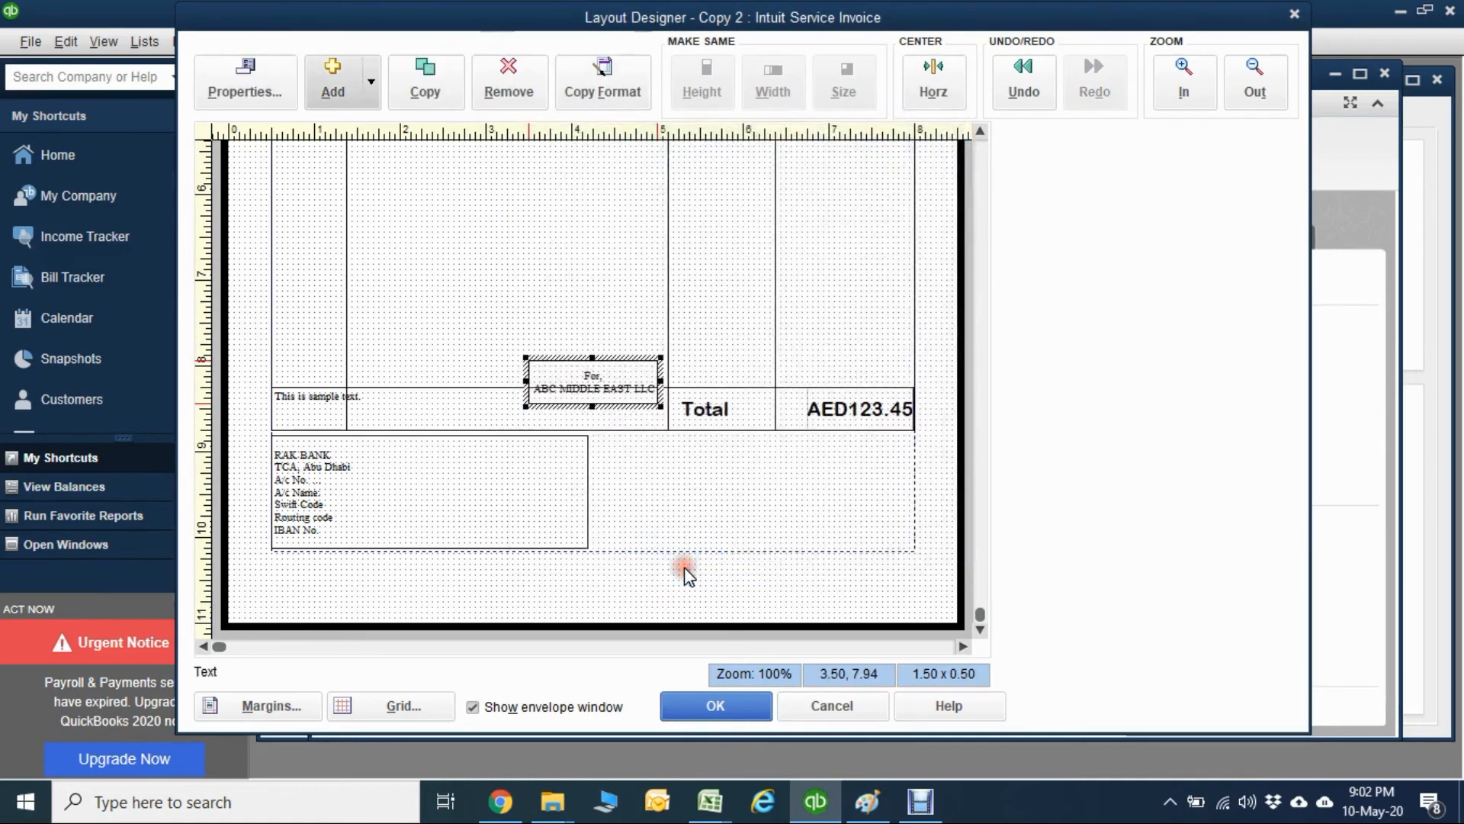
pyautogui.moveTo(644, 371); pyautogui.dragTo(726, 546)
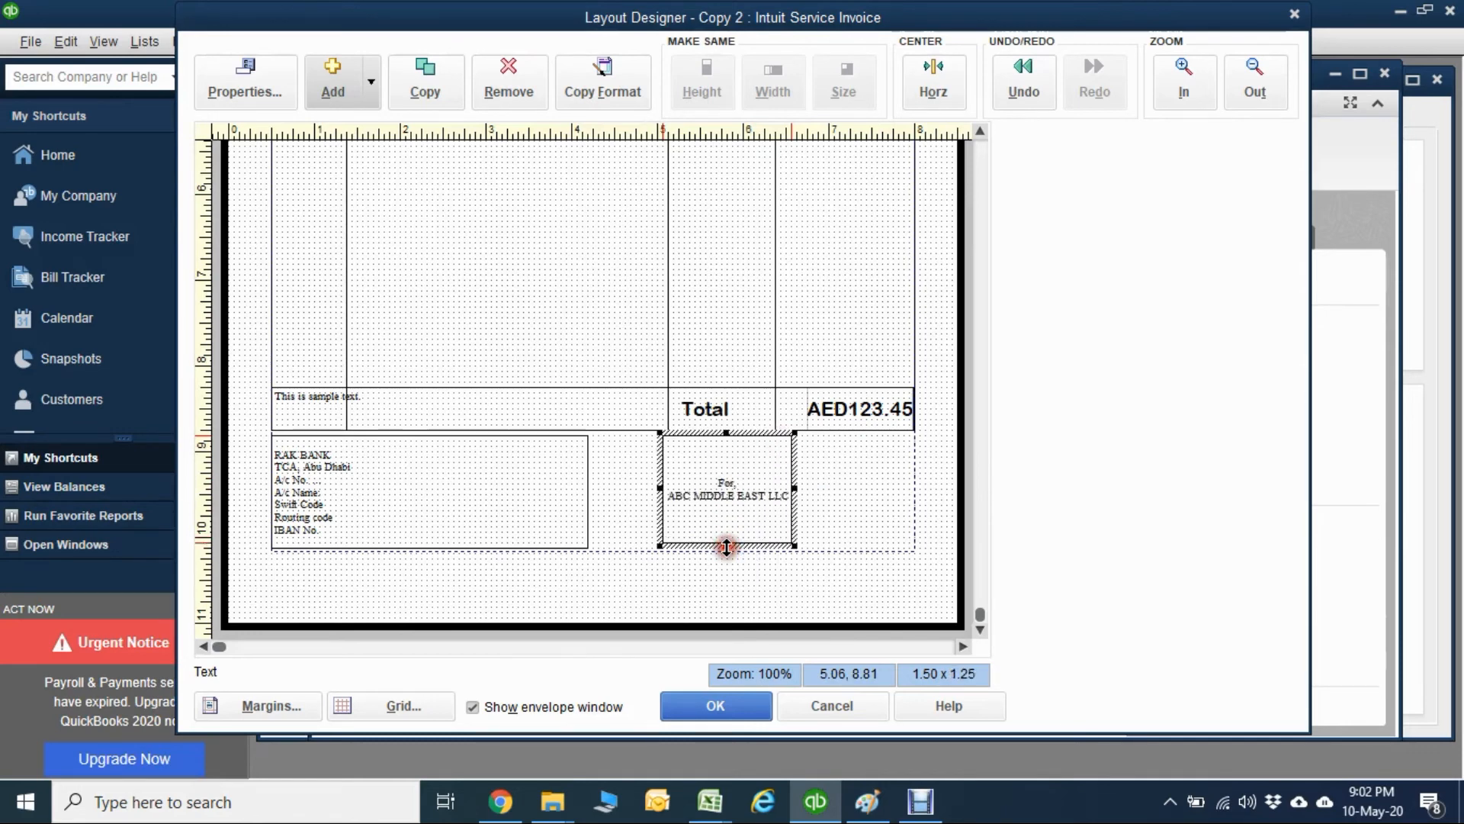
pyautogui.moveTo(795, 487); pyautogui.dragTo(913, 486)
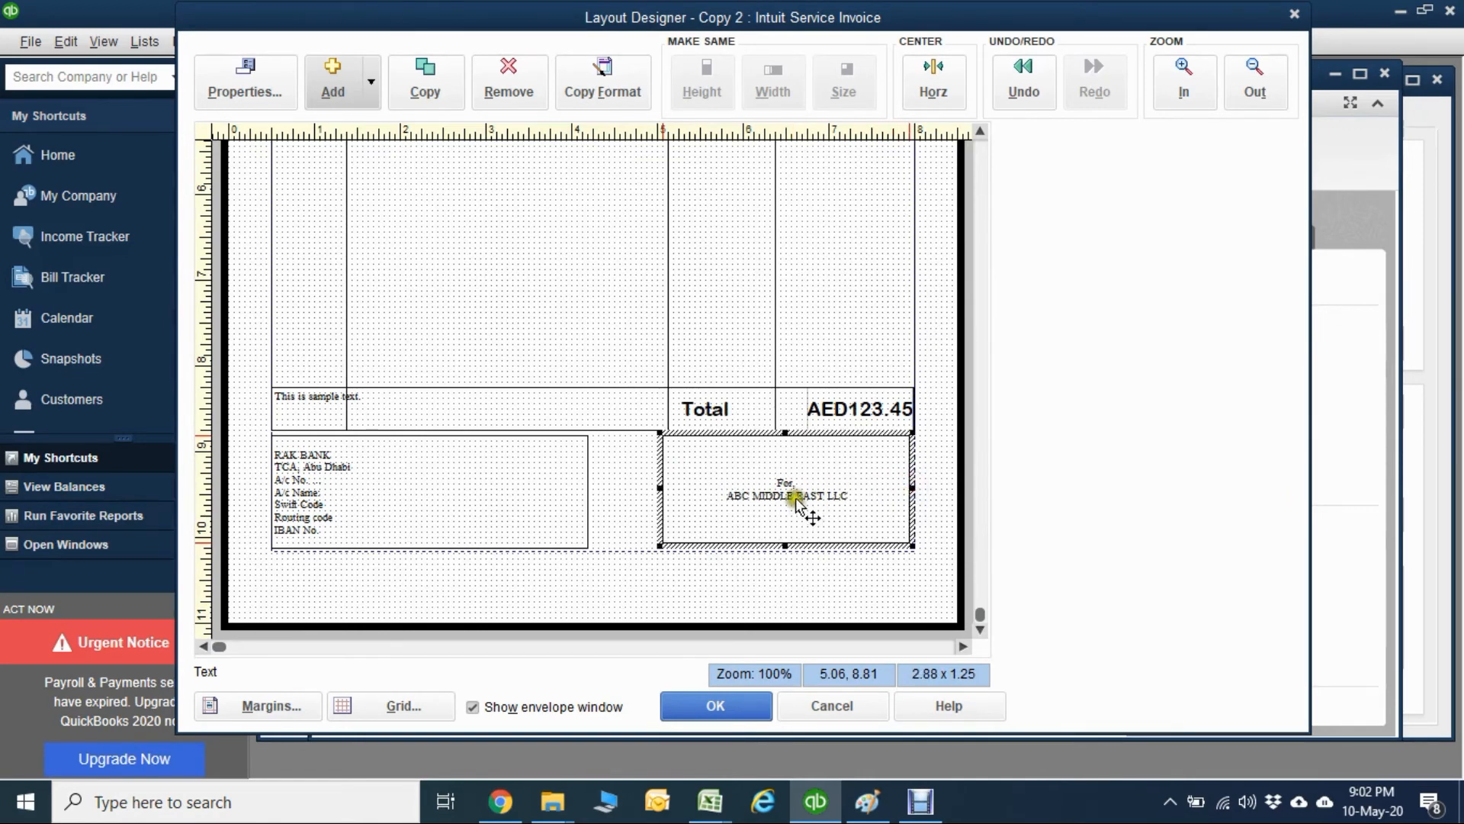
# Justify the ABC MIDDLE EAST LLC text to the left horizontally and to the bottom vertically.
pyautogui.doubleClick(795, 497)
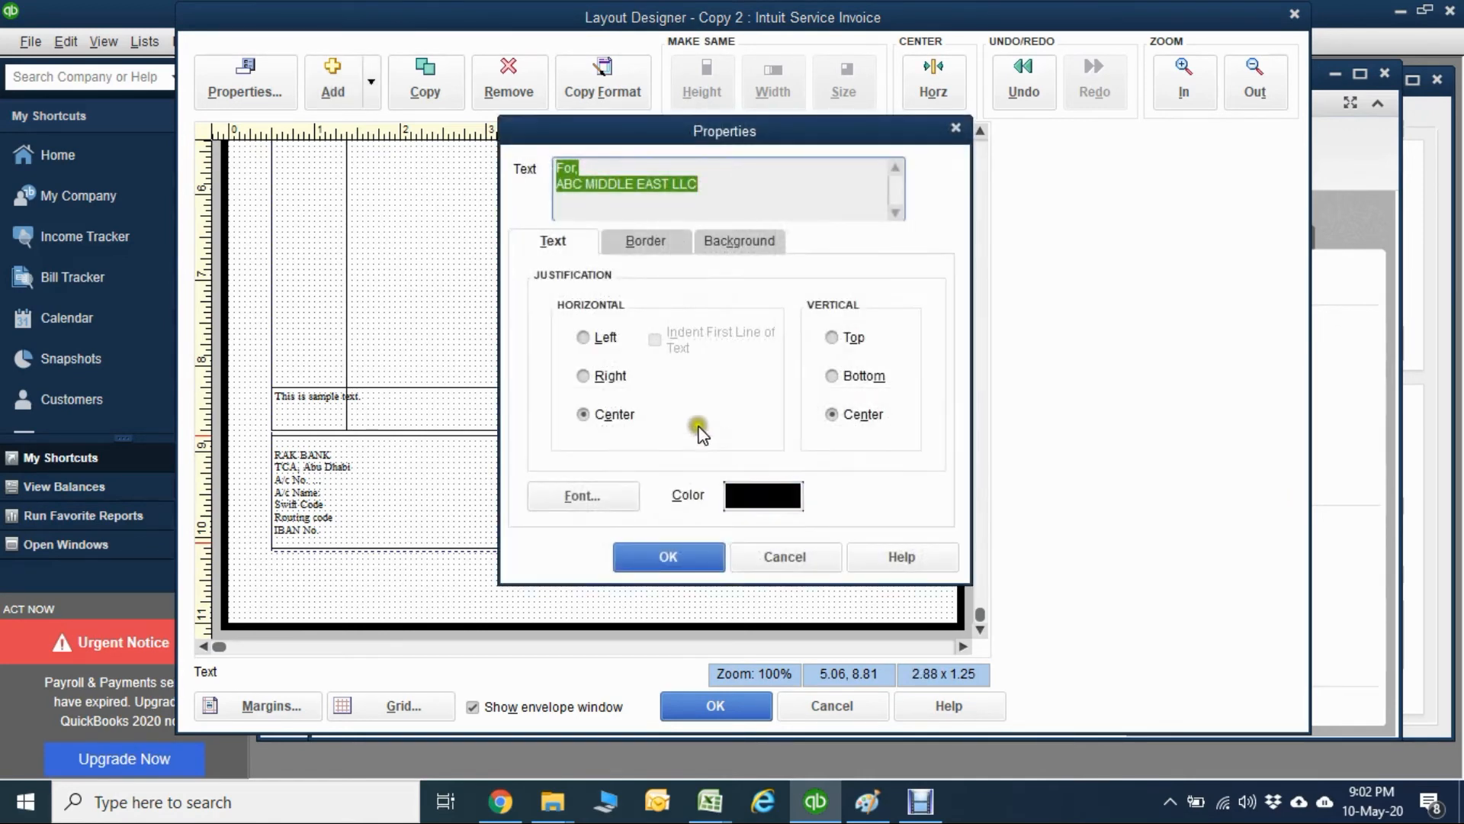
pyautogui.click(598, 342)
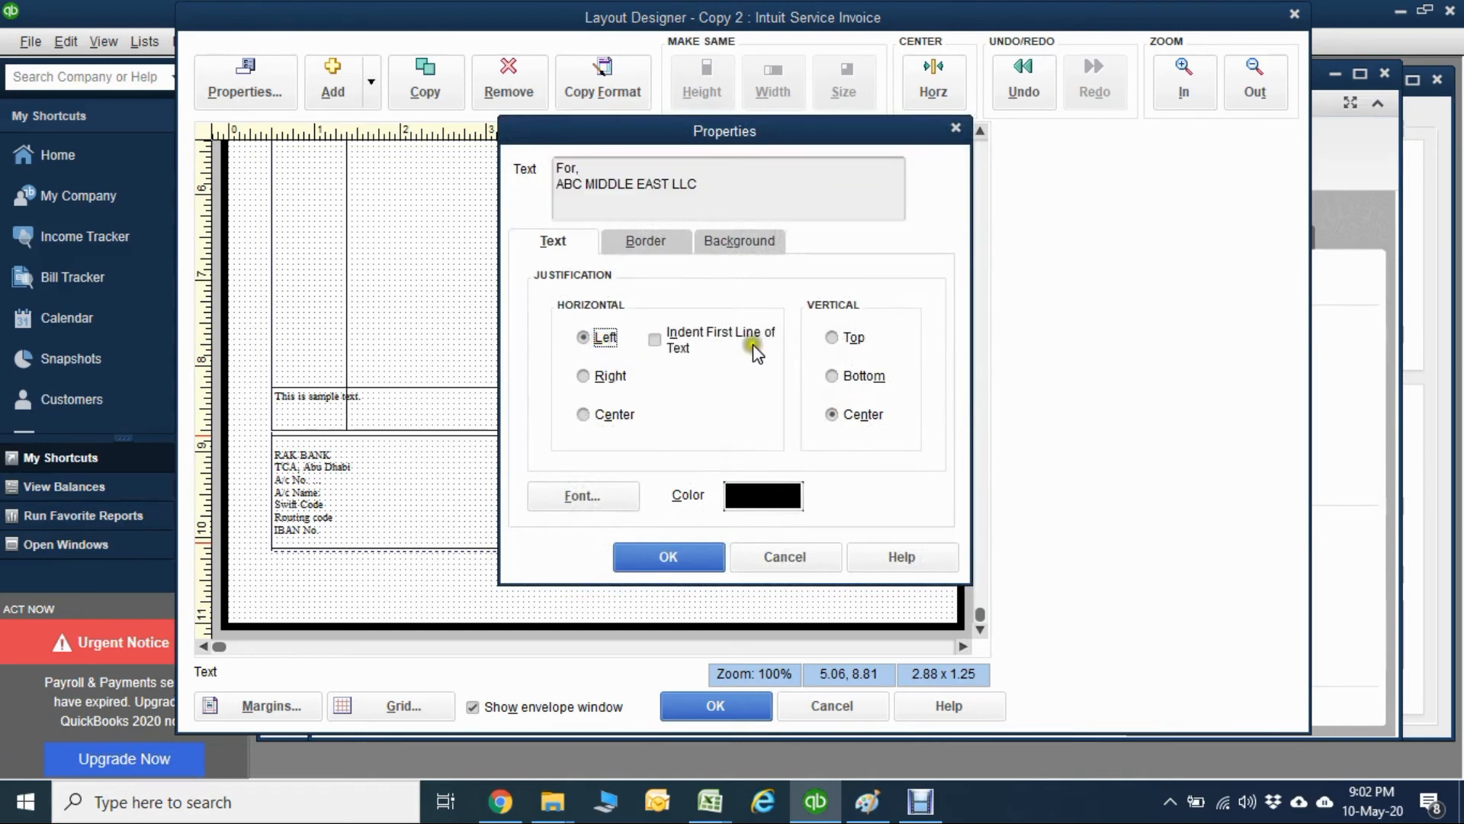
pyautogui.click(836, 376)
pyautogui.click(668, 557)
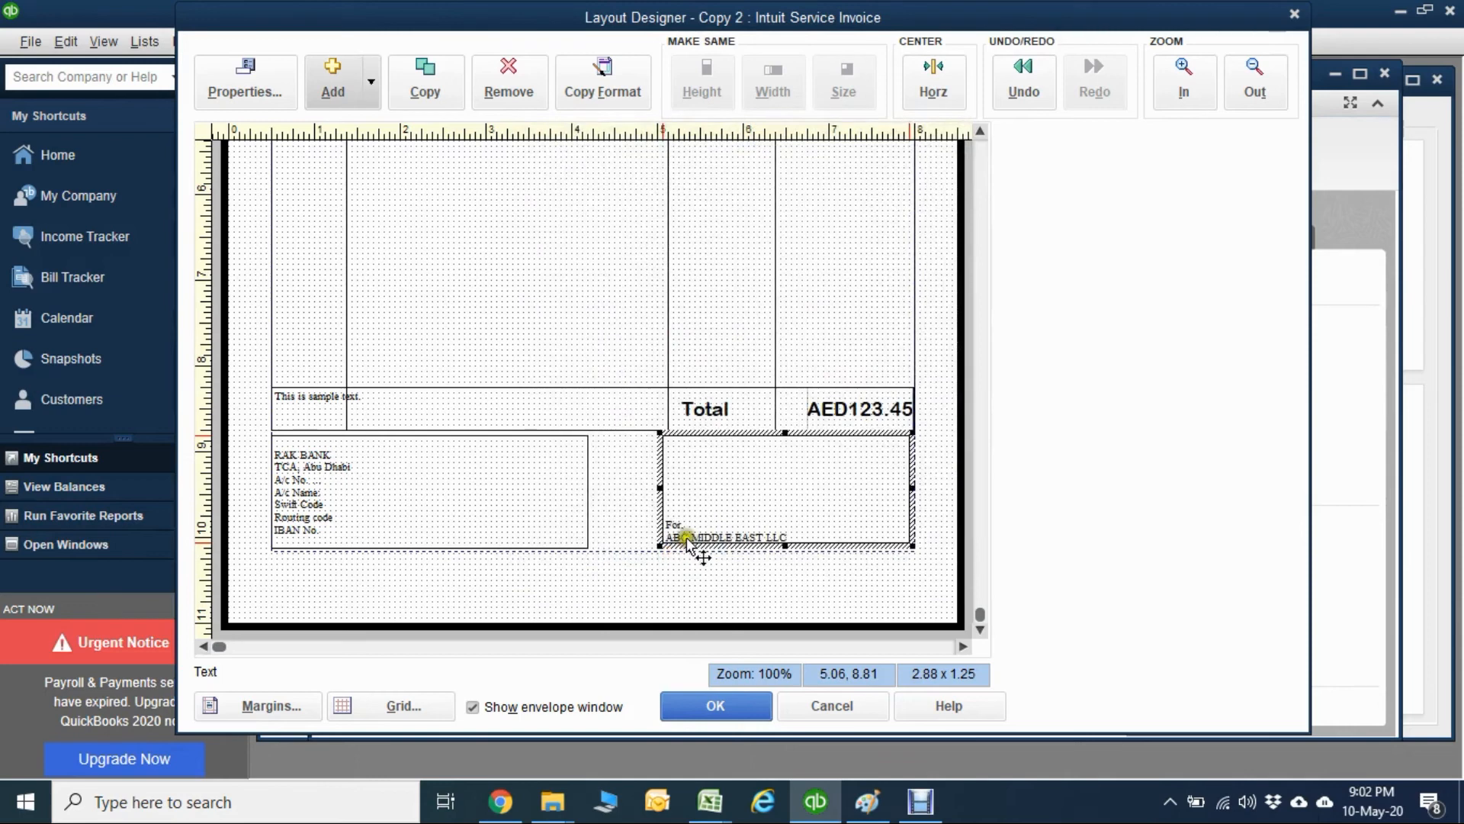
pyautogui.doubleClick(778, 483)
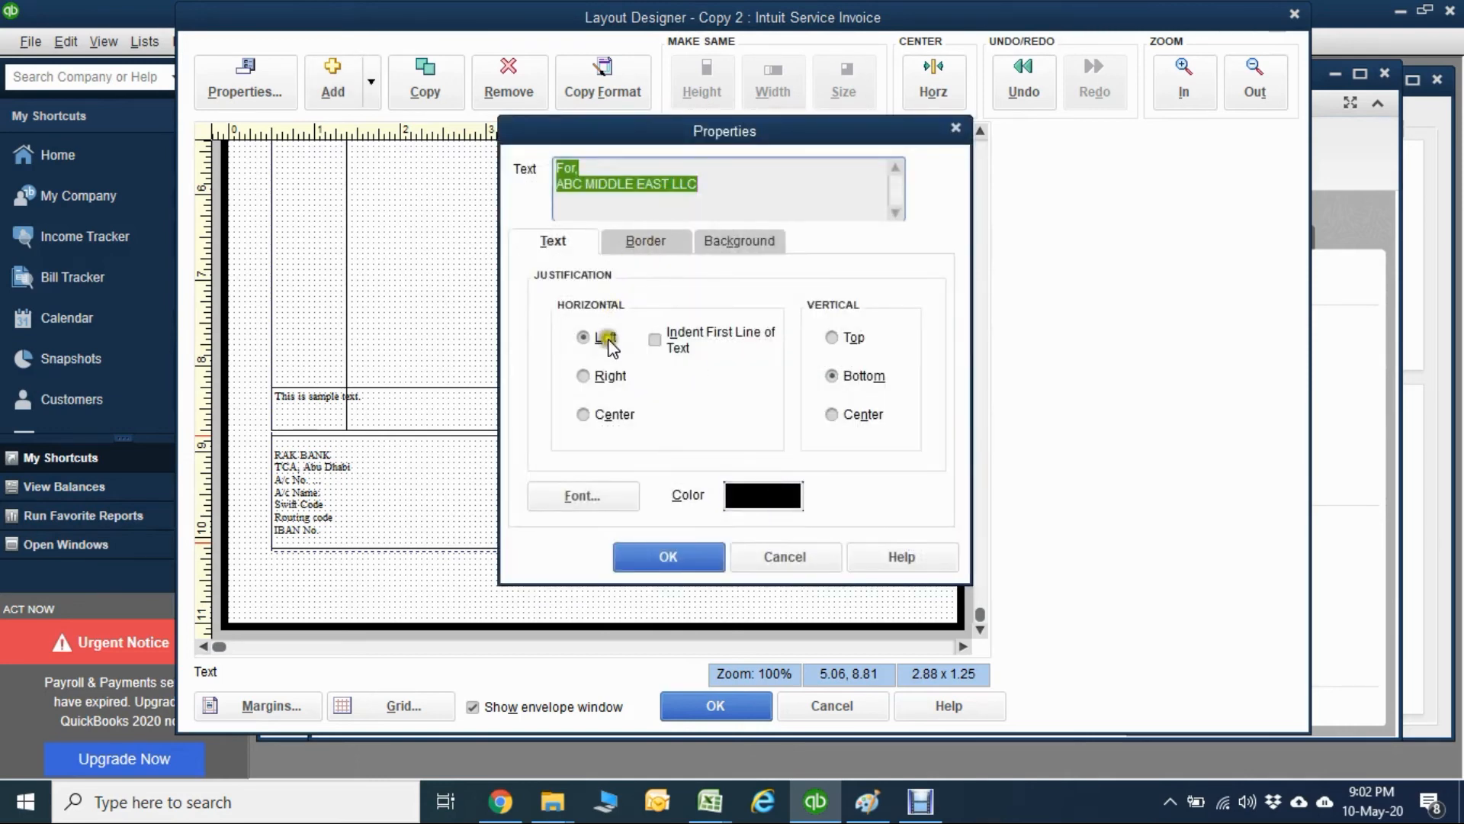
pyautogui.click(793, 557)
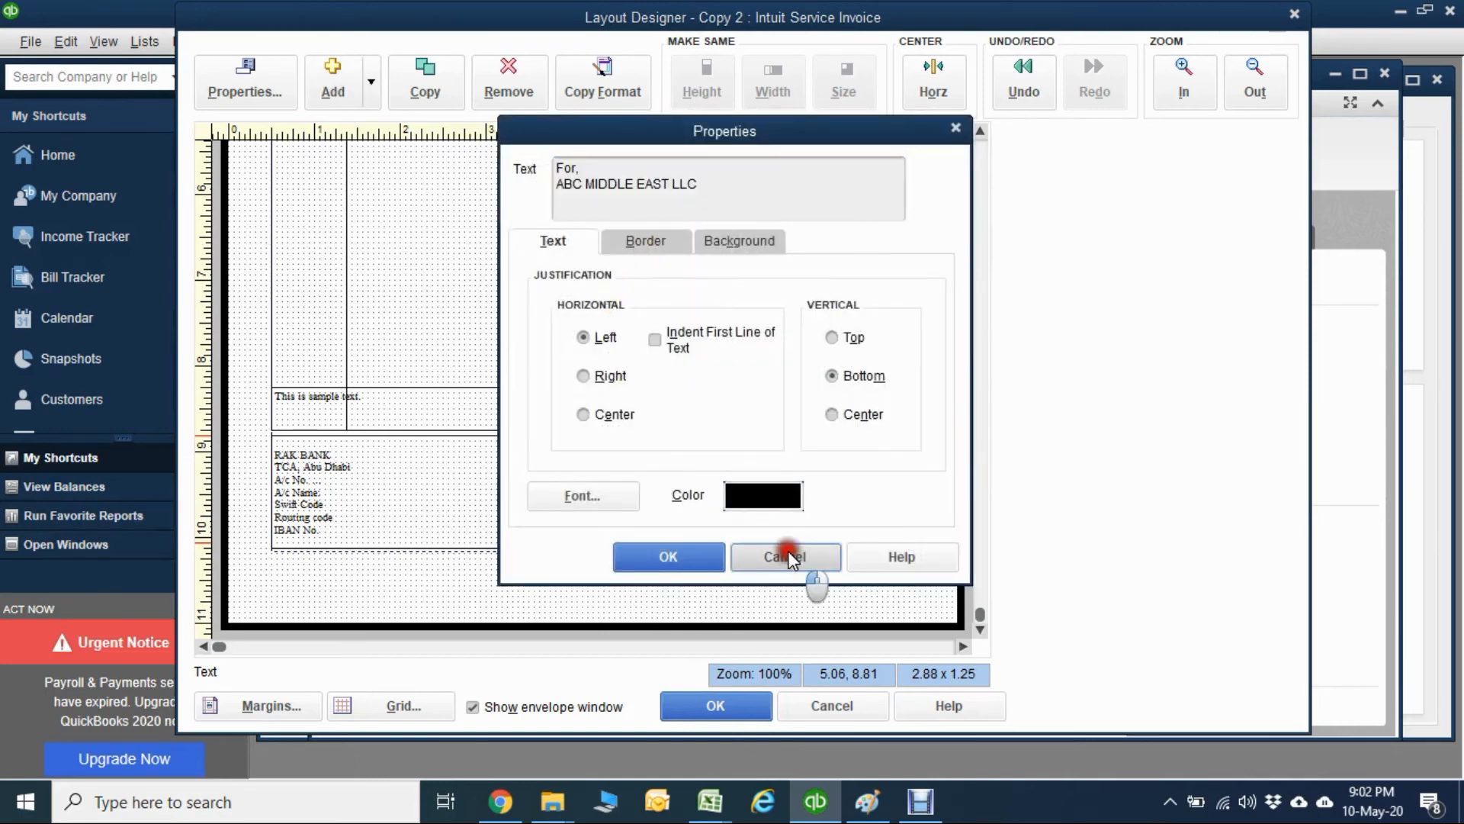
# Add the image Signature-E.JPG to the invoice layout.
pyautogui.click(330, 79)
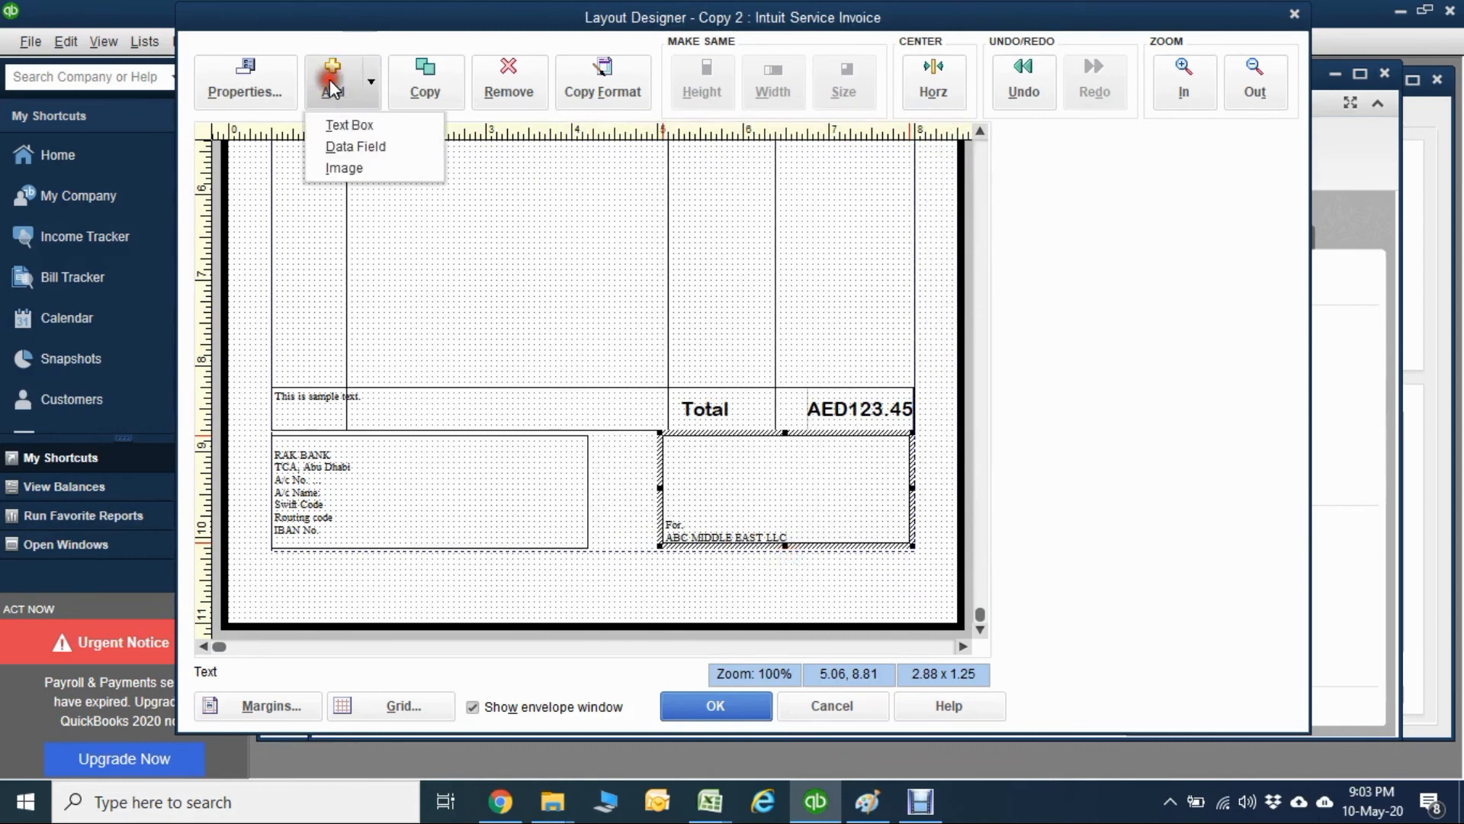
pyautogui.click(344, 168)
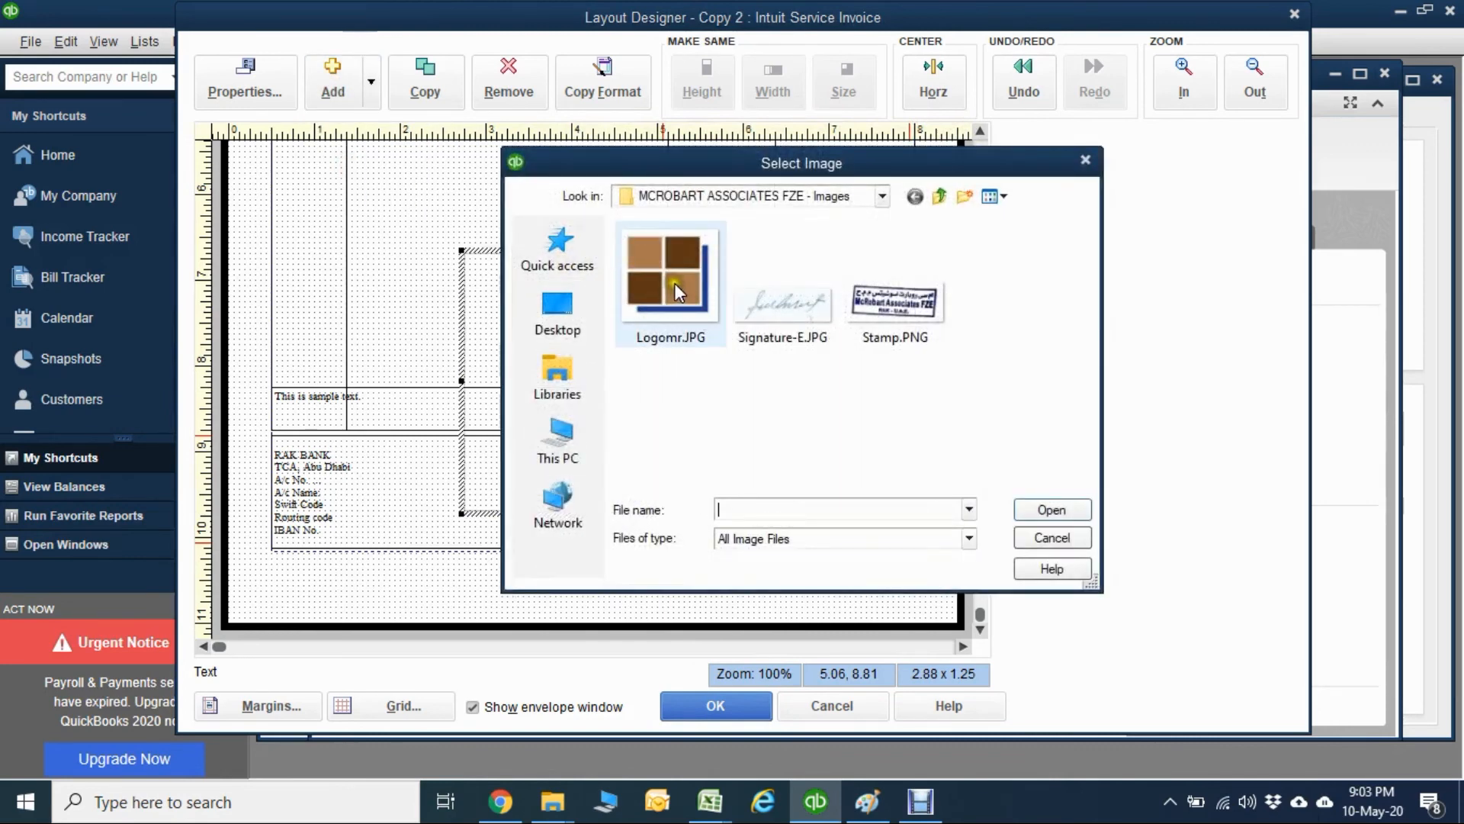
pyautogui.click(790, 300)
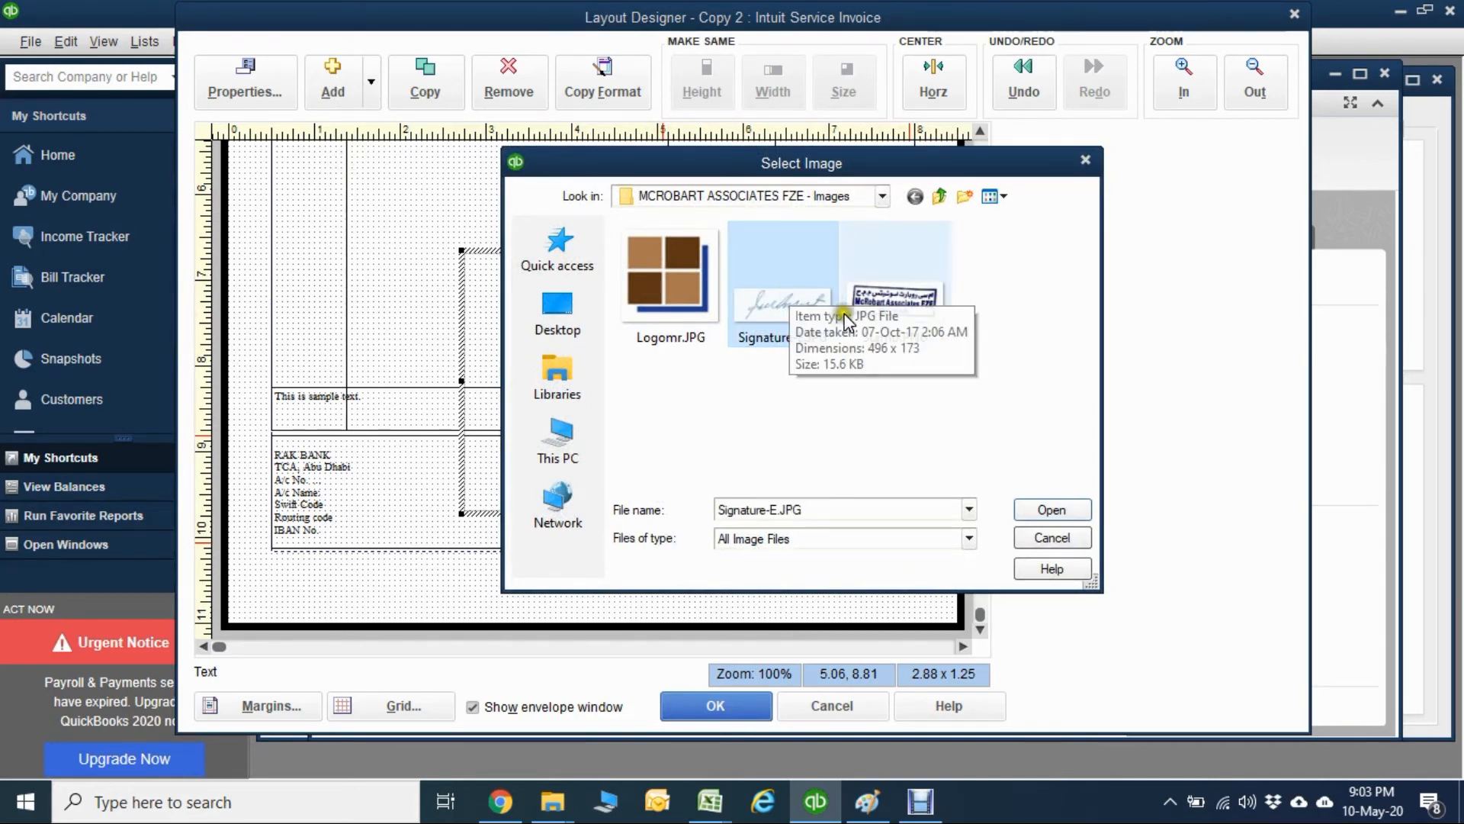
pyautogui.doubleClick(805, 291)
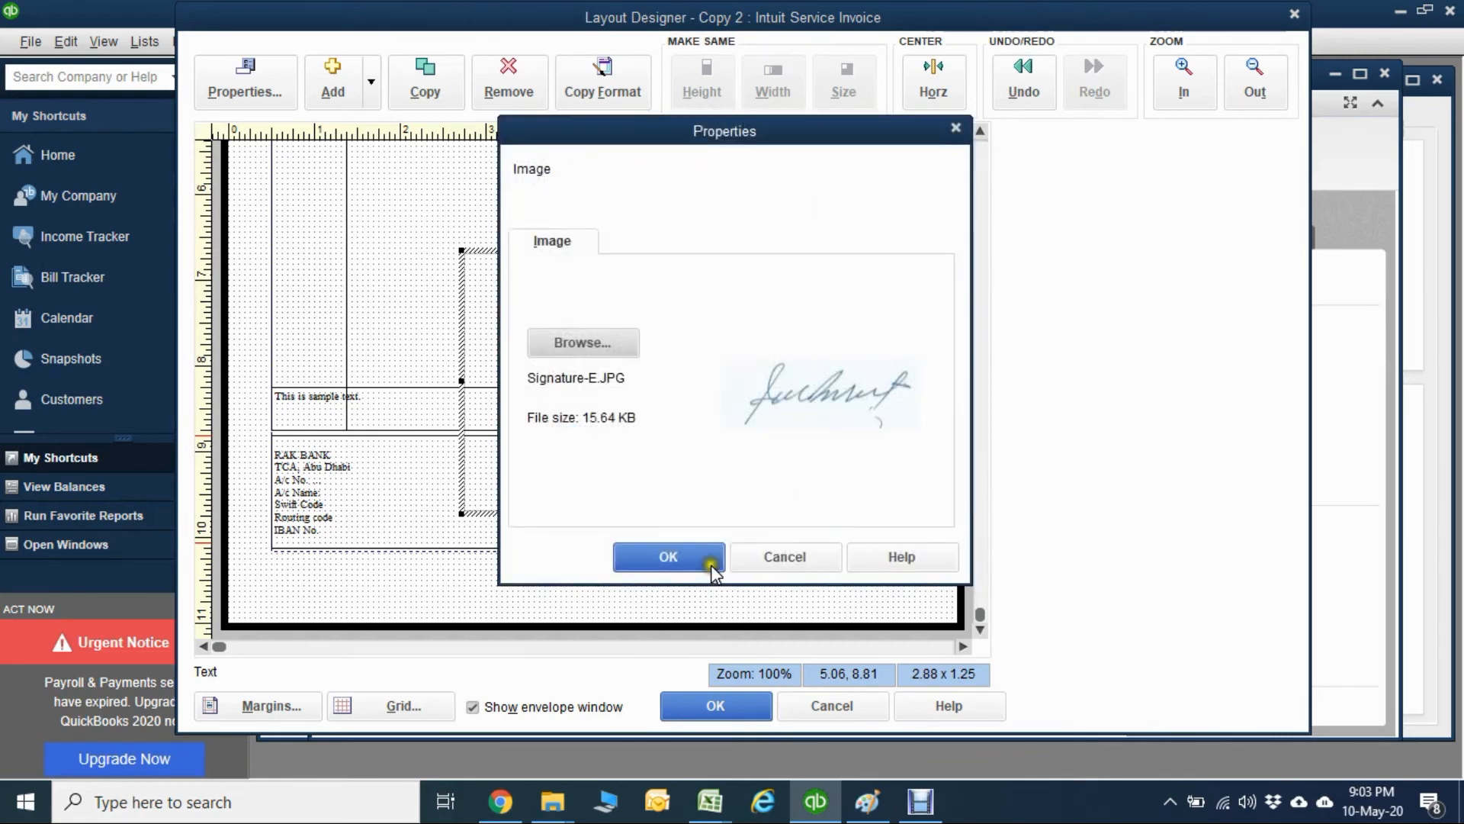
pyautogui.click(670, 557)
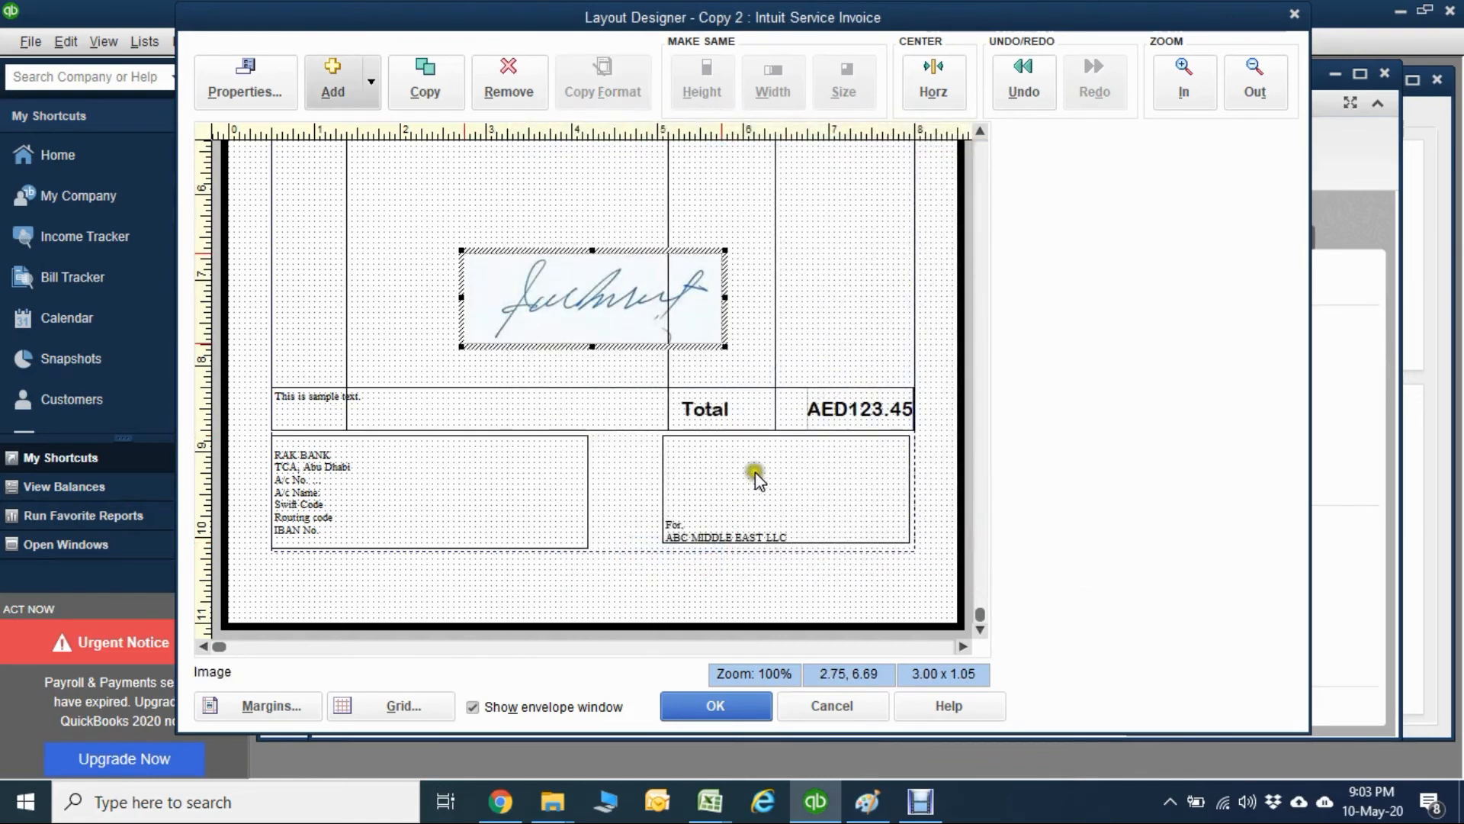
# Move the signature image into the ABC MIDDLE EAST LLC box and shrink it to about 2.75 x 0.95 to fit inside.
pyautogui.moveTo(564, 268); pyautogui.dragTo(765, 458)
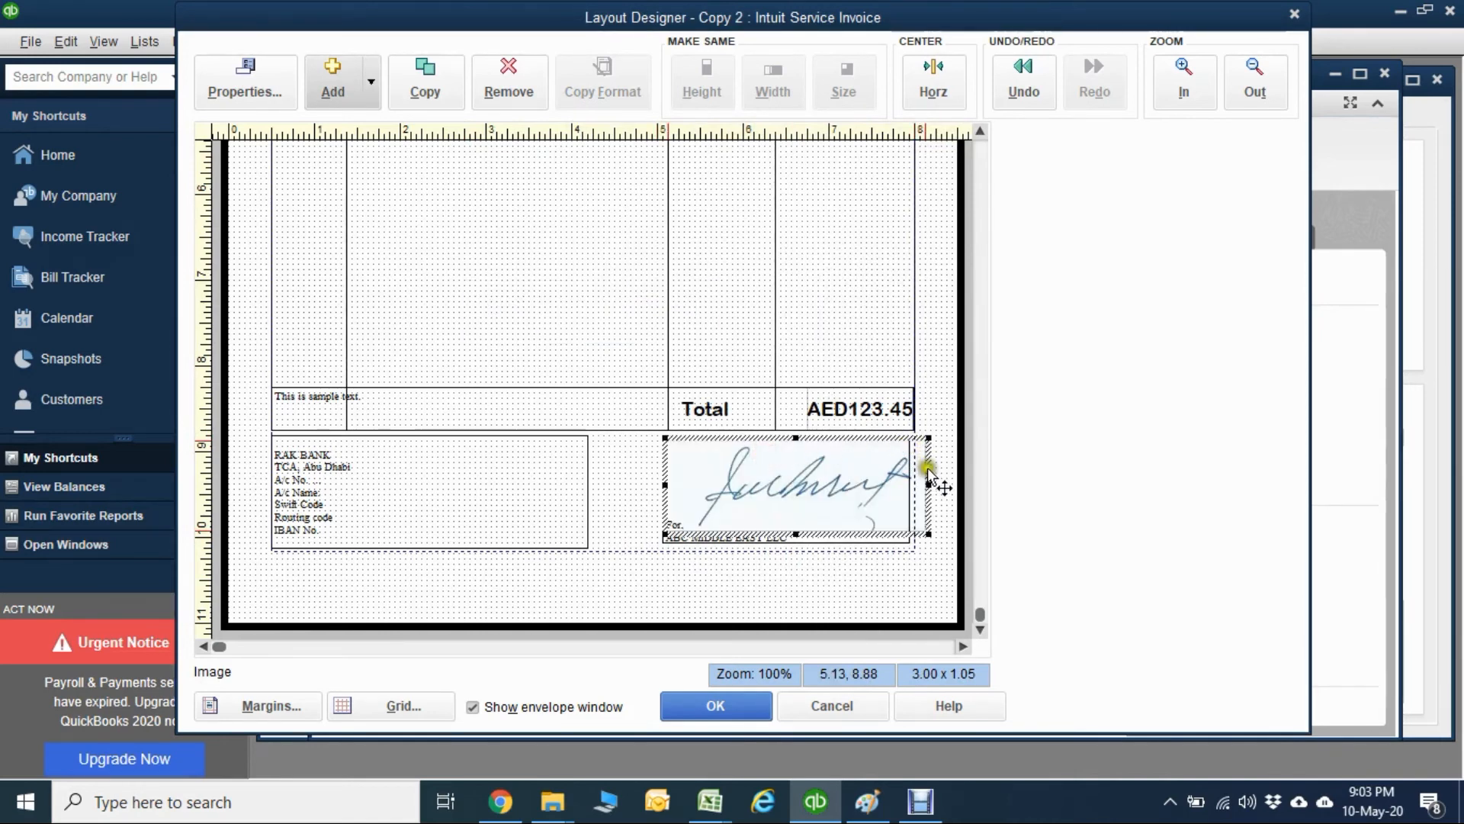
pyautogui.moveTo(929, 484)
pyautogui.mouseDown()
pyautogui.moveTo(885, 482)
pyautogui.moveTo(907, 488)
pyautogui.mouseUp()
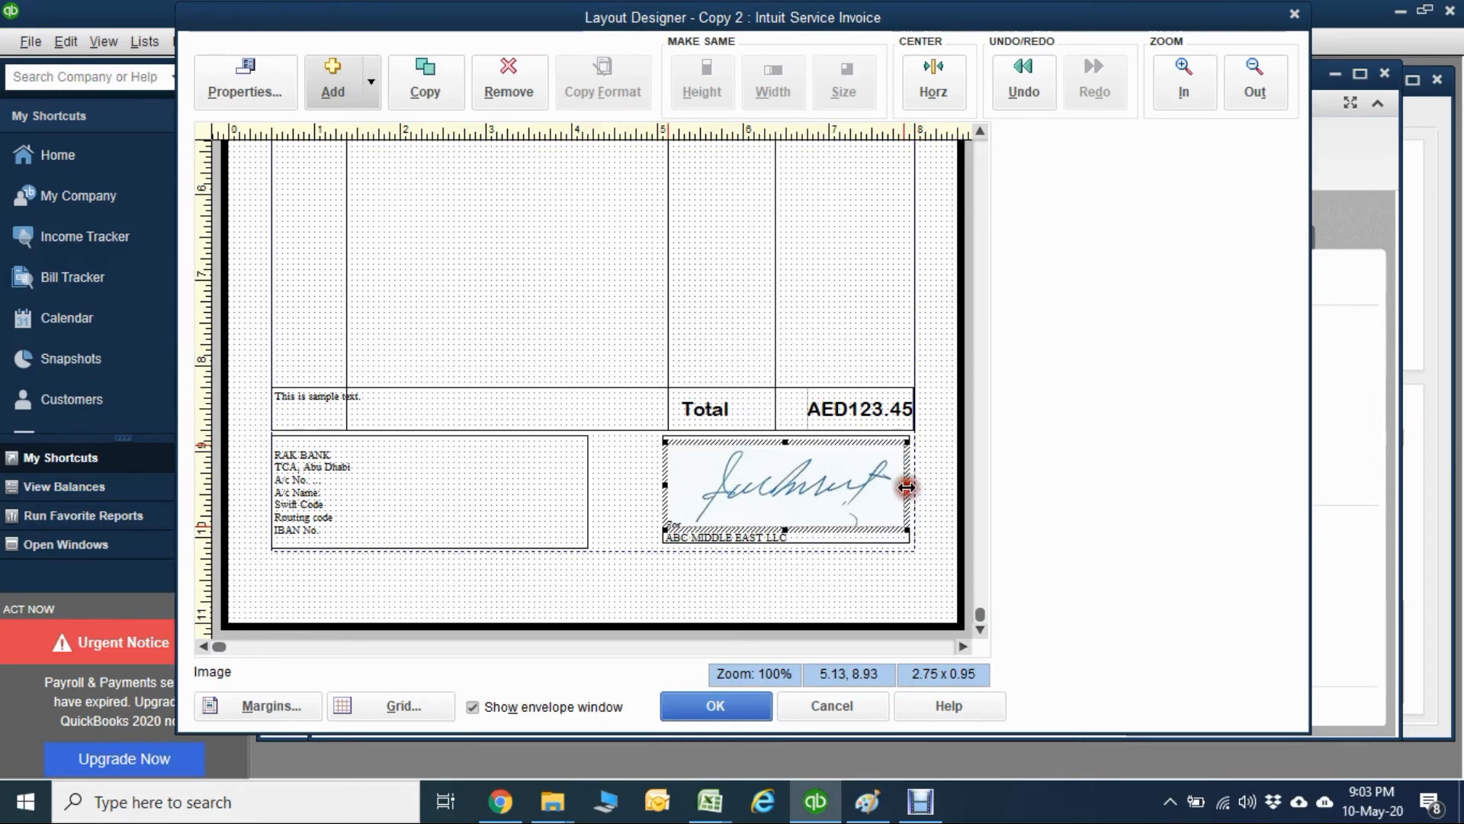
pyautogui.click(876, 284)
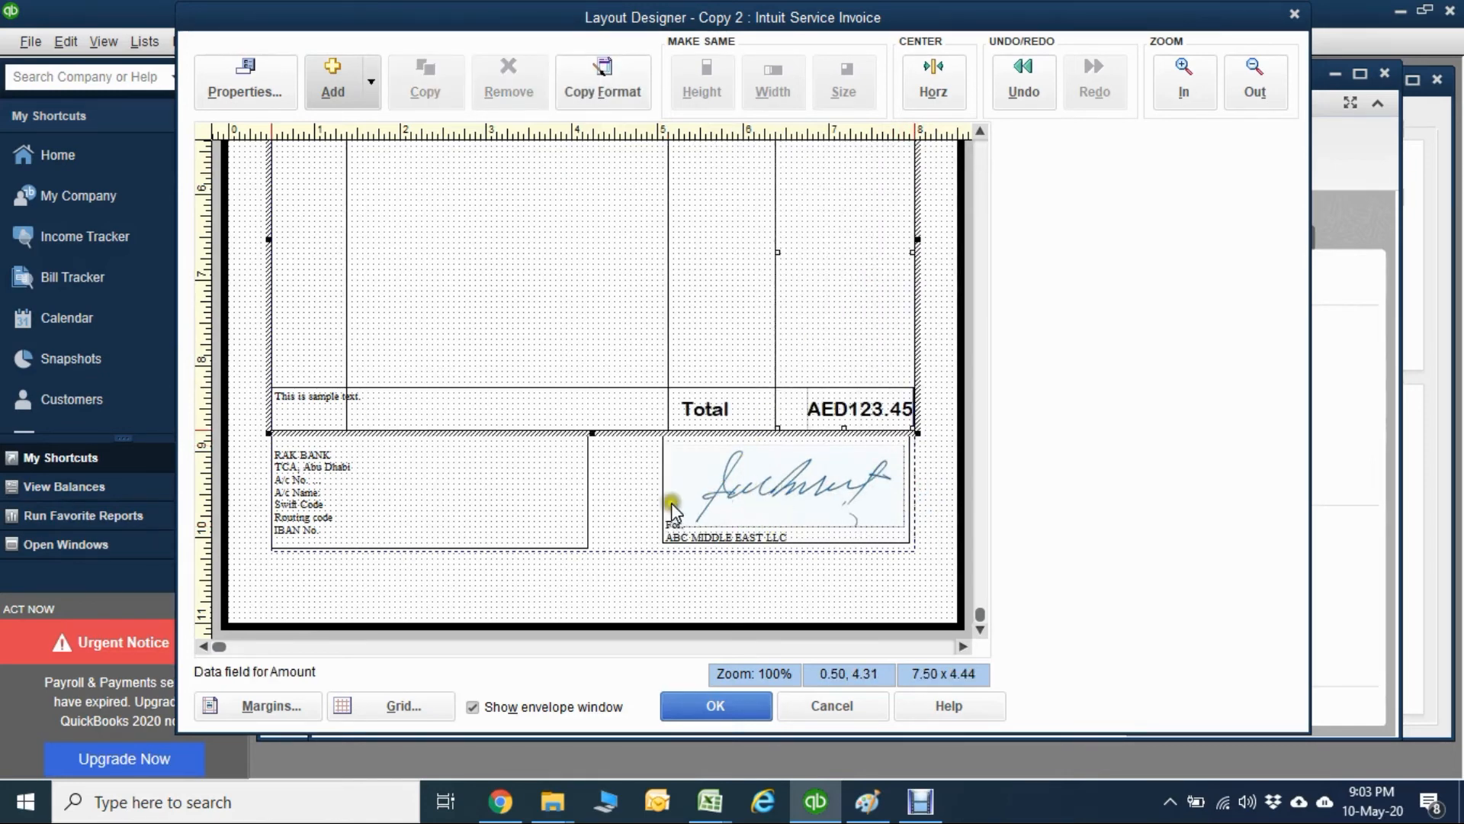
pyautogui.click(508, 248)
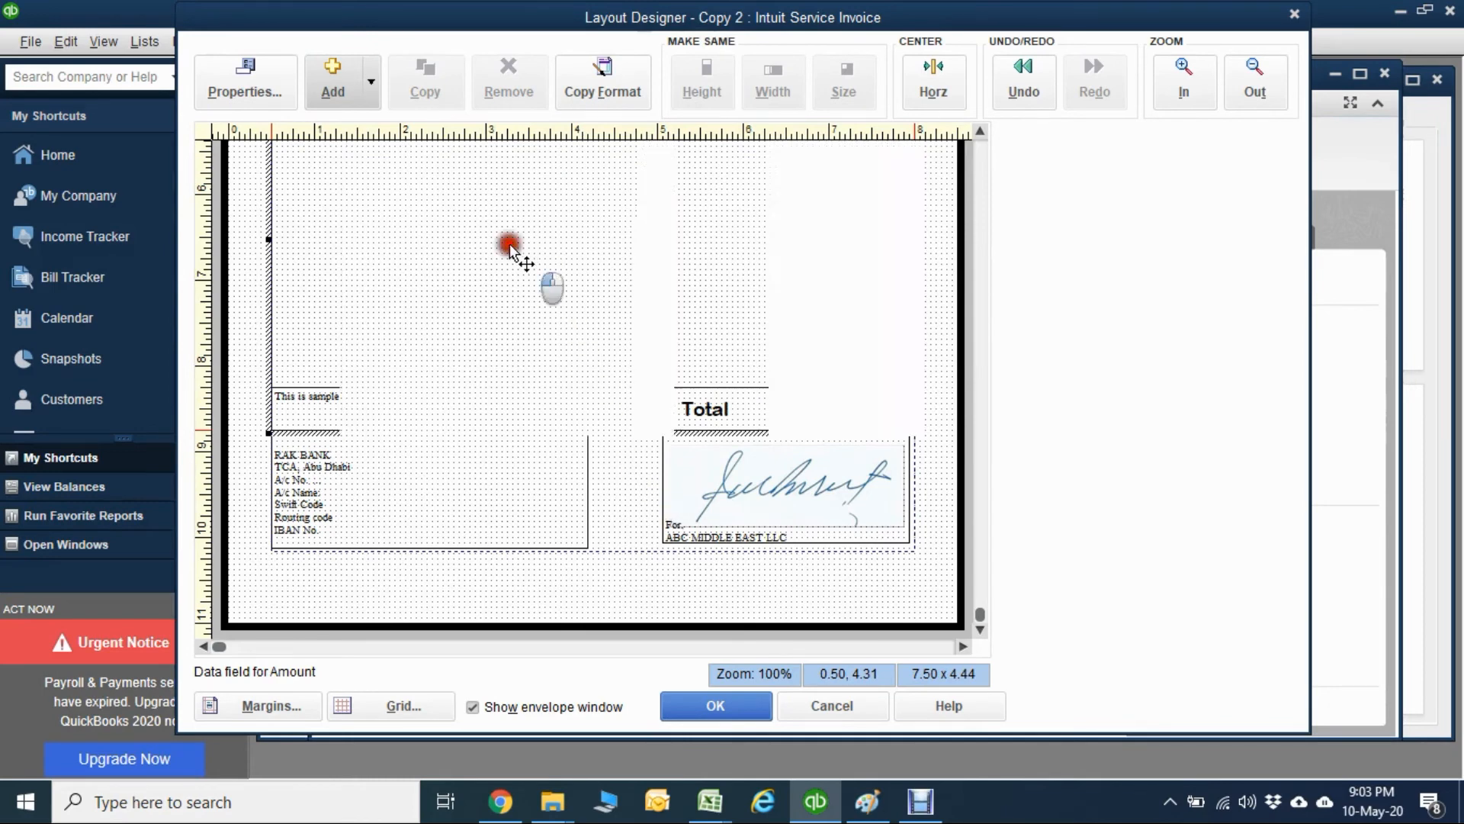
# Add the image Stamp.PNG to the invoice layout and place it in the Description column above the Total row.
pyautogui.click(328, 85)
pyautogui.click(346, 165)
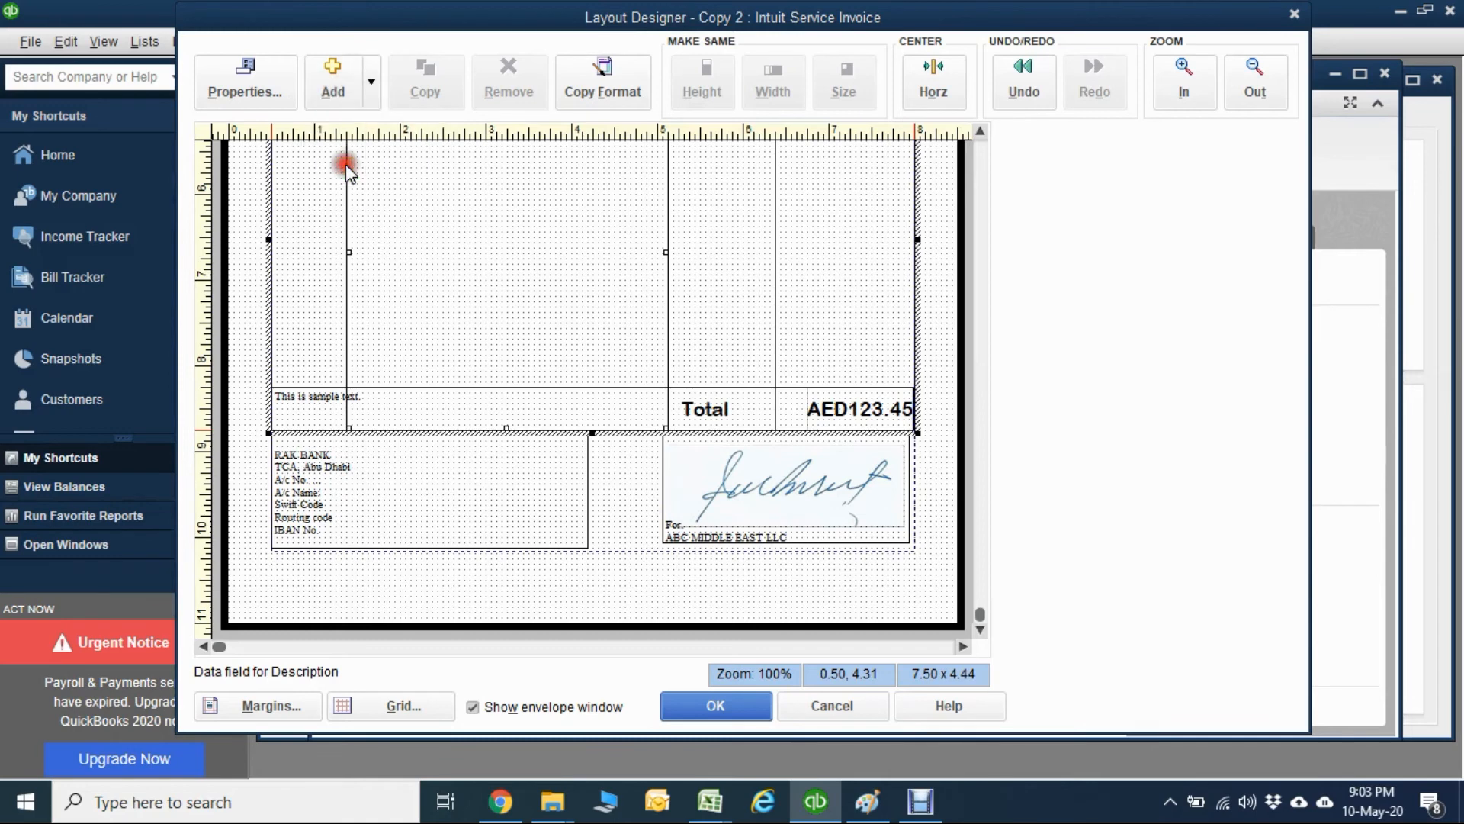
pyautogui.click(878, 313)
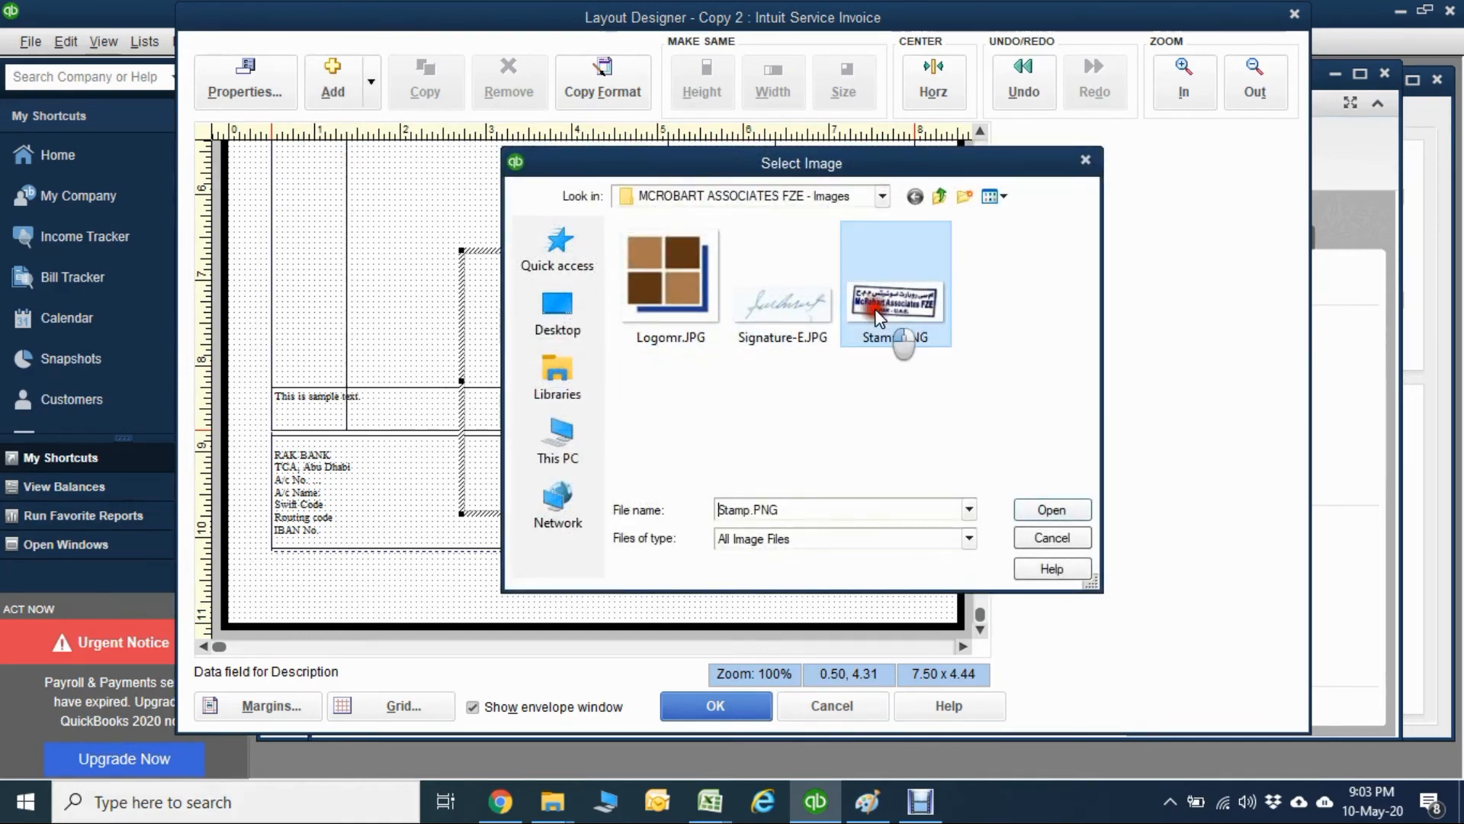
pyautogui.click(1032, 509)
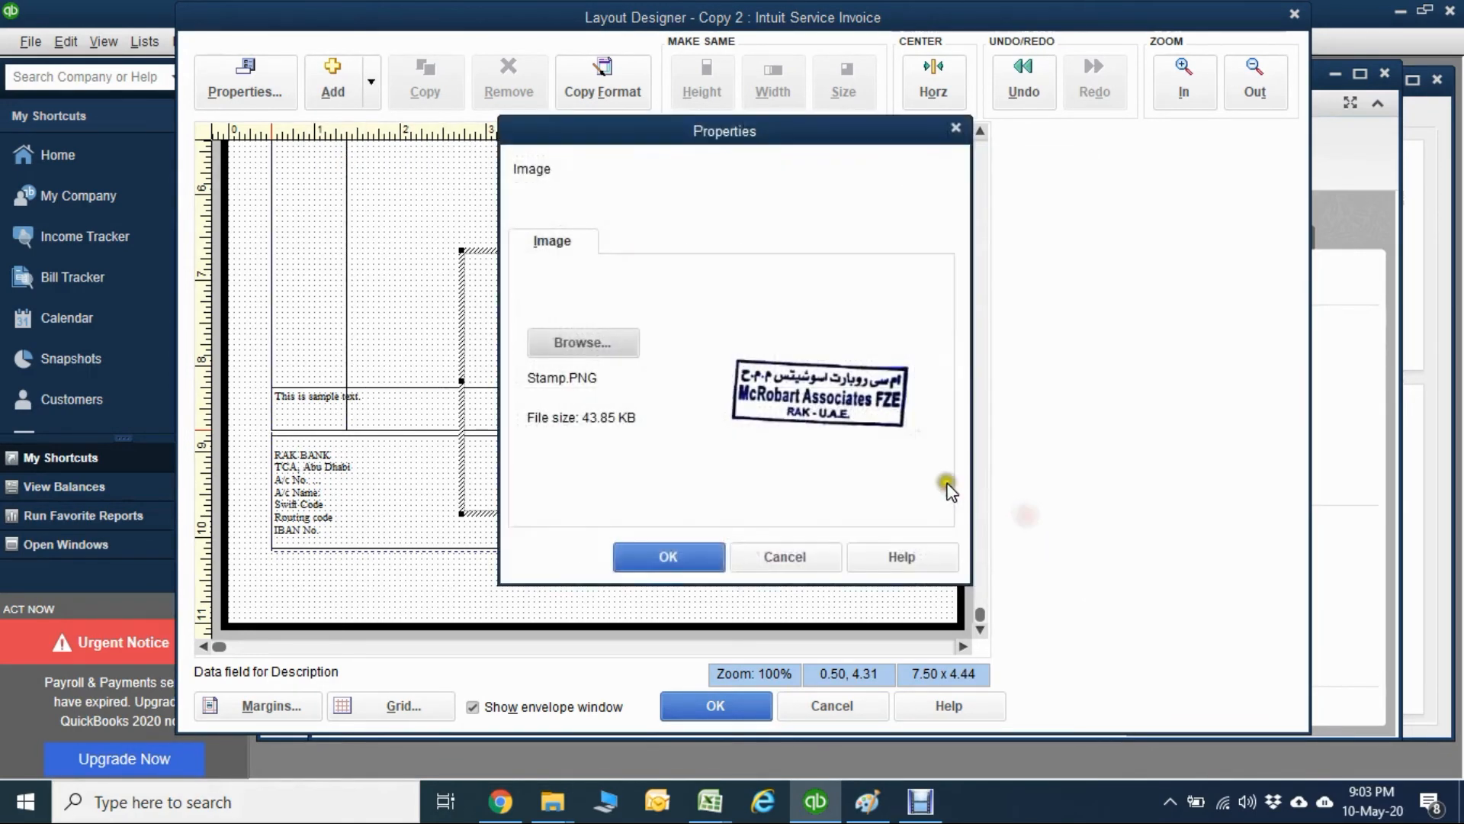
pyautogui.click(668, 550)
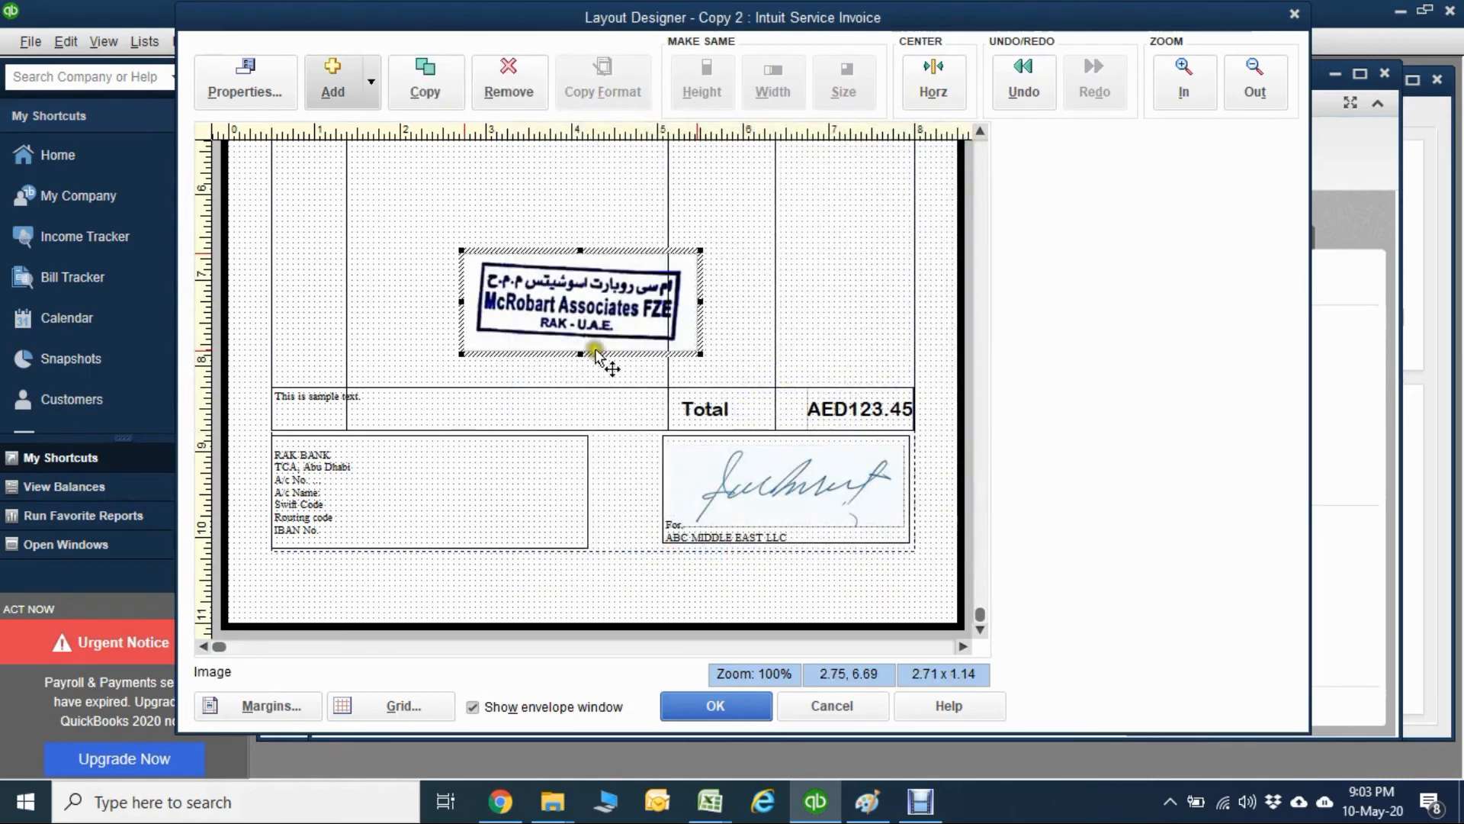
pyautogui.moveTo(549, 300); pyautogui.dragTo(476, 256)
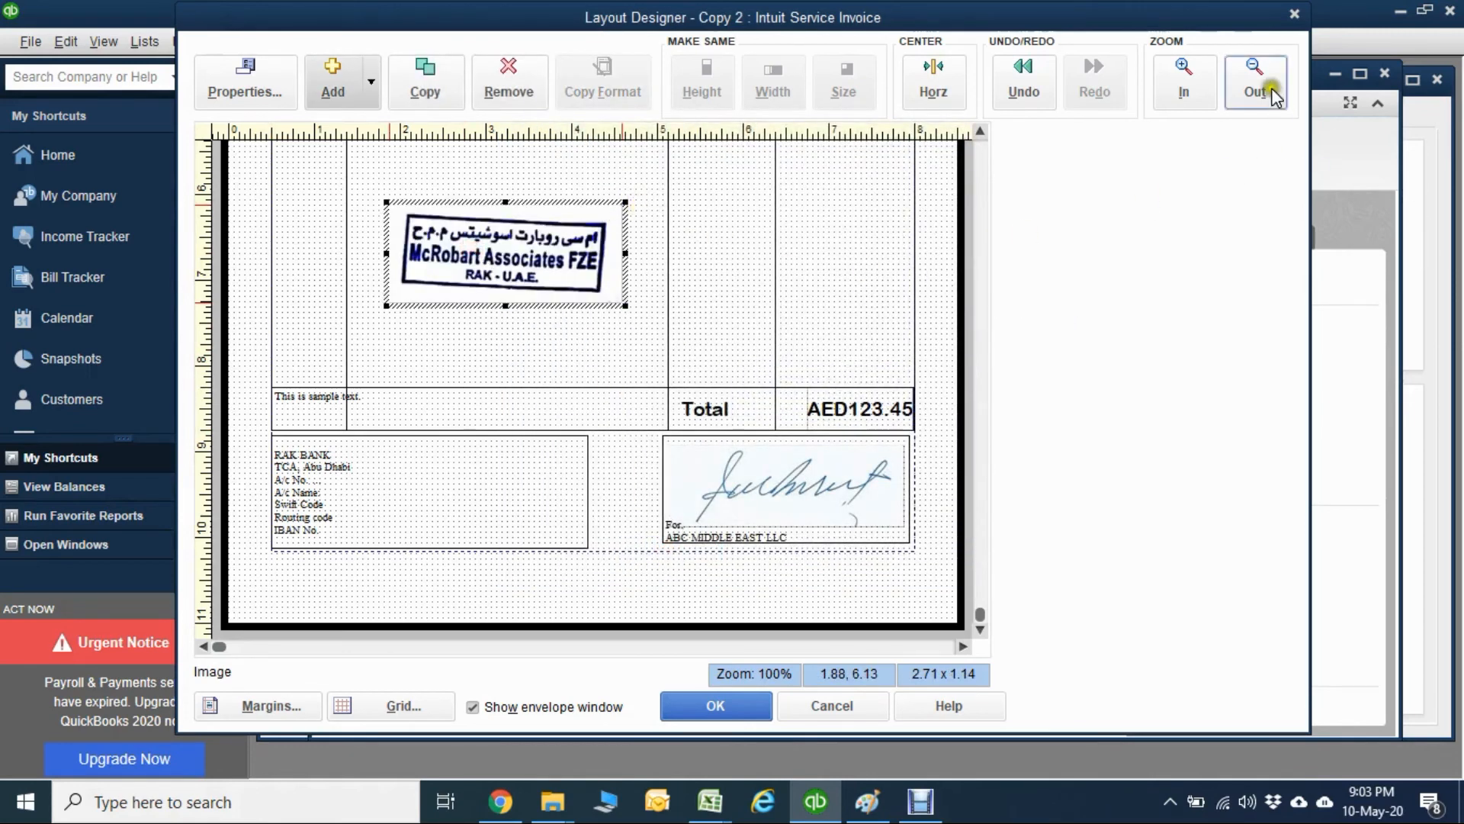
# Add the image Logomr.JPG and place it in the invoice header between the company address and the Invoice title.
pyautogui.click(980, 145)
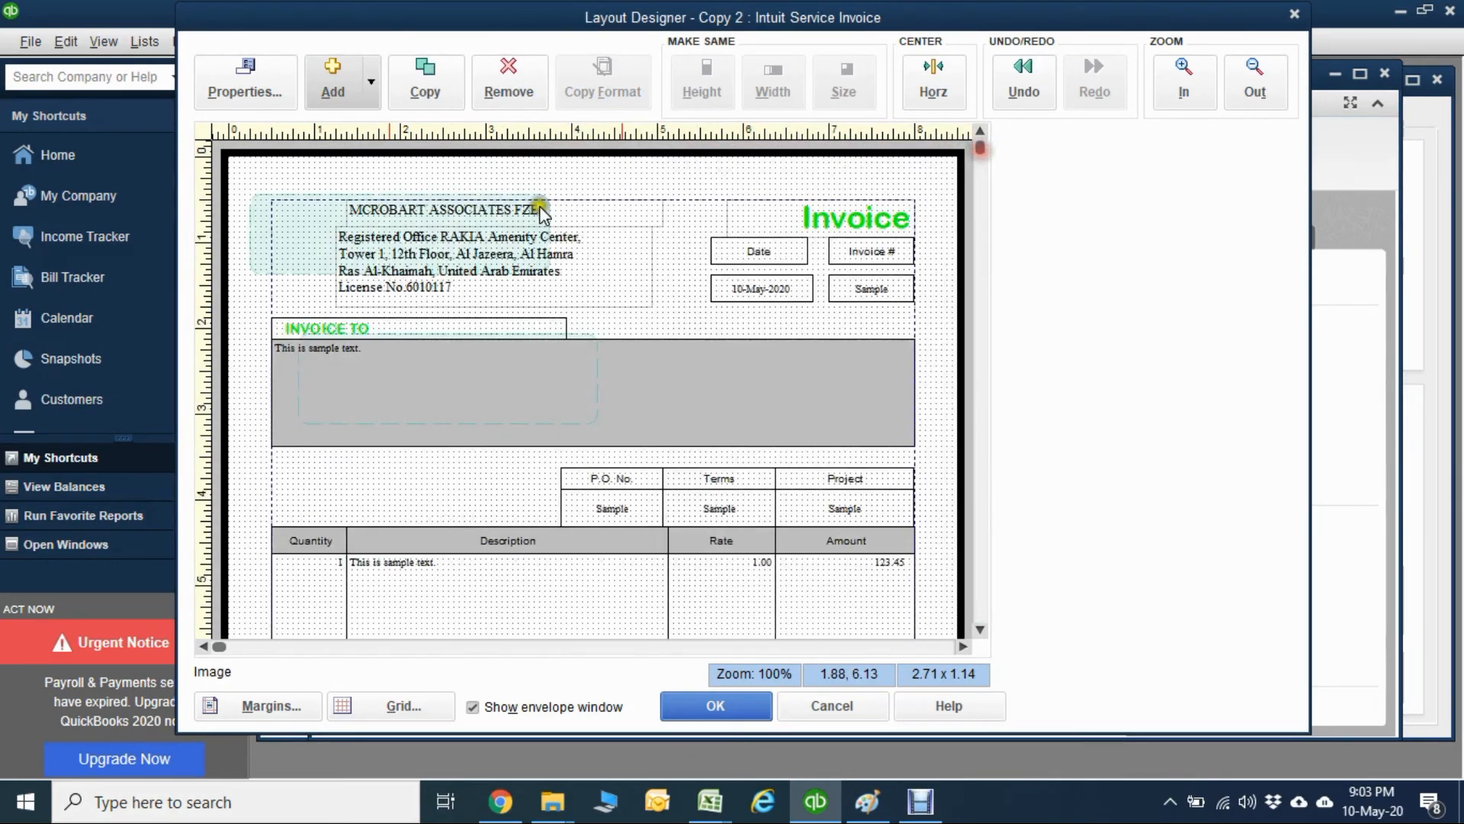
pyautogui.click(293, 224)
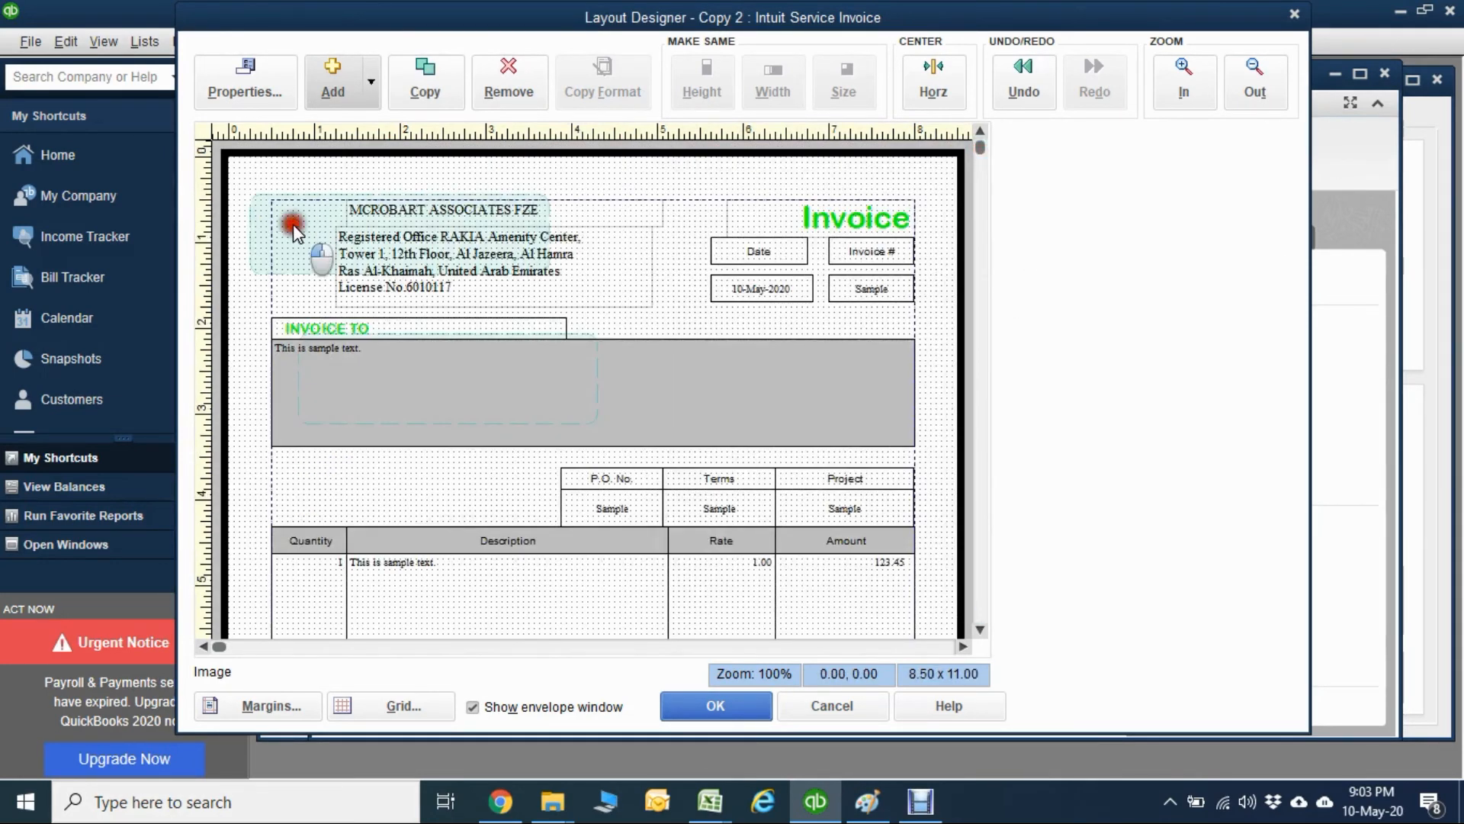
pyautogui.click(337, 86)
pyautogui.click(351, 168)
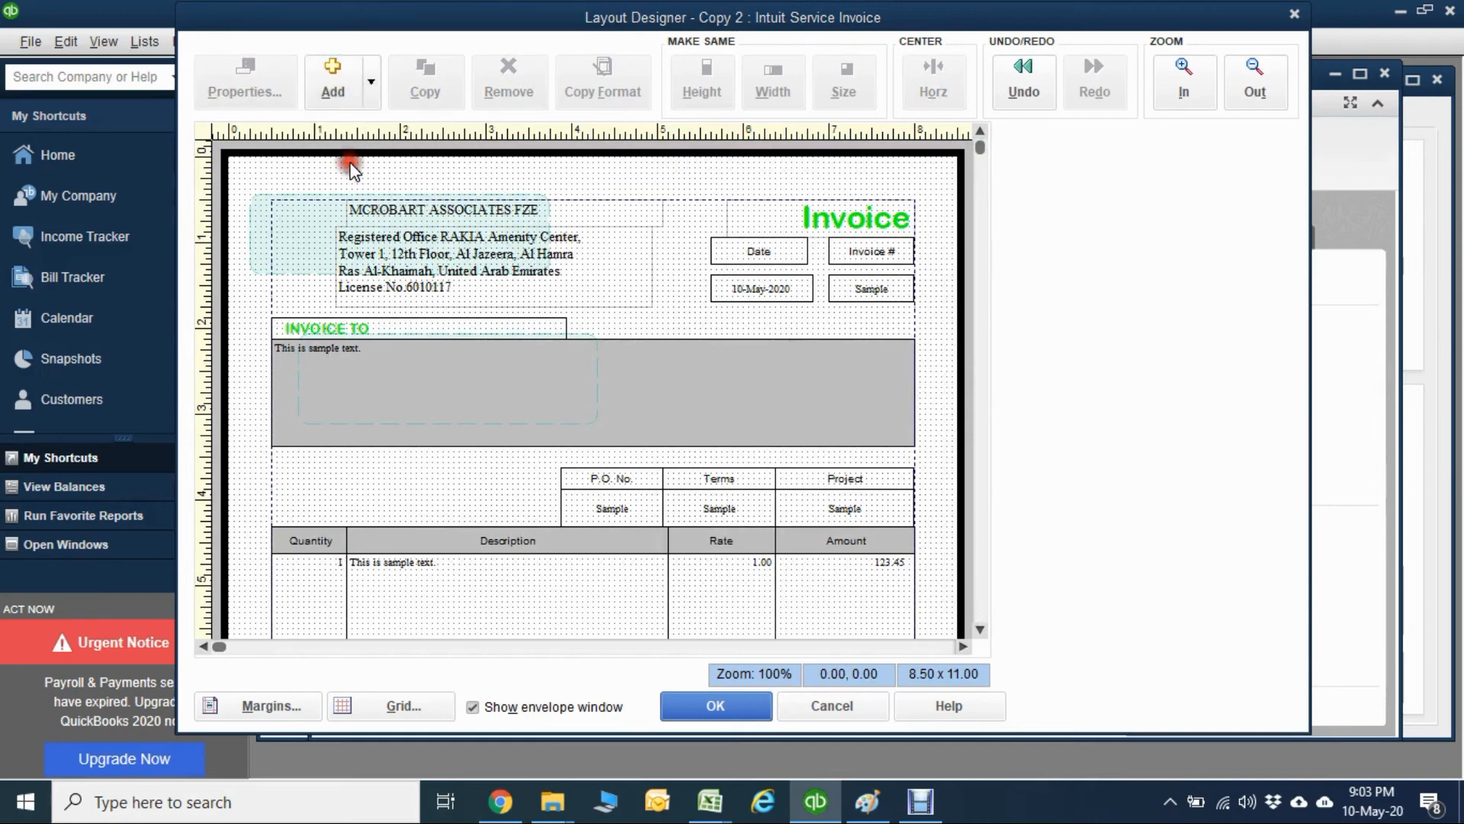
pyautogui.doubleClick(668, 278)
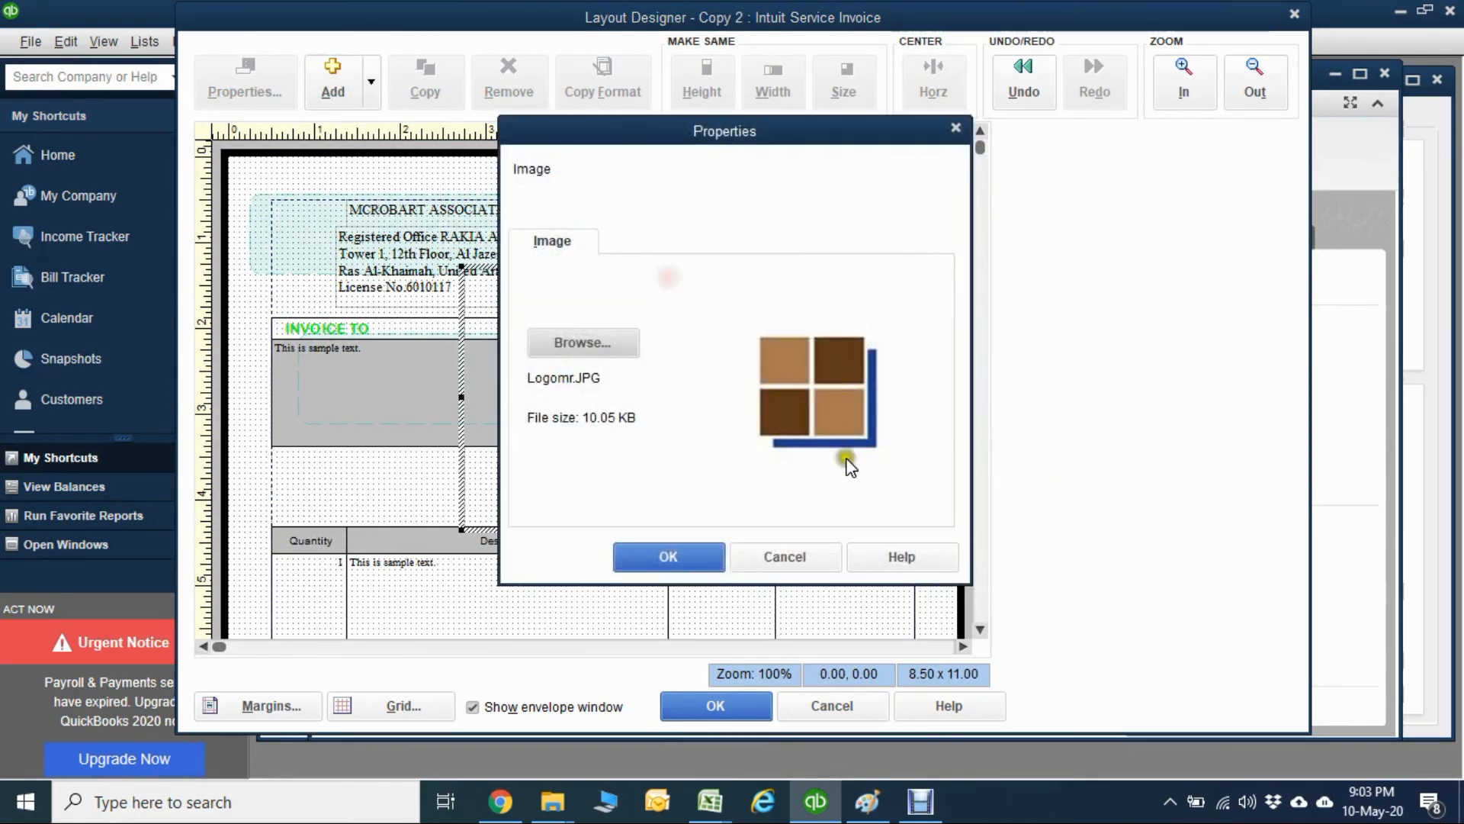
pyautogui.click(691, 556)
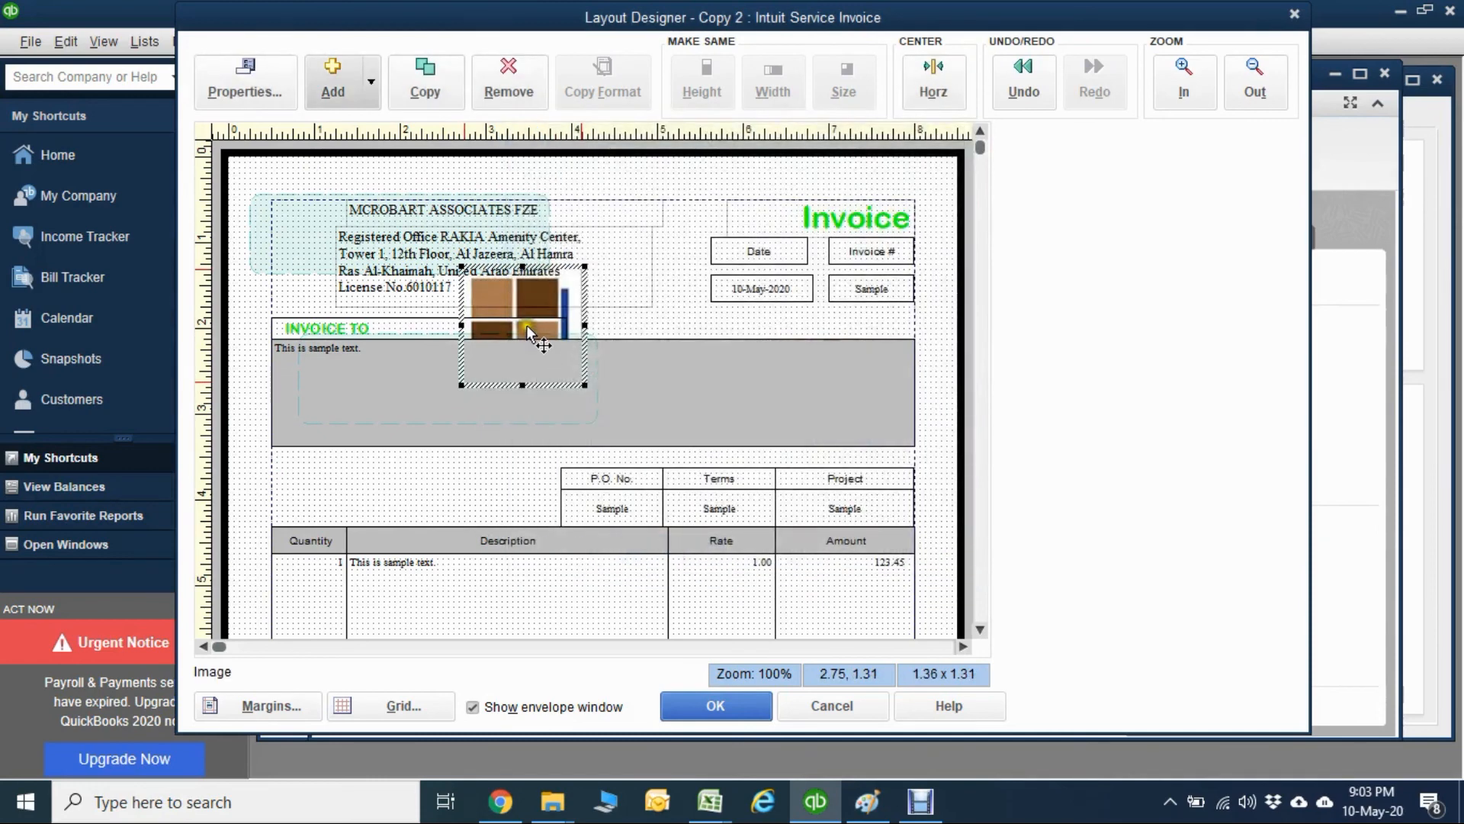
pyautogui.moveTo(528, 332); pyautogui.dragTo(313, 230)
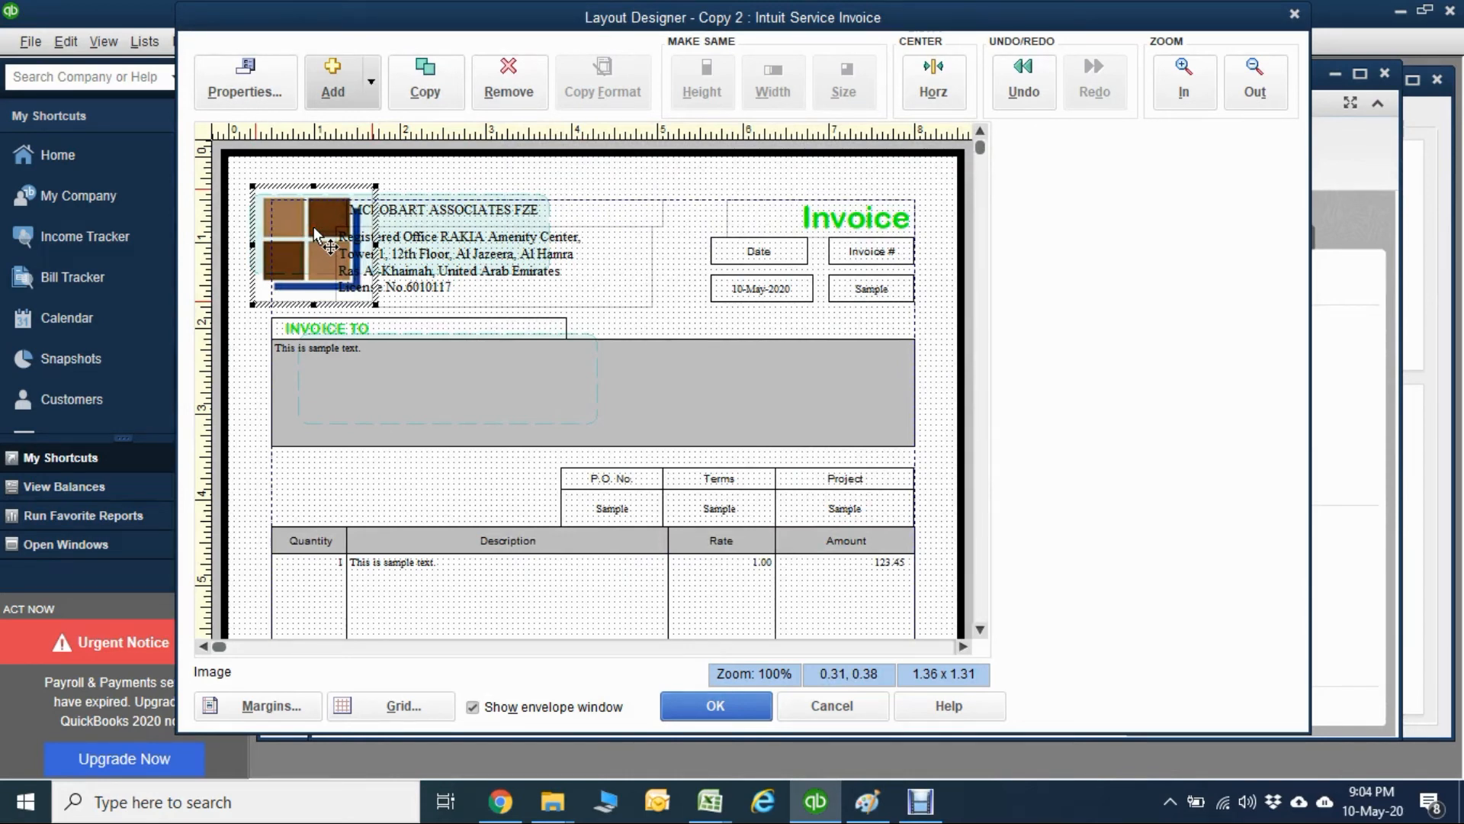
pyautogui.moveTo(315, 230); pyautogui.dragTo(624, 235)
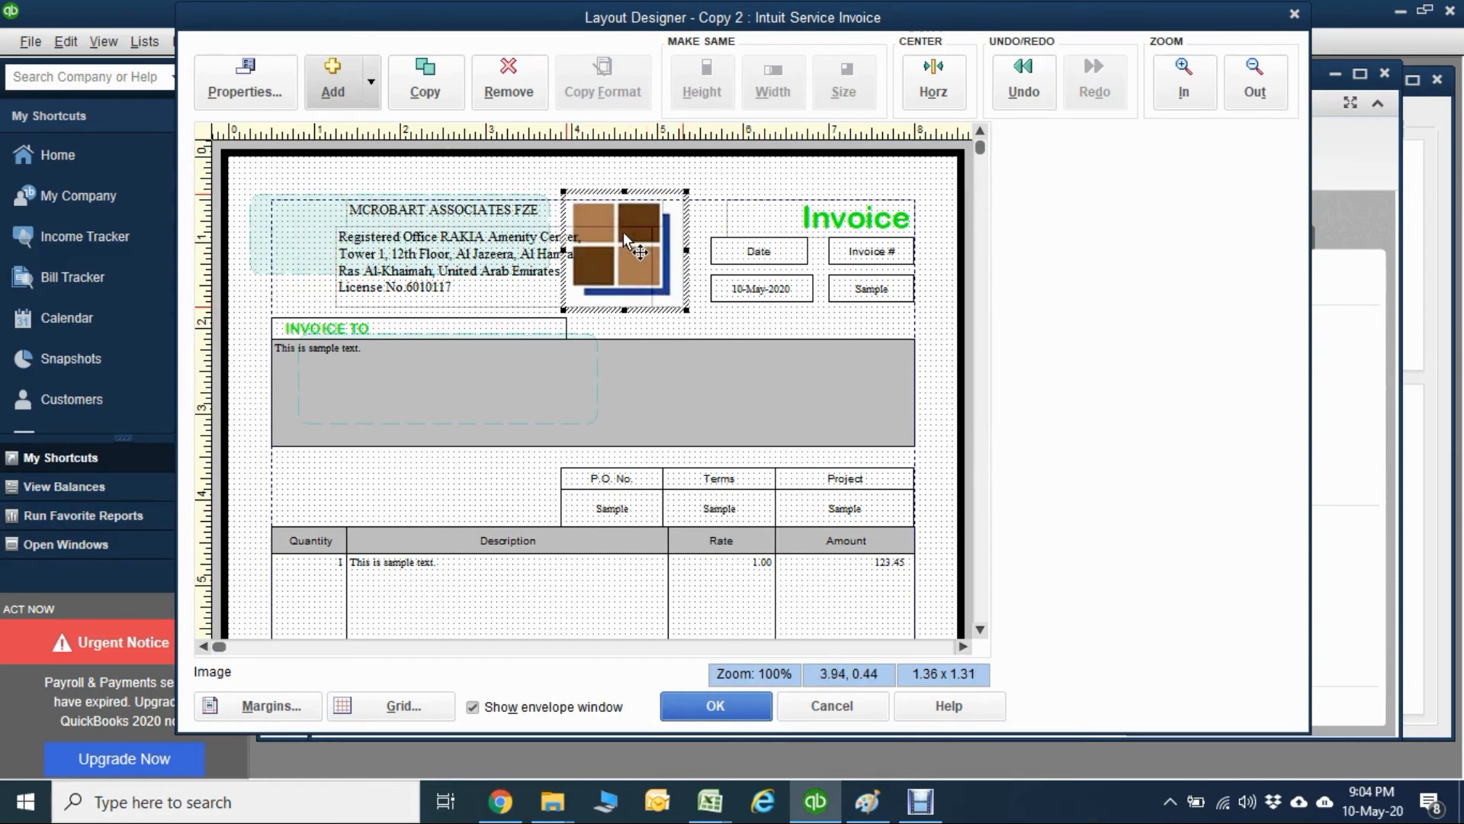
# Move the company name and address blocks to the left margin, clear of the logo.
pyautogui.click(369, 223)
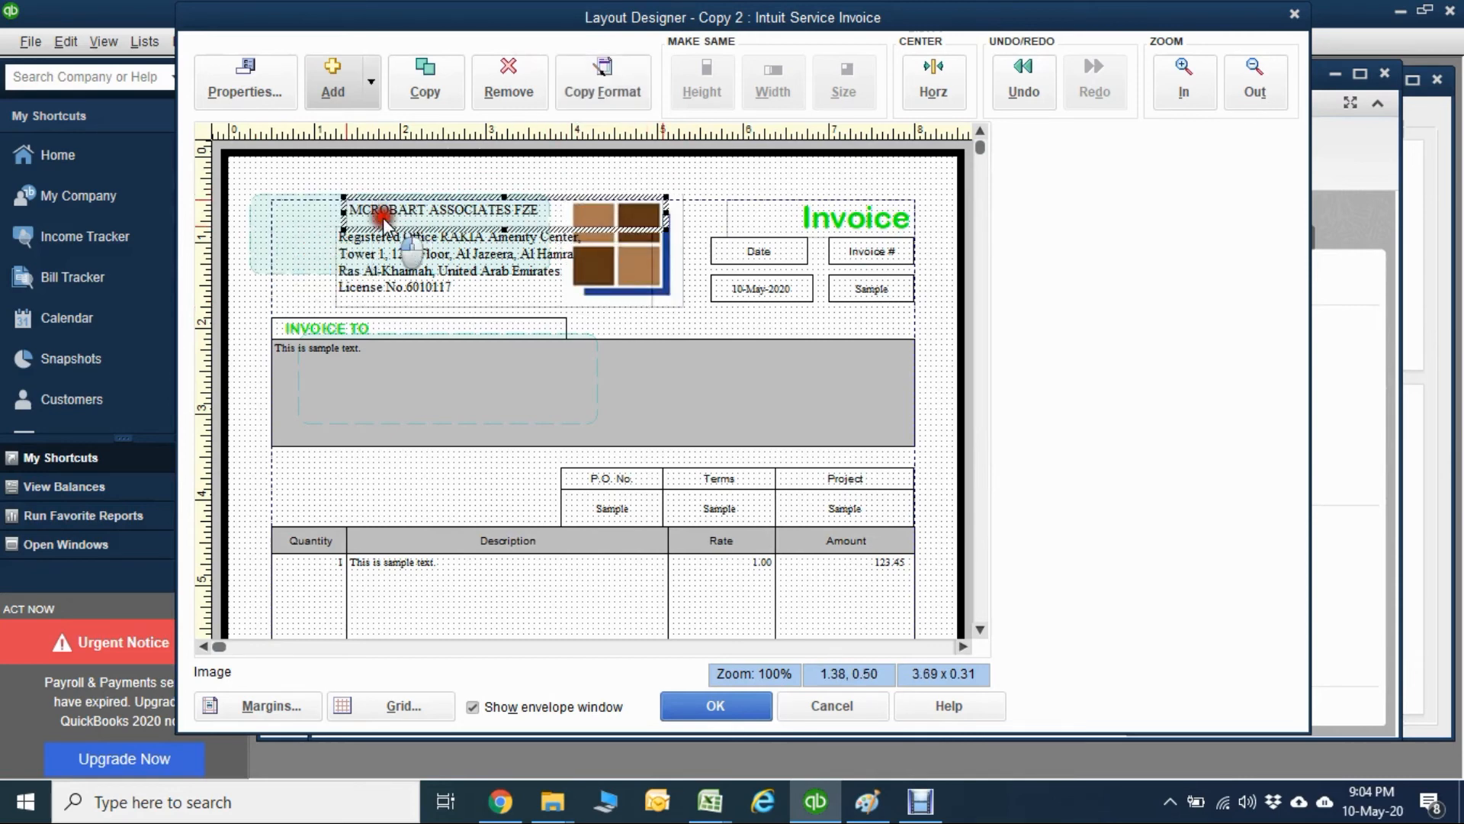
pyautogui.moveTo(330, 223); pyautogui.dragTo(306, 253)
pyautogui.click(370, 248)
pyautogui.click(632, 230)
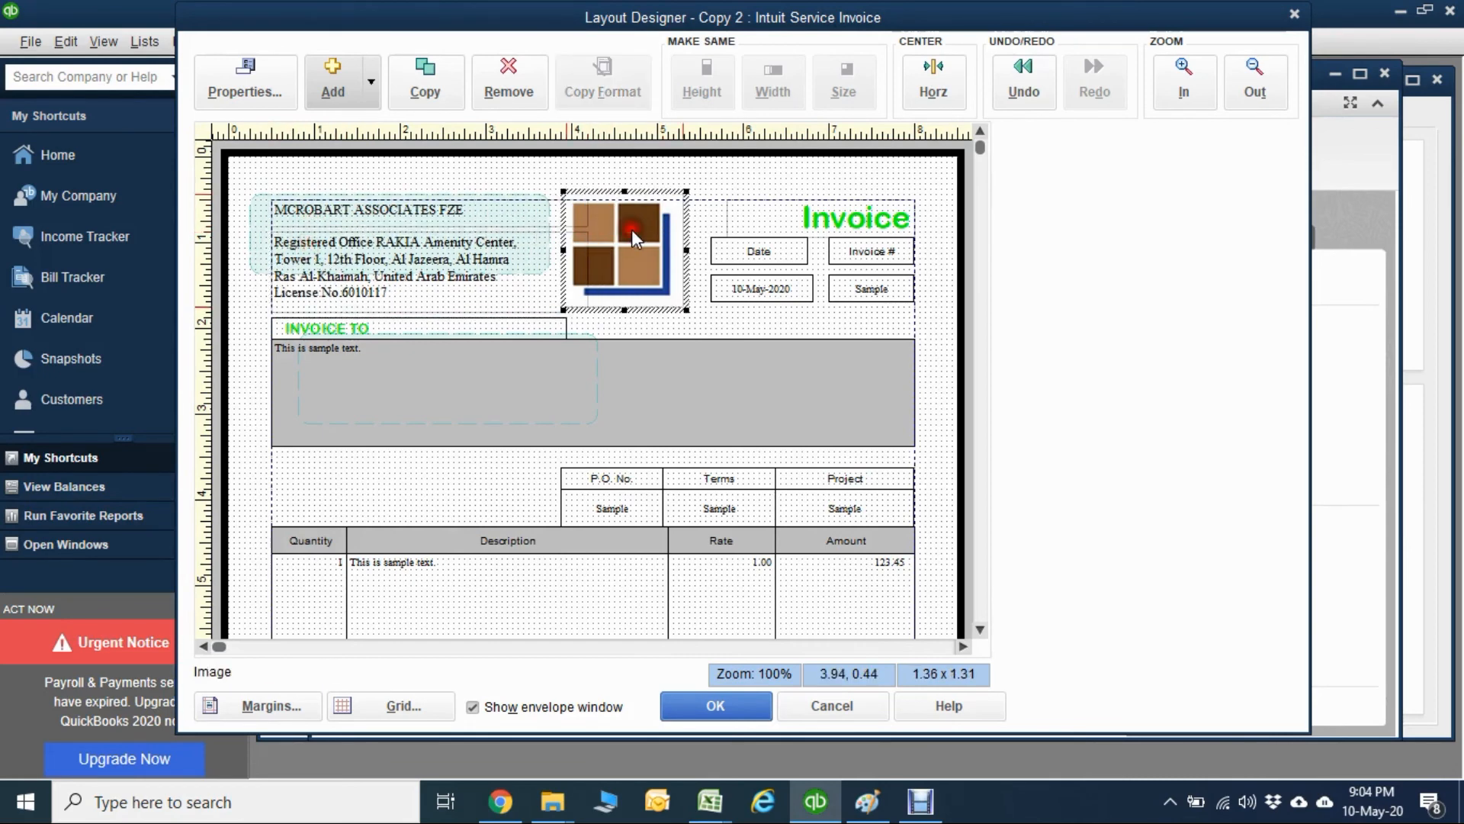
# Change the company name in the signature text box to MCROBART ASSOCIATES FZE, keeping "For," above it.
pyautogui.click(980, 597)
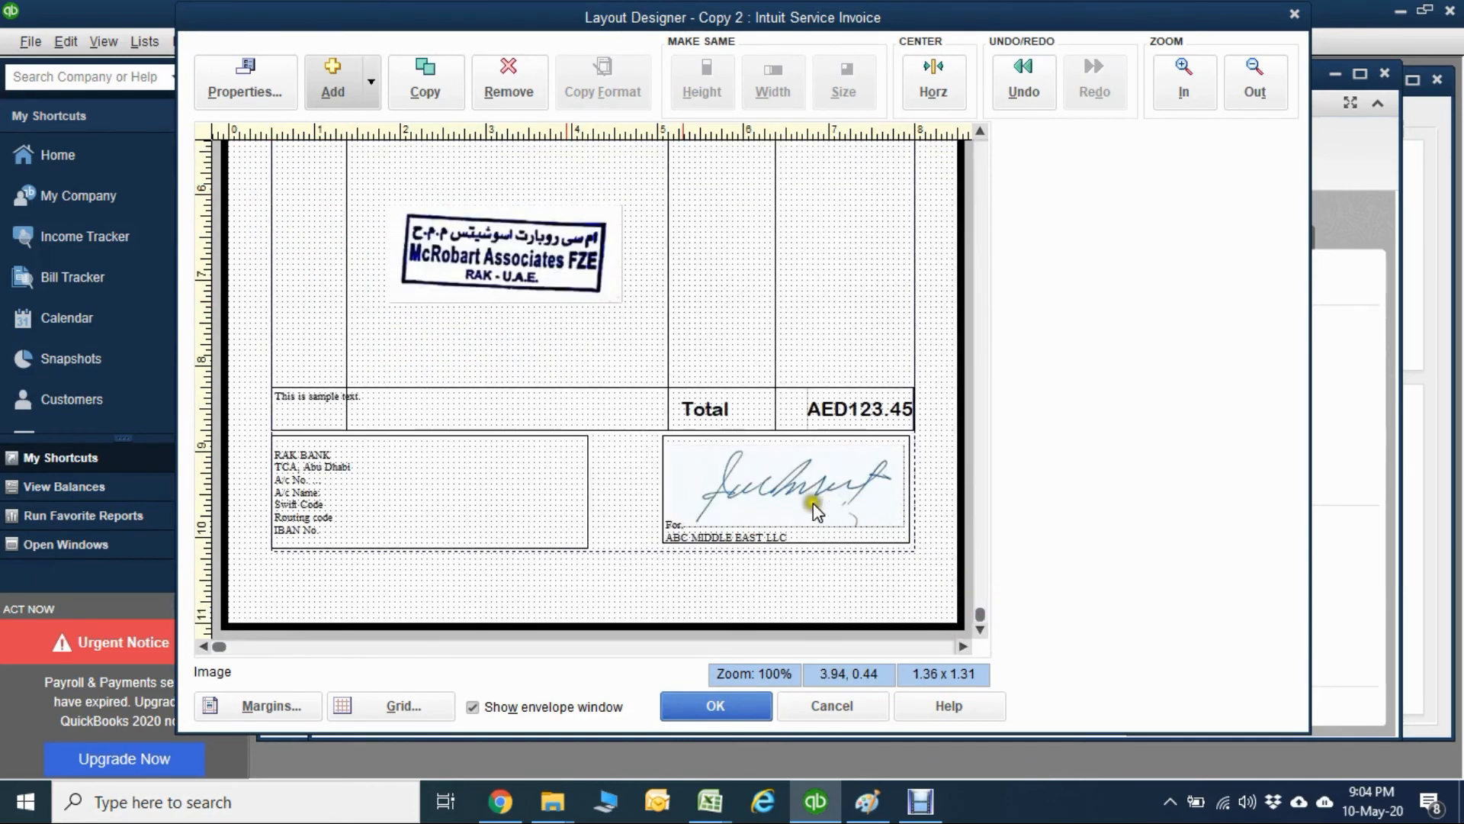
pyautogui.doubleClick(749, 530)
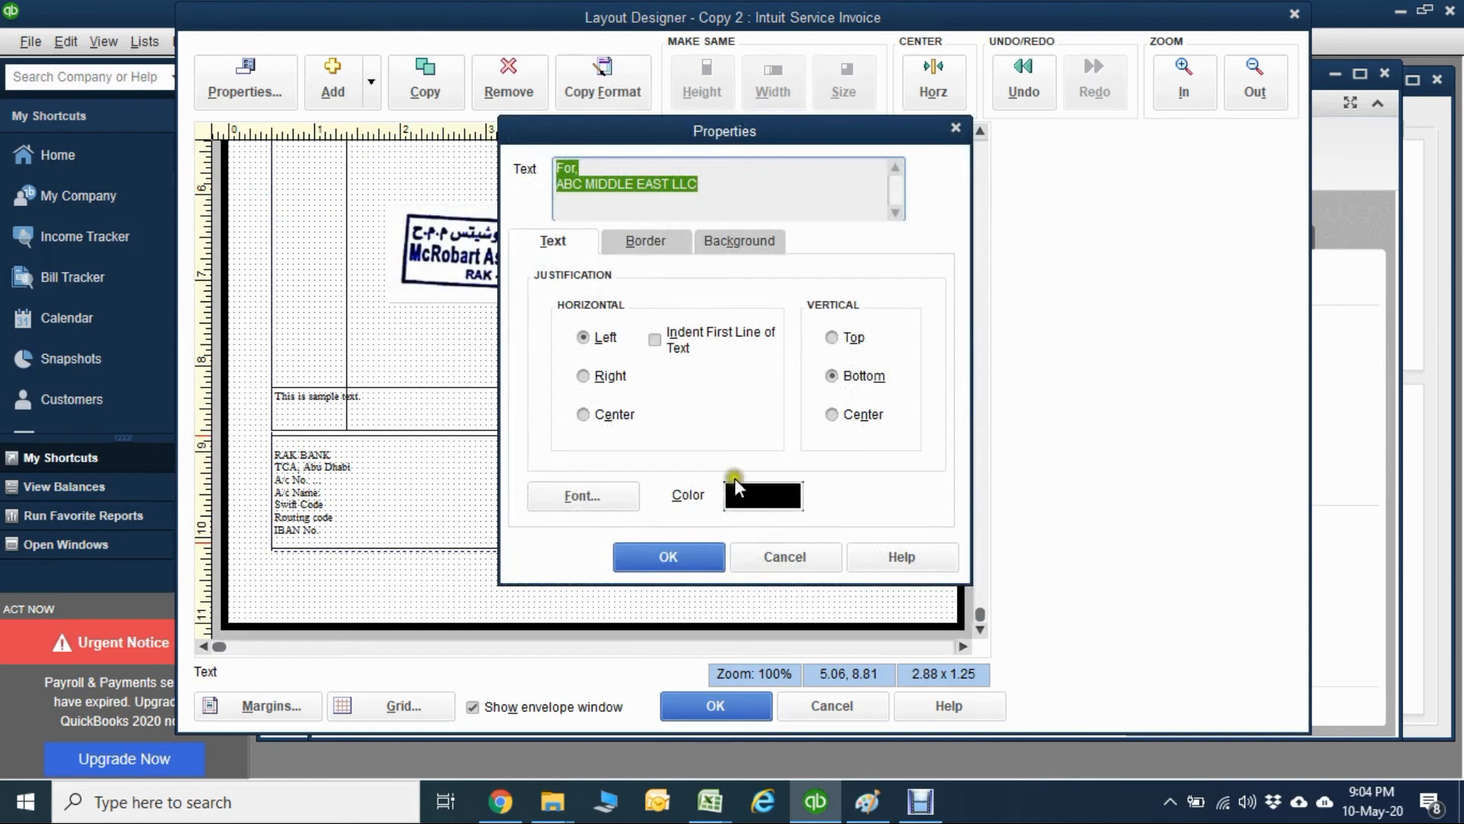
pyautogui.moveTo(726, 186); pyautogui.dragTo(548, 189)
pyautogui.write('MC')
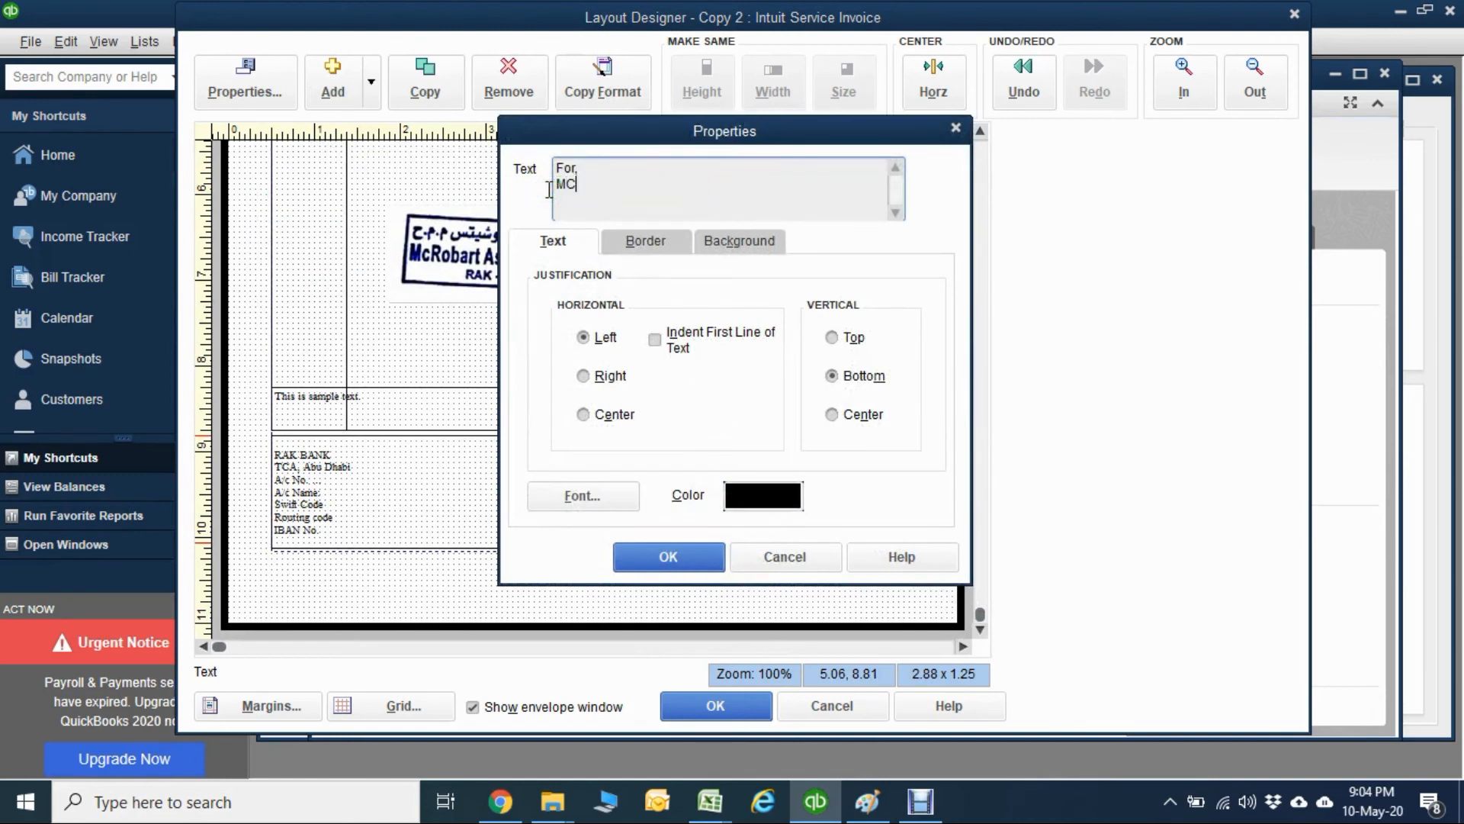
pyautogui.write('ROBART ASSOCIATES FZE')
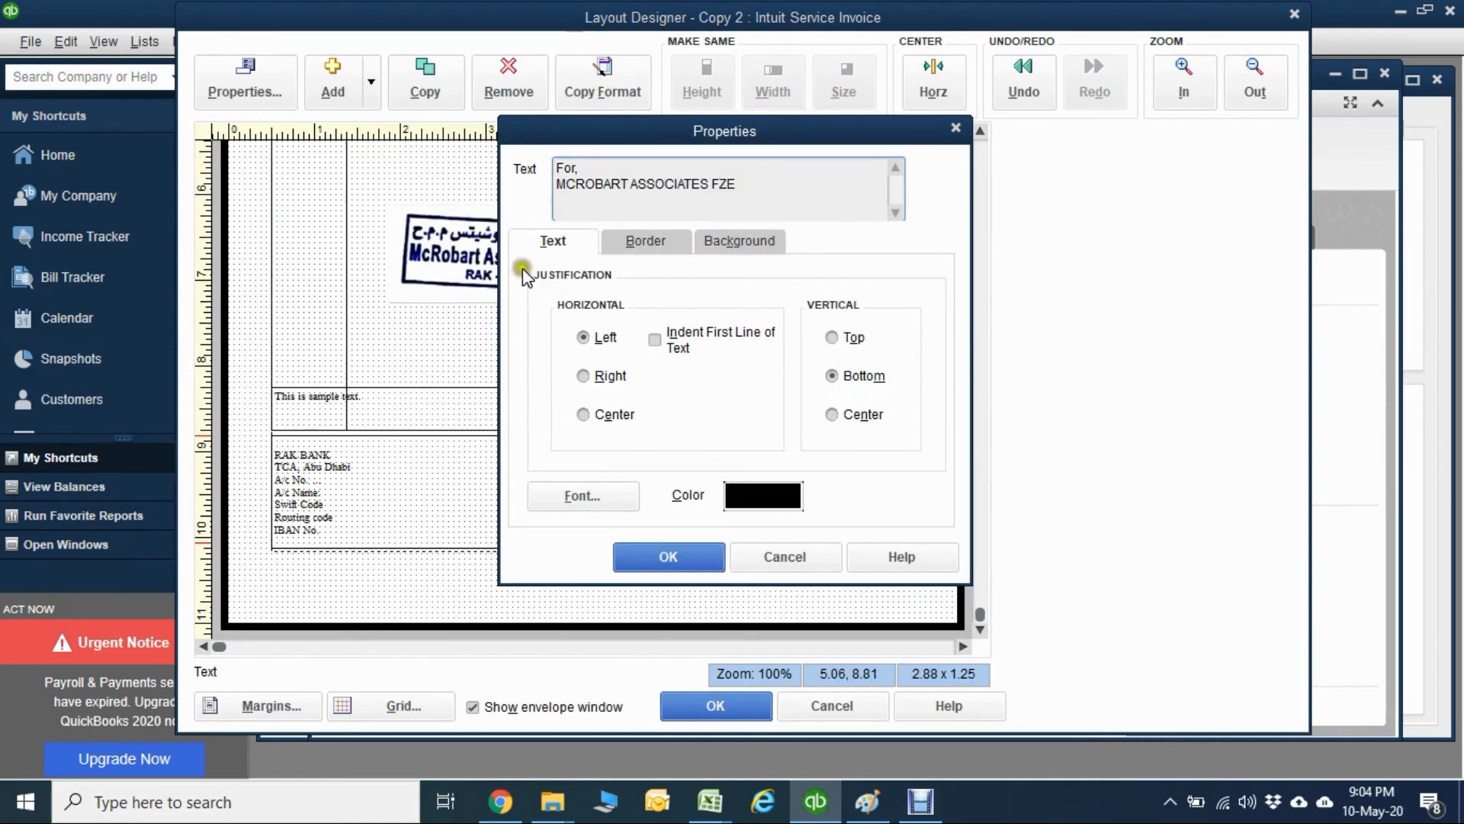
pyautogui.click(684, 552)
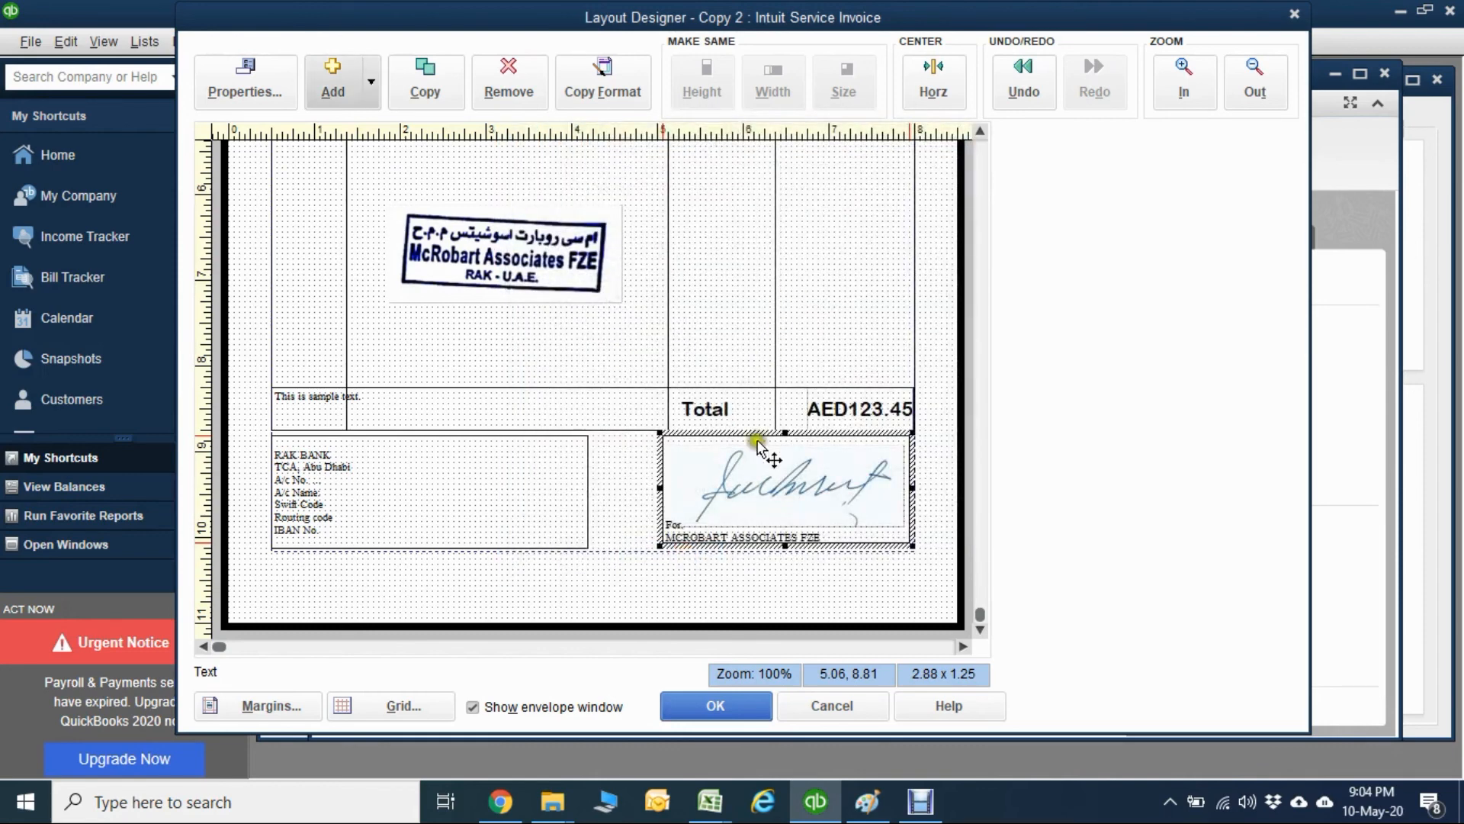
# Set the signature box text to Arial Rounded MT, Bold, size 12.
pyautogui.doubleClick(741, 530)
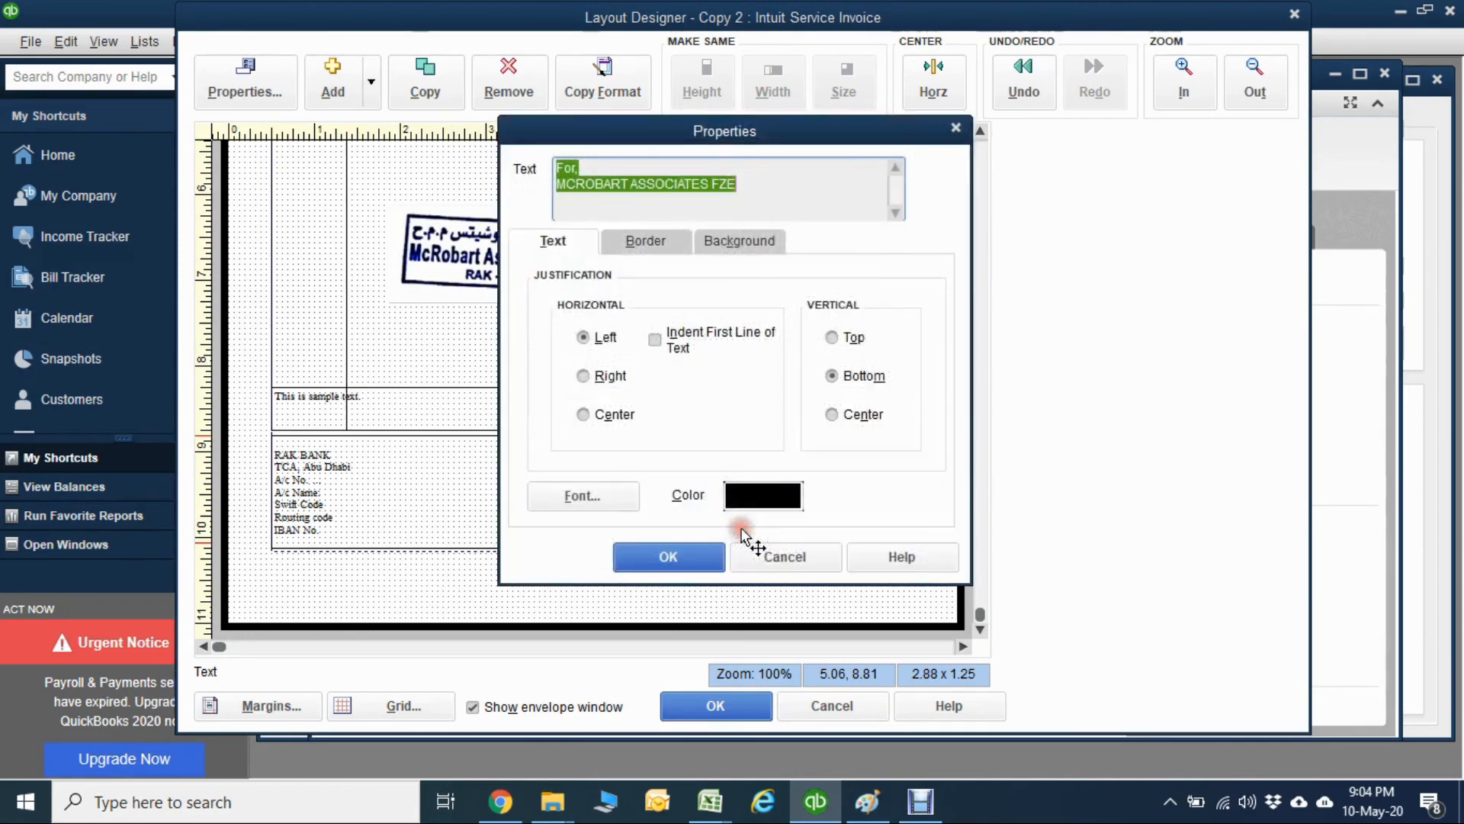
pyautogui.click(596, 488)
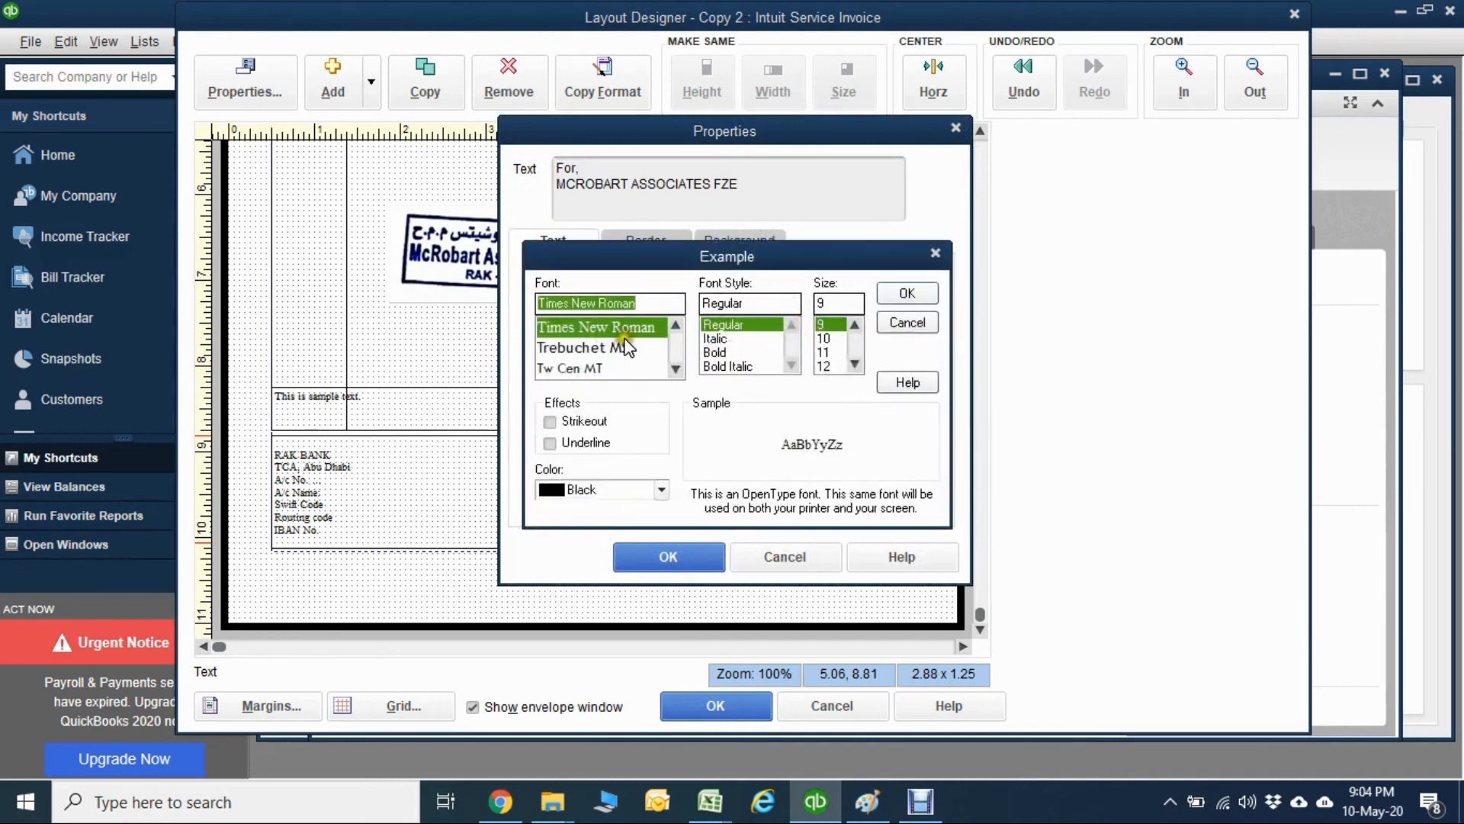
pyautogui.write('AROU')
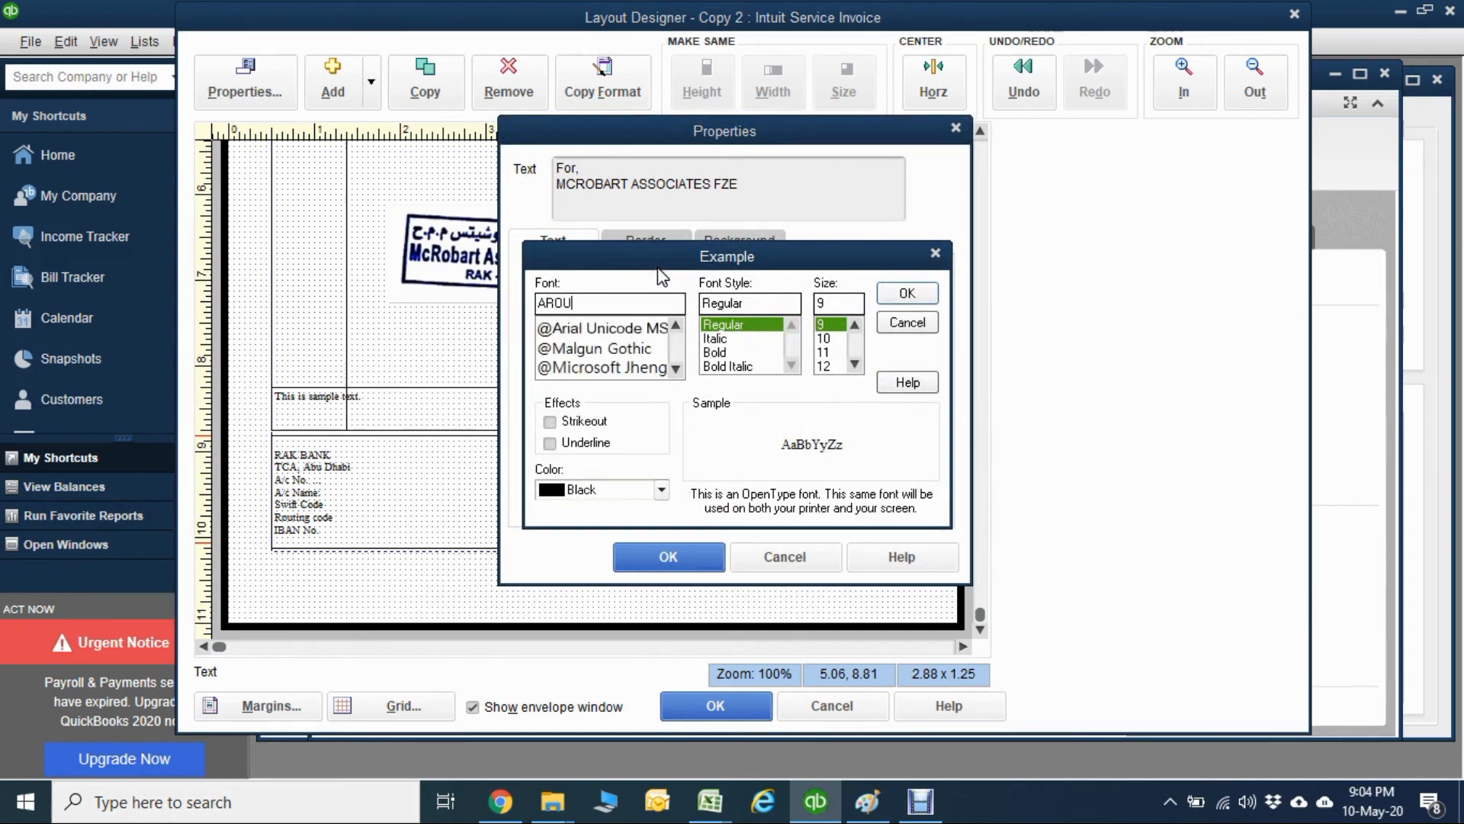
pyautogui.press('BackSpace')
pyautogui.press('BackSpace')
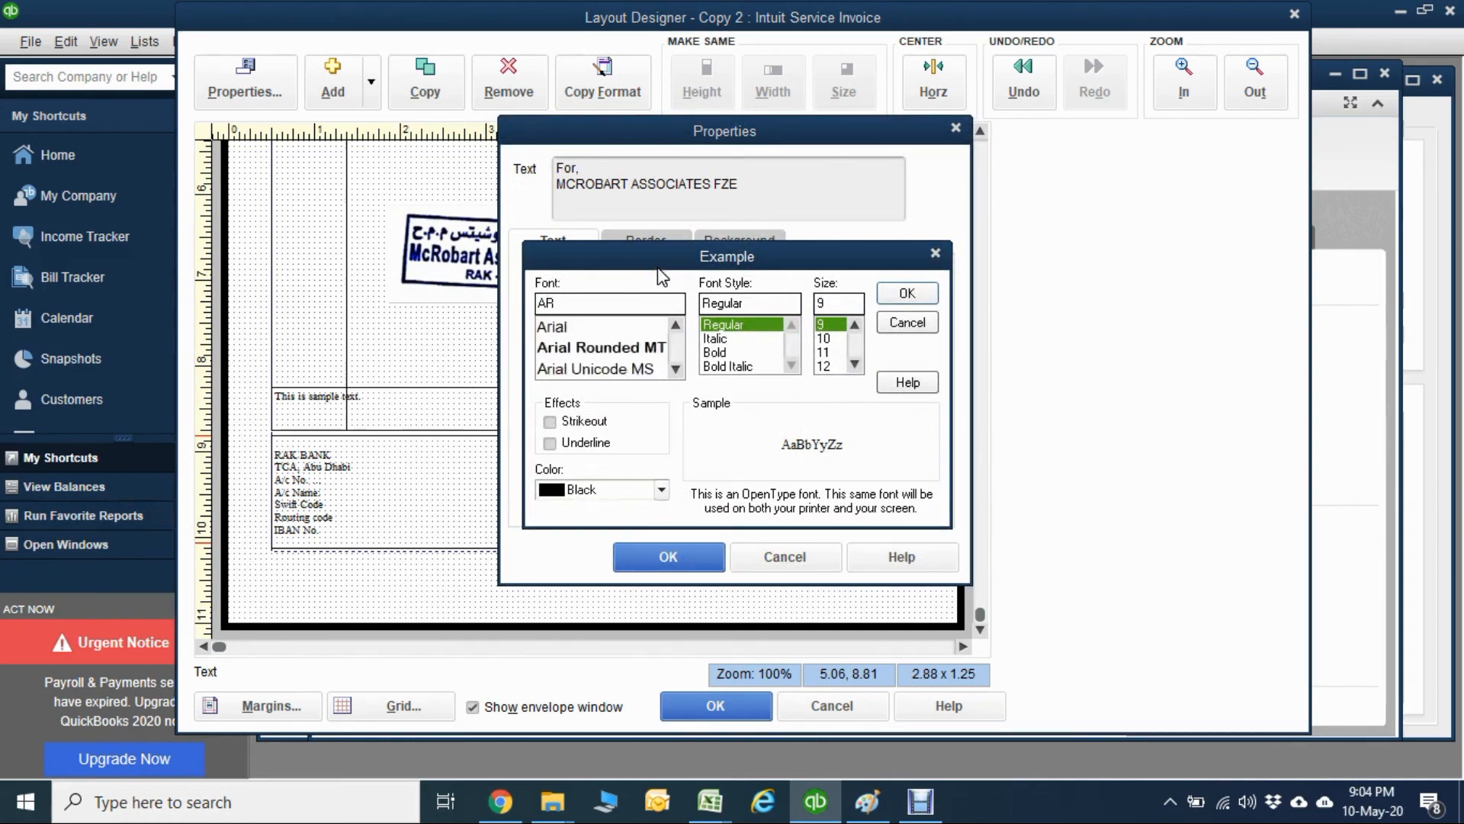
pyautogui.click(584, 347)
pyautogui.click(900, 297)
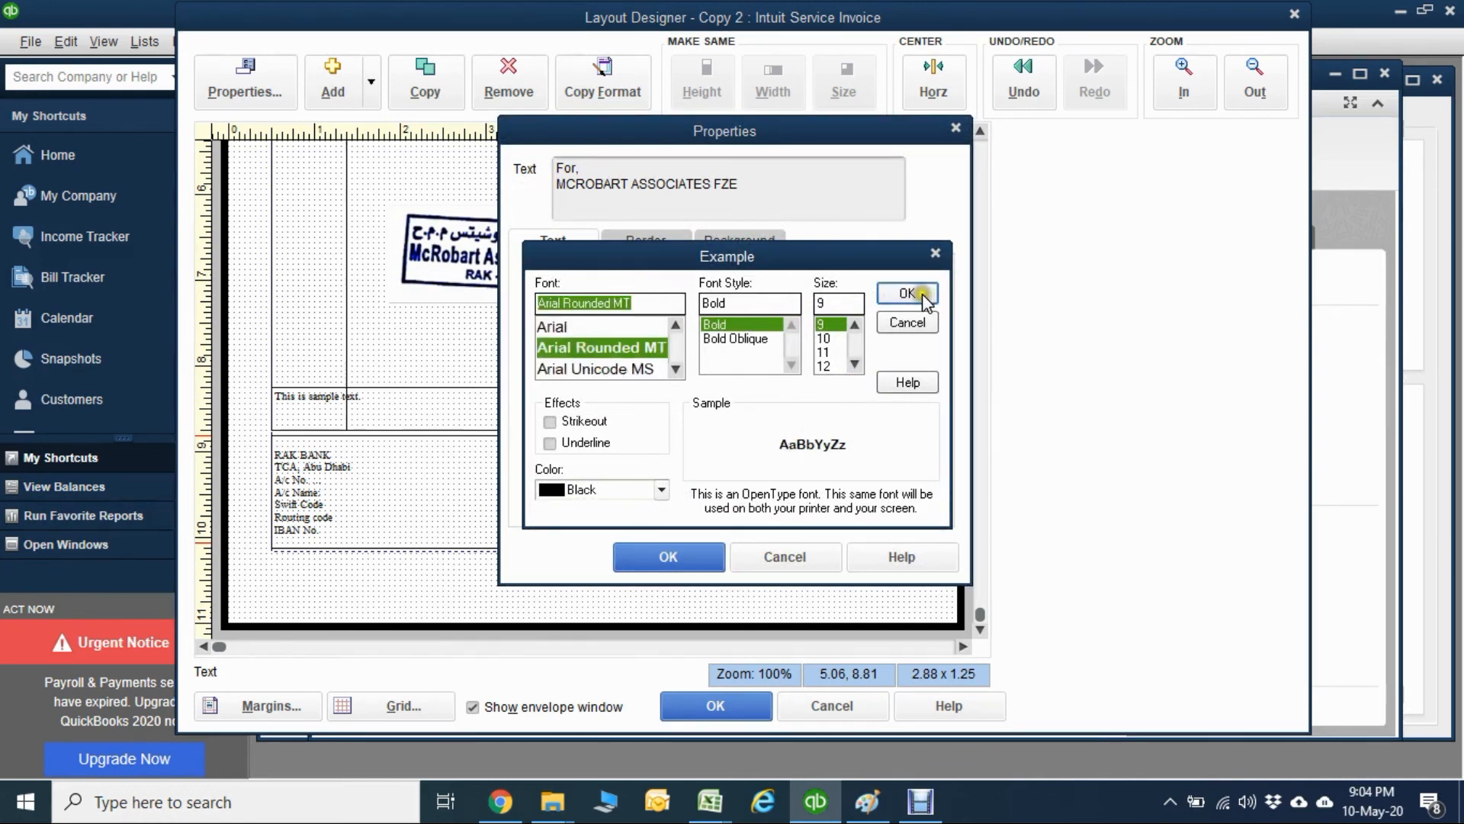
pyautogui.click(821, 363)
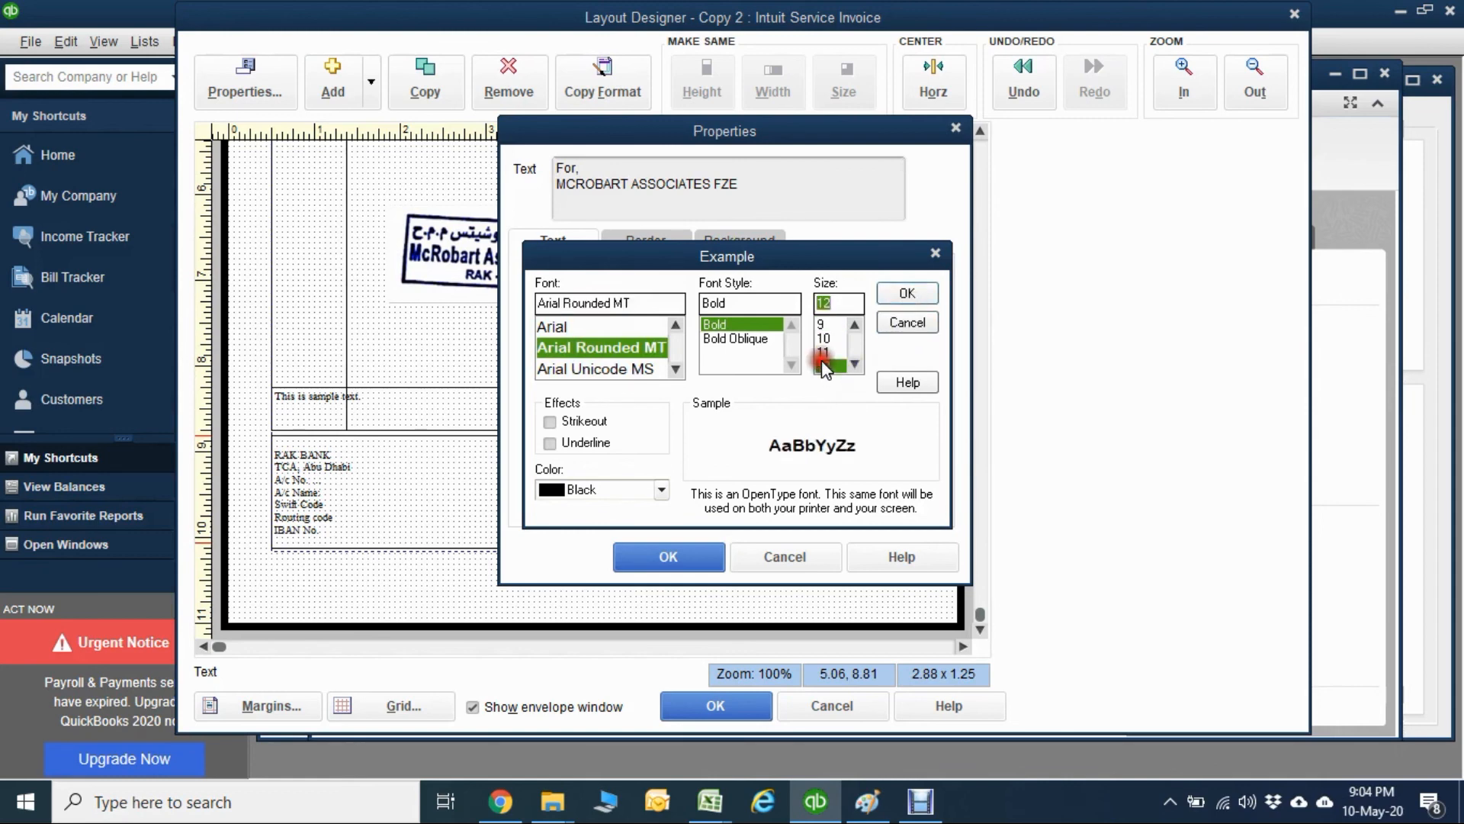
pyautogui.click(907, 294)
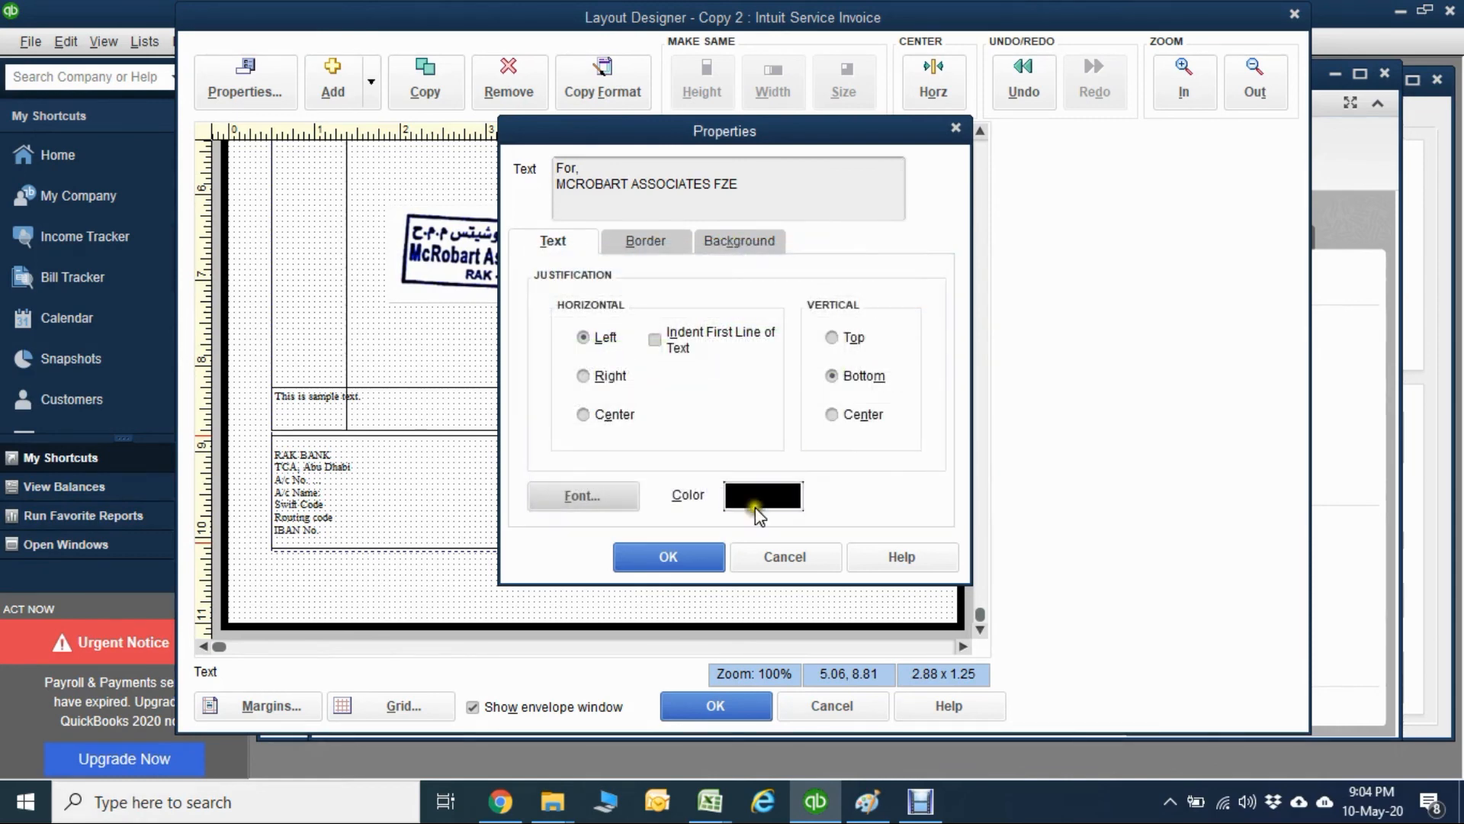
pyautogui.click(688, 554)
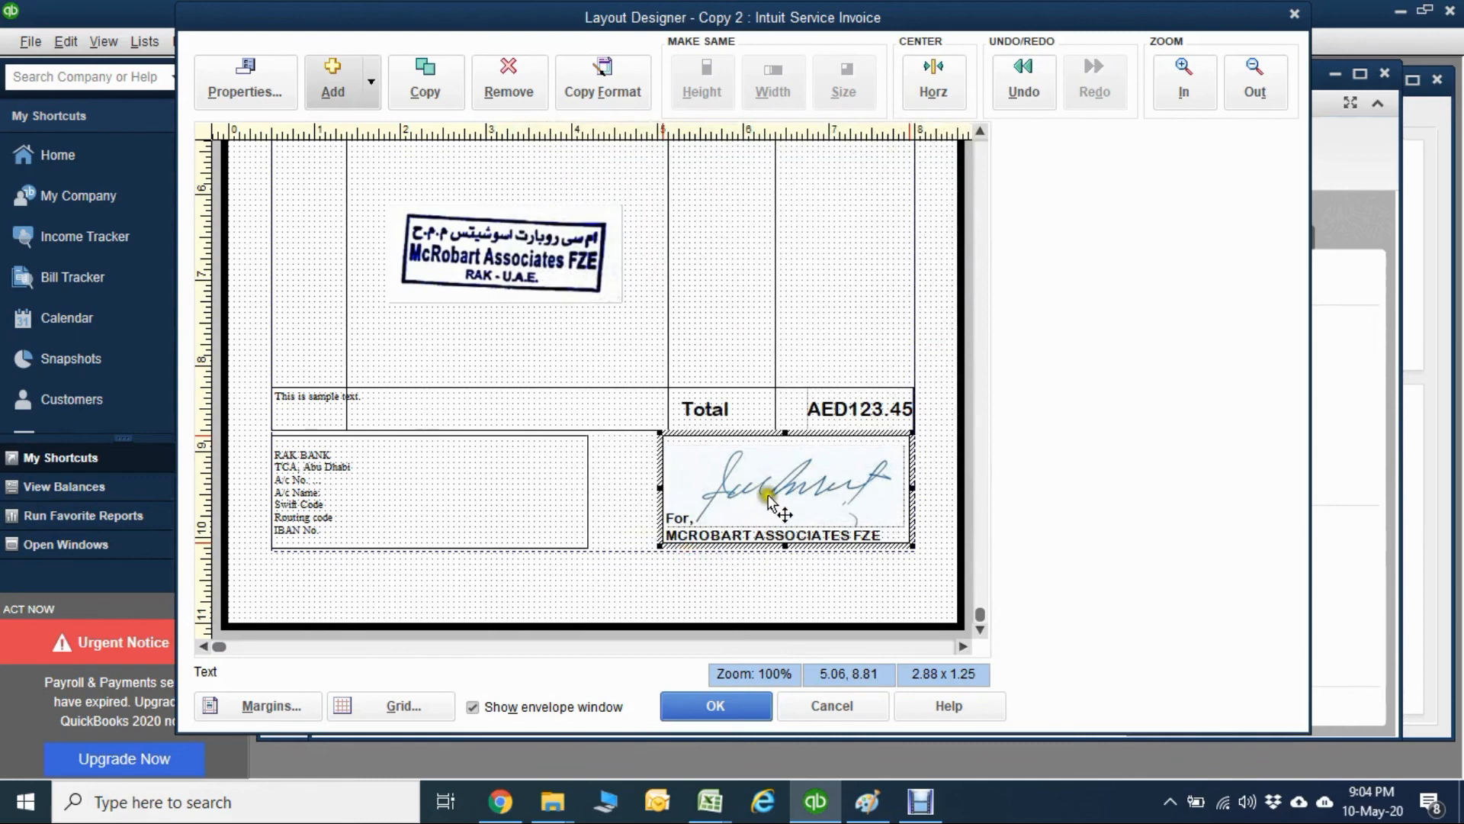
# Review the invoice layout from header to footer and accept the layout changes.
pyautogui.moveTo(980, 614); pyautogui.dragTo(980, 159)
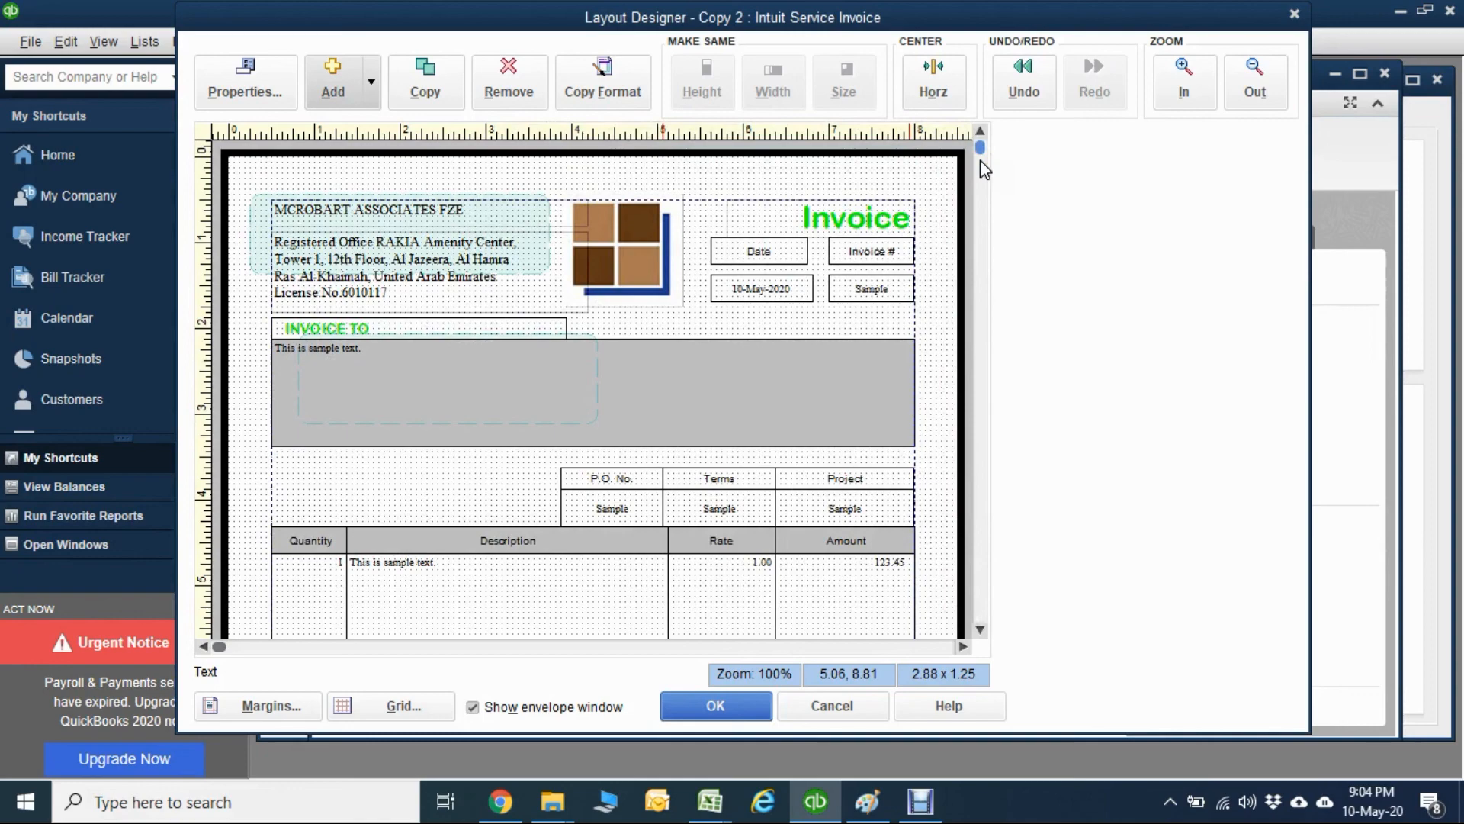
pyautogui.click(980, 161)
pyautogui.click(981, 162)
pyautogui.click(981, 162)
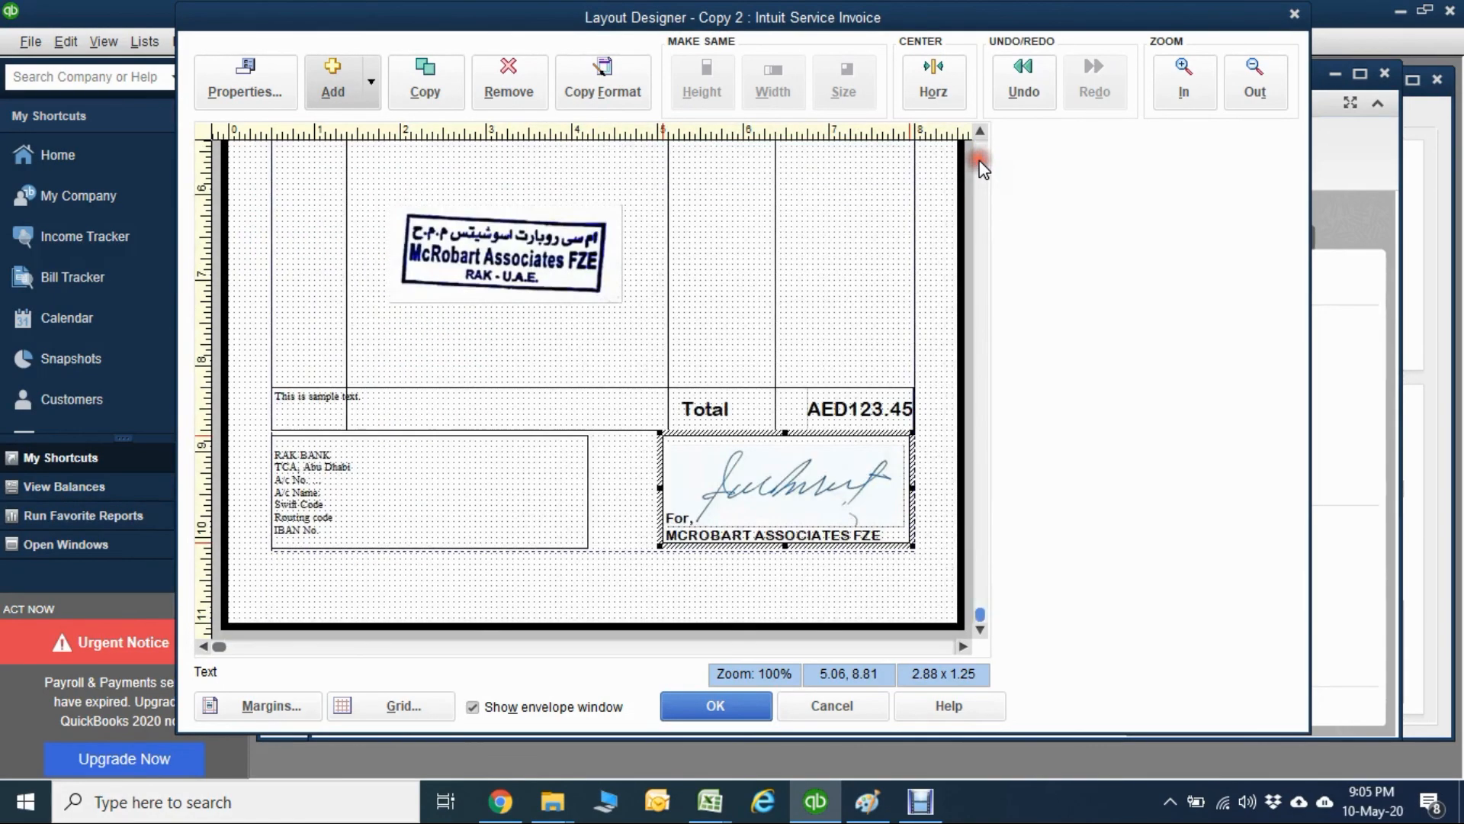
pyautogui.click(716, 700)
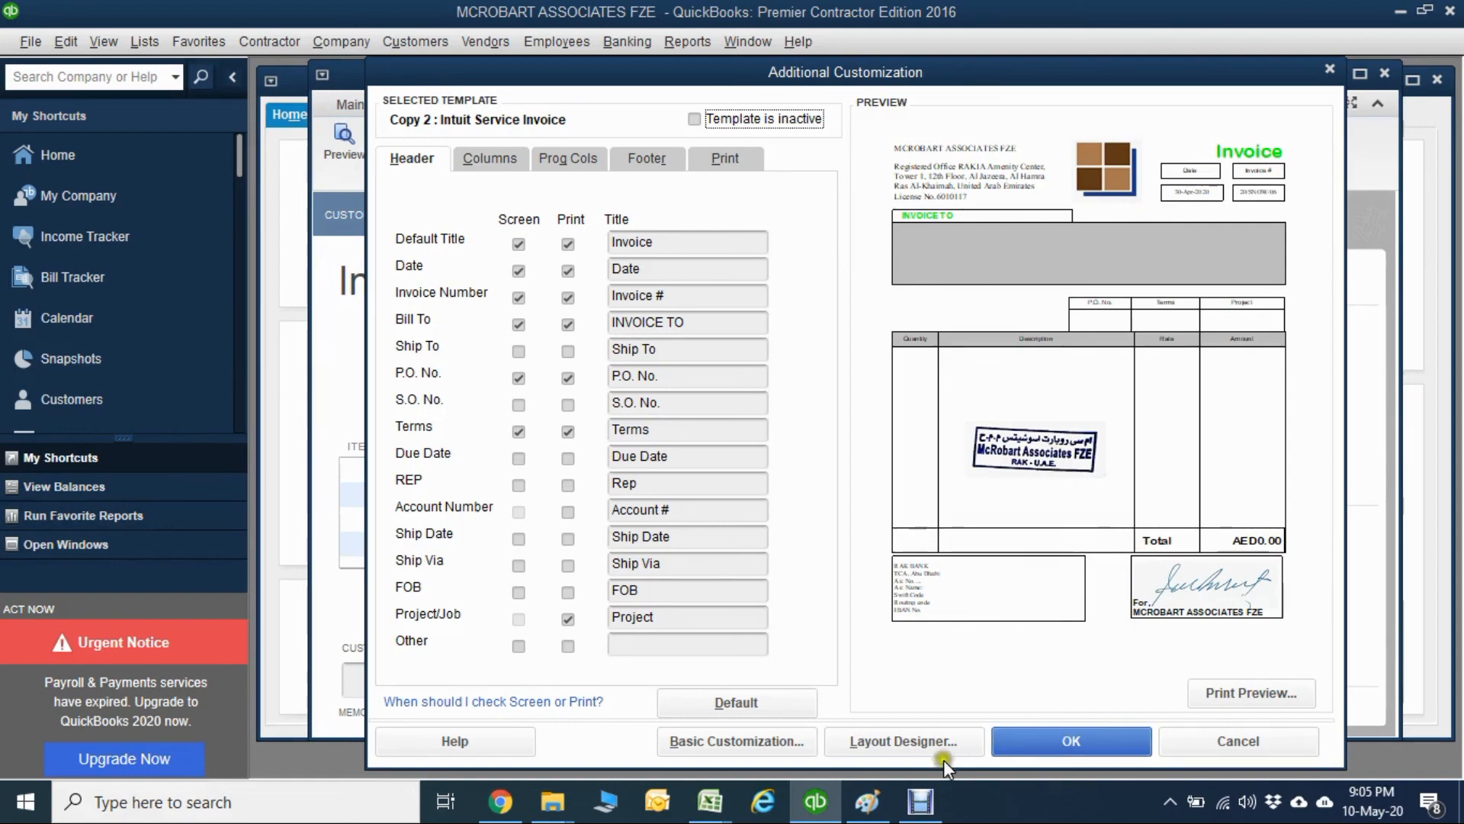
# Reopen the Layout Designer and widen the bank details box until it meets the signature box.
pyautogui.click(905, 741)
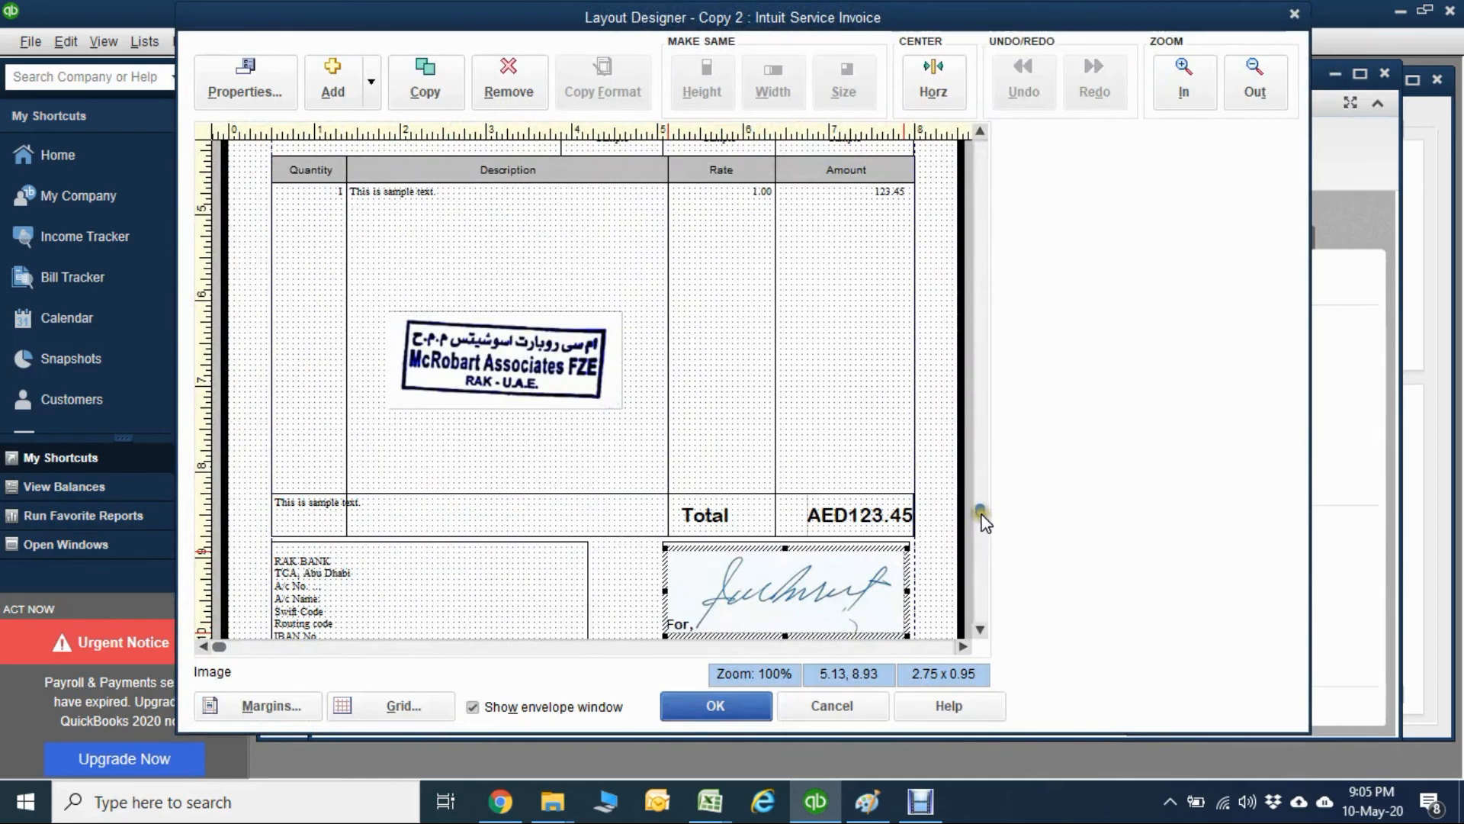
pyautogui.moveTo(981, 515); pyautogui.dragTo(980, 610)
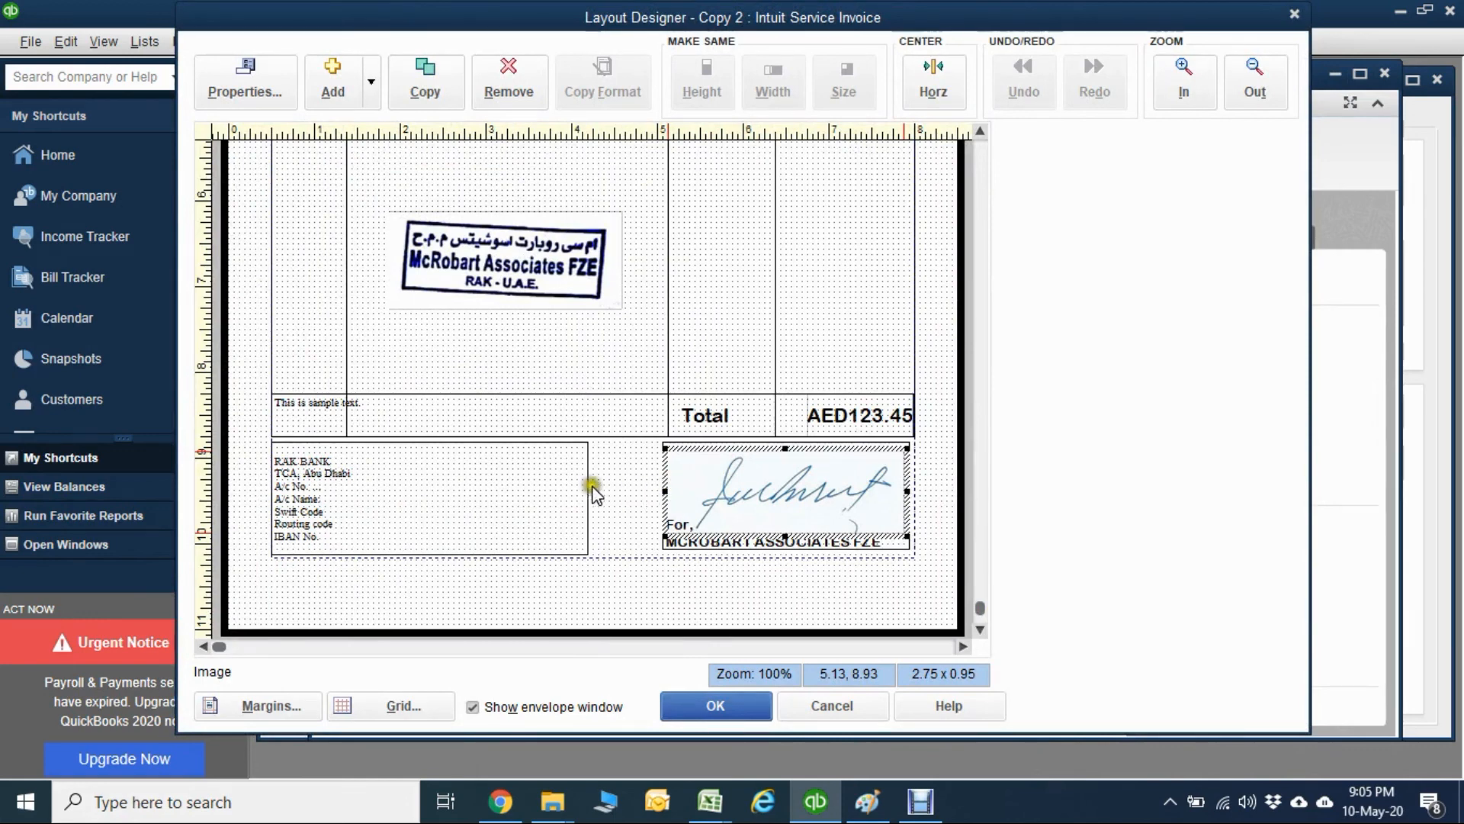
pyautogui.click(565, 490)
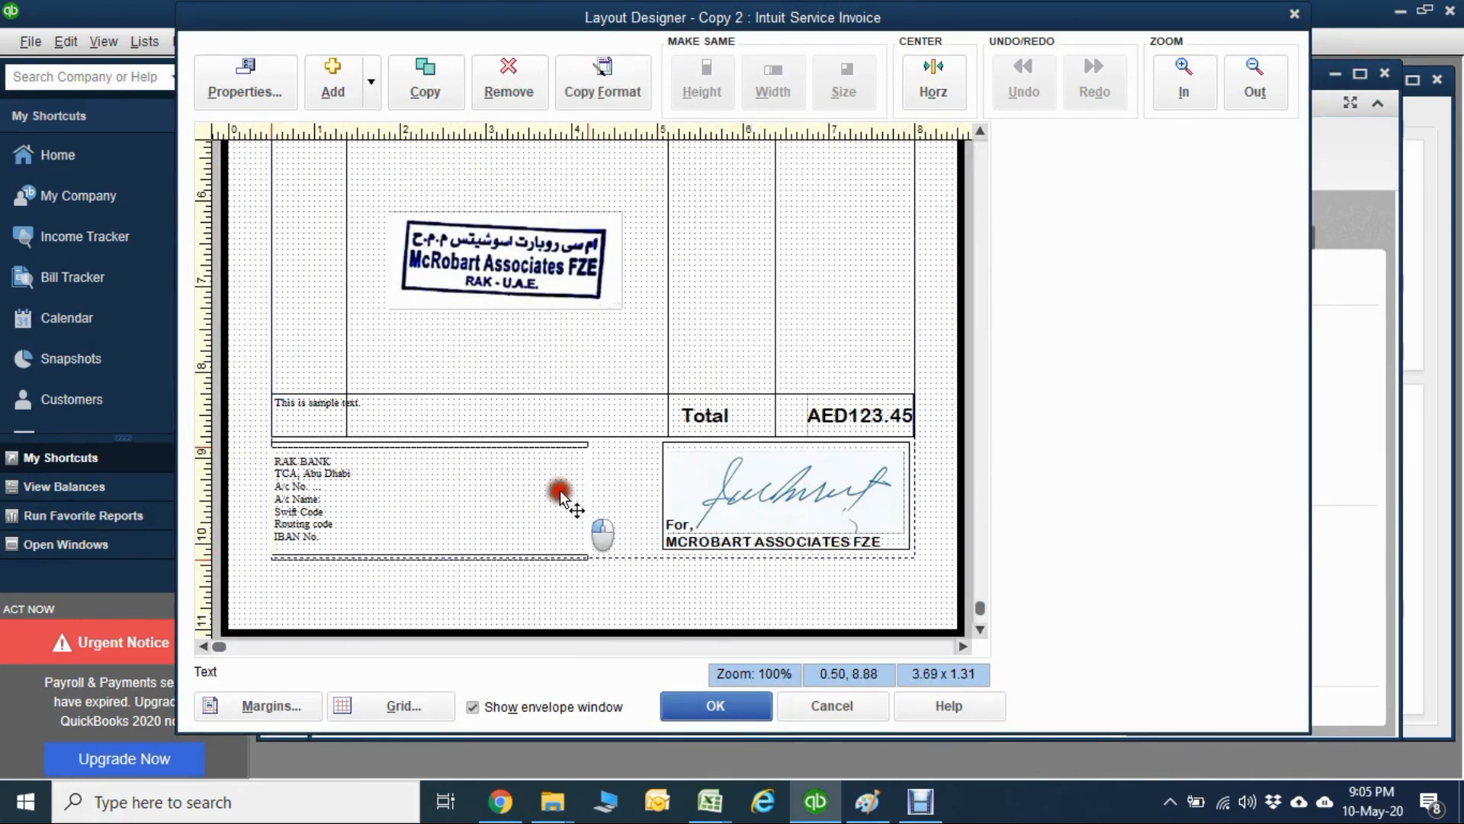
pyautogui.moveTo(560, 495); pyautogui.dragTo(663, 497)
pyautogui.click(759, 263)
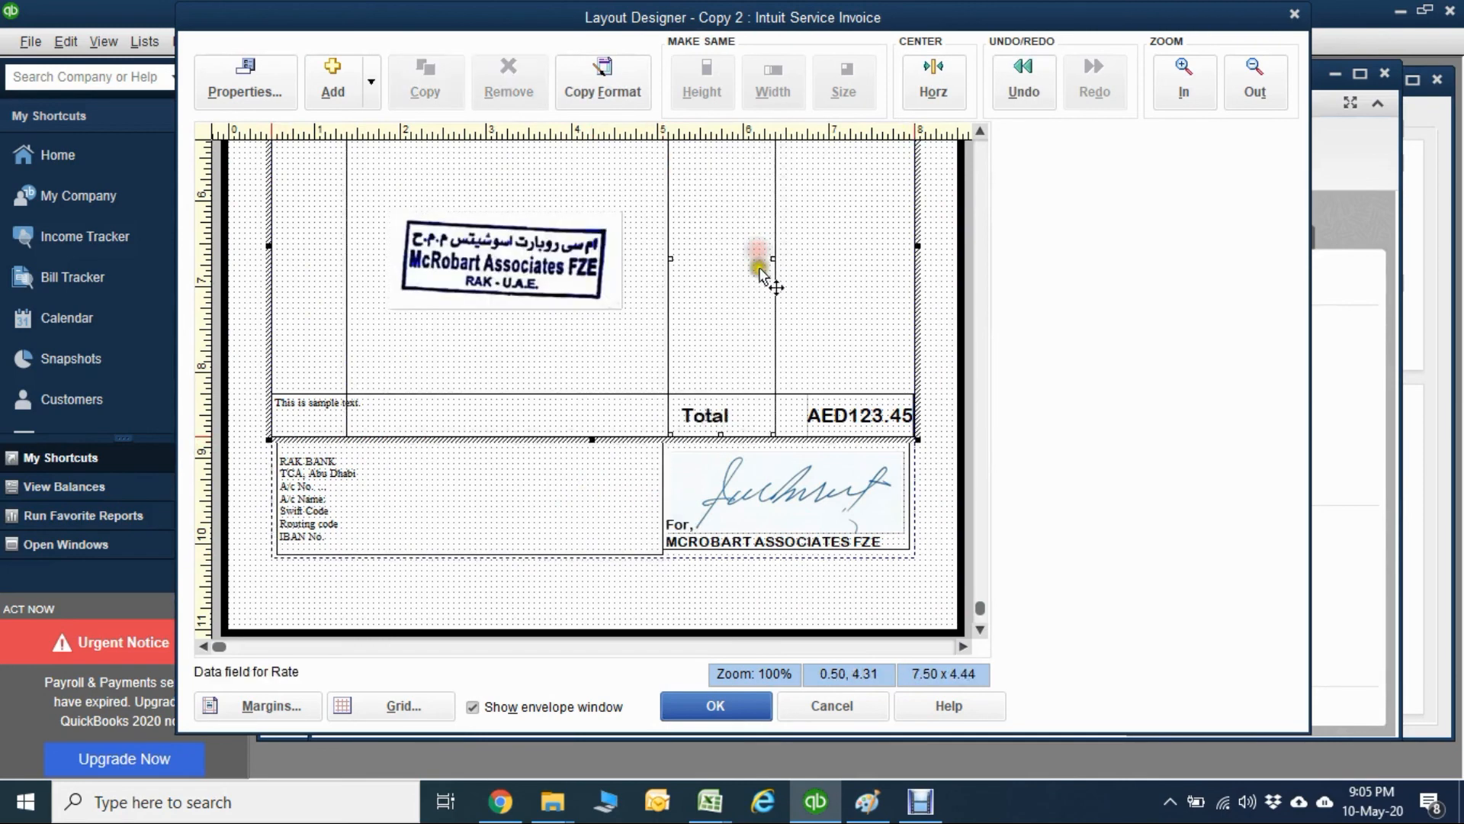
# Extend the signature text box downward to line up with the bottom of the bank details box.
pyautogui.click(743, 477)
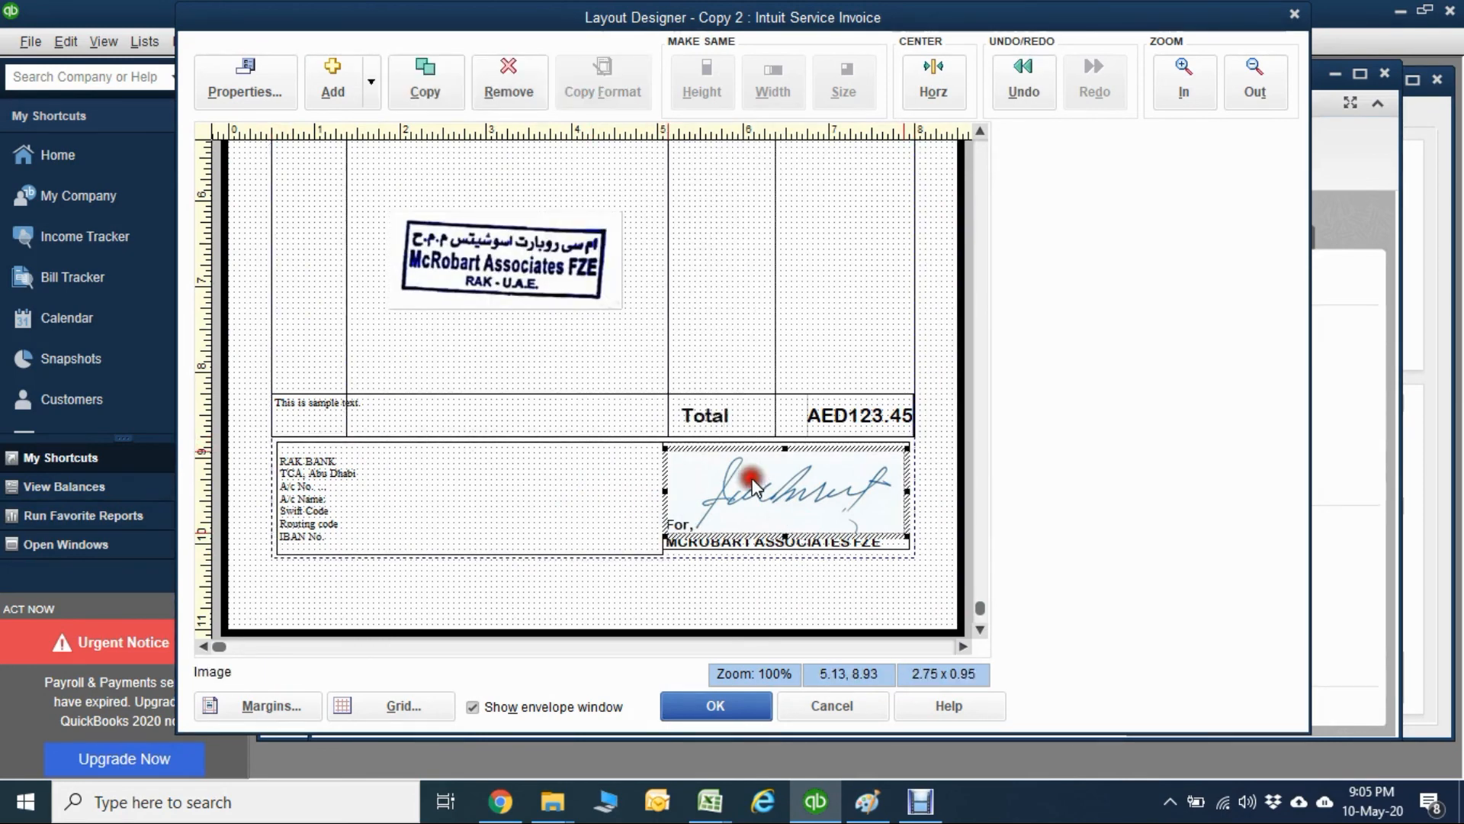
pyautogui.click(725, 543)
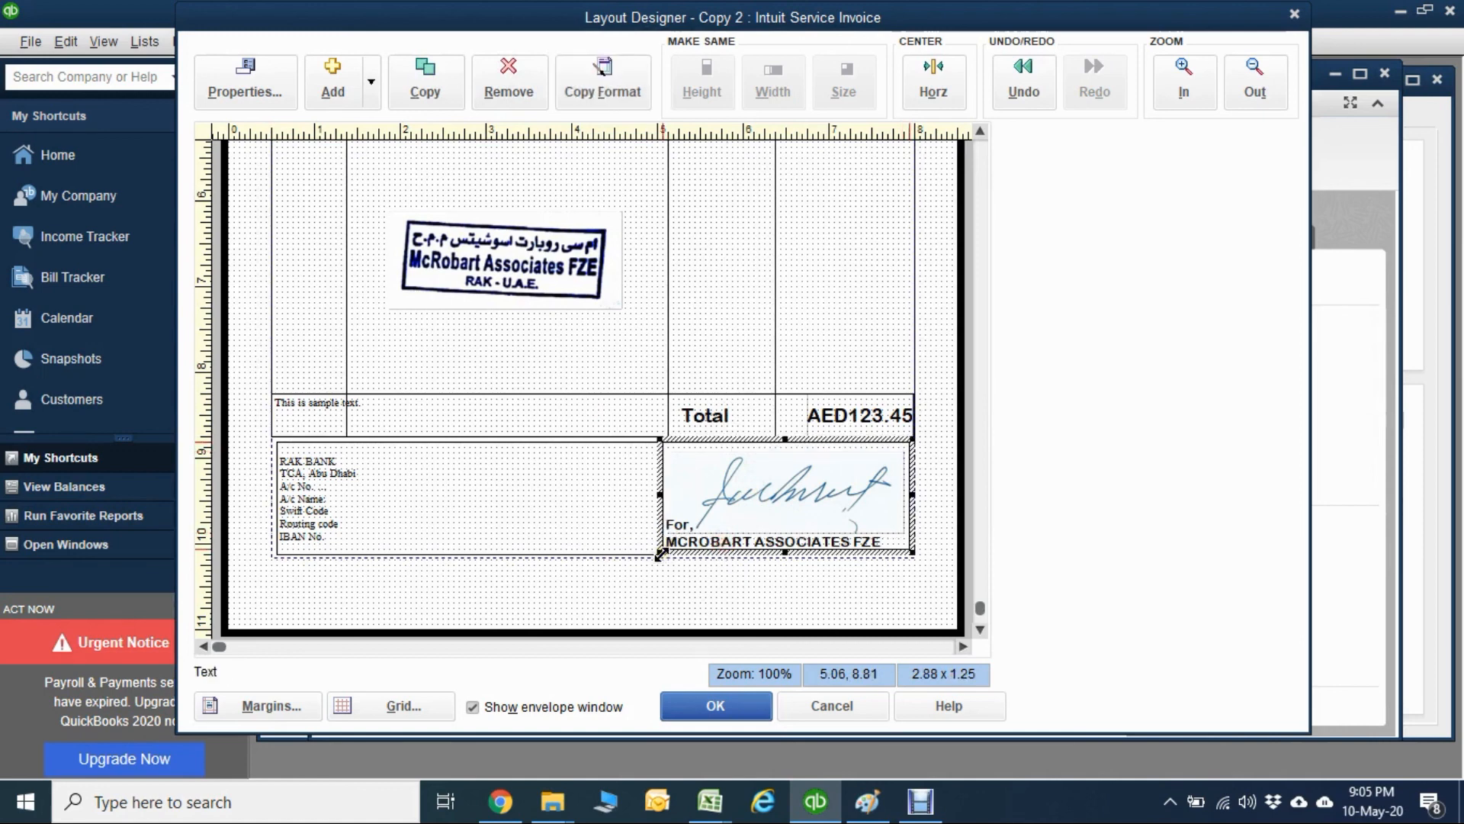
pyautogui.moveTo(660, 554); pyautogui.dragTo(661, 563)
pyautogui.click(661, 616)
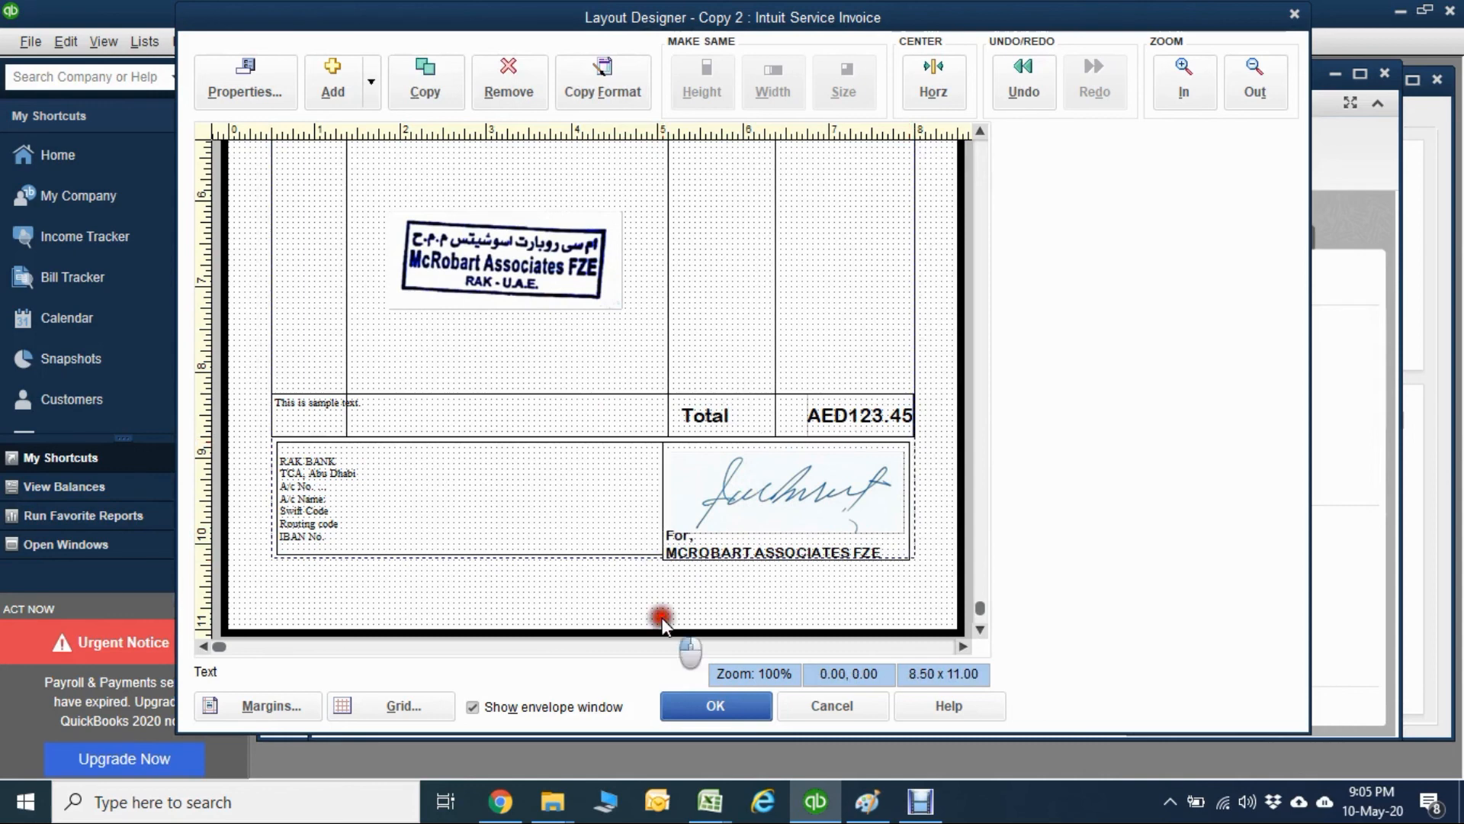
# Check the layout's header, accept the adjusted layout and inspect the logo in the template preview.
pyautogui.click(983, 150)
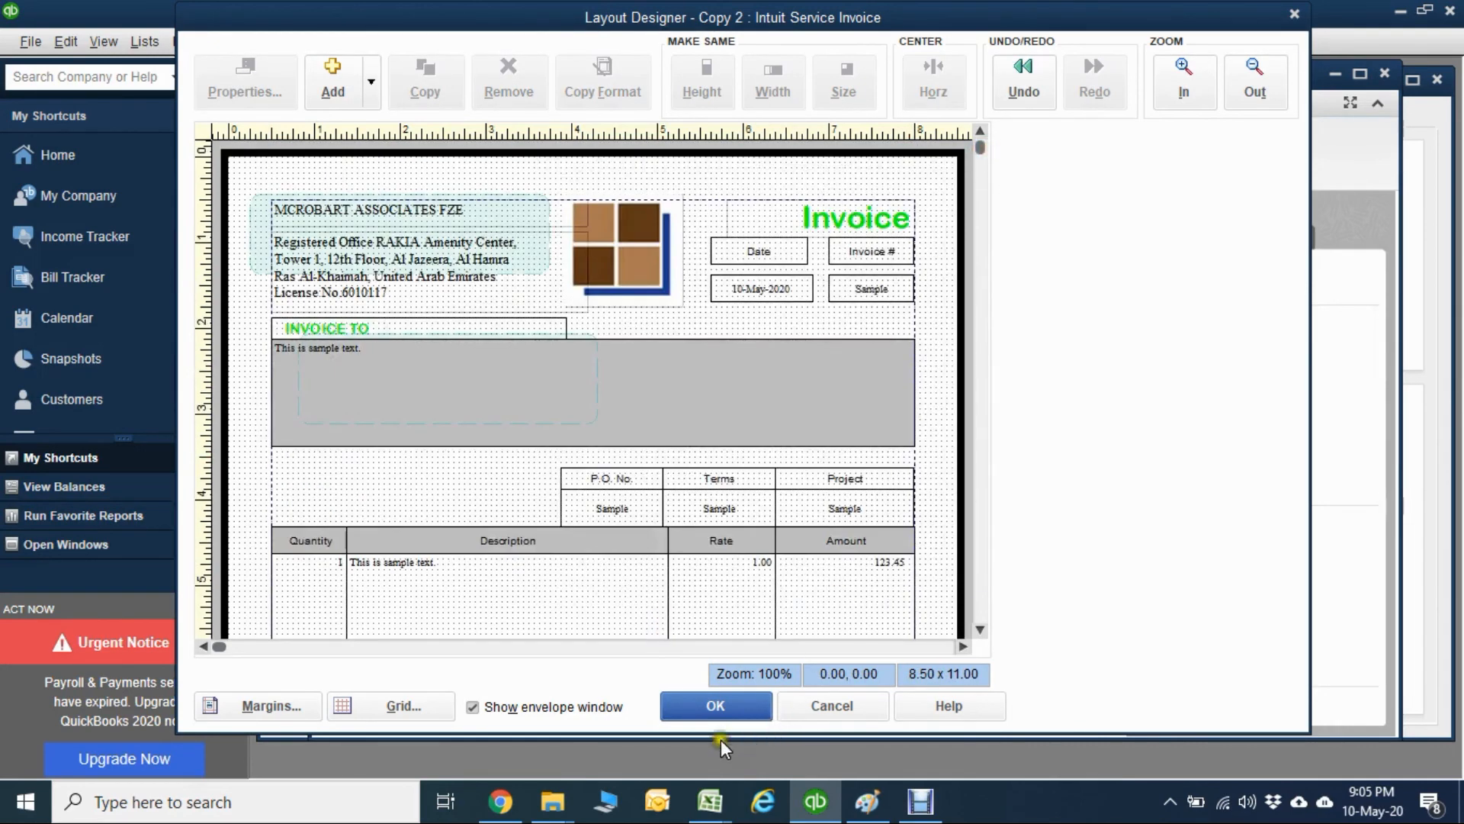
pyautogui.click(722, 702)
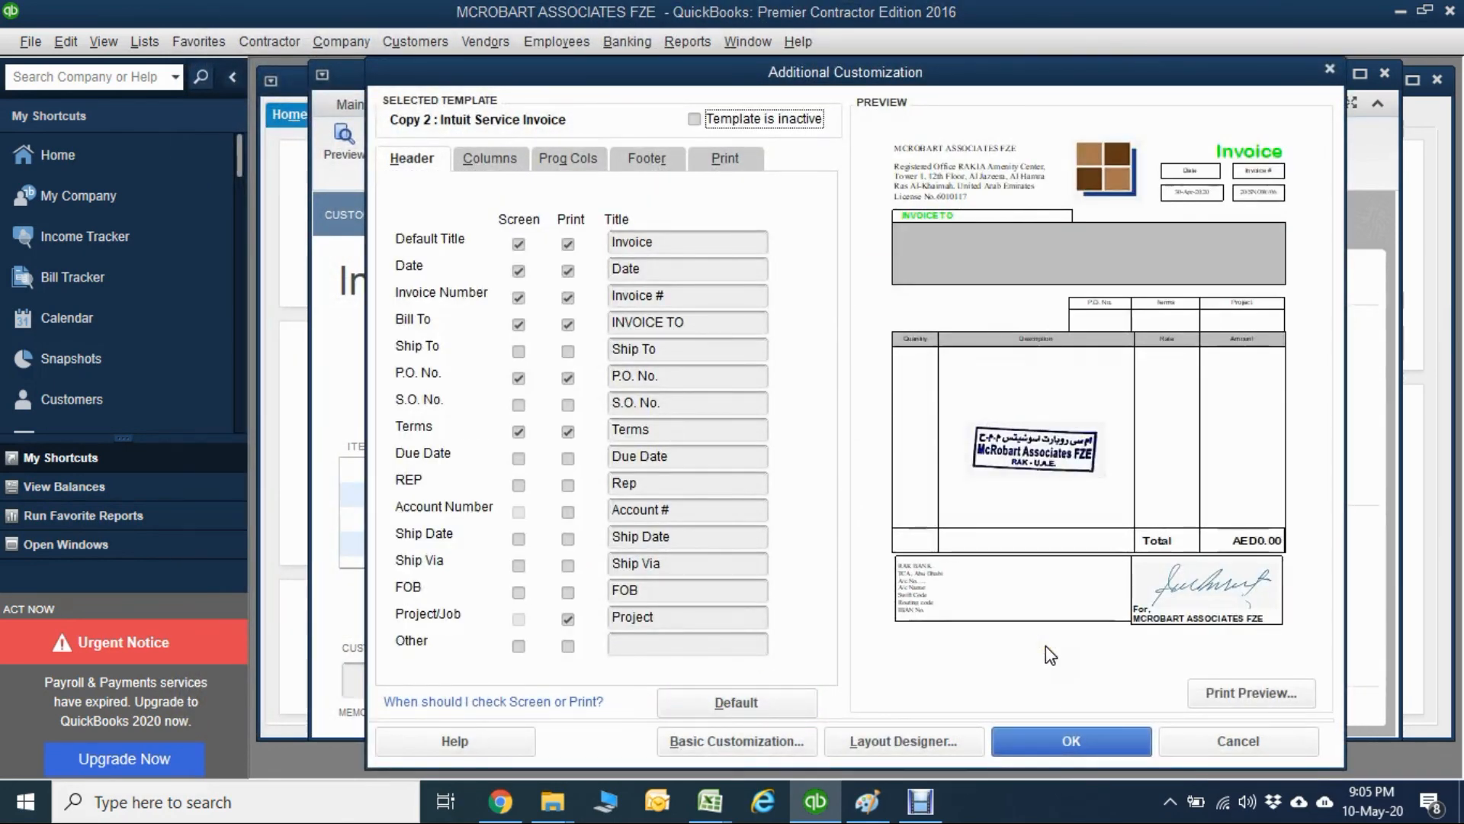
pyautogui.click(1141, 168)
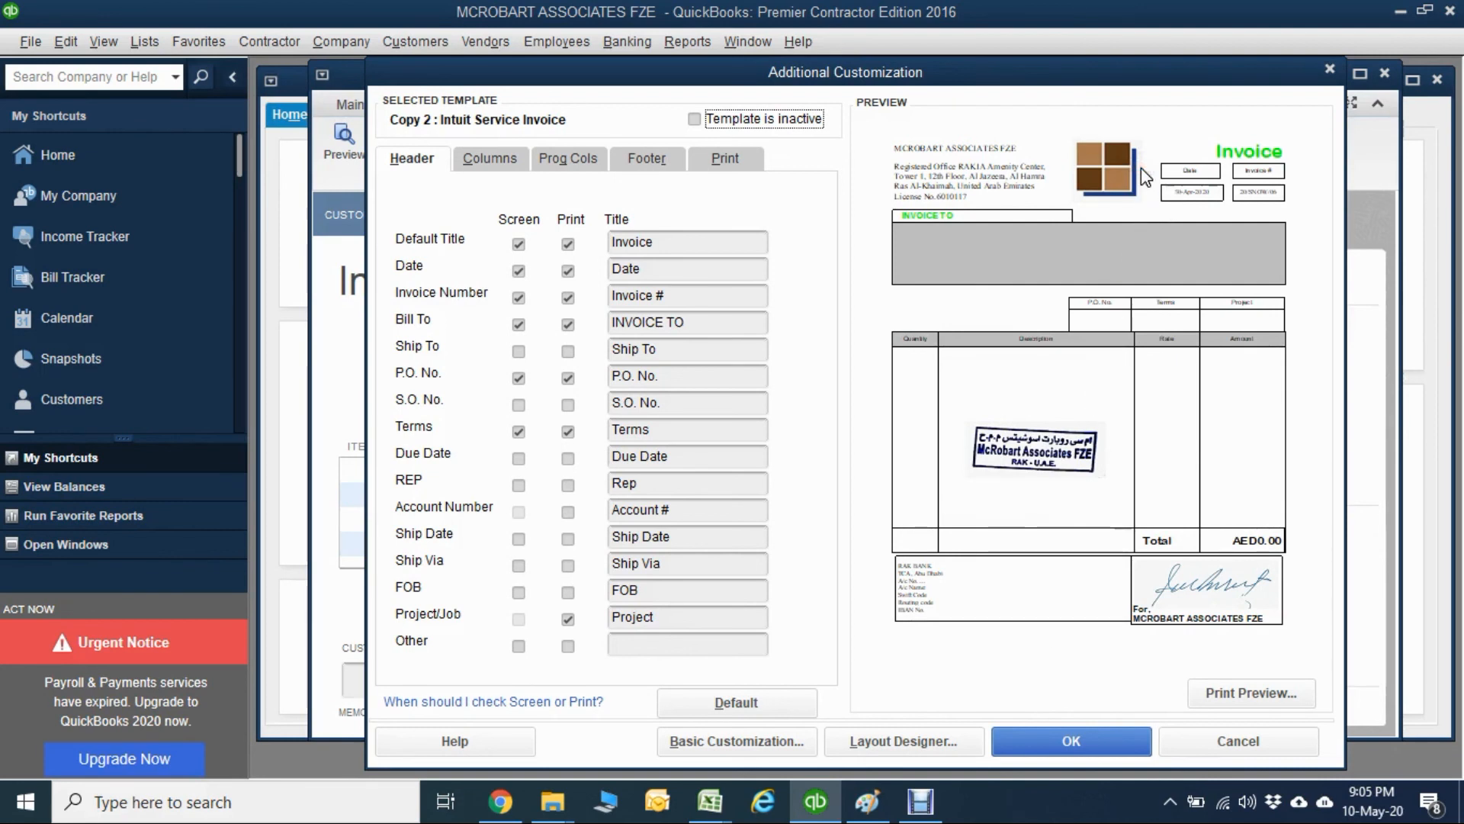